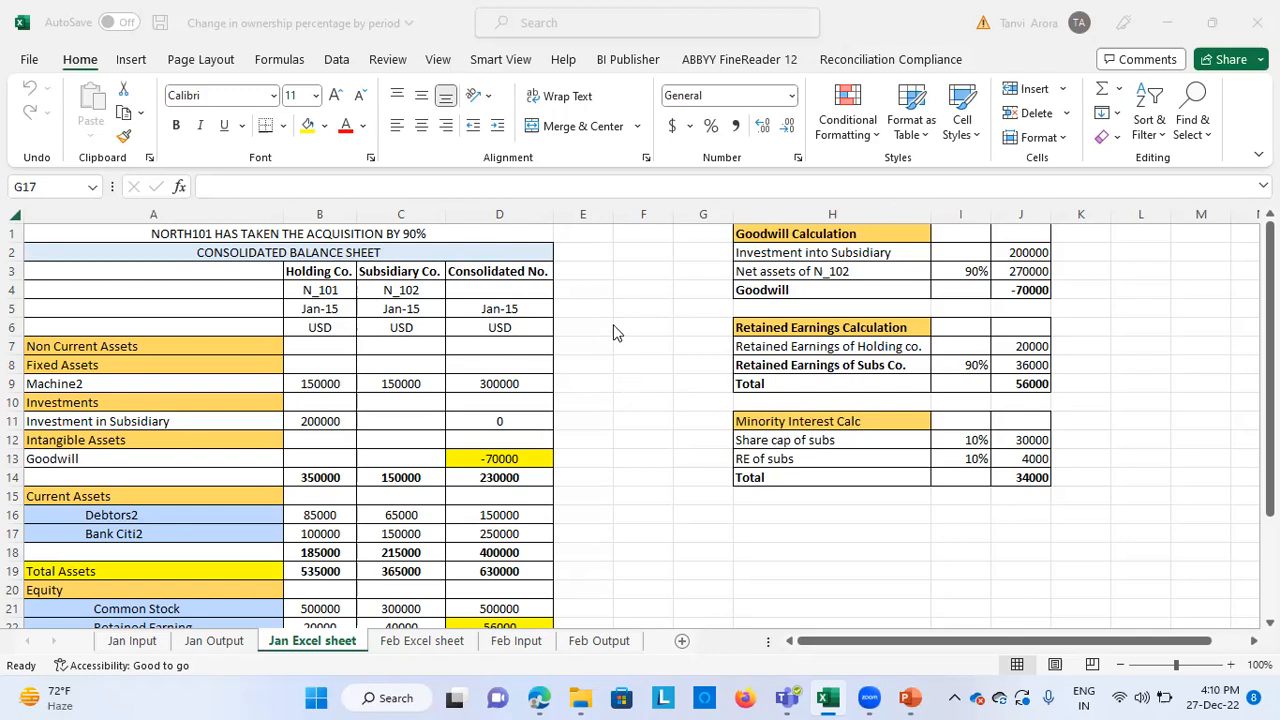
Review the January consolidated balance sheet, including the Debtors2 row and the Common Stock figures of the holding and subsidiary companies
left_click(603, 354)
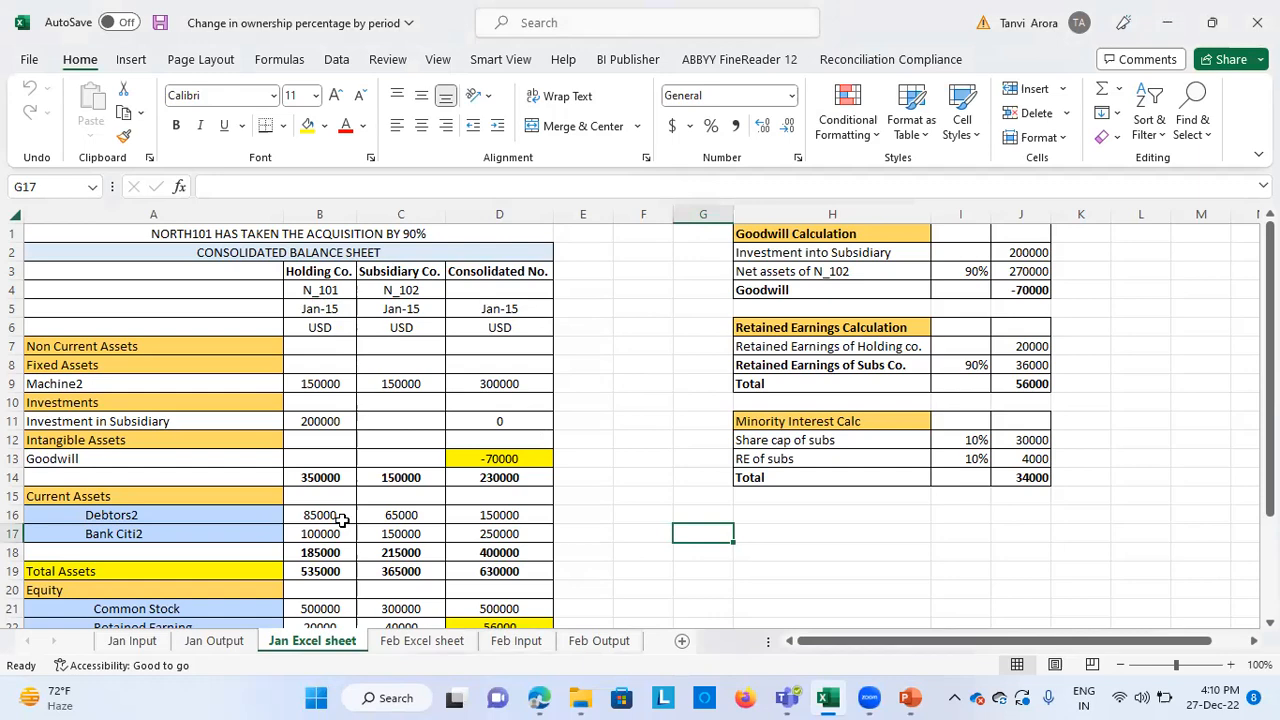
scroll(341, 519, "down", 1)
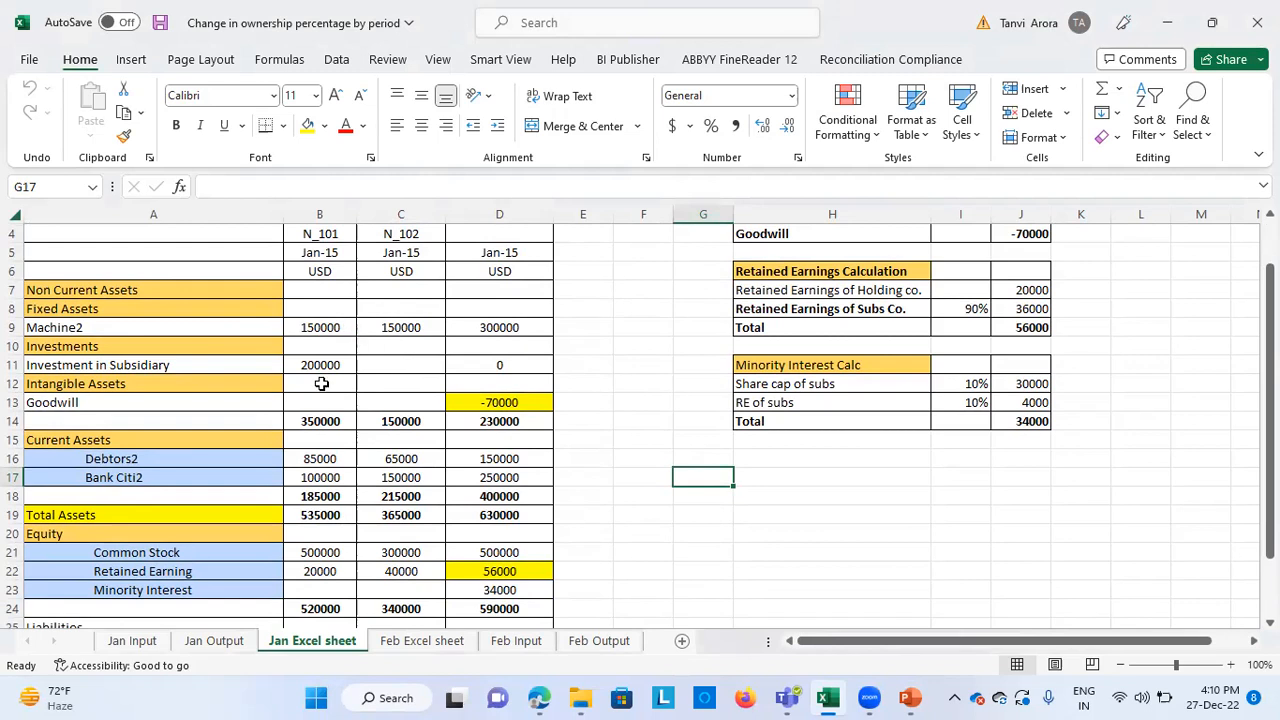
left_click(231, 458)
left_click(248, 553)
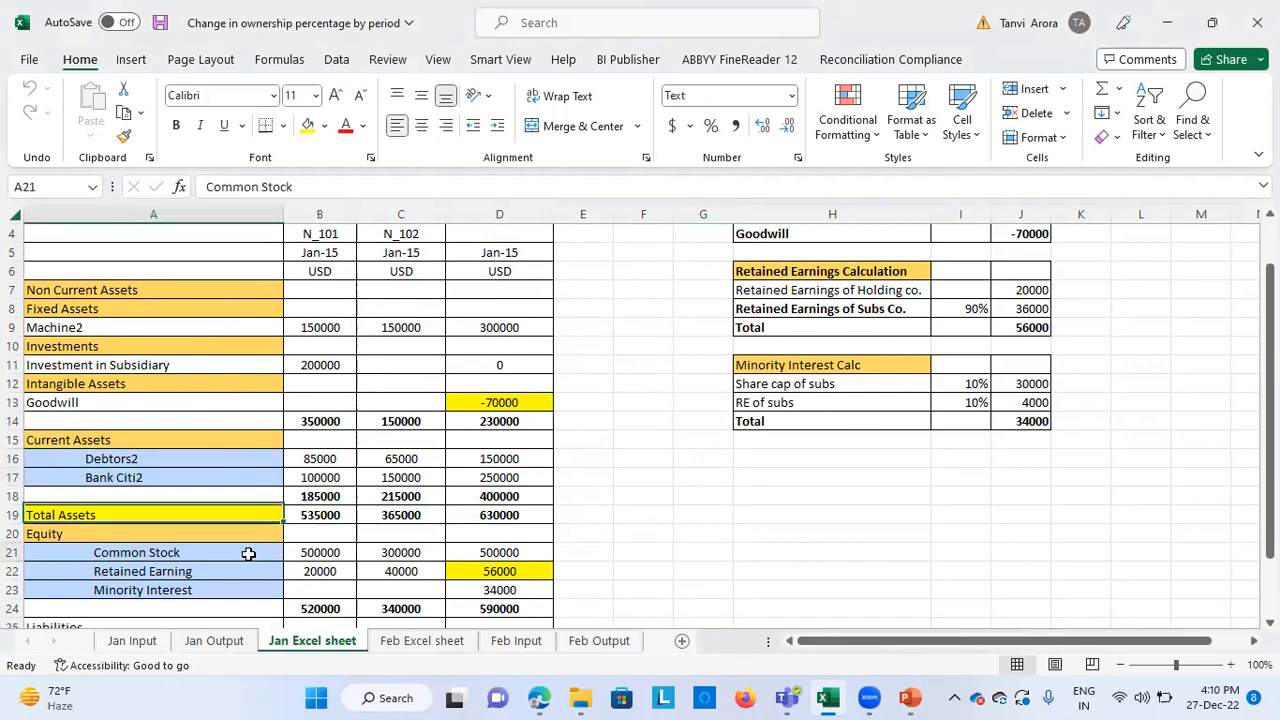
left_click(334, 553)
left_click(384, 553)
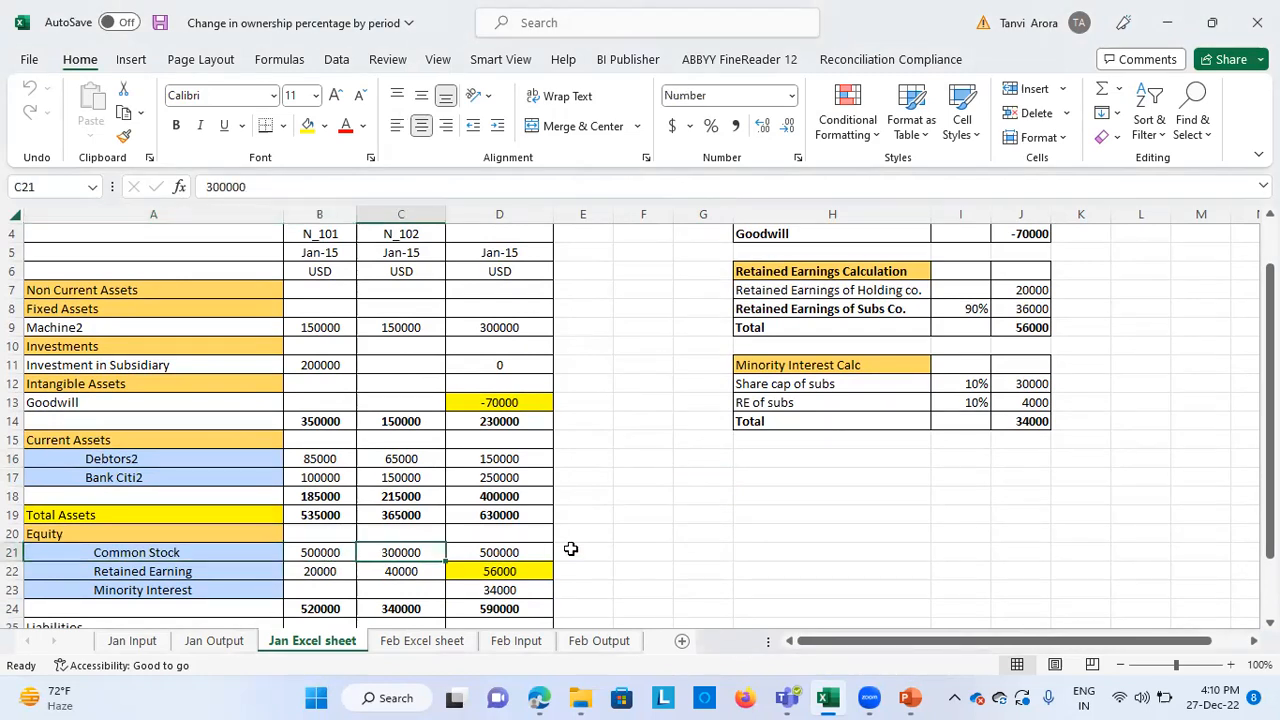
scroll(558, 324, "up", 1)
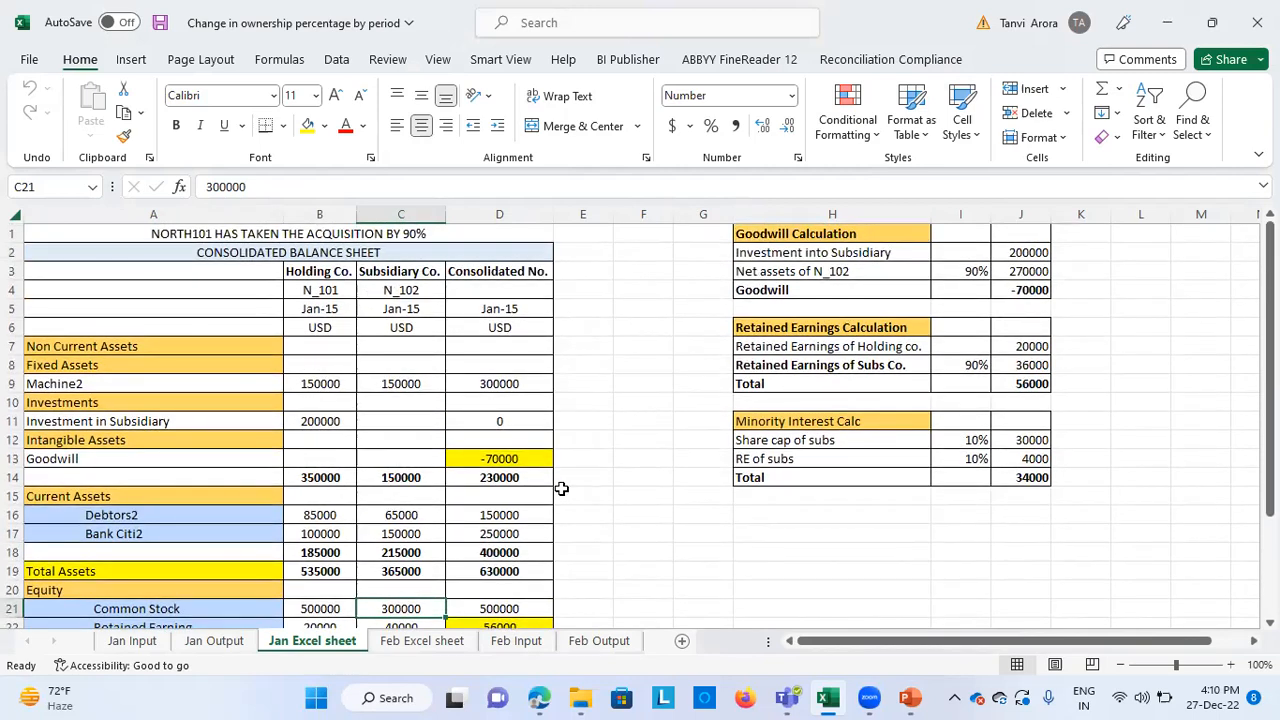
scroll(600, 524, "down", 2)
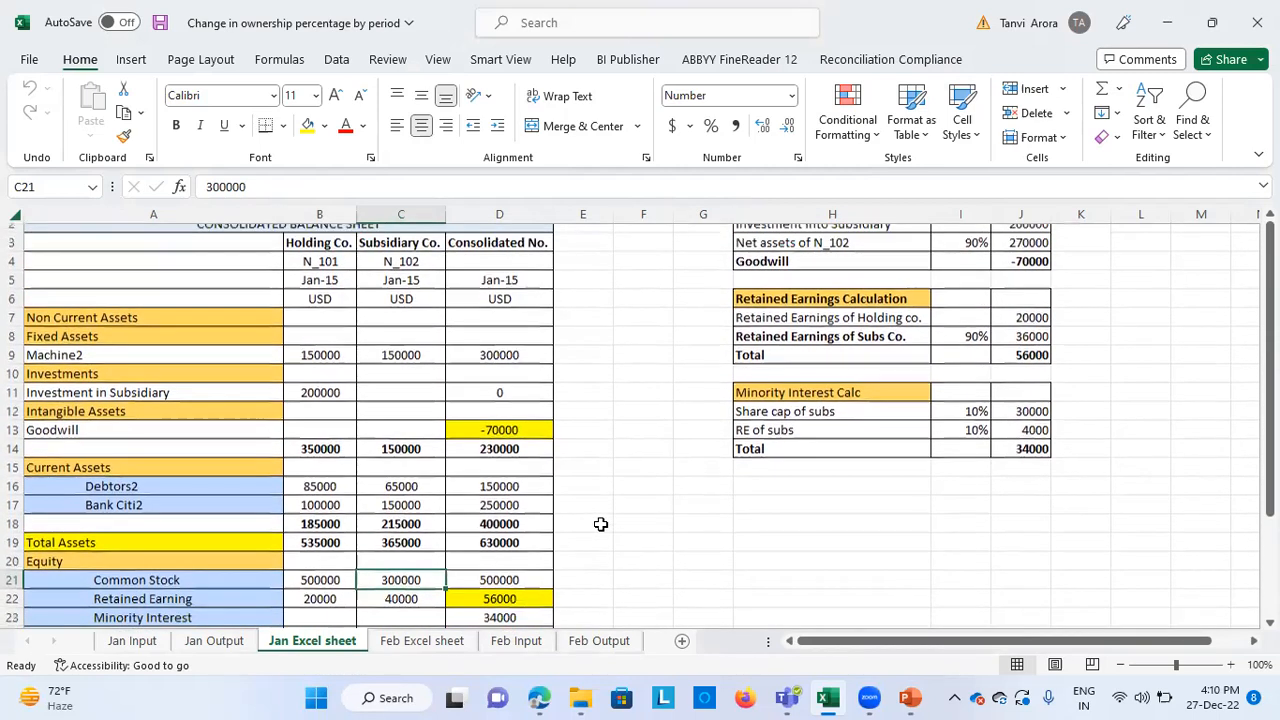
Check the Investment in Subsidiary amount in the Jan Input sheet, then against the holding and consolidated columns of the Jan Excel sheet
left_click(130, 638)
left_click(927, 551)
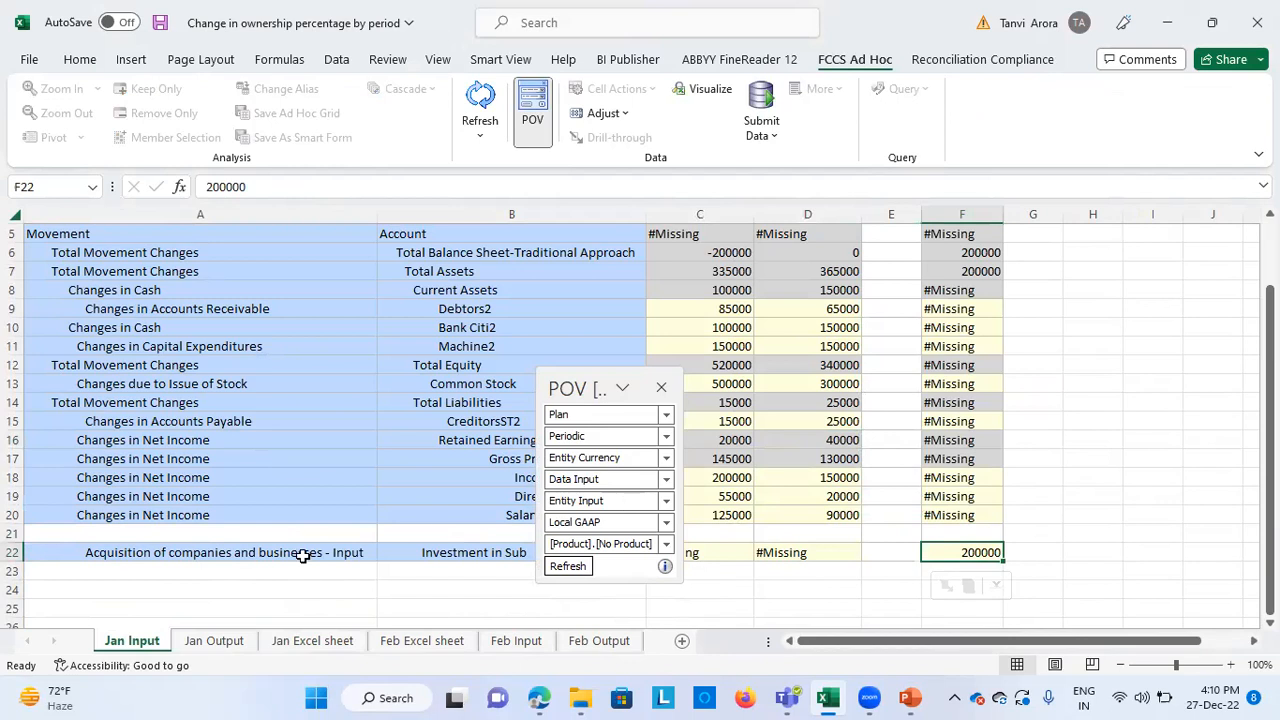
left_click(313, 641)
scroll(608, 434, "up", 2)
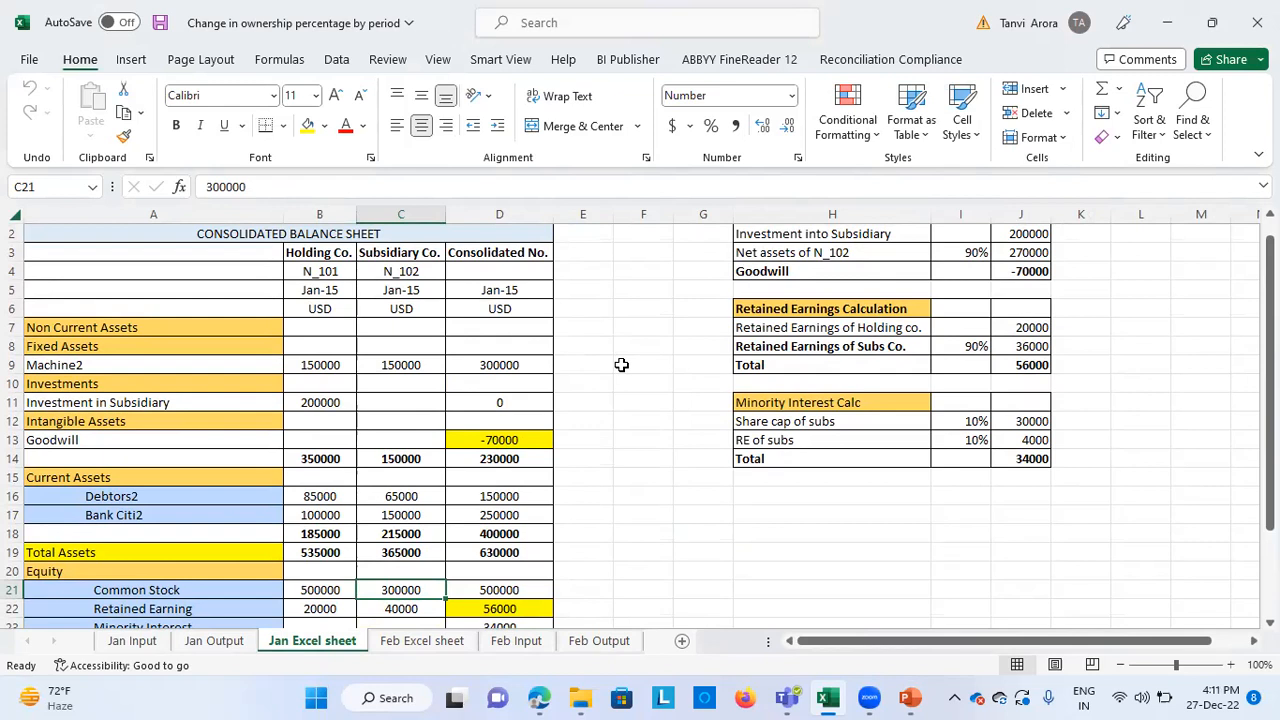
left_click(480, 406)
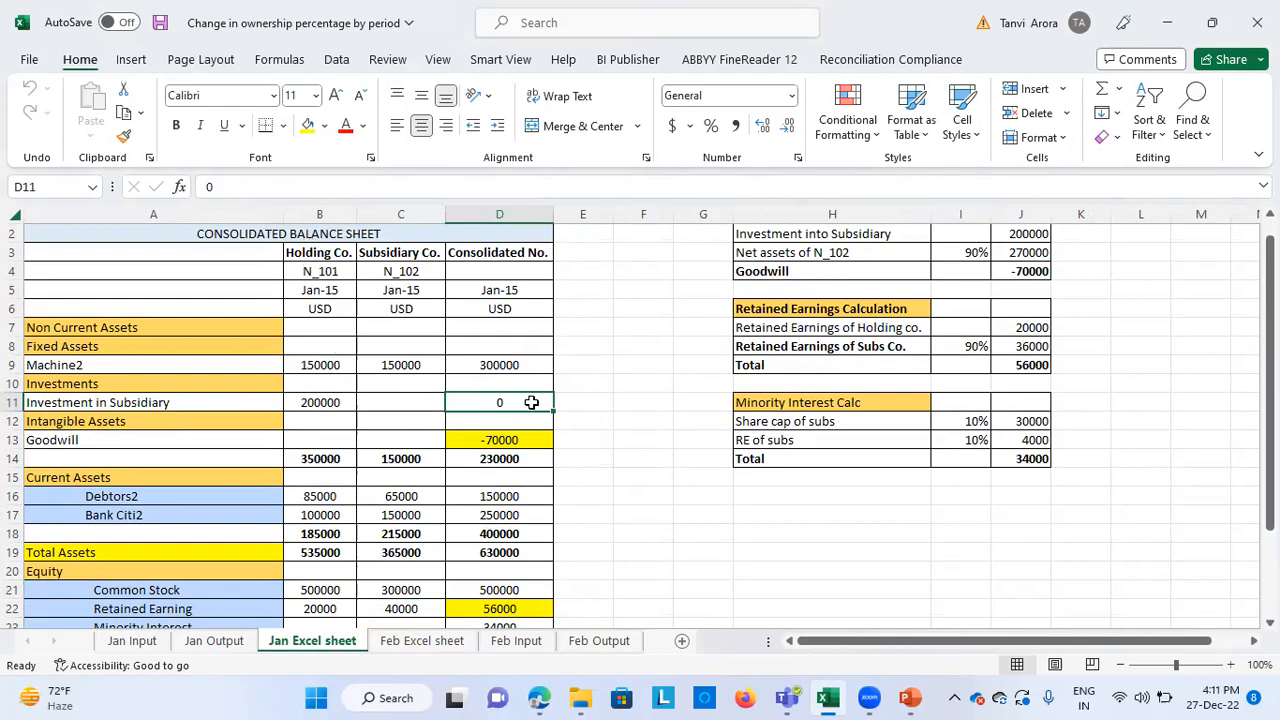
left_click(335, 404)
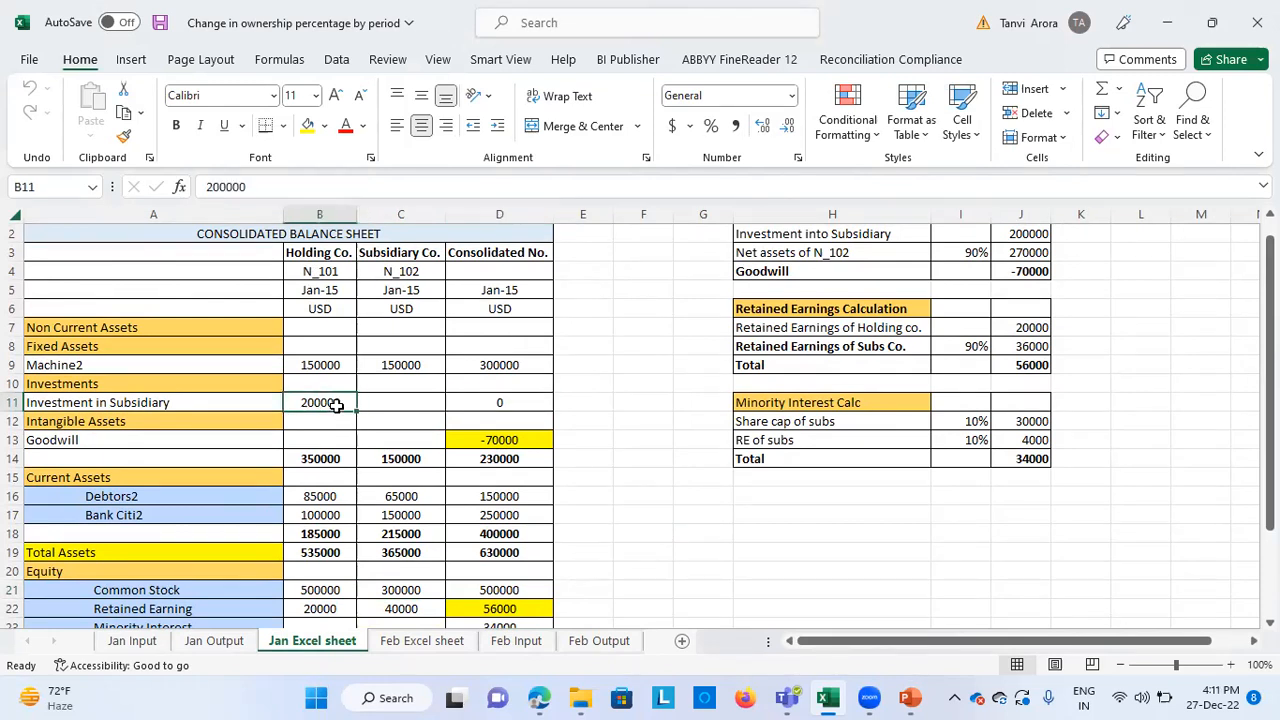
left_click(497, 402)
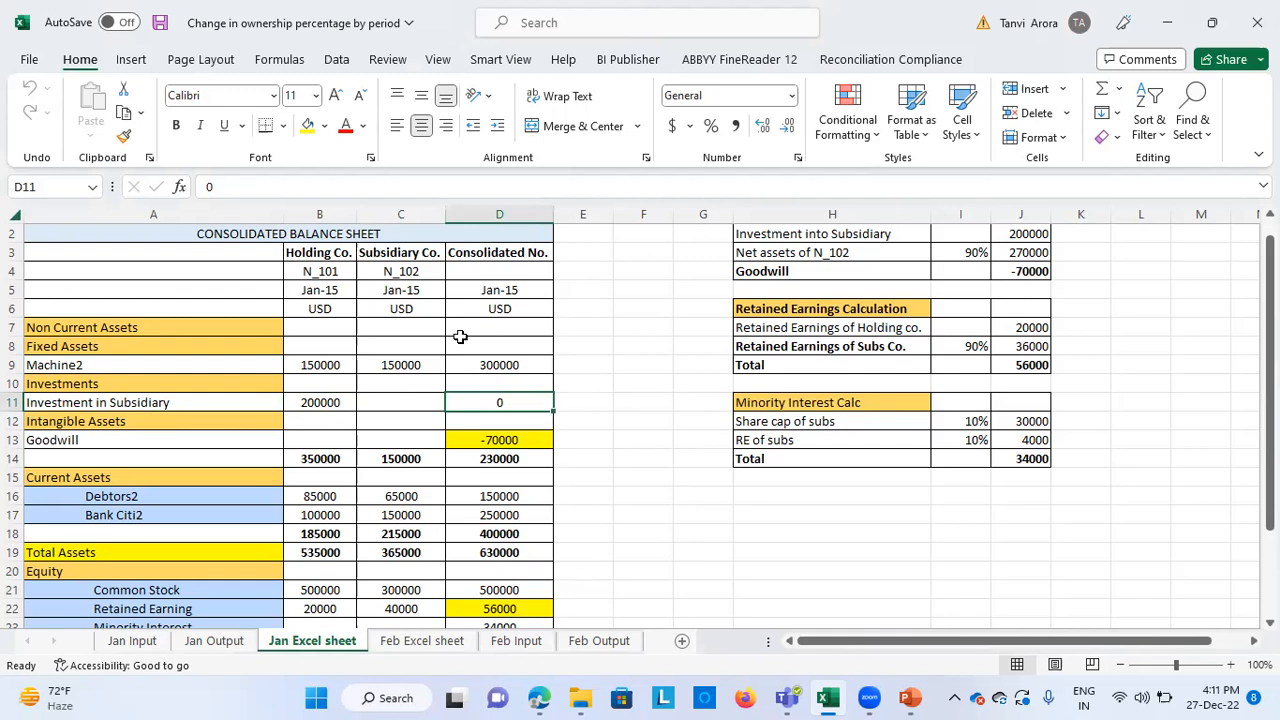
key("alt+Tab")
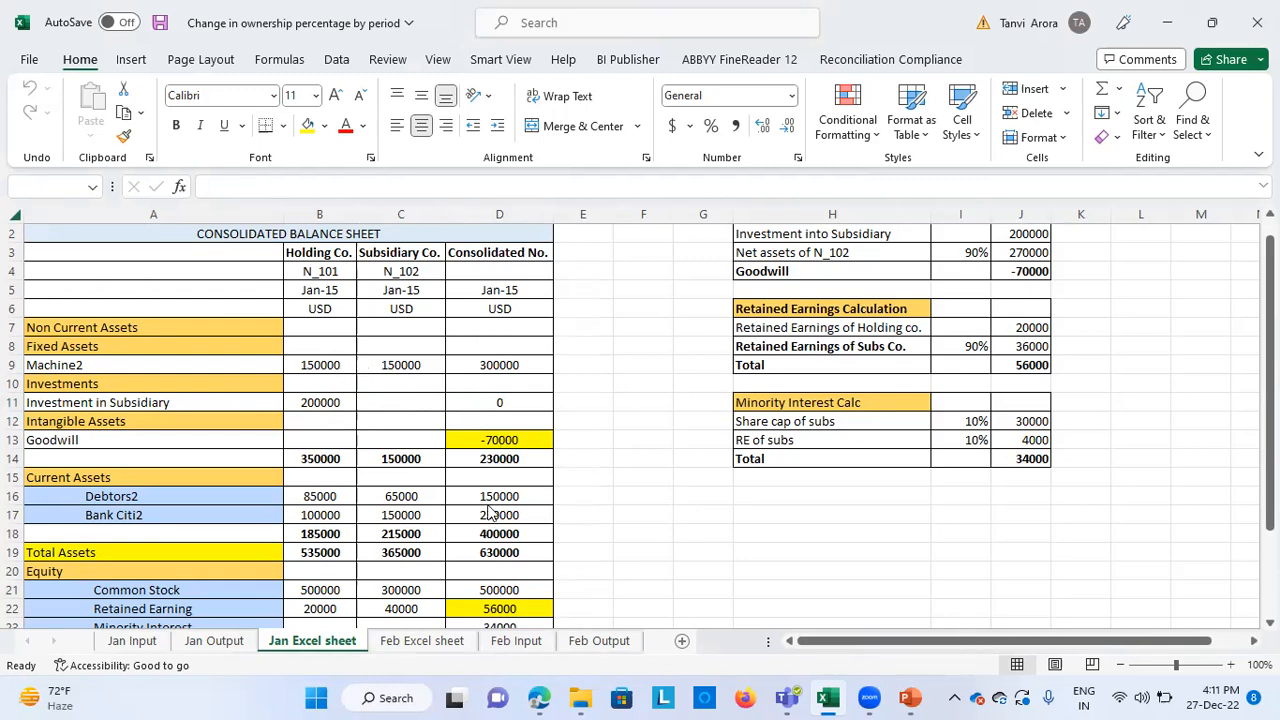
scroll(490, 512, "down", 3)
scroll(490, 512, "up", 2)
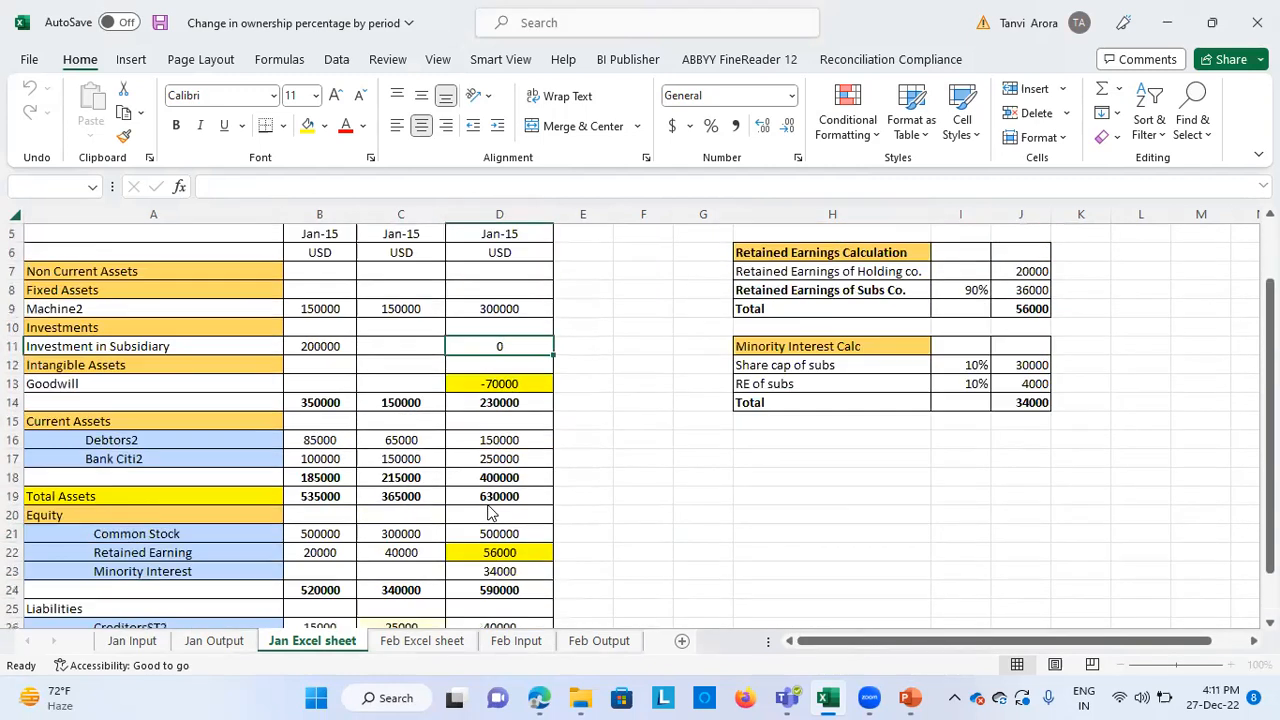
left_click(571, 42)
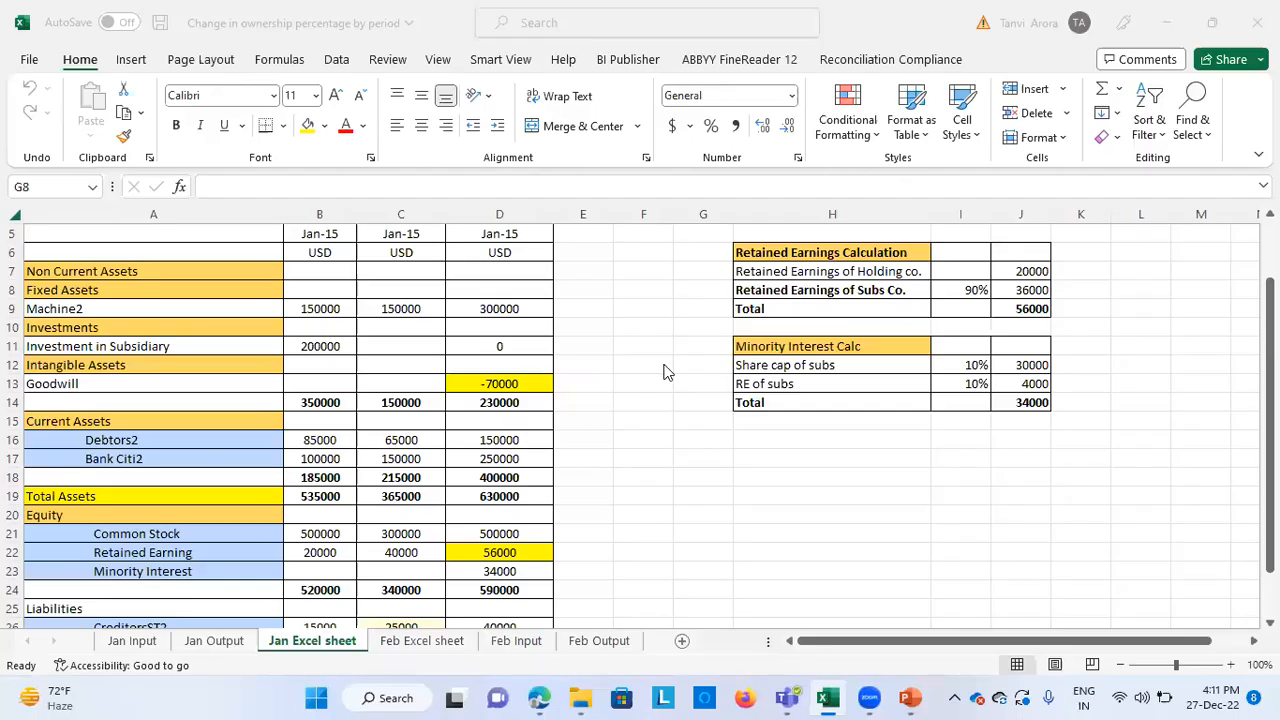
left_click(665, 362)
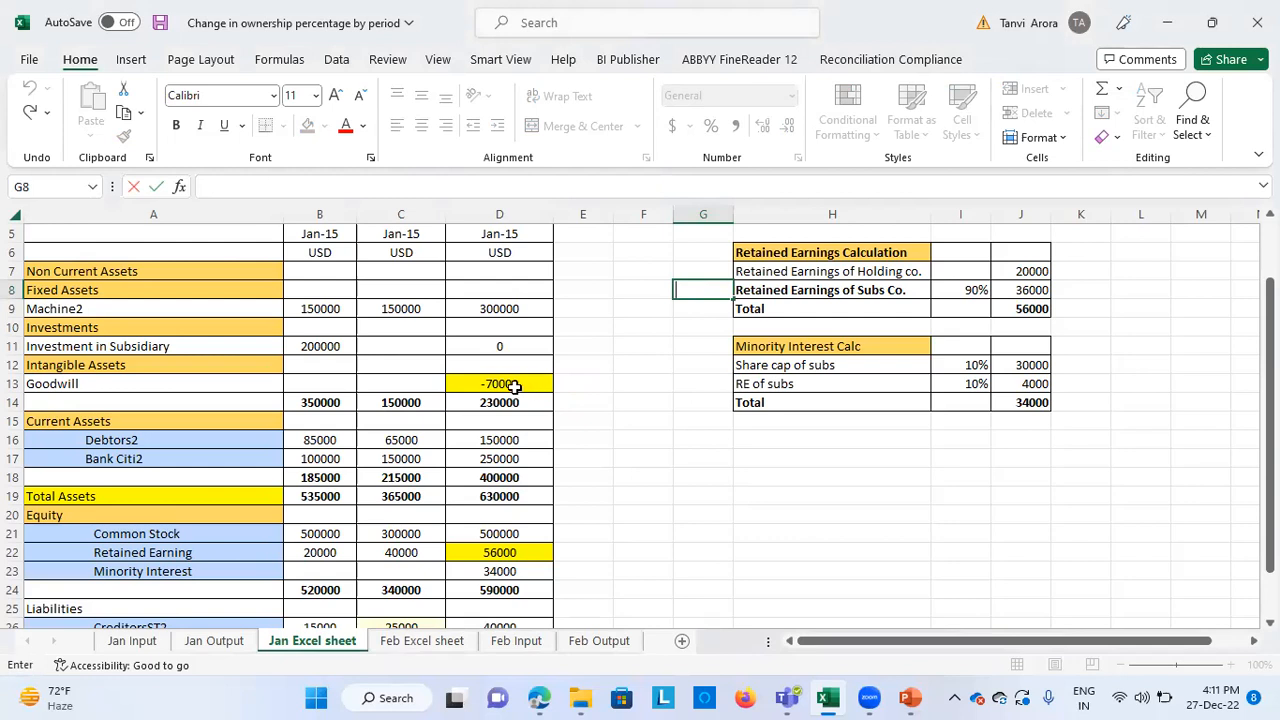
Highlight the consolidated Minority Interest value in cell D23 with yellow fill, like the Retained Earning cell above it
left_click(518, 552)
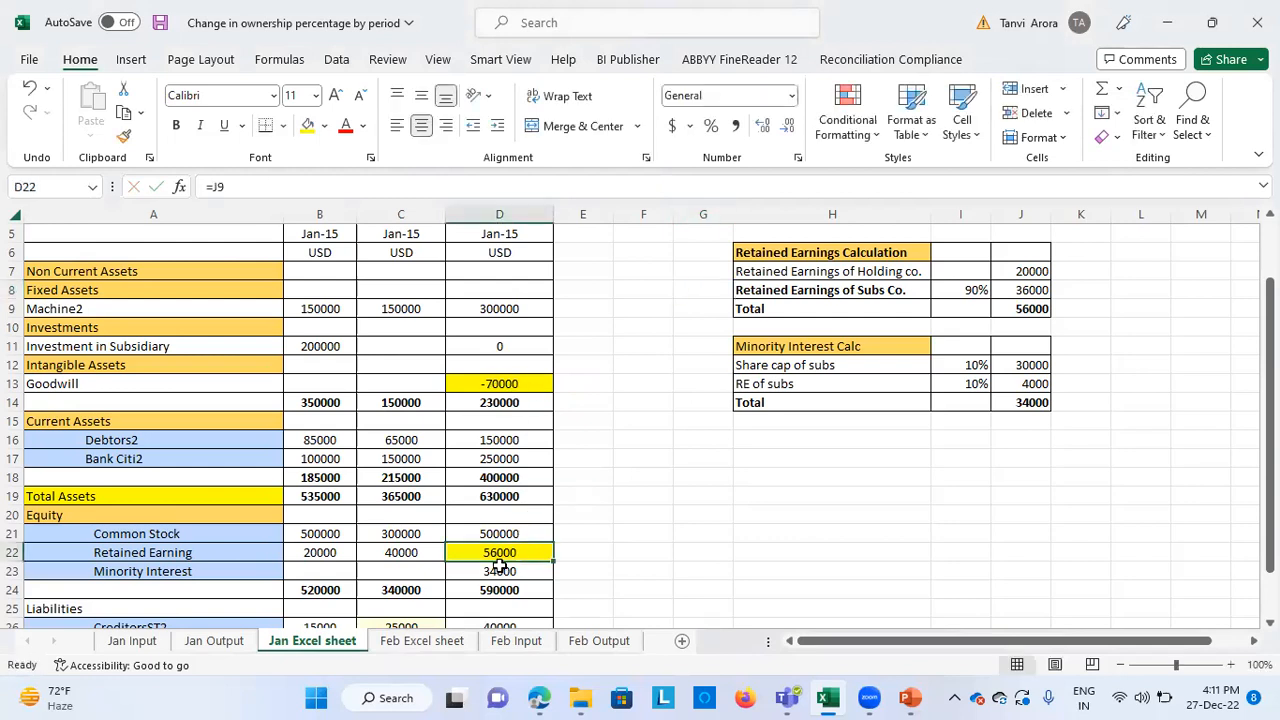
left_click(491, 570)
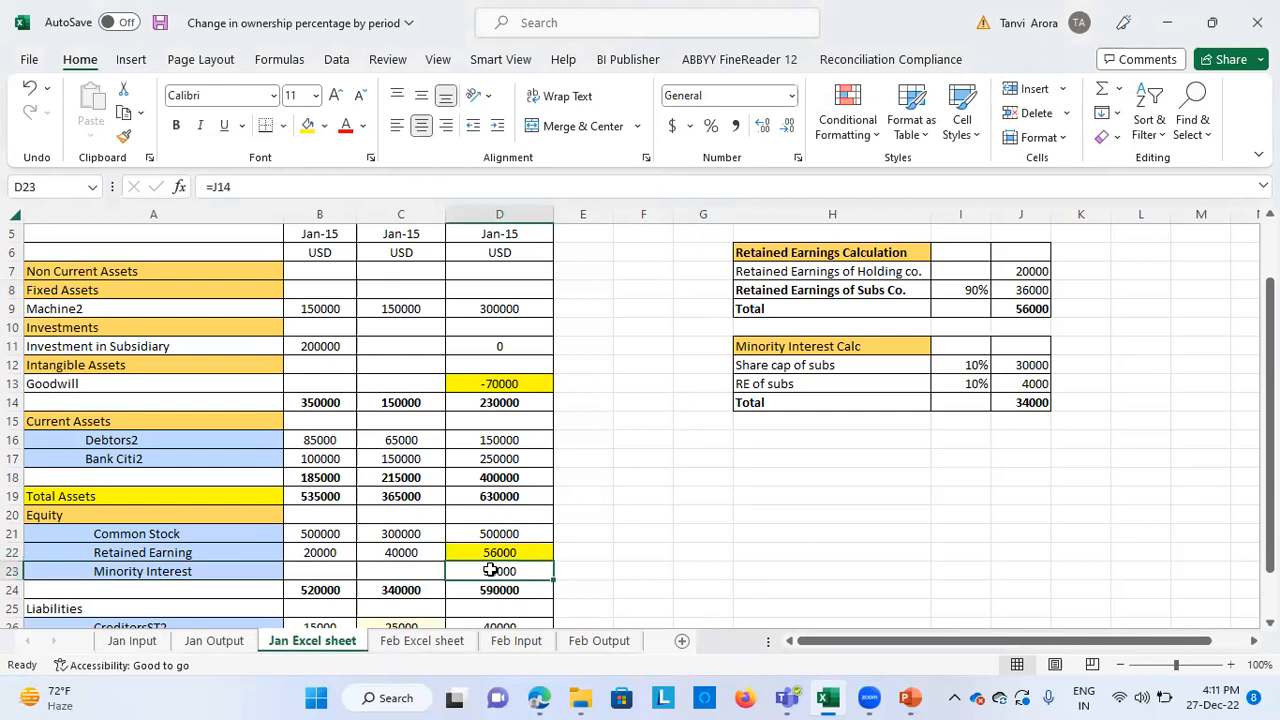
left_click(308, 126)
Examine the goodwill calculation, tracing the investment into the subsidiary and the net assets of N_102 back to their balance sheet cells
scroll(603, 299, "up", 2)
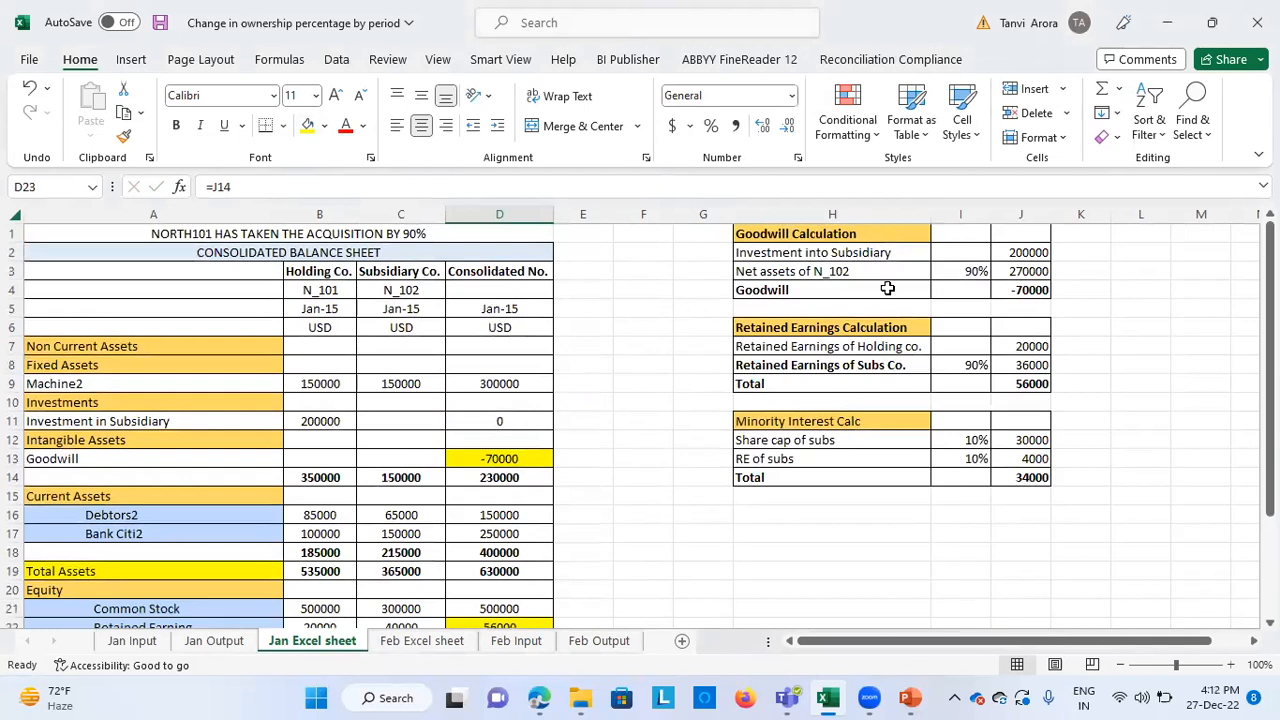
left_click(818, 235)
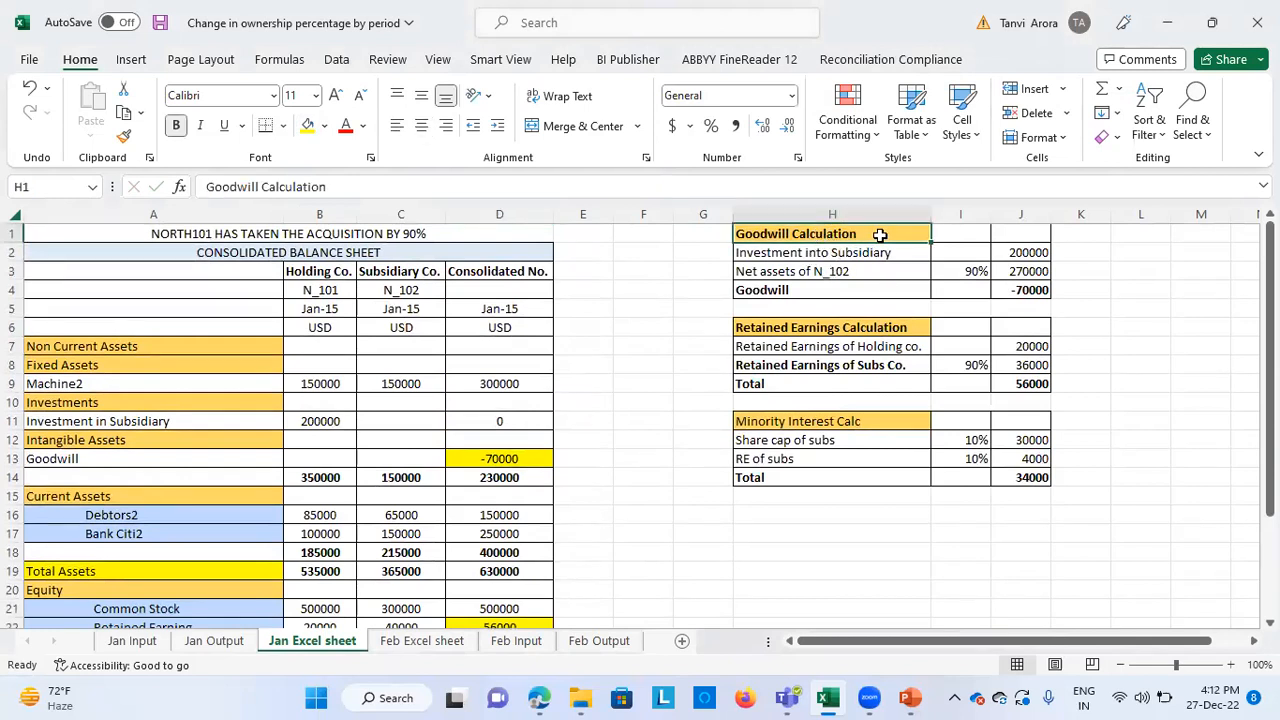
left_click(828, 253)
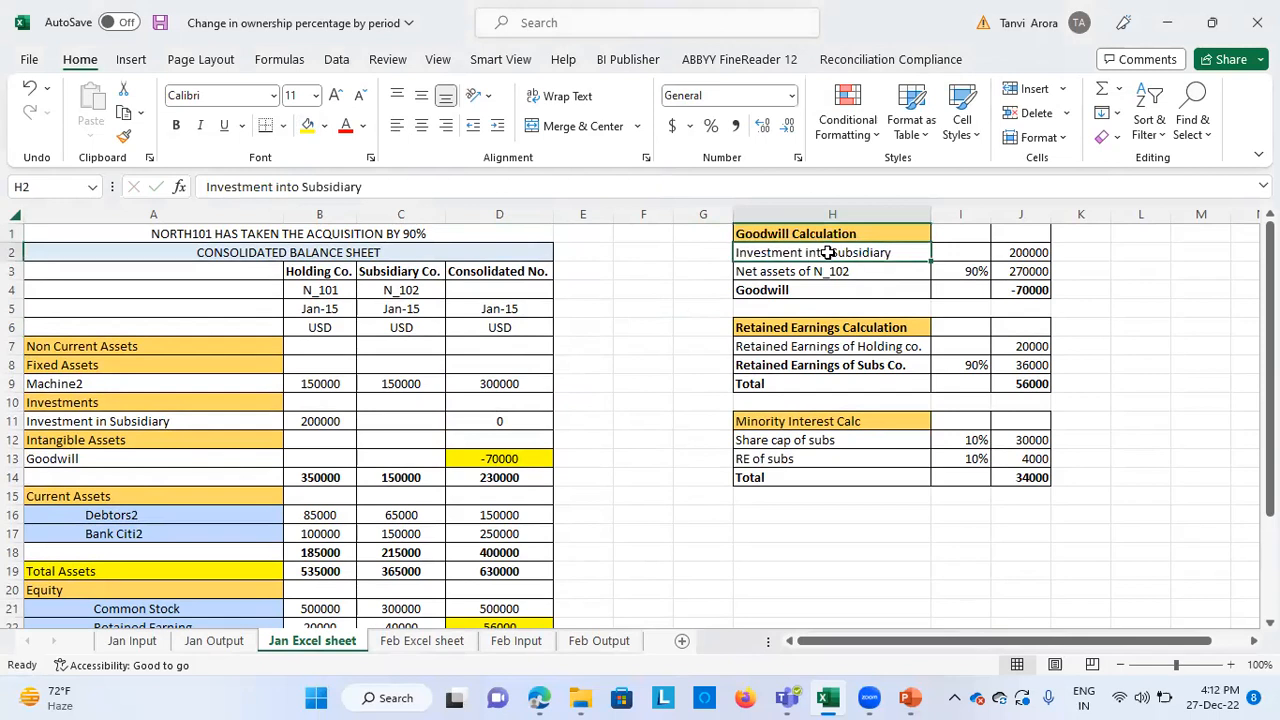
left_click(998, 254)
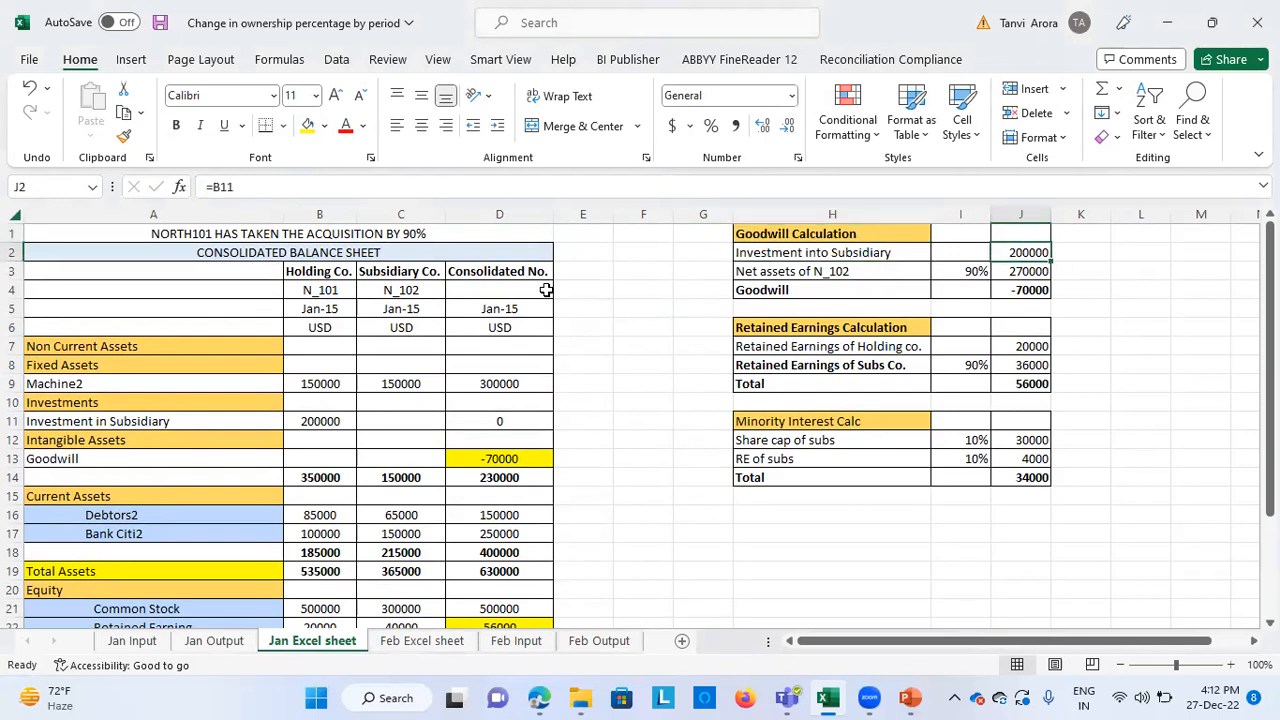
left_click(316, 428)
left_click(897, 271)
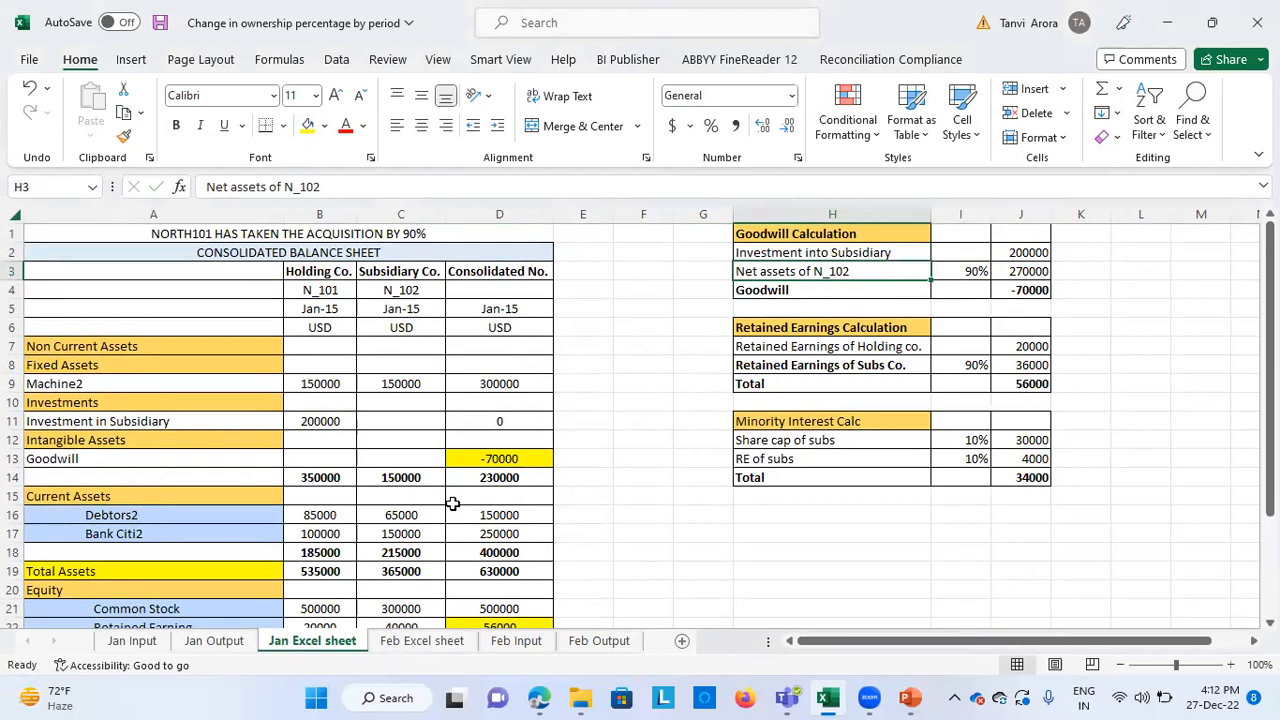
left_click(1008, 272)
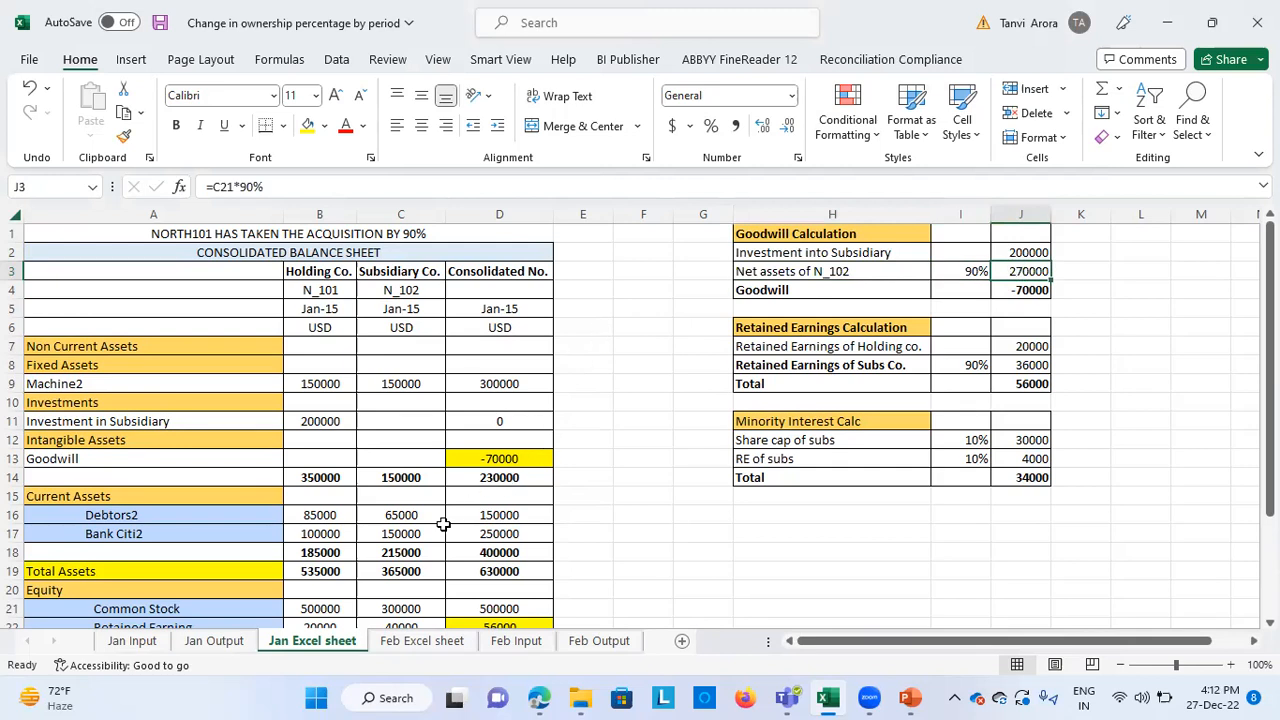
scroll(443, 524, "down", 1)
left_click(406, 573)
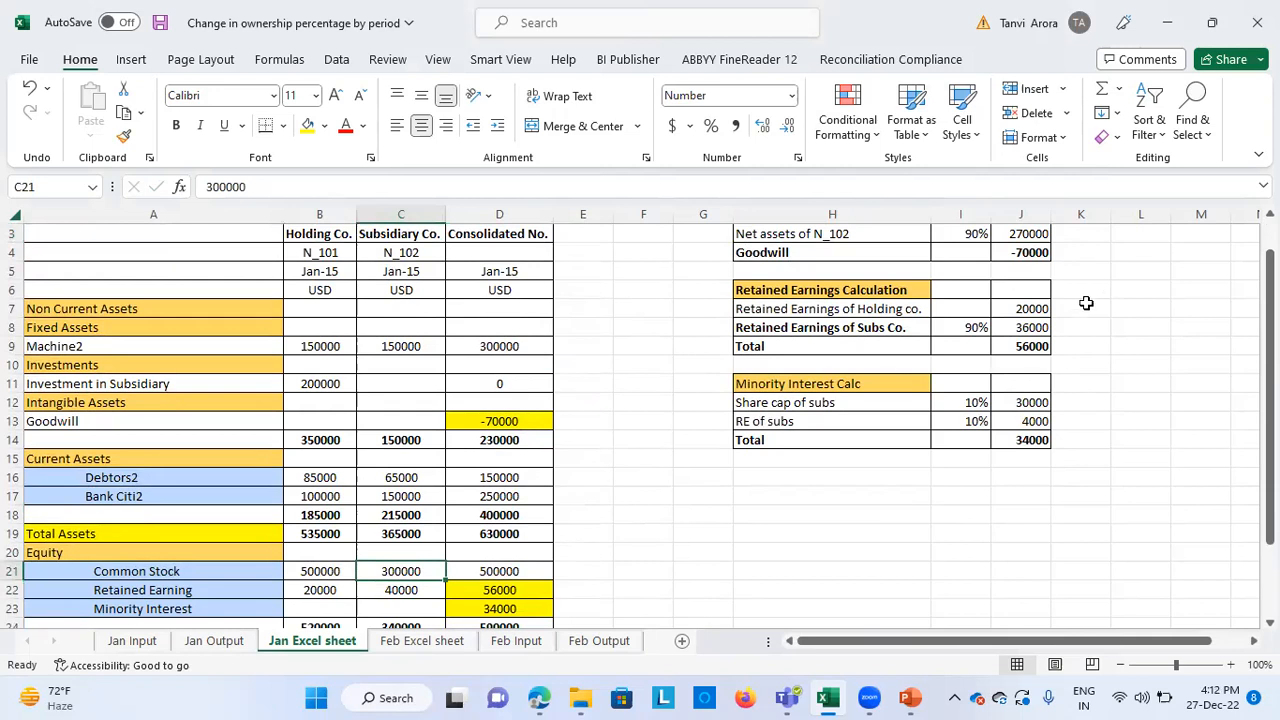
scroll(1077, 338, "up", 1)
left_click(1032, 262)
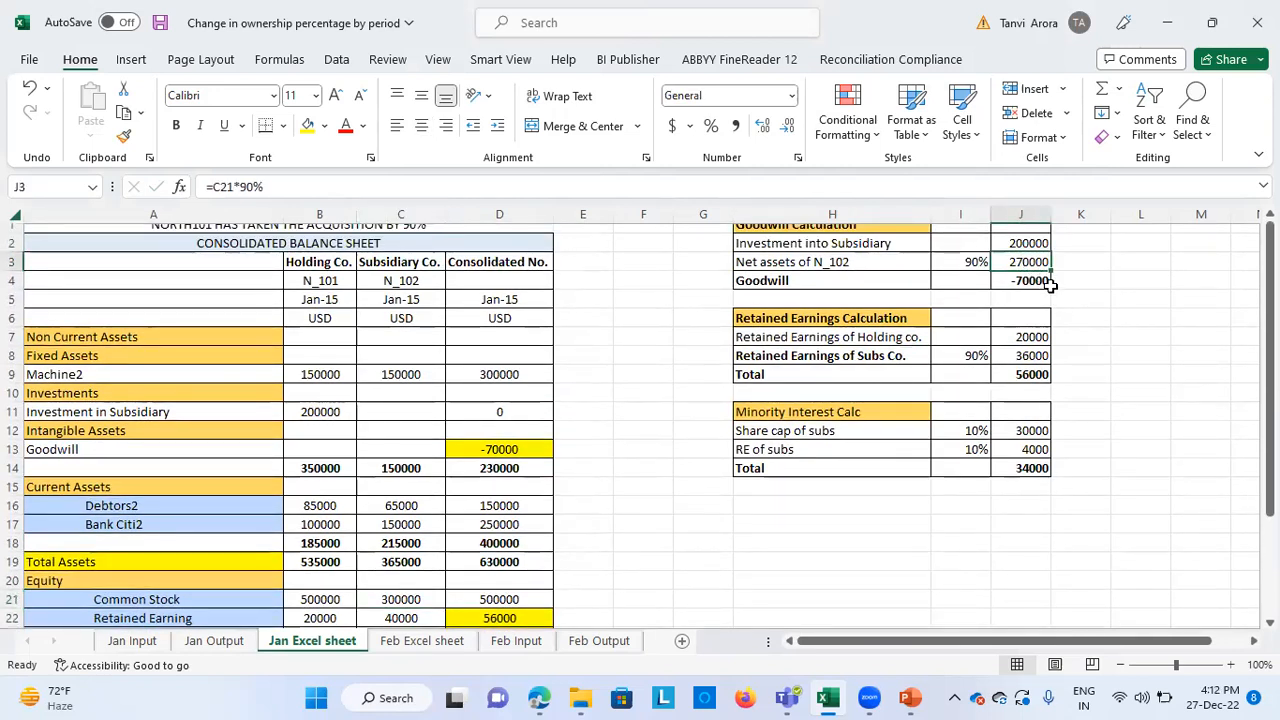
Examine the retained earnings calculation and the share capital and retained earnings lines of the minority interest calculation
left_click(876, 325)
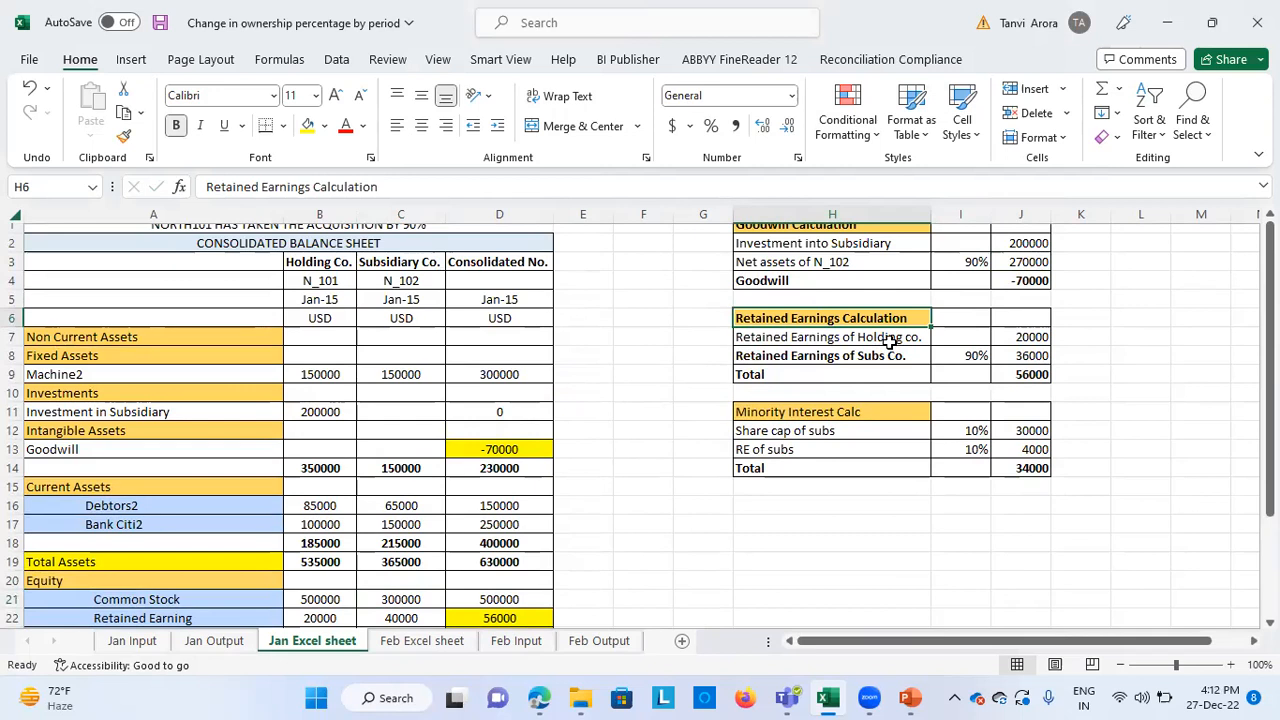
left_click(1030, 338)
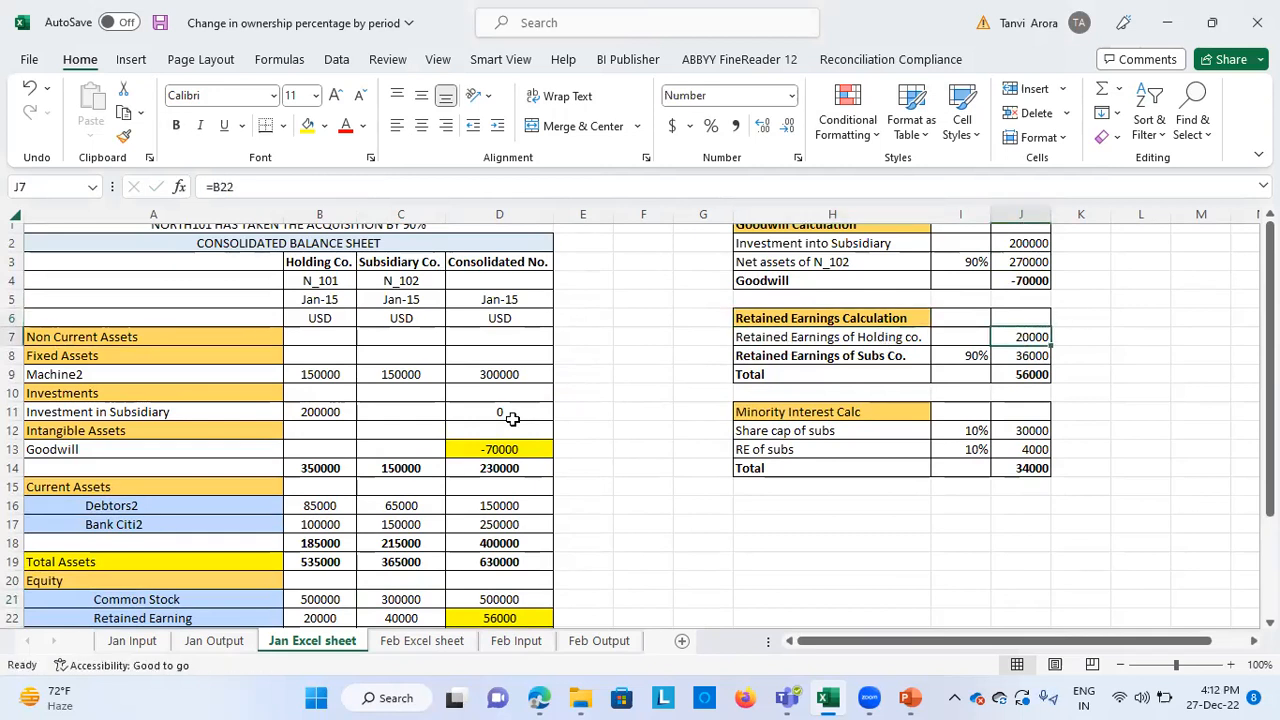
left_click(785, 328)
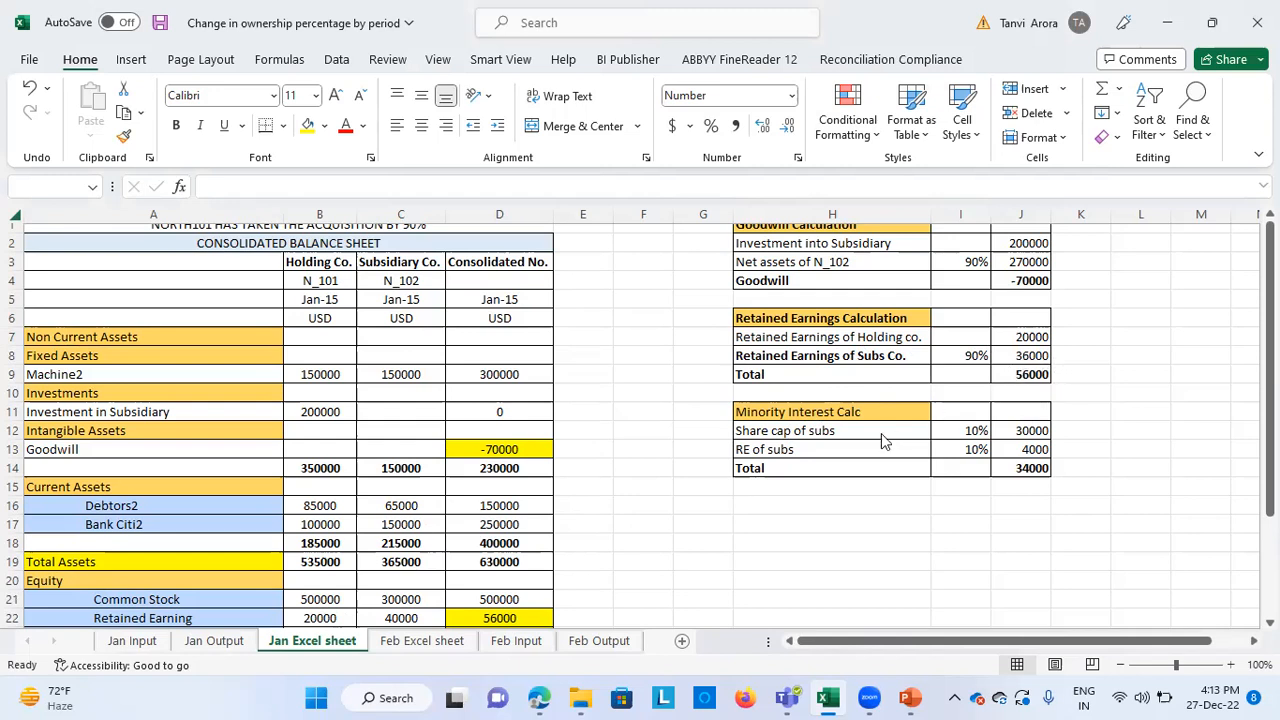
scroll(694, 529, "down", 4)
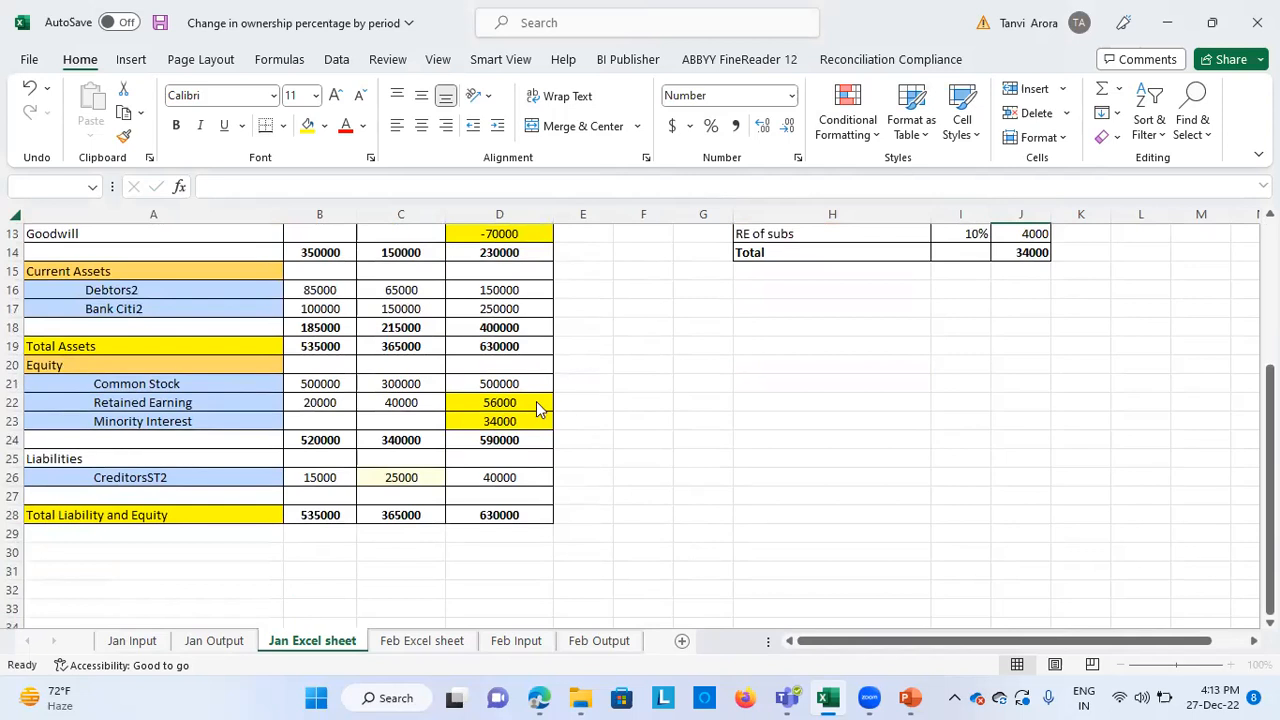
scroll(709, 429, "up", 3)
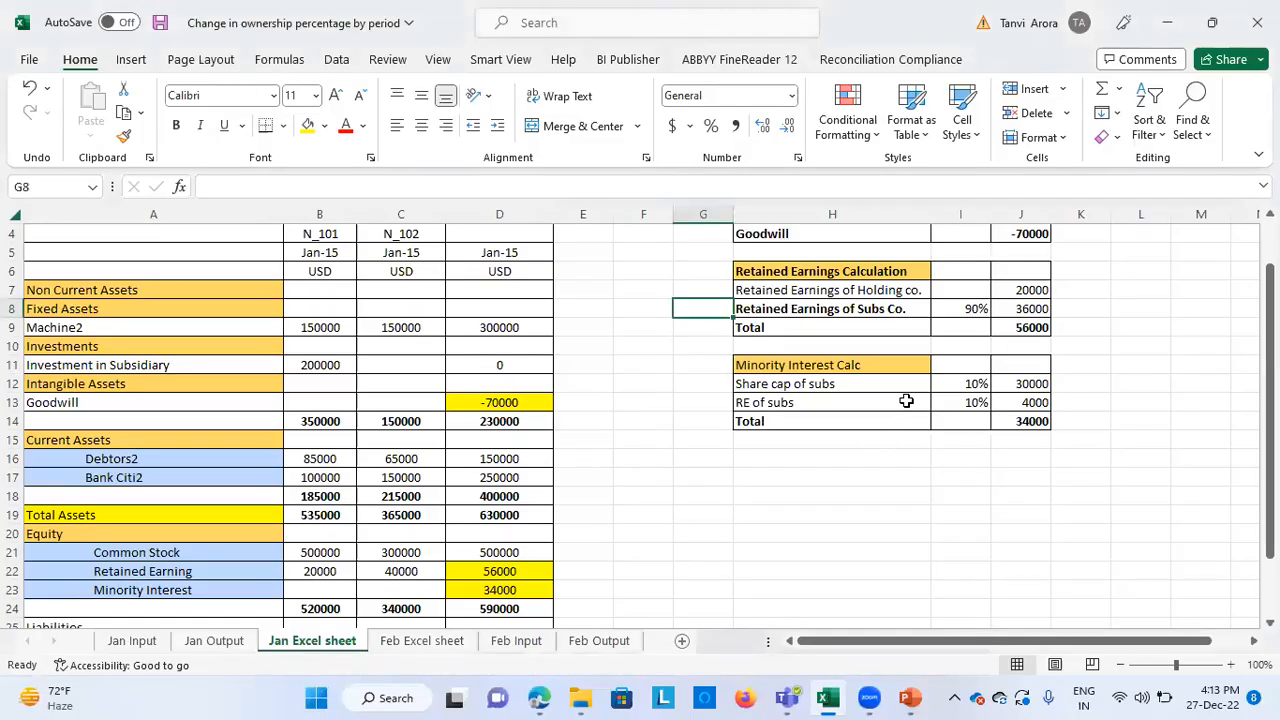
left_click(906, 383)
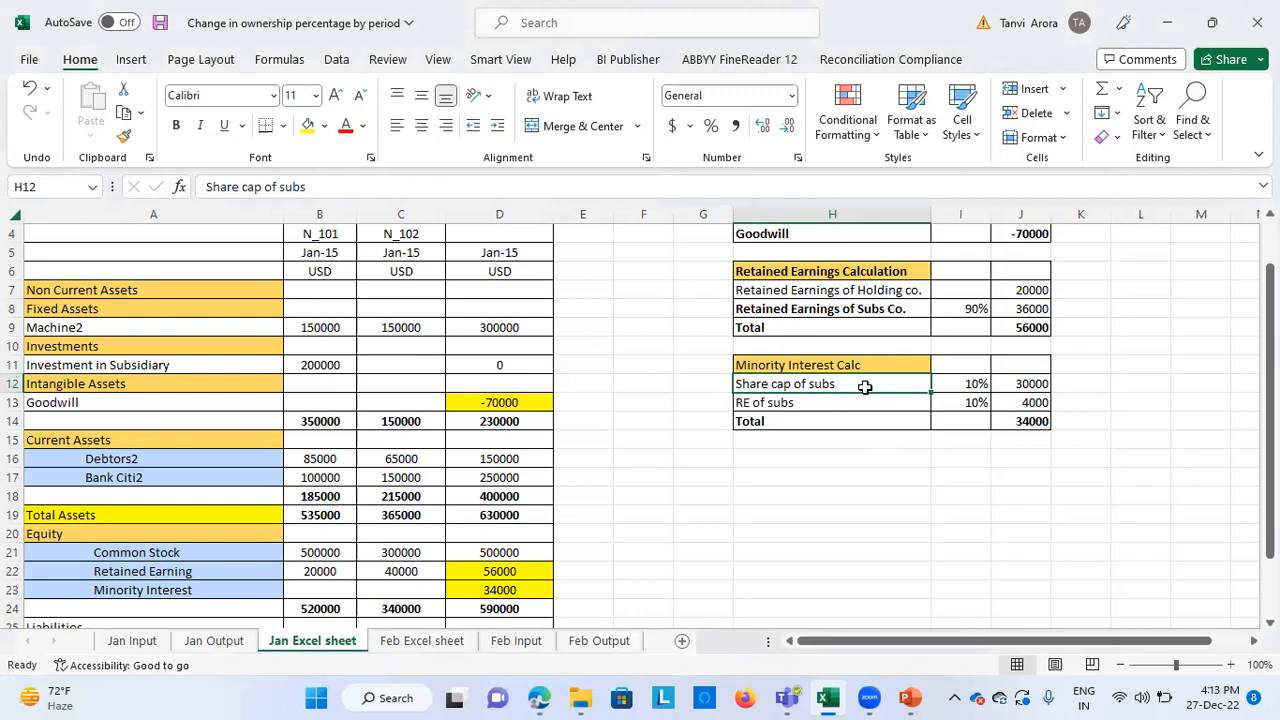
left_click(826, 401)
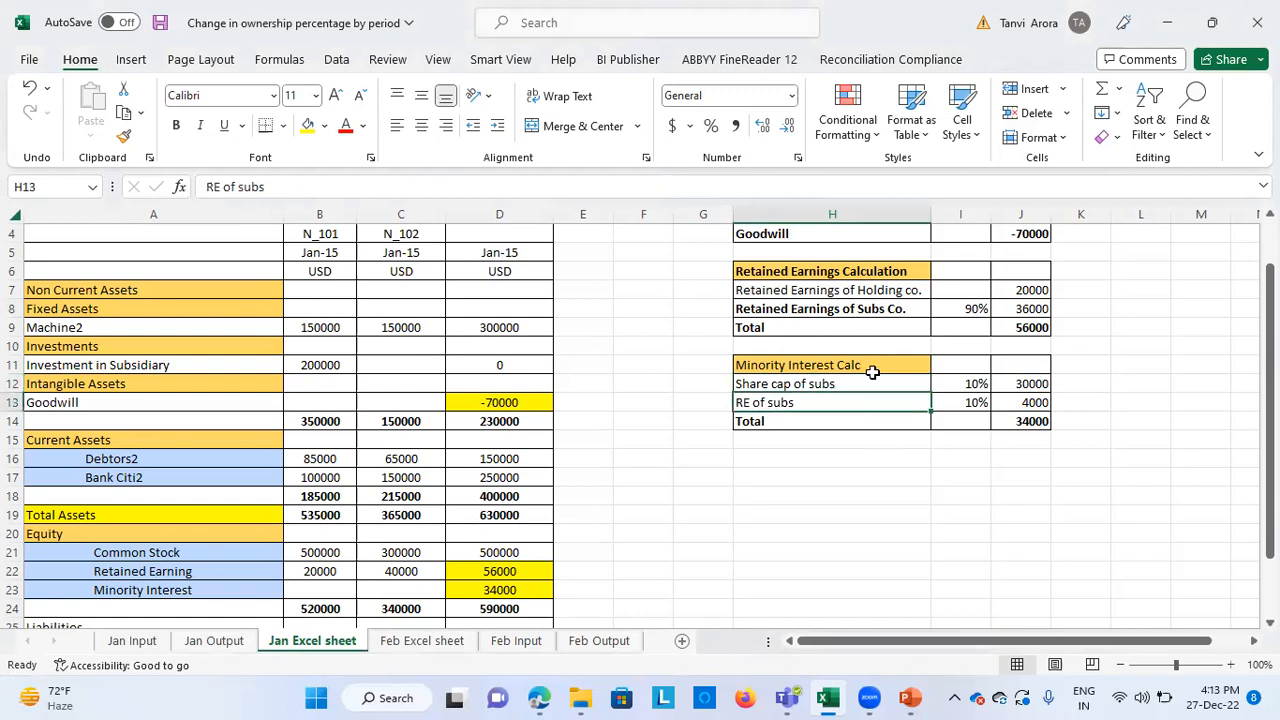
Change the minority interest table's heading in cell H11 to "Minority Interest Calc/NCI"
left_click(838, 365)
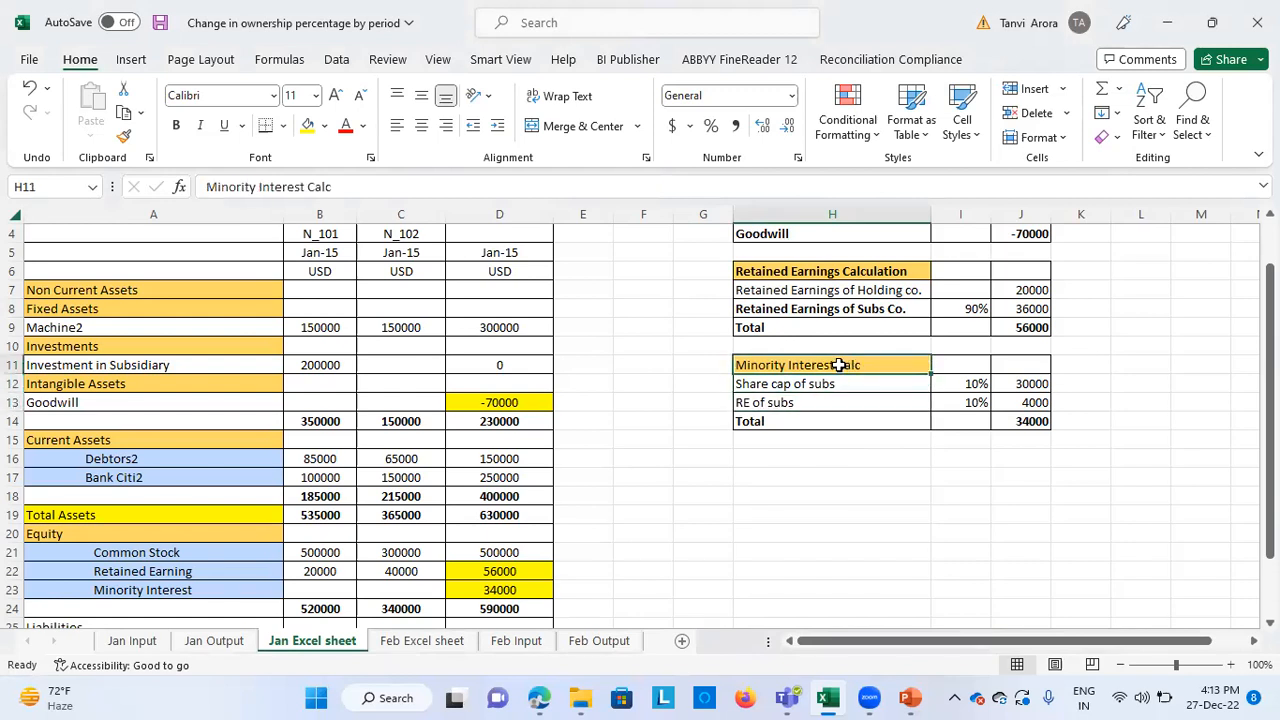
key("F2")
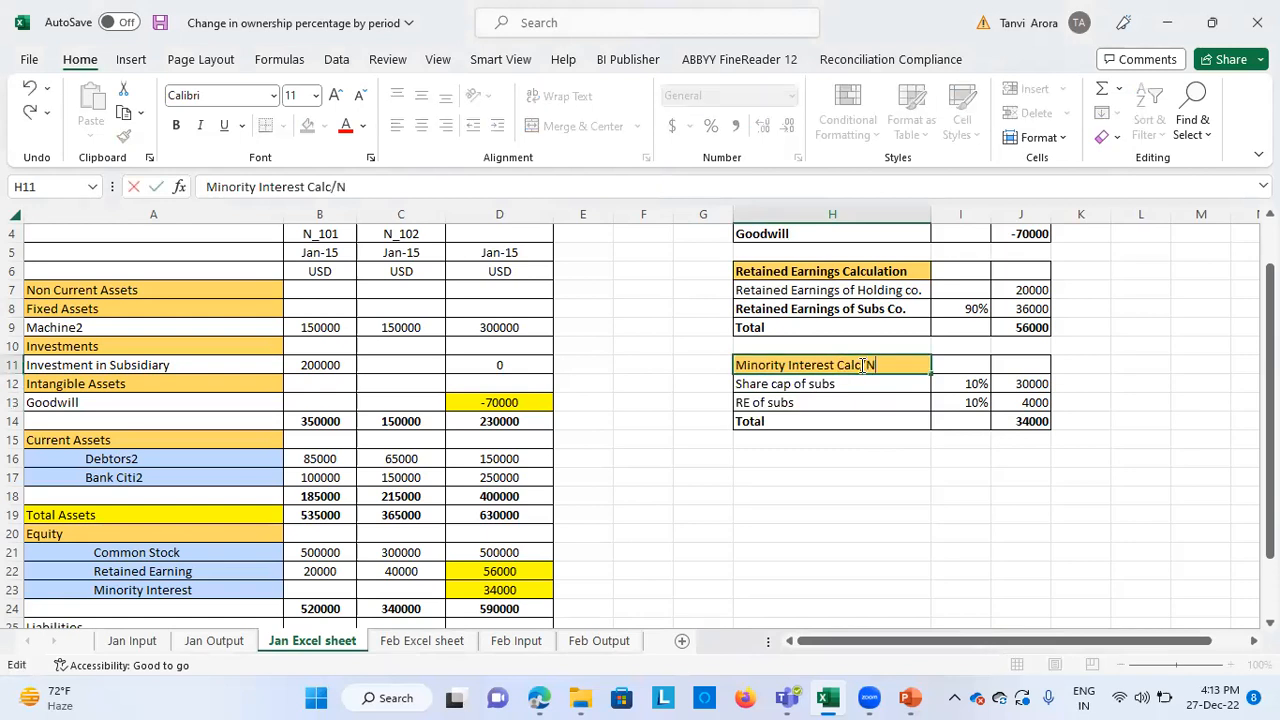
key("Return")
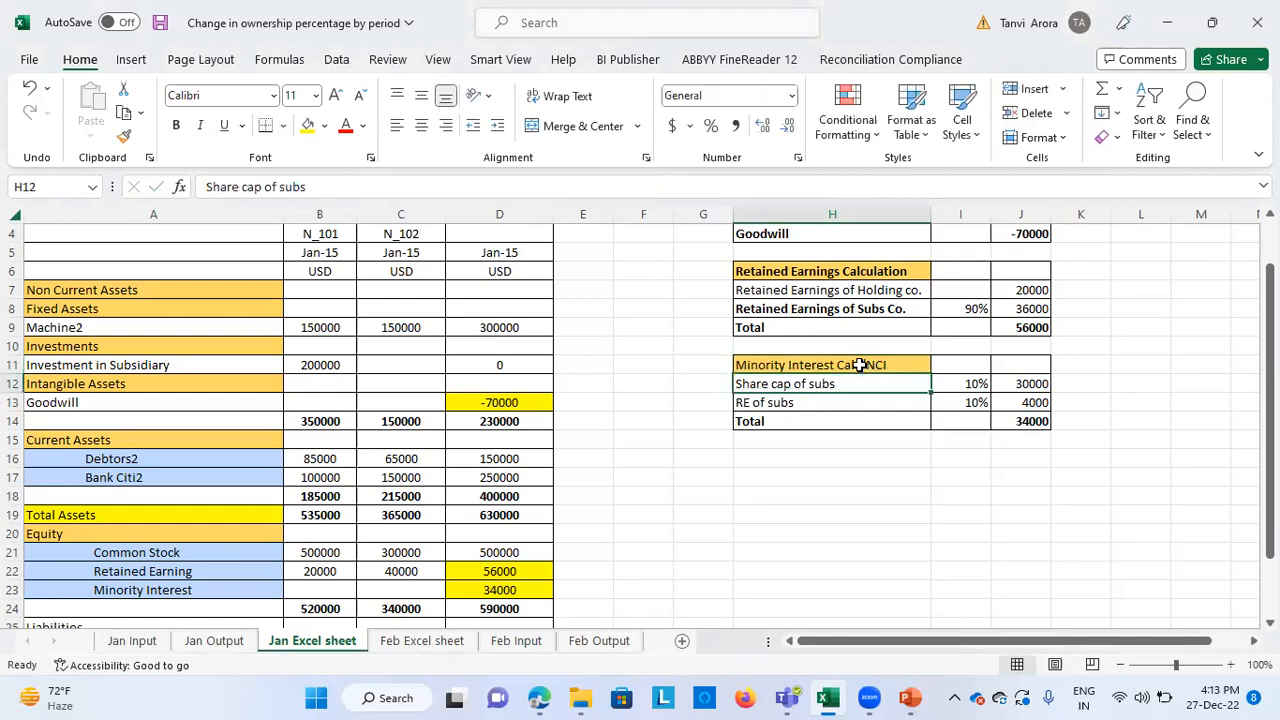
Examine the minority interest calculation, tracing the subsidiary's share capital and retained earnings back to N_102's Common Stock and Retained Earning cells
left_click(863, 507)
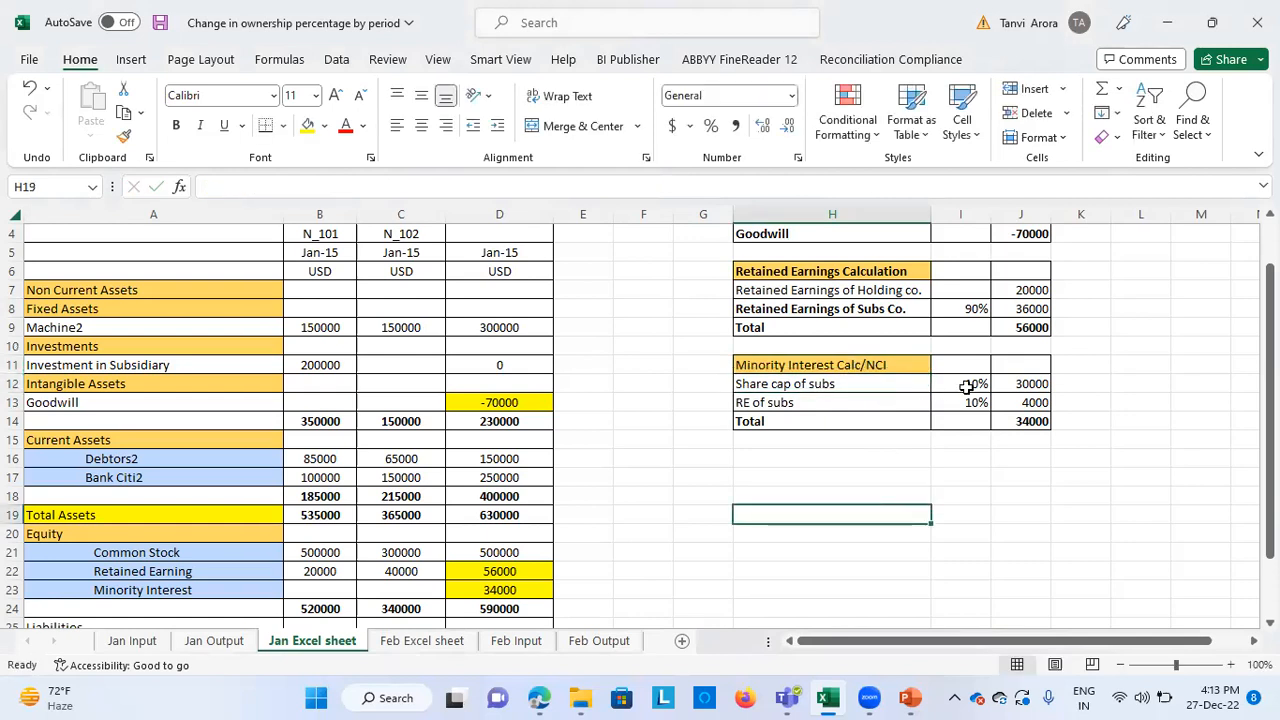
left_click(1028, 383)
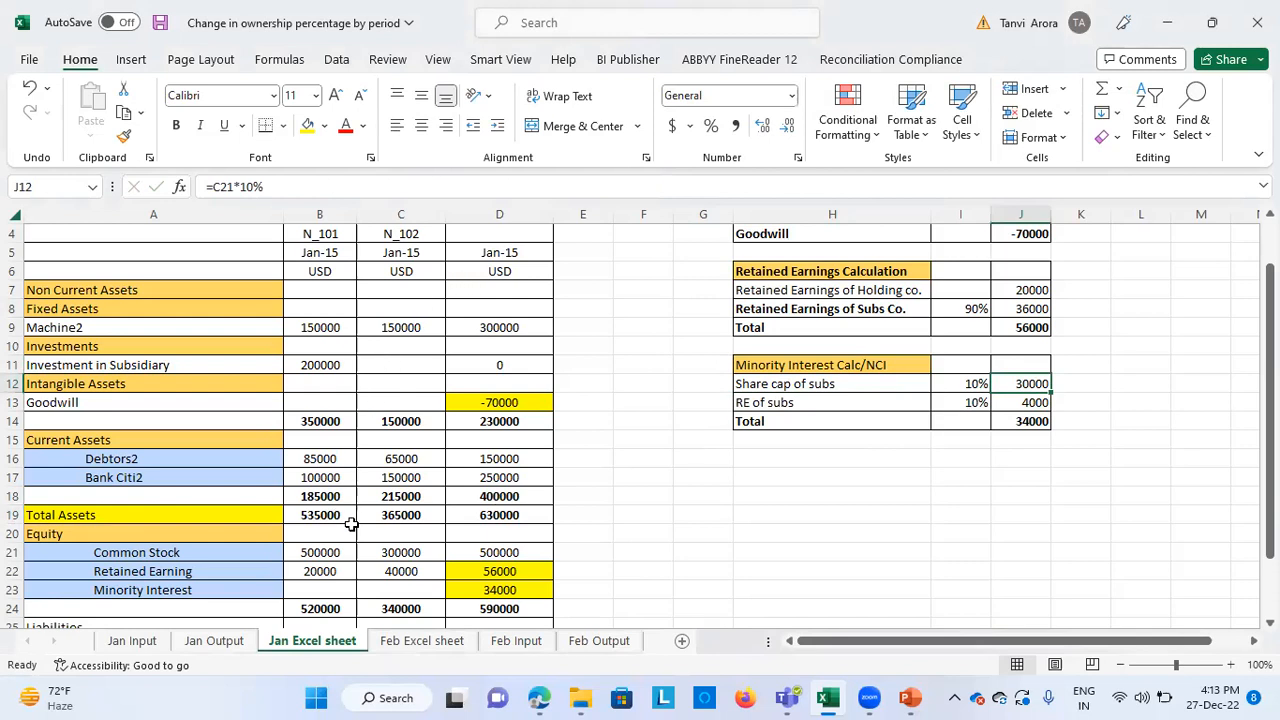
left_click(378, 556)
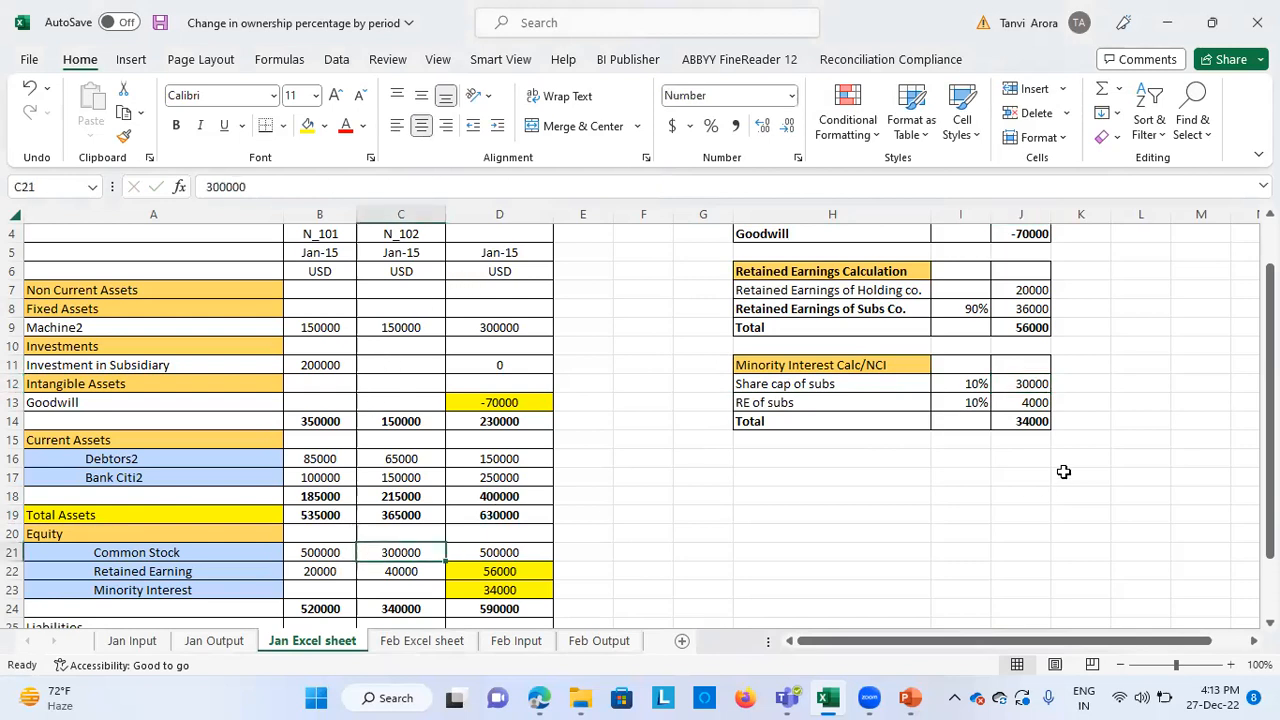
left_click(972, 388)
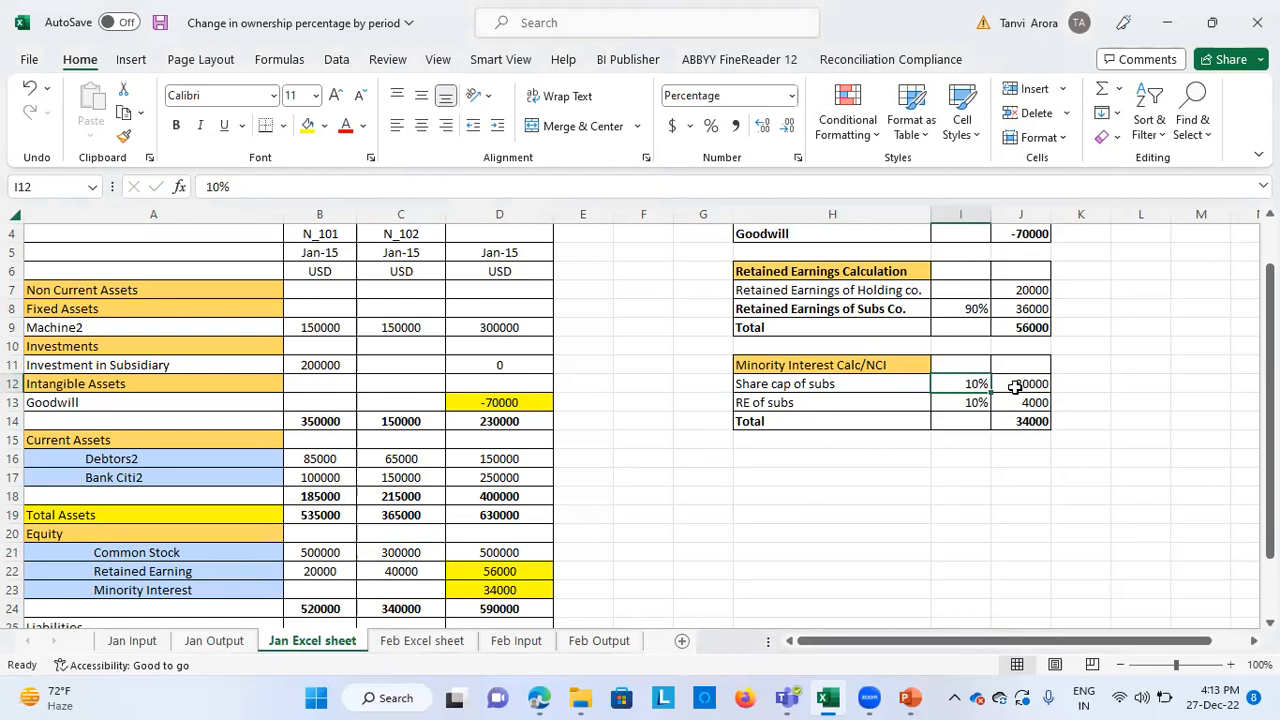
left_click(880, 399)
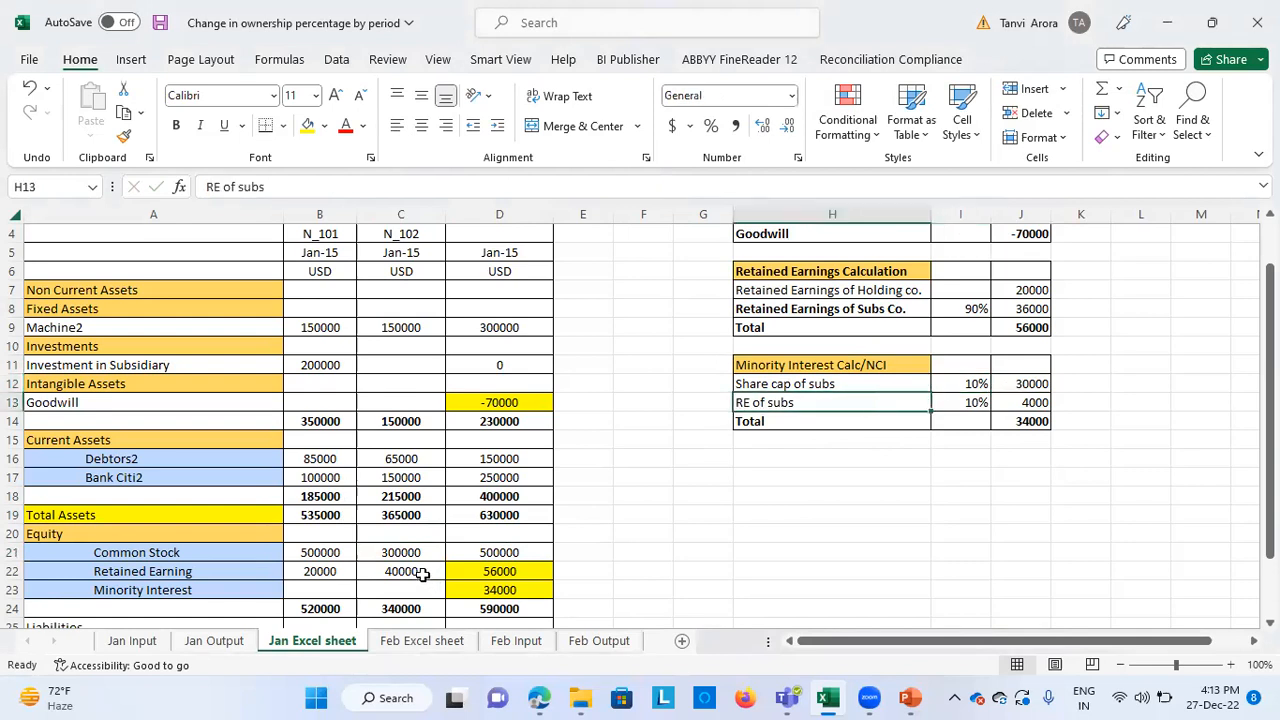
left_click(422, 573)
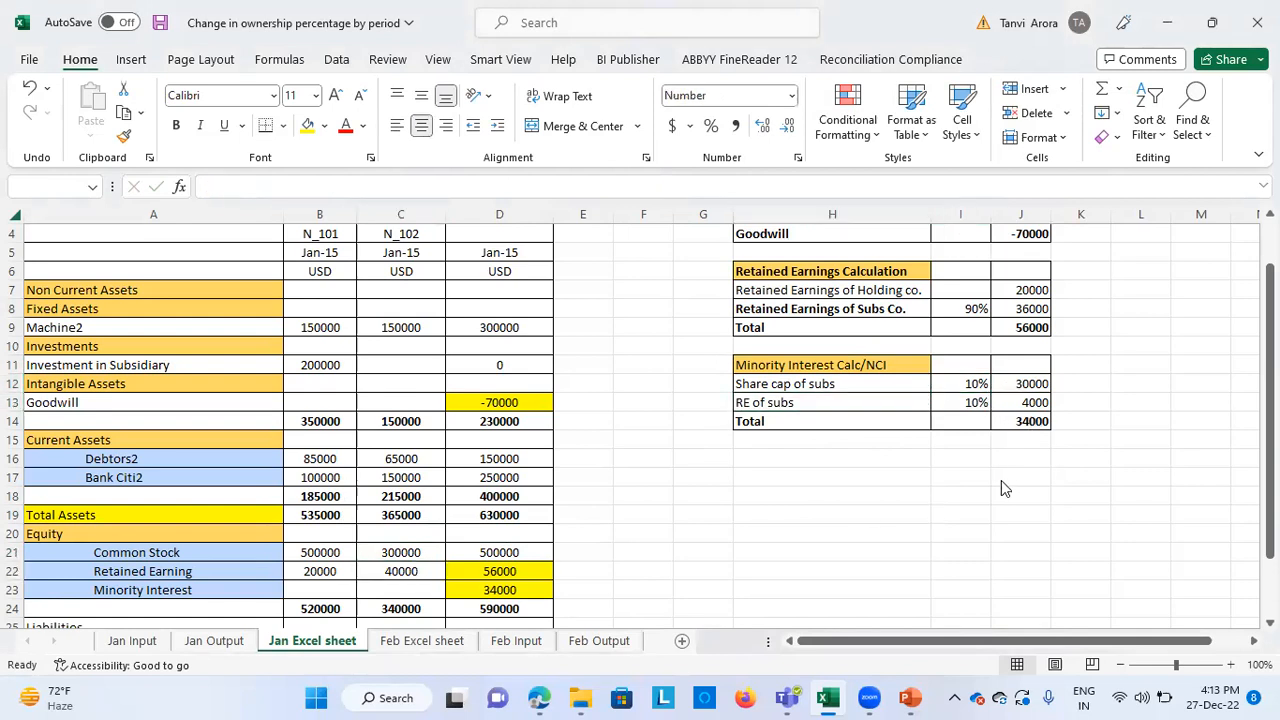
Review the January consolidated balance sheet from its title through Total Liability and Equity alongside the calculation tables
scroll(763, 566, "down", 1)
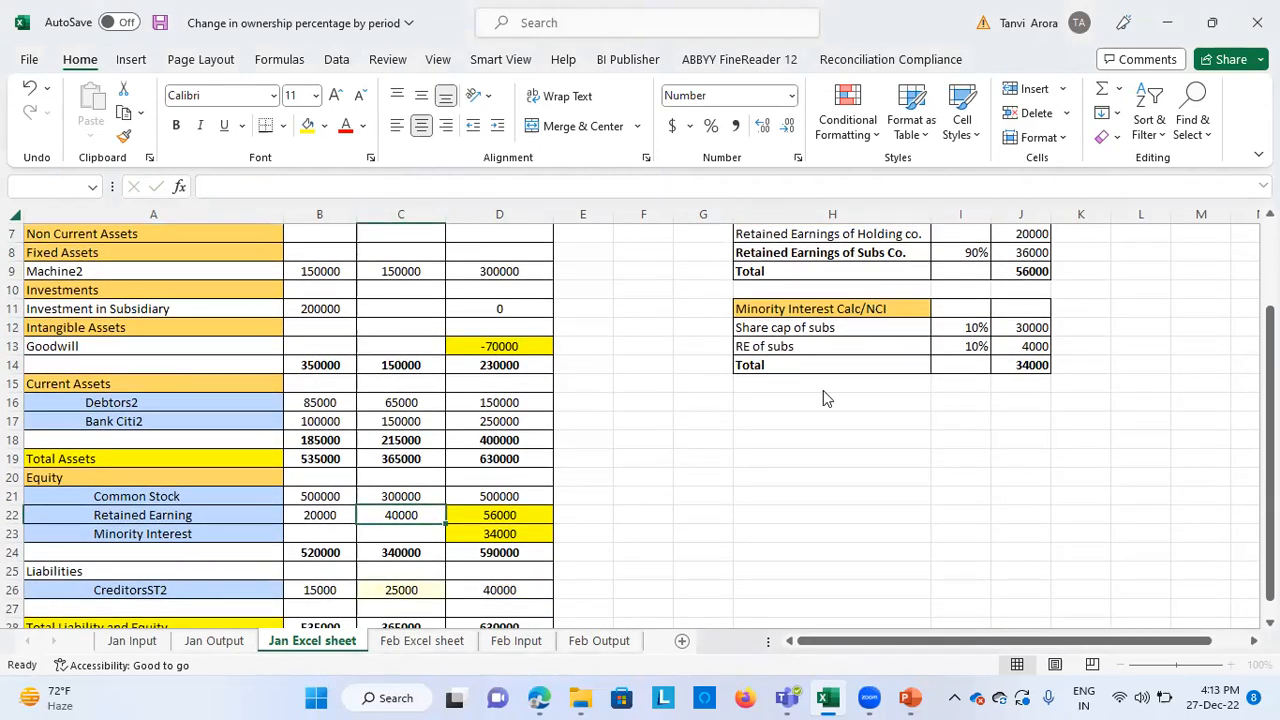
scroll(706, 484, "down", 3)
scroll(706, 484, "up", 2)
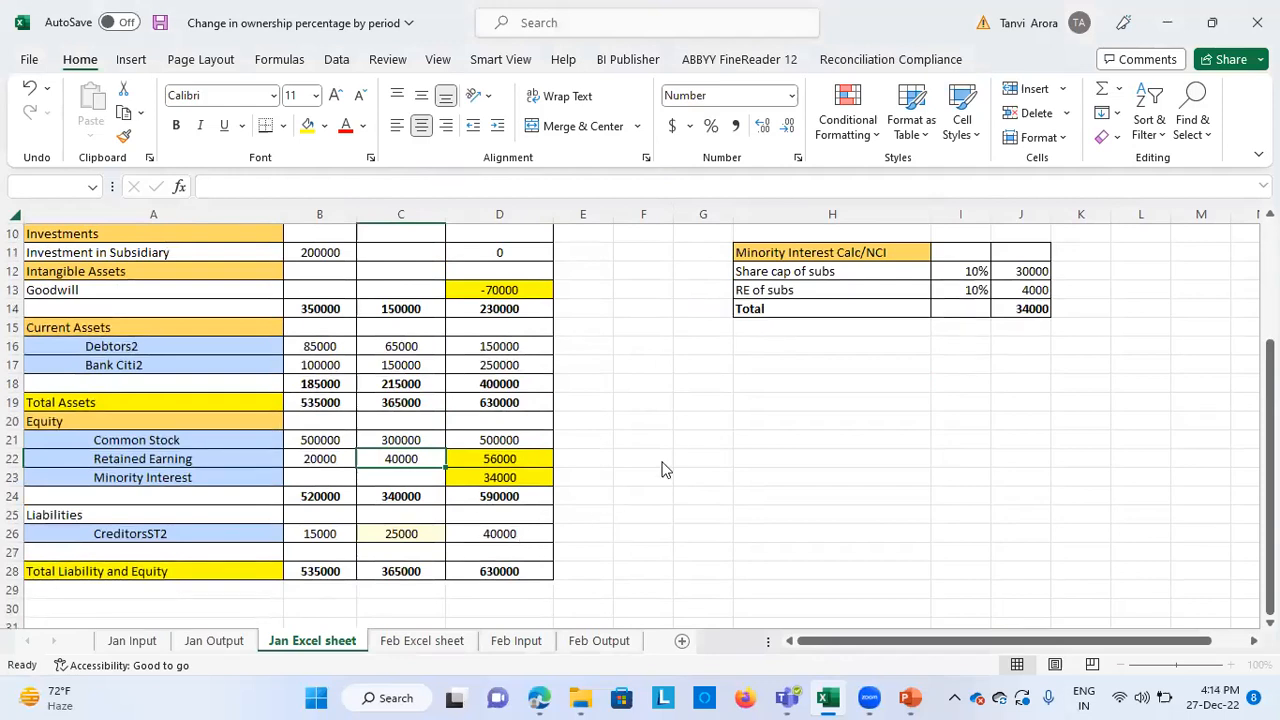
scroll(561, 424, "up", 1)
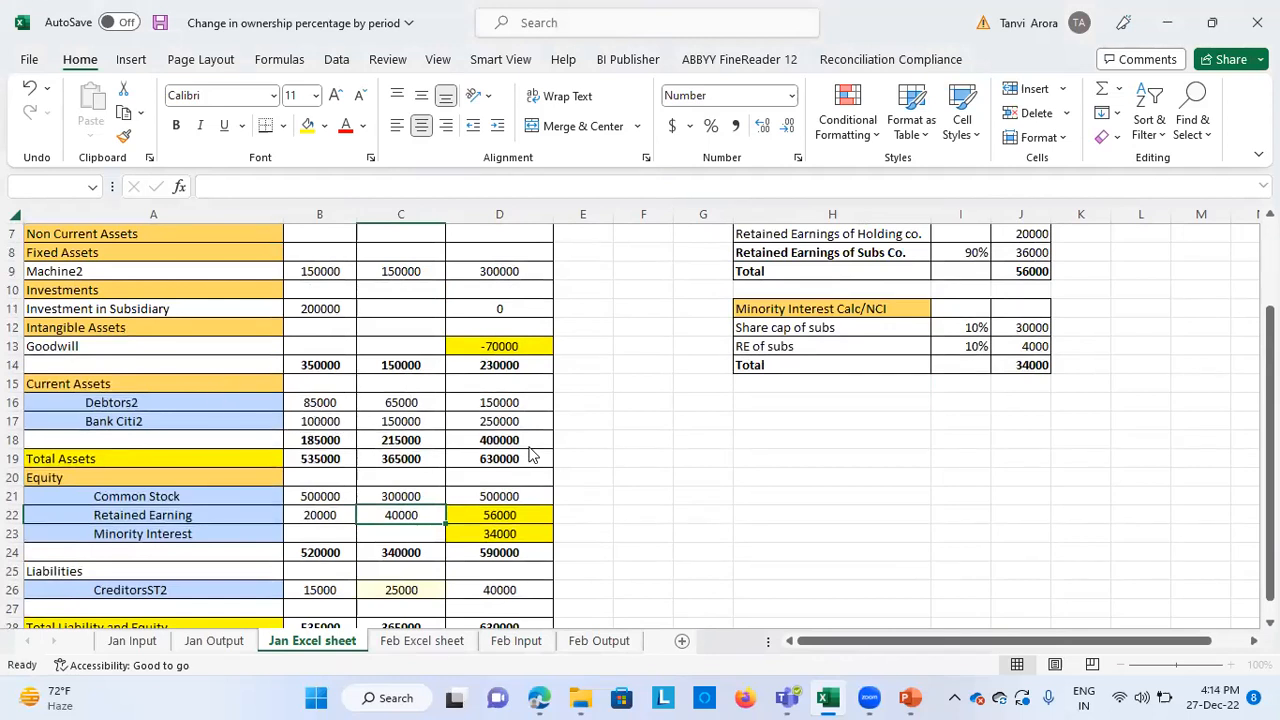
scroll(643, 434, "up", 1)
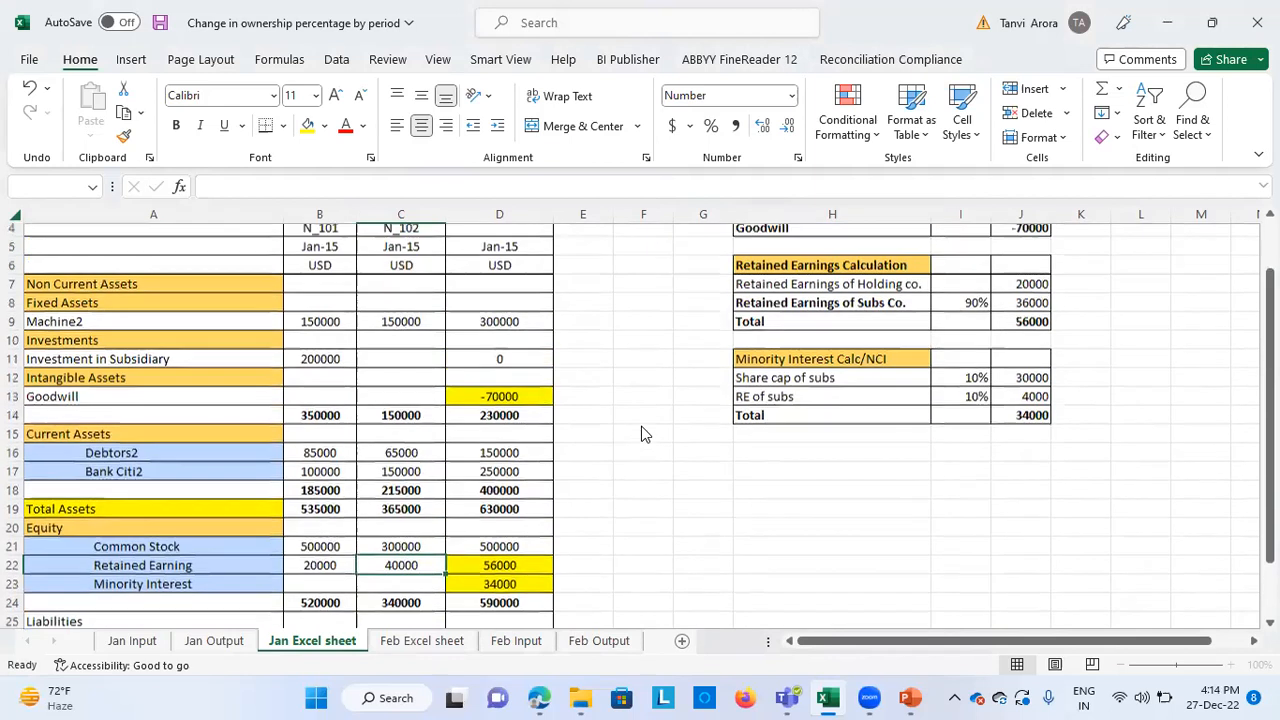
scroll(671, 516, "up", 1)
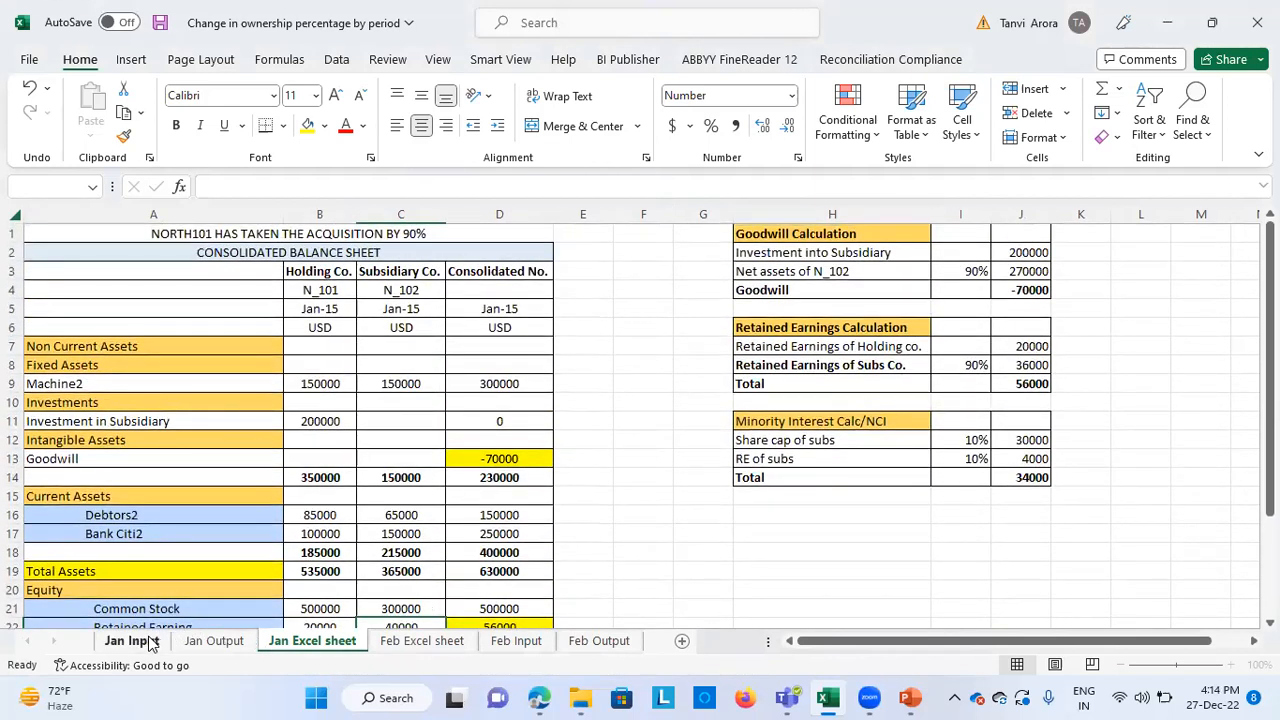
left_click(407, 40)
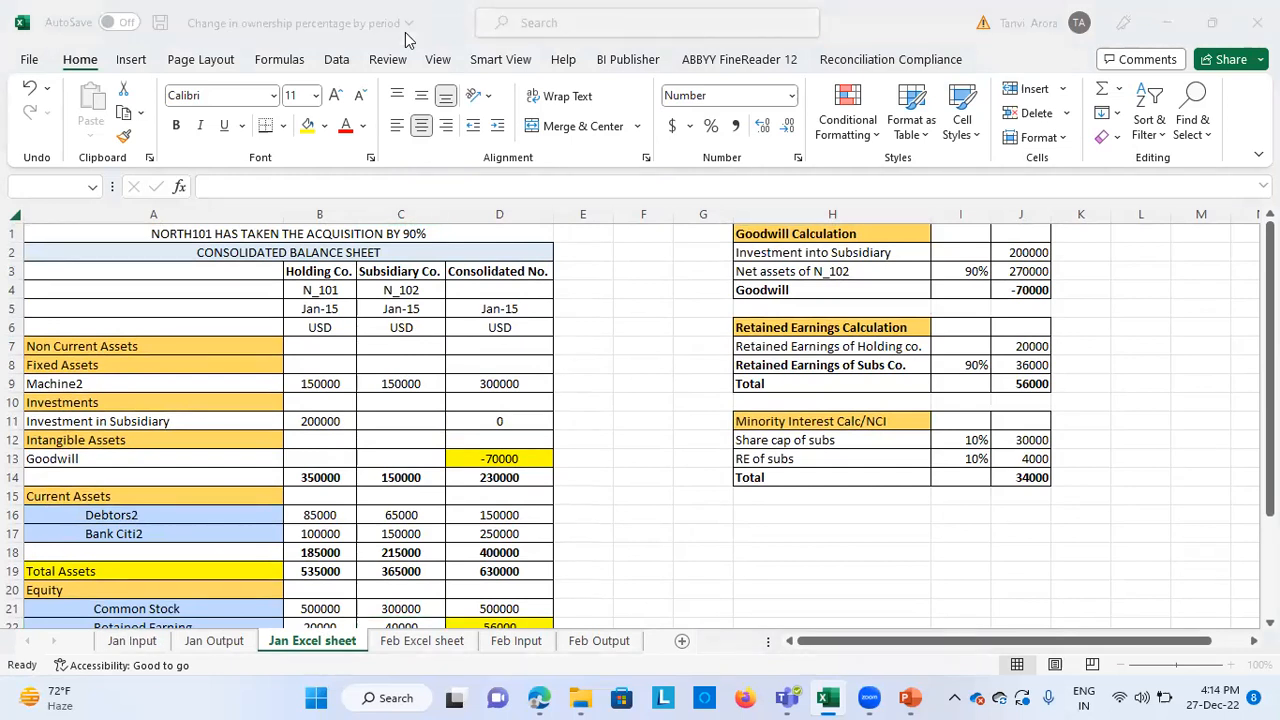
Open the Jan Input sheet, move the POV box clear of the data, and examine the January entries including Investment in Sub
left_click(125, 641)
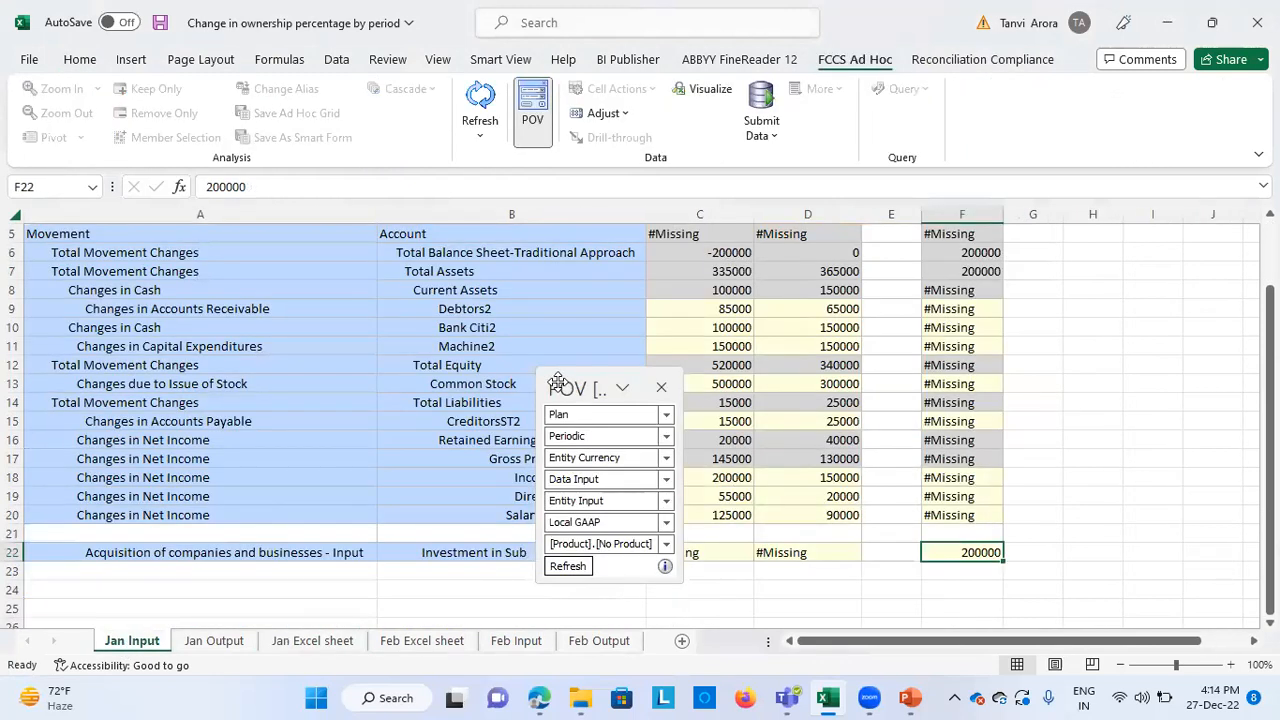
left_click_drag(557, 383, 1104, 250)
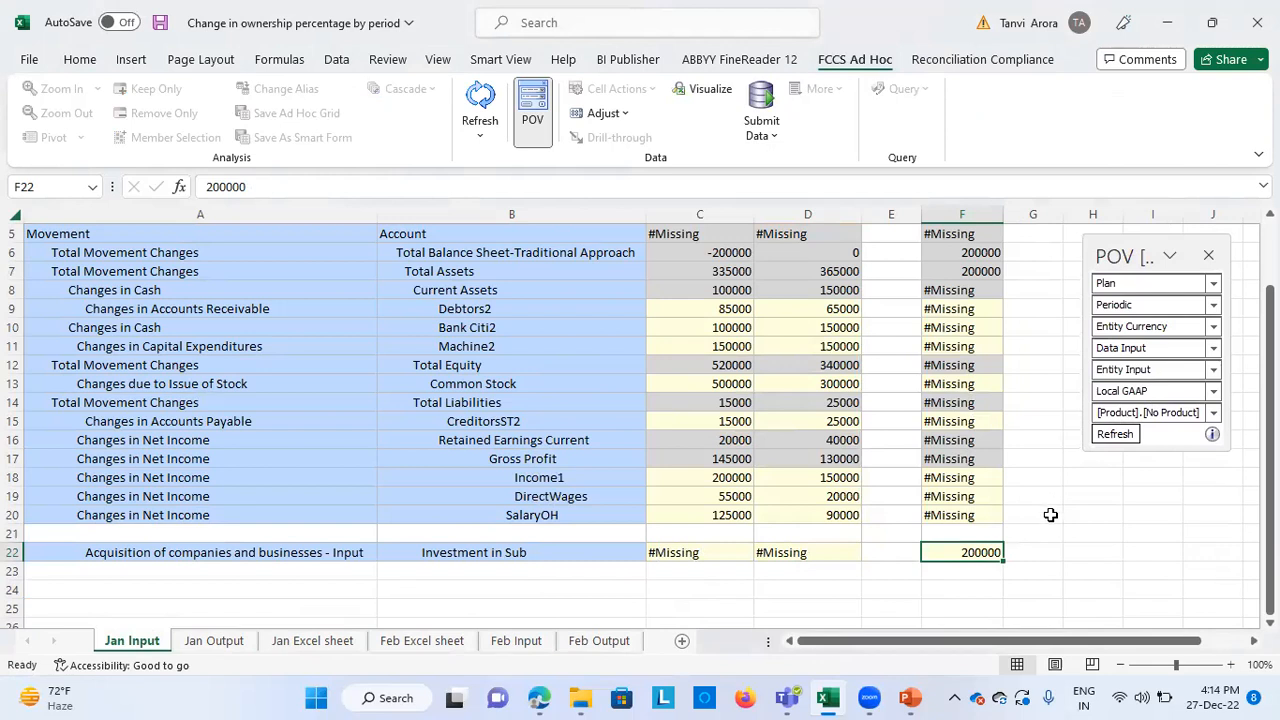
scroll(730, 335, "up", 1)
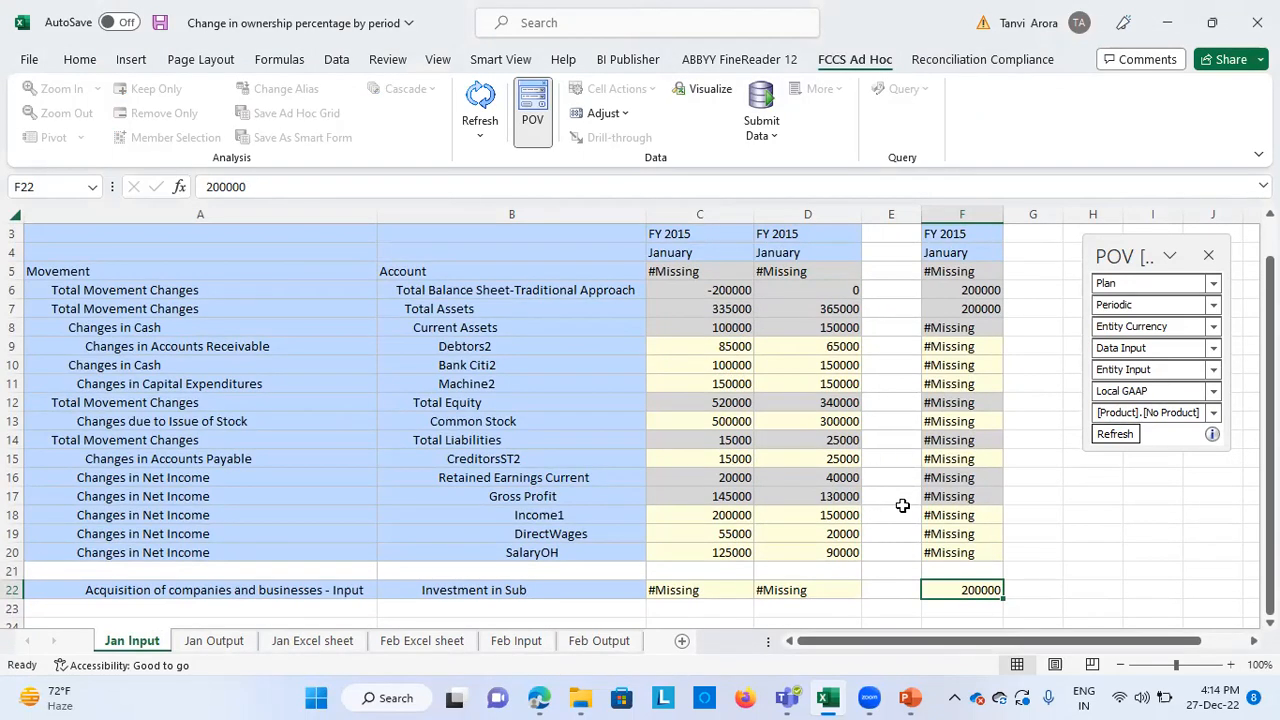
scroll(943, 514, "down", 1)
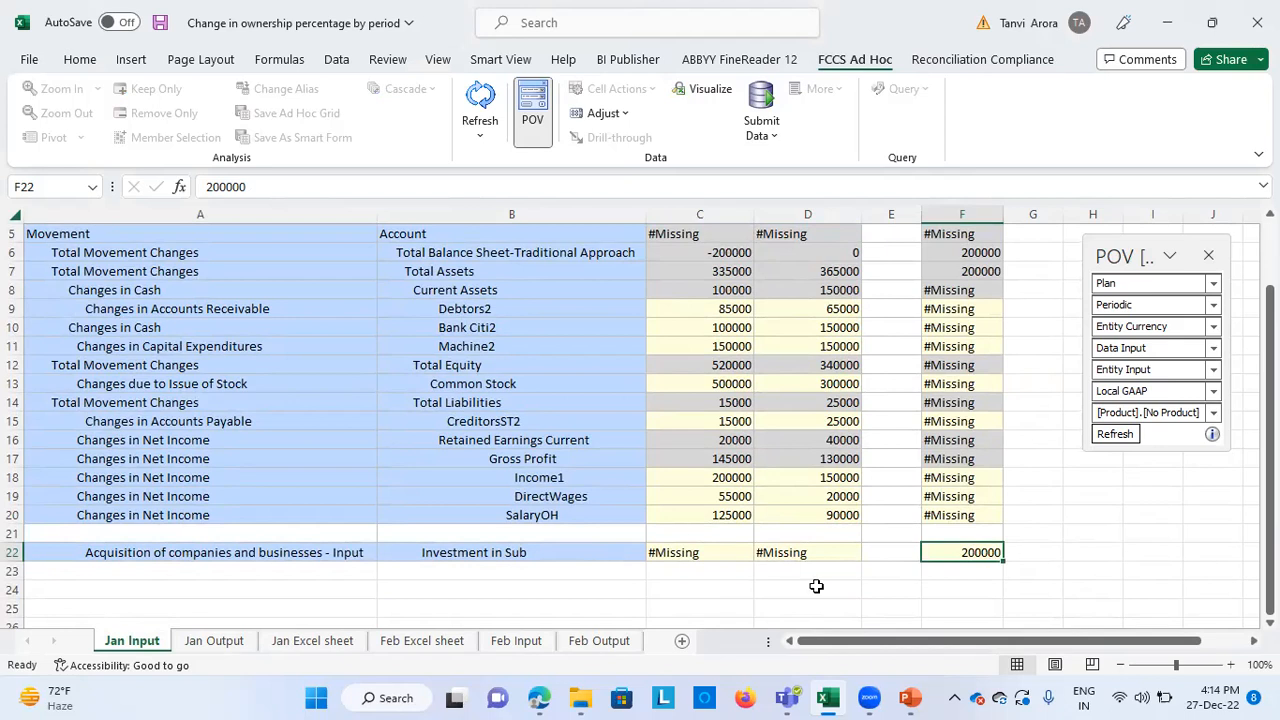
Switch to Oracle EPM Cloud Financial Consolidation and Close in the browser and open the application's Manage Ownership page
left_click(538, 698)
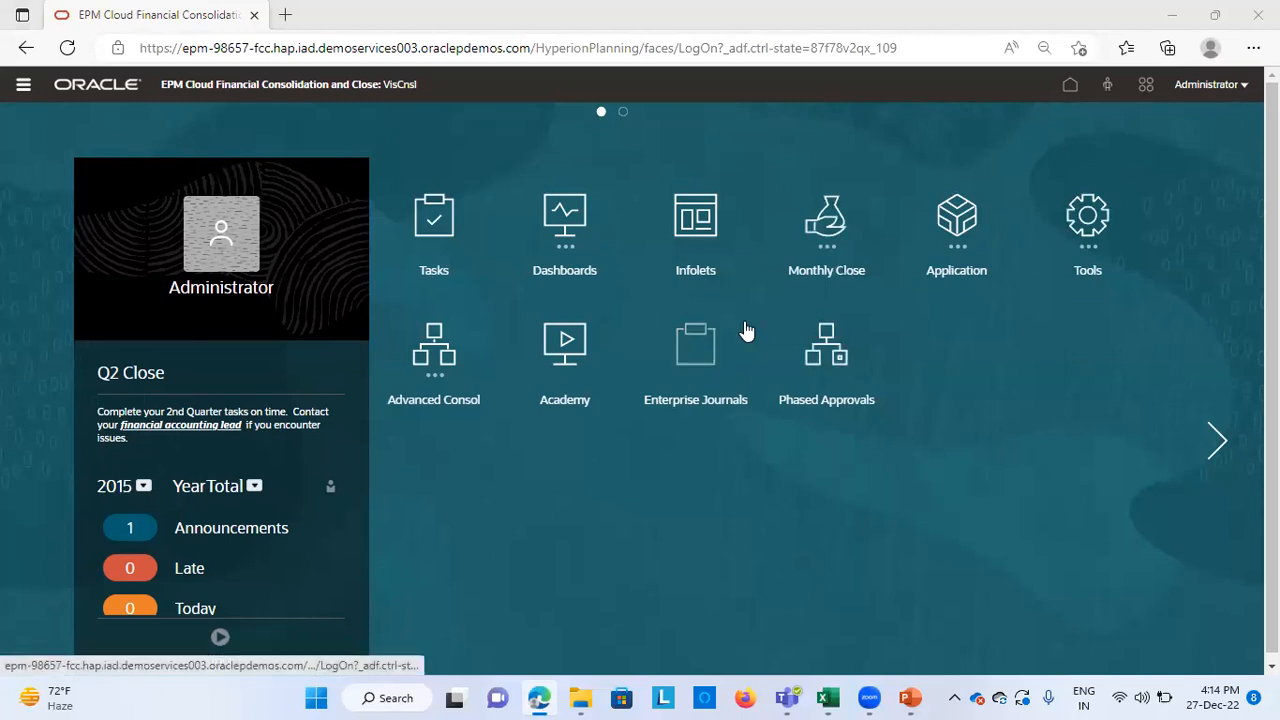
left_click(948, 252)
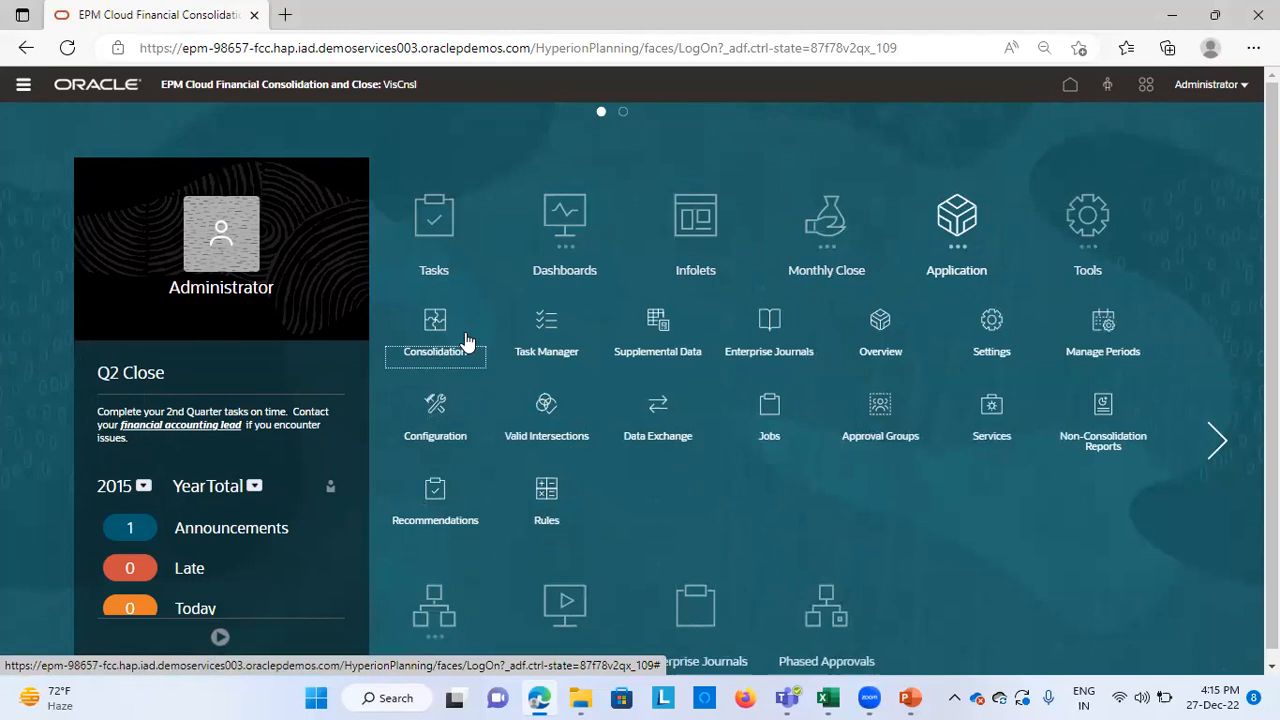
left_click(434, 340)
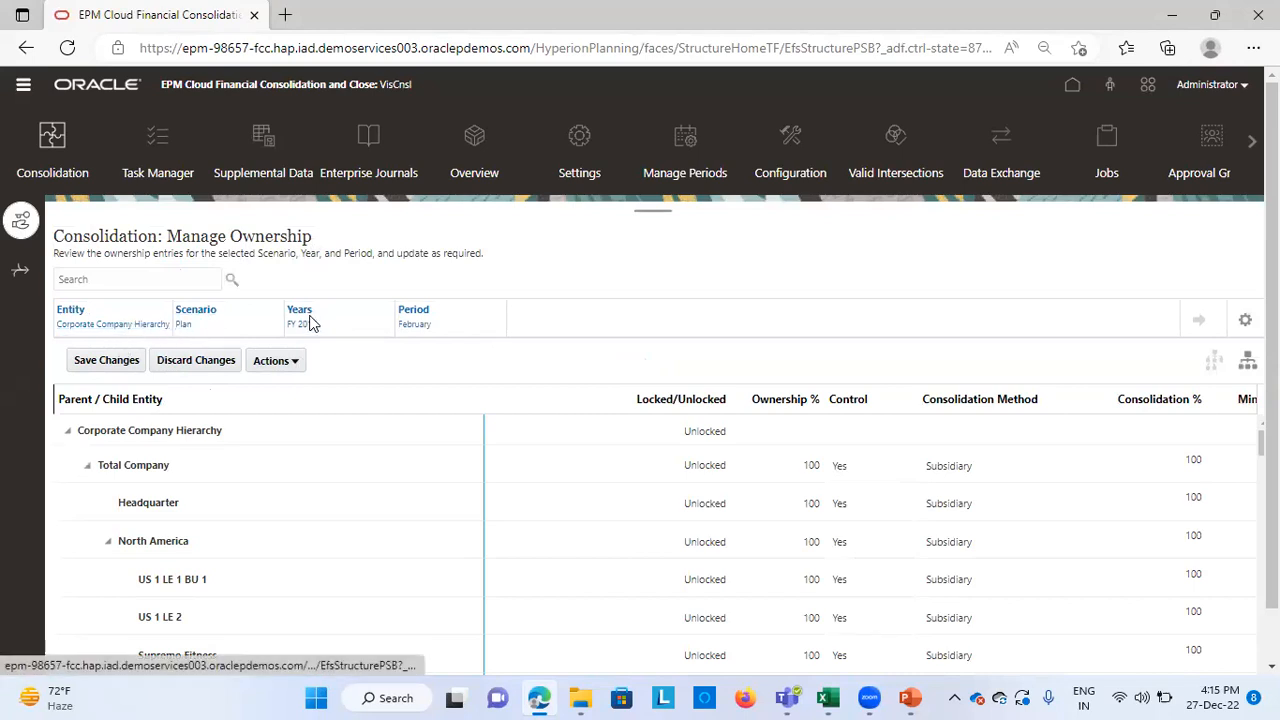
Change the ownership period to January and load the ownership entries for that period
left_click(414, 321)
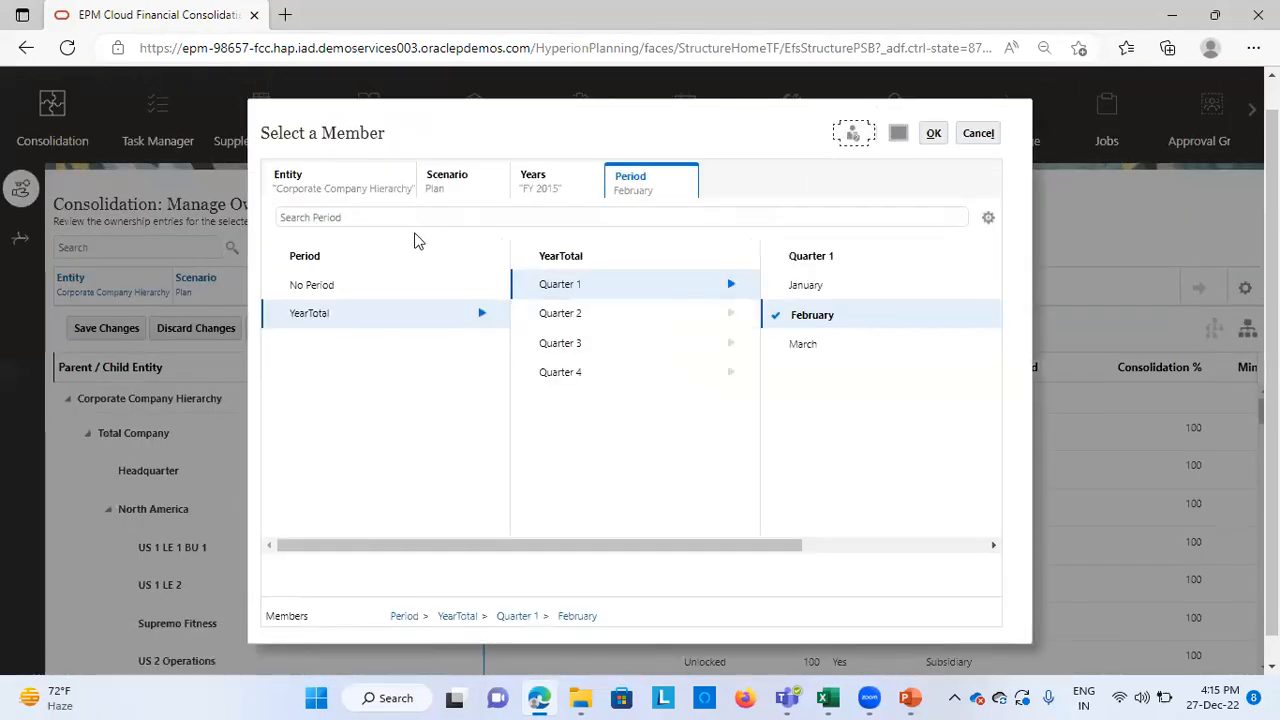
left_click(626, 288)
left_click(819, 283)
left_click(933, 134)
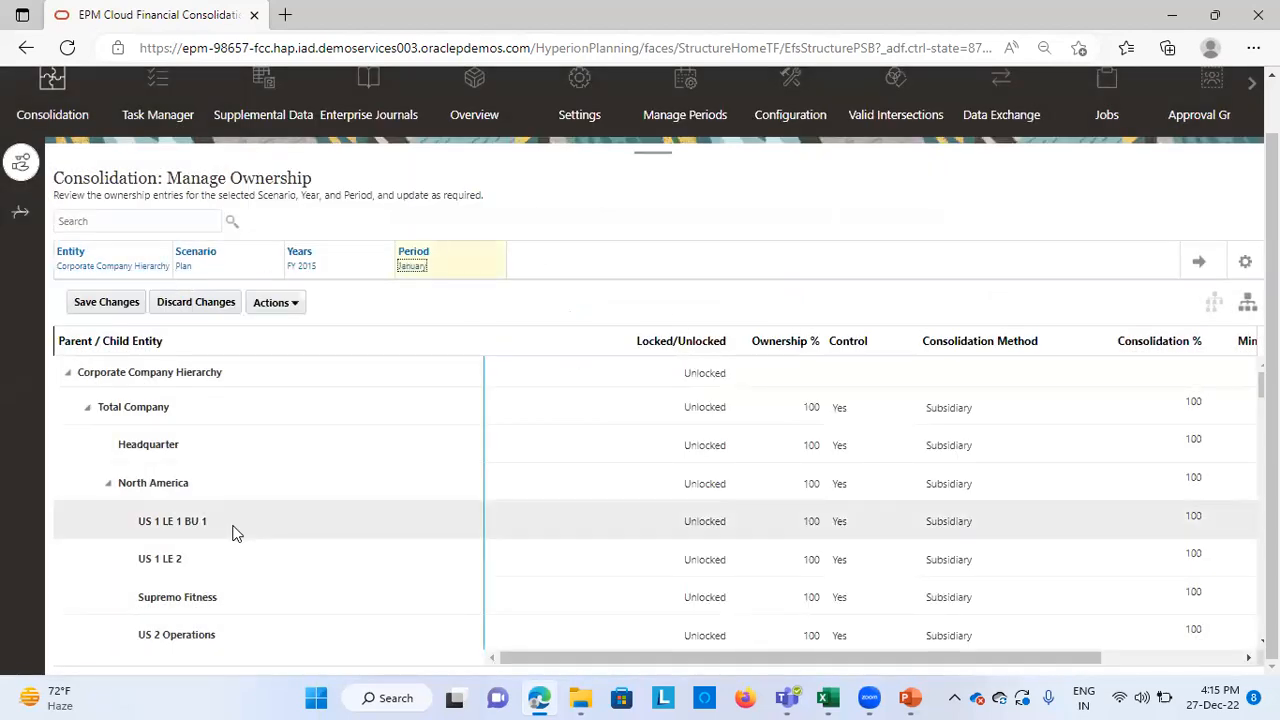
scroll(232, 534, "down", 1)
scroll(232, 534, "up", 2)
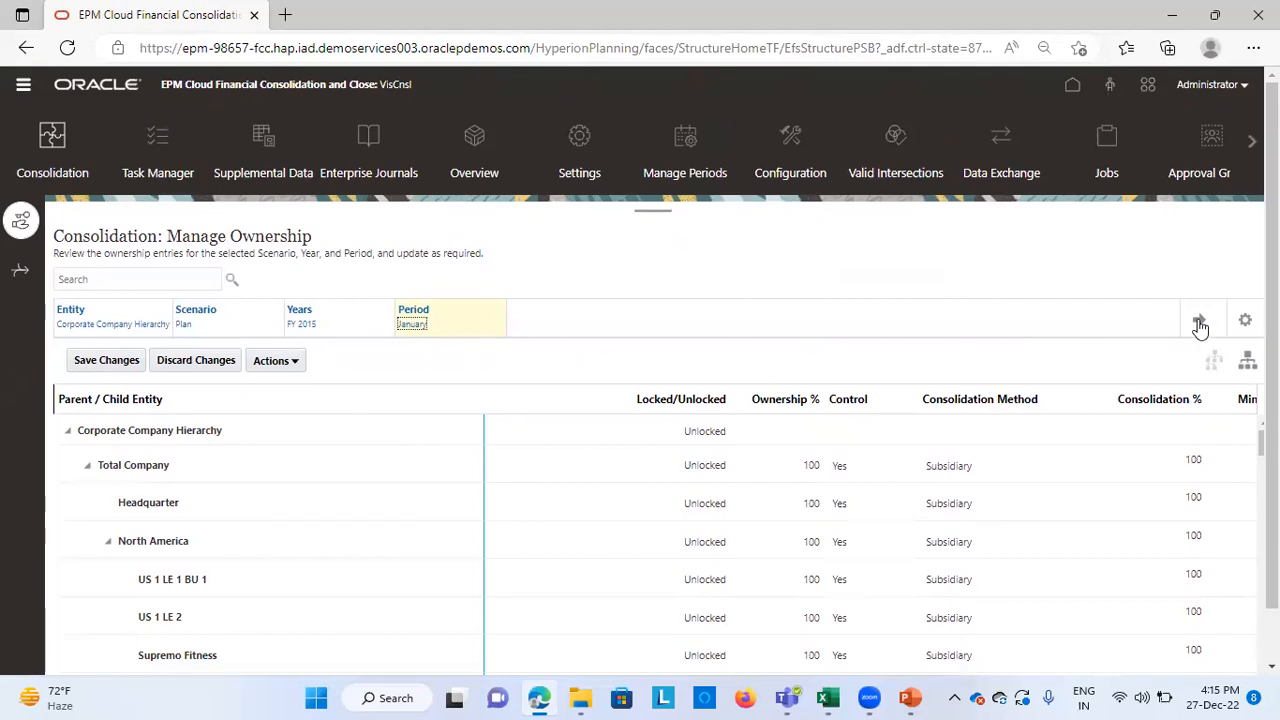
left_click(1200, 322)
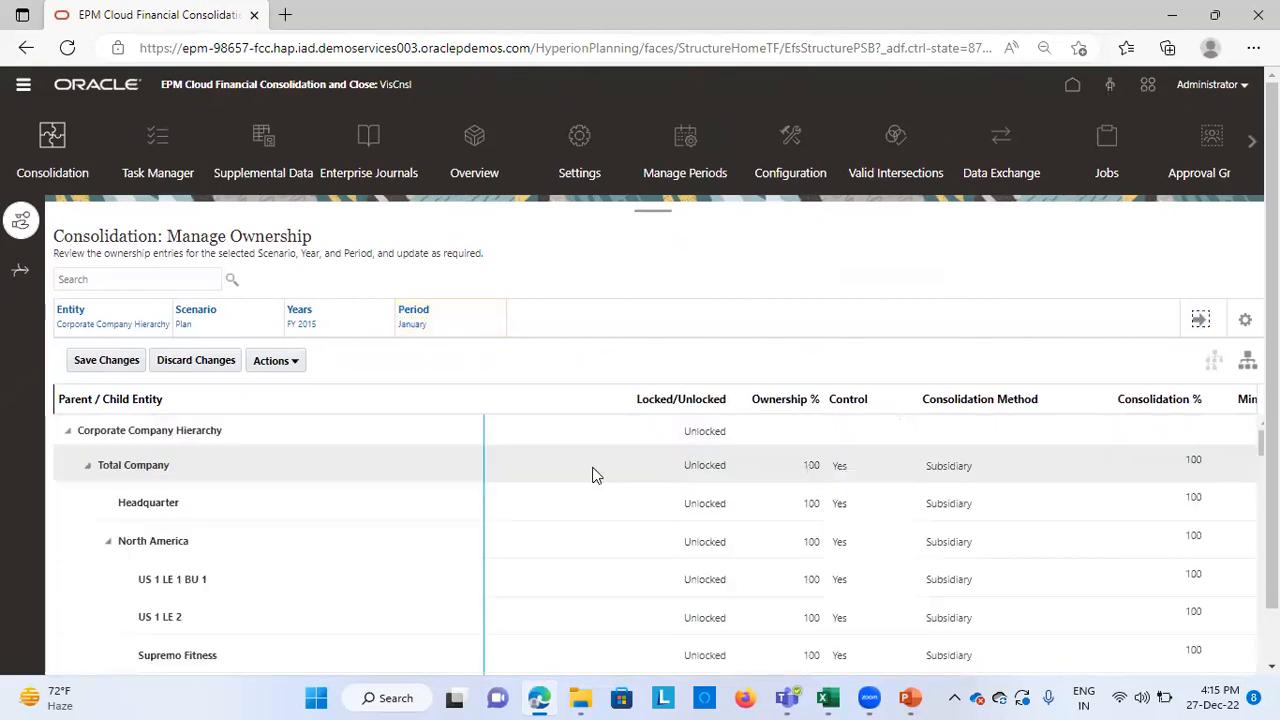
Find North101 and North102 under TotalN100 and examine their ownership percentages, consolidation methods and minority interest percentages
scroll(434, 554, "down", 10)
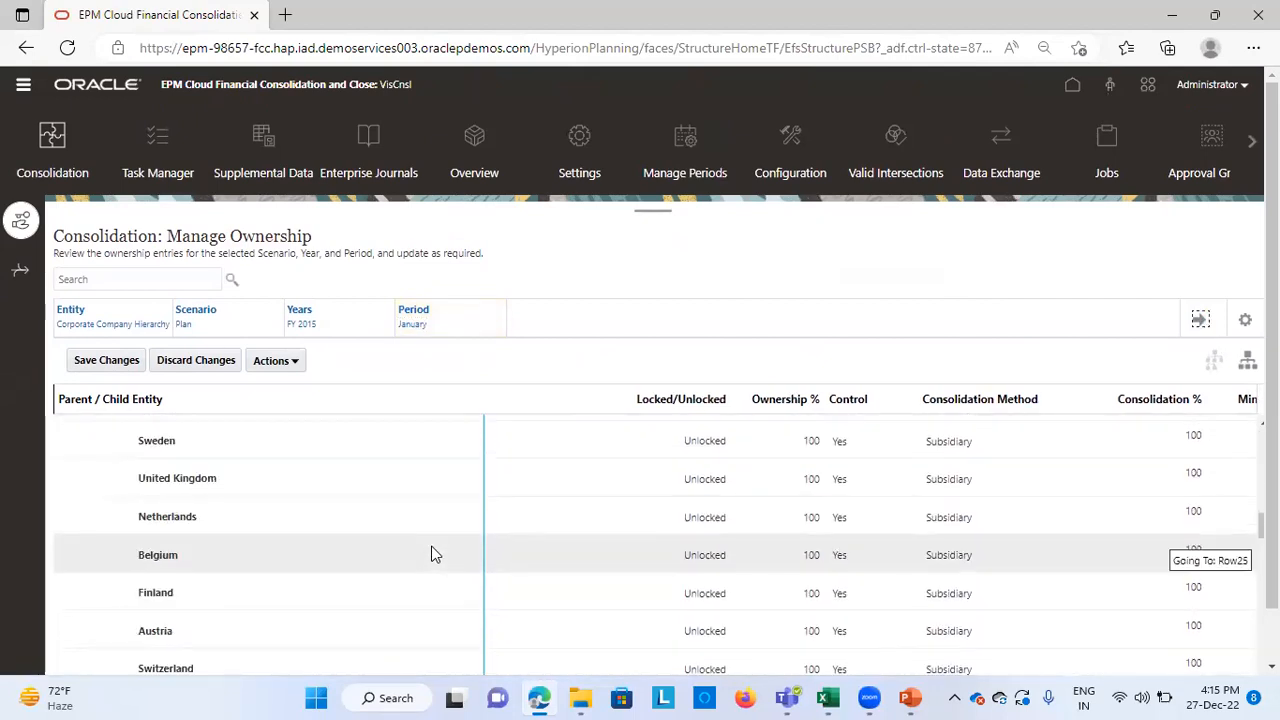
scroll(390, 634, "down", 5)
scroll(390, 635, "down", 8)
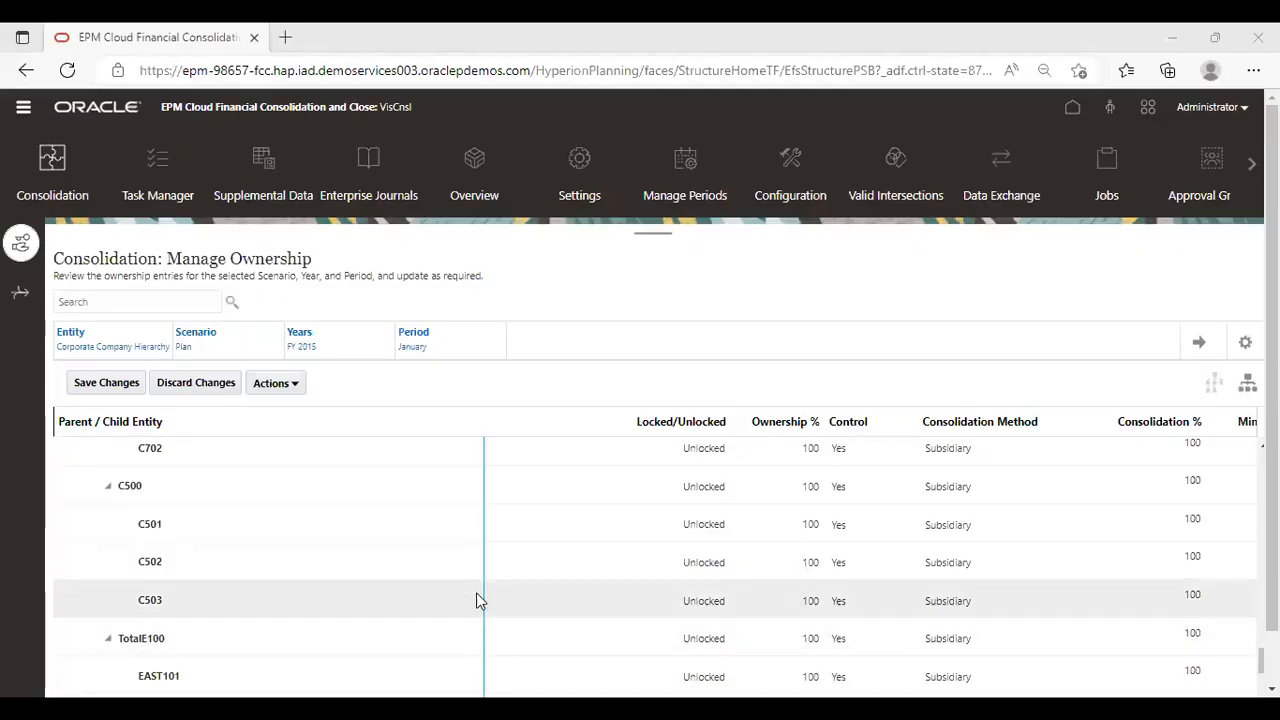
scroll(392, 589, "down", 10)
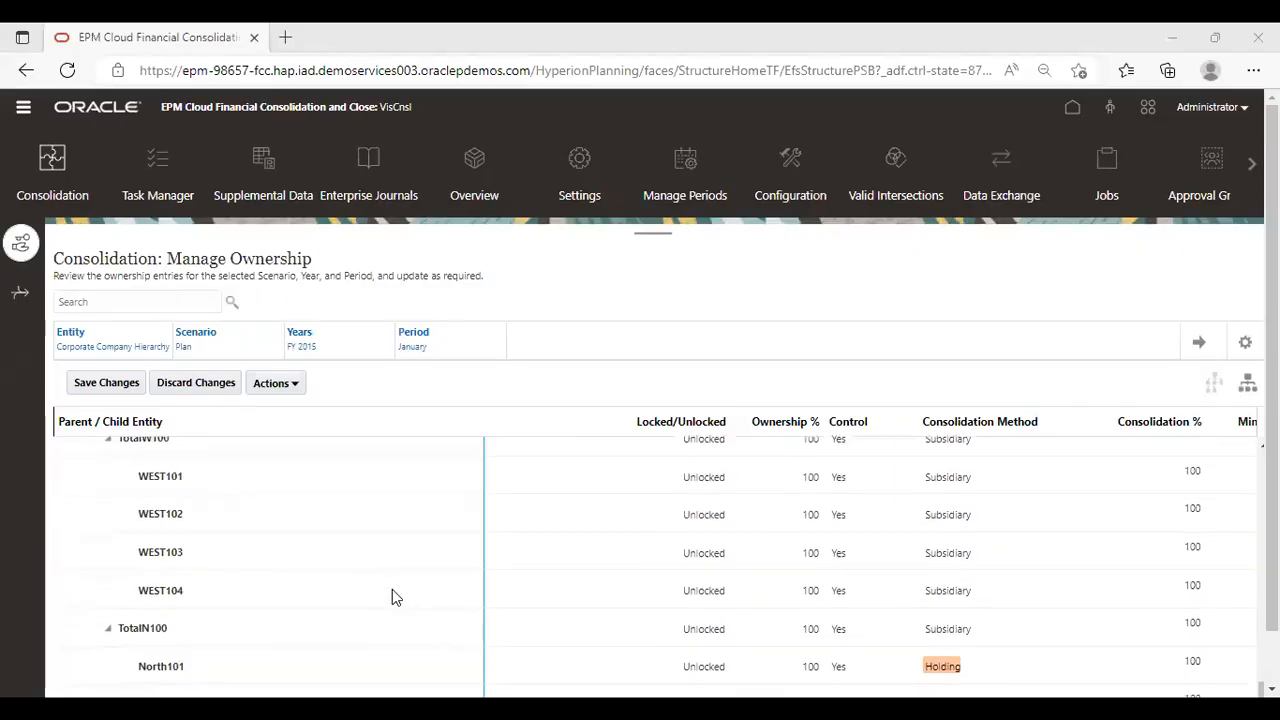
scroll(392, 597, "up", 2)
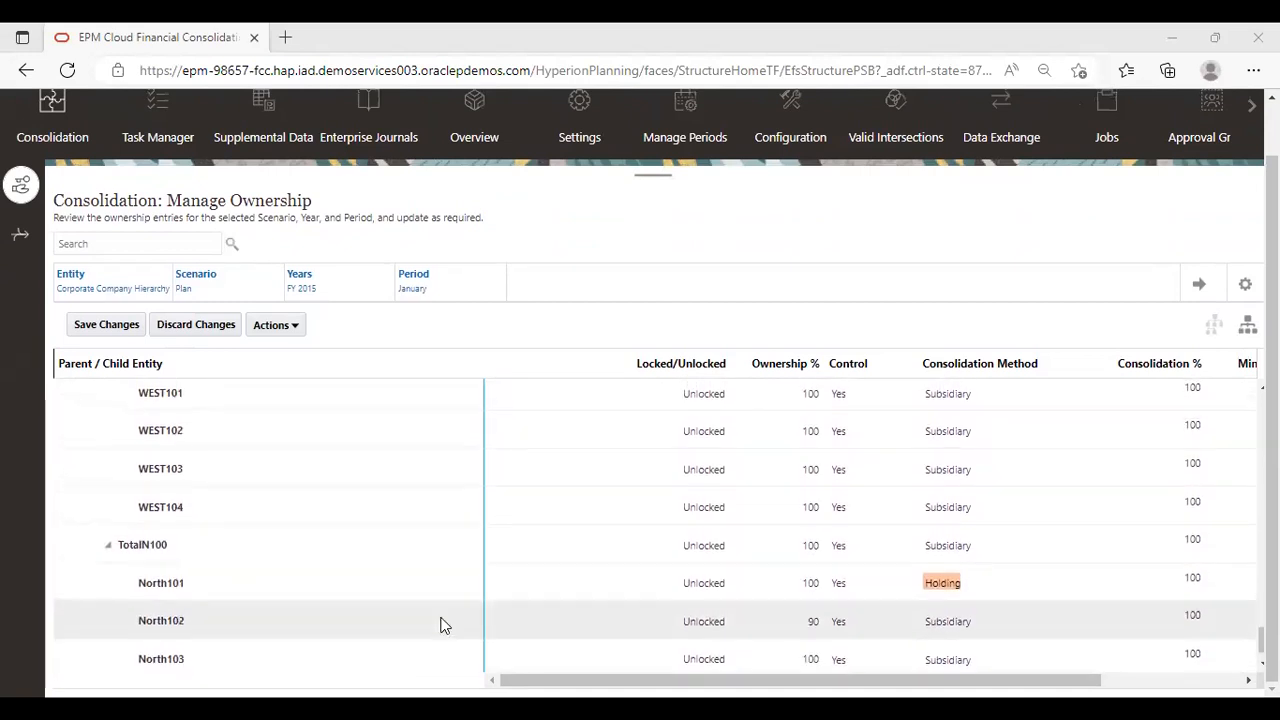
scroll(608, 602, "down", 1)
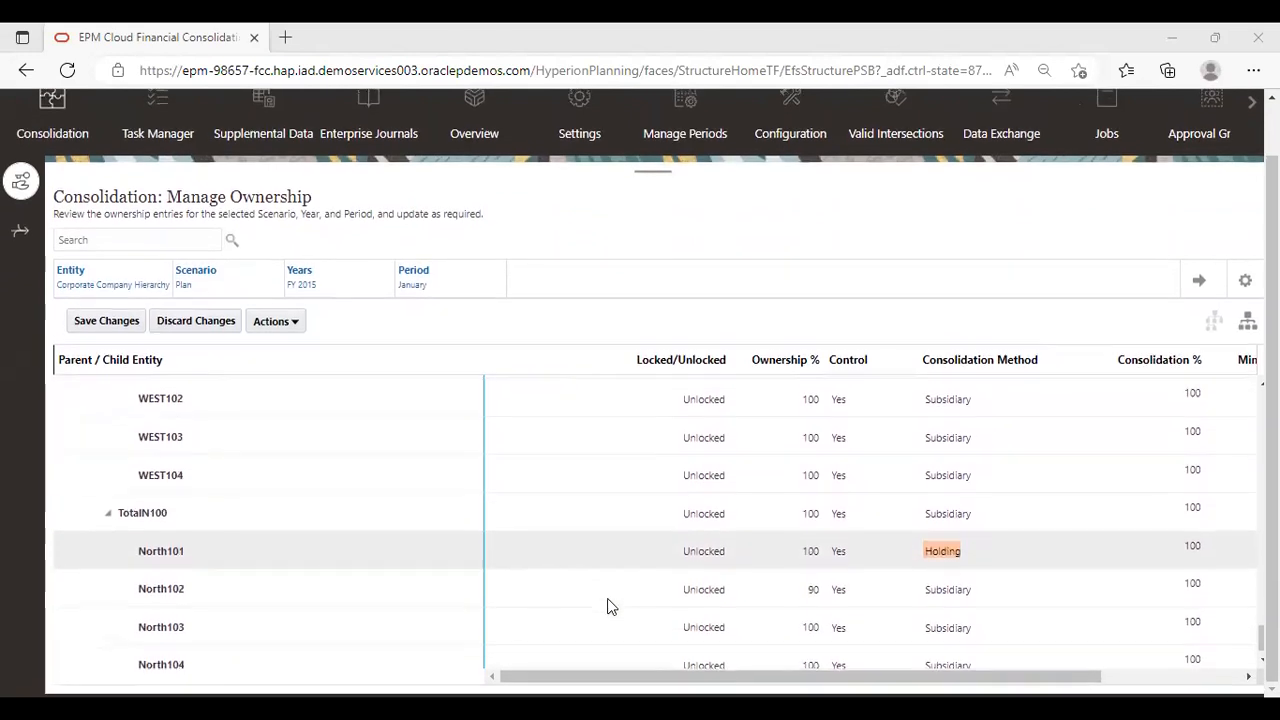
left_click(945, 555)
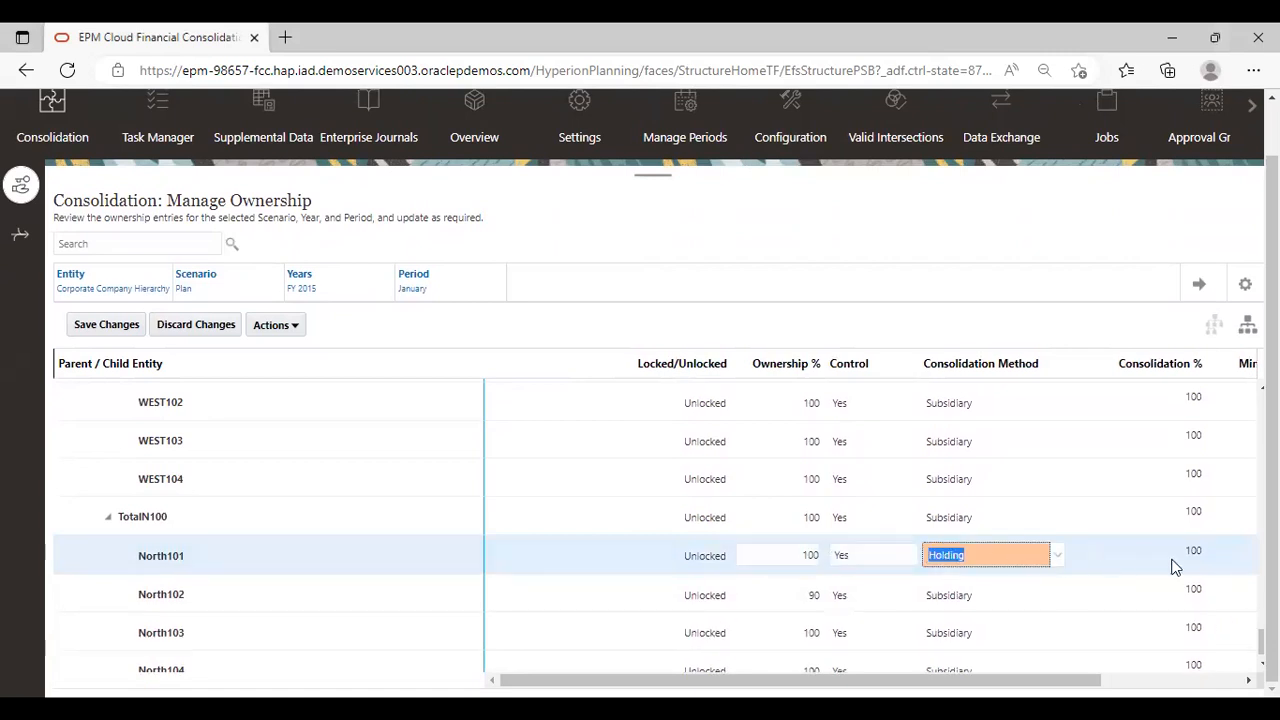
left_click(810, 594)
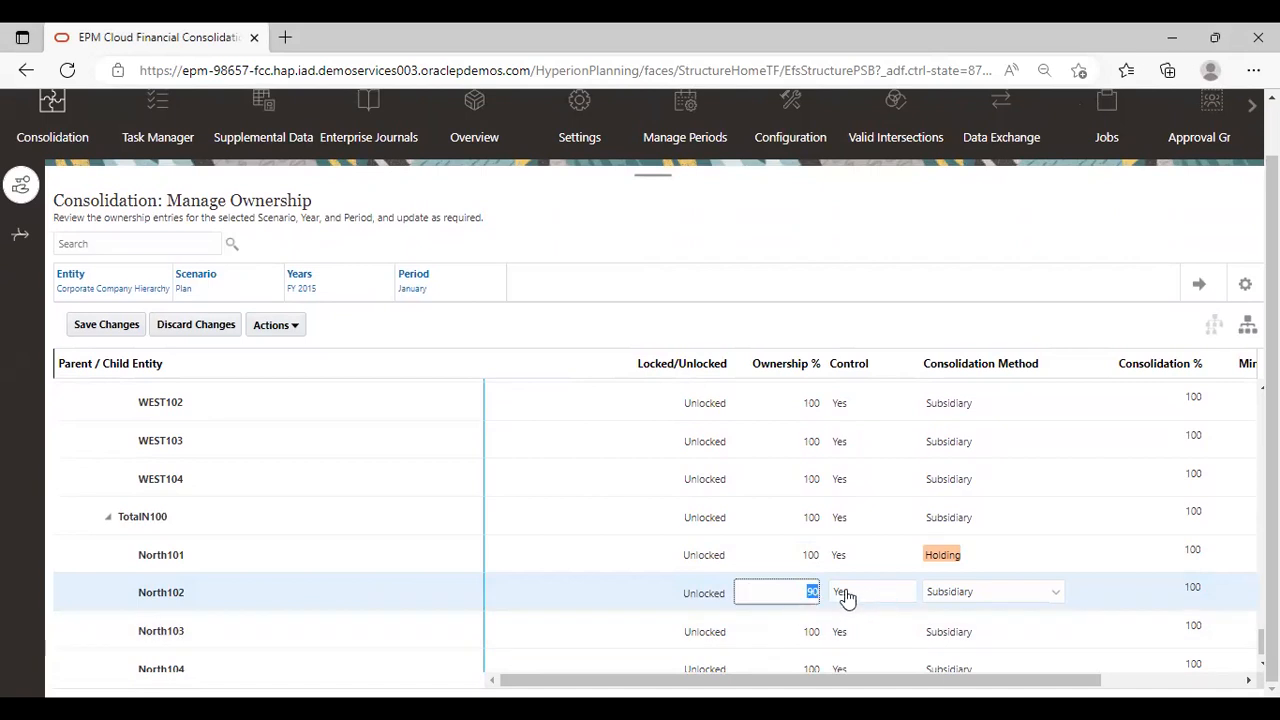
left_click(957, 597)
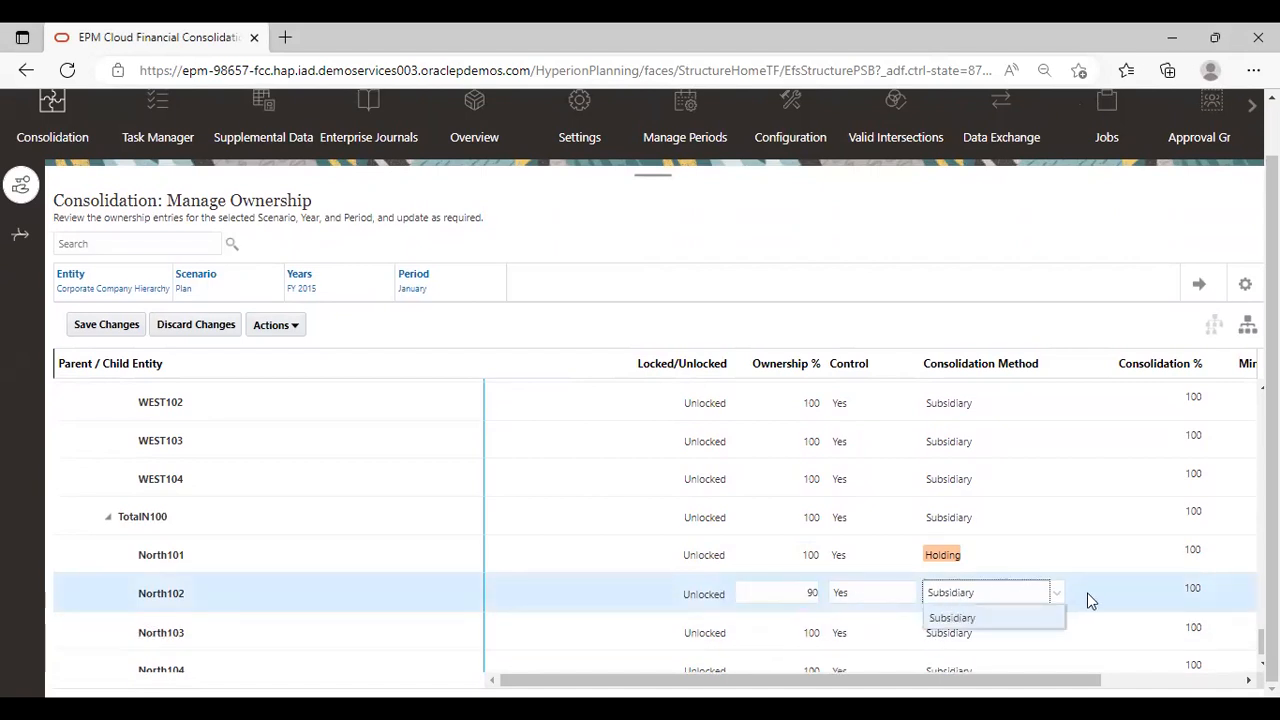
scroll(1072, 559, "right", 3)
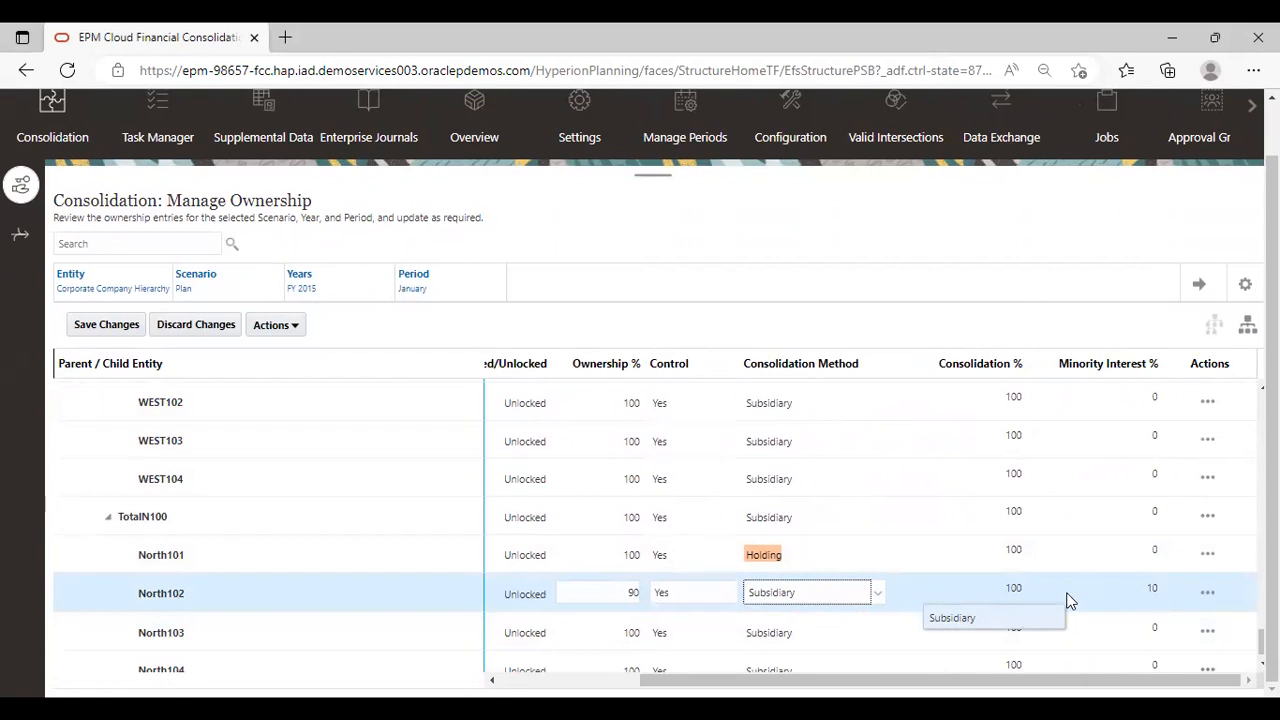
scroll(1067, 594, "left", 1)
Save the January ownership data and dismiss the save status message
left_click(1012, 258)
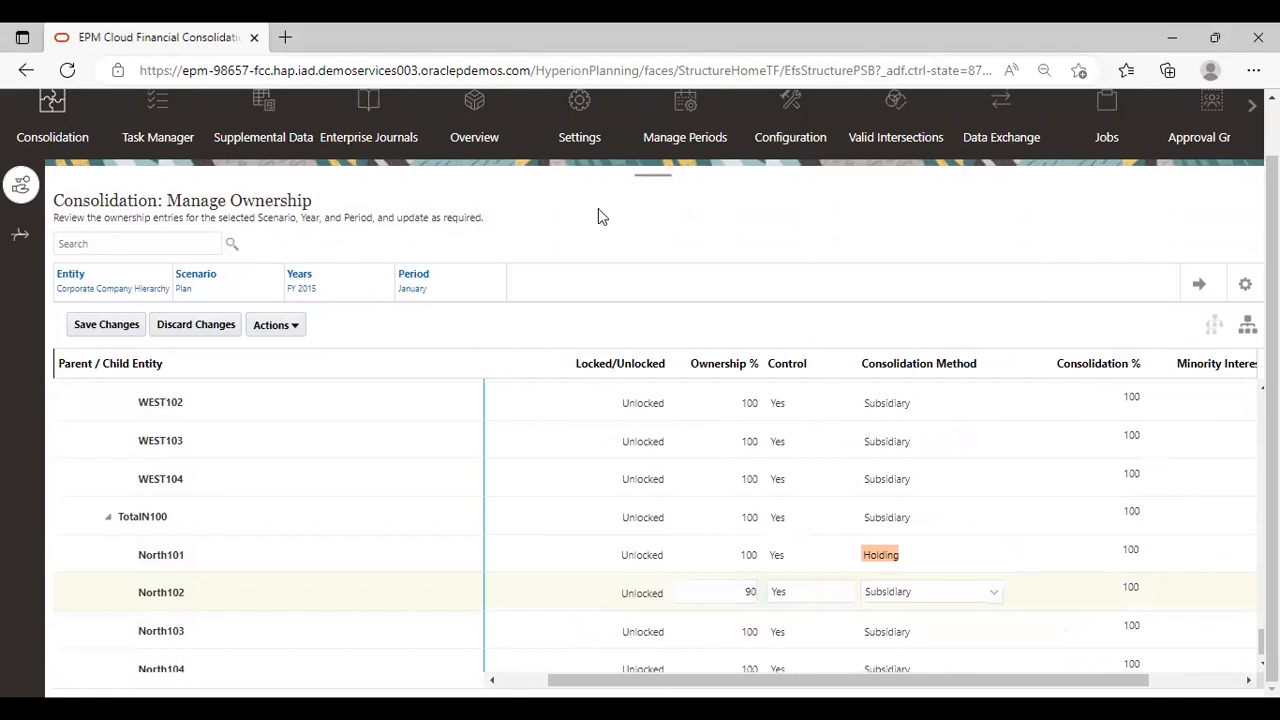
left_click(114, 324)
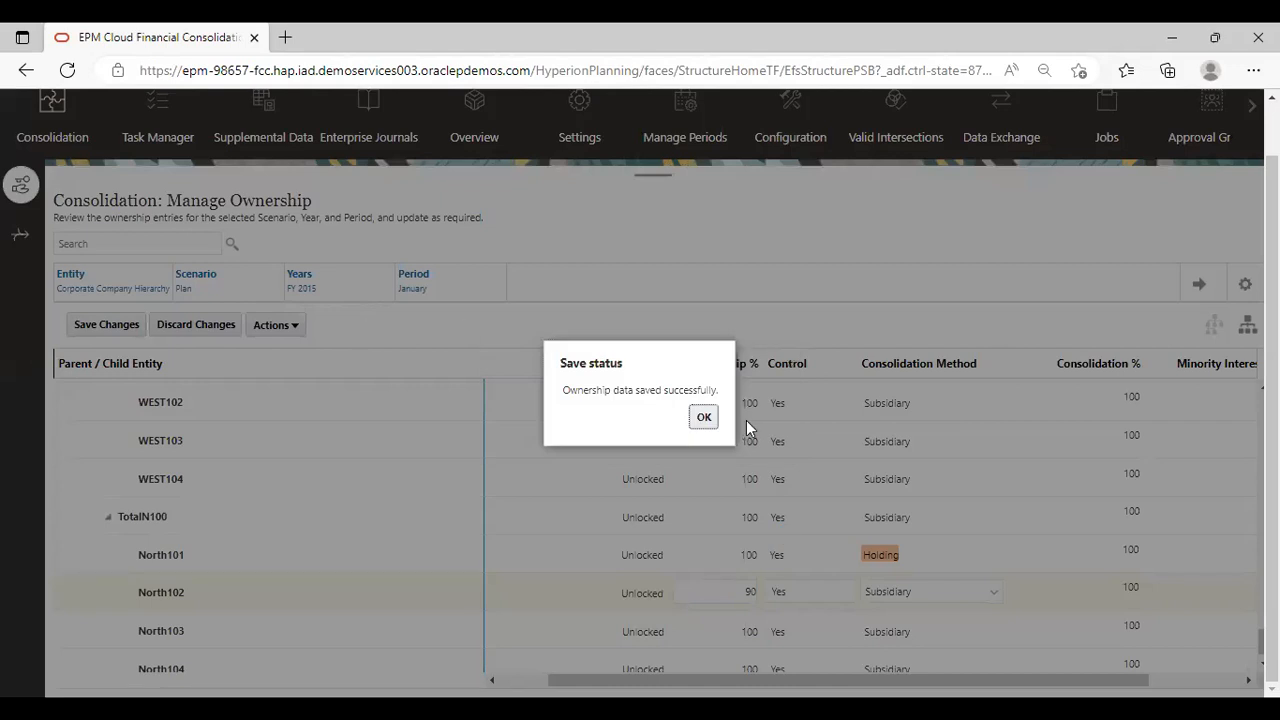
left_click(702, 417)
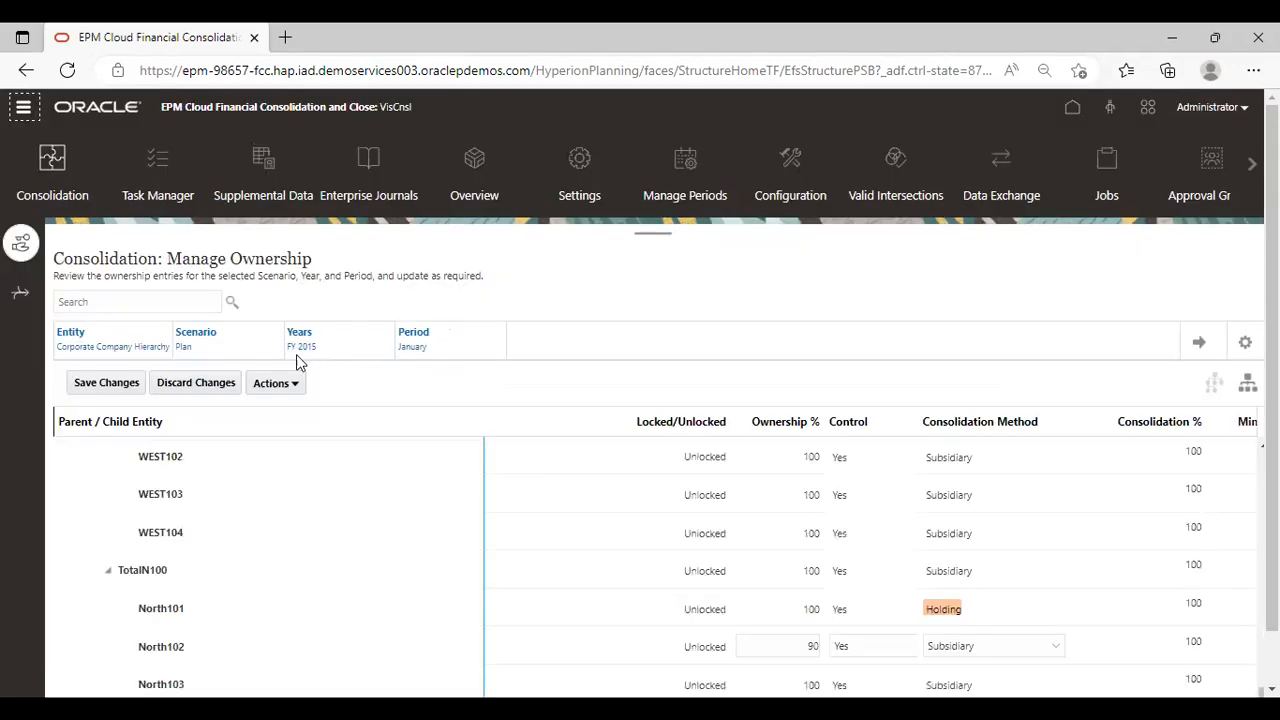
Recompute the ownership data for scenario Plan, year FY 2015, starting in January, and dismiss the status message
left_click(294, 384)
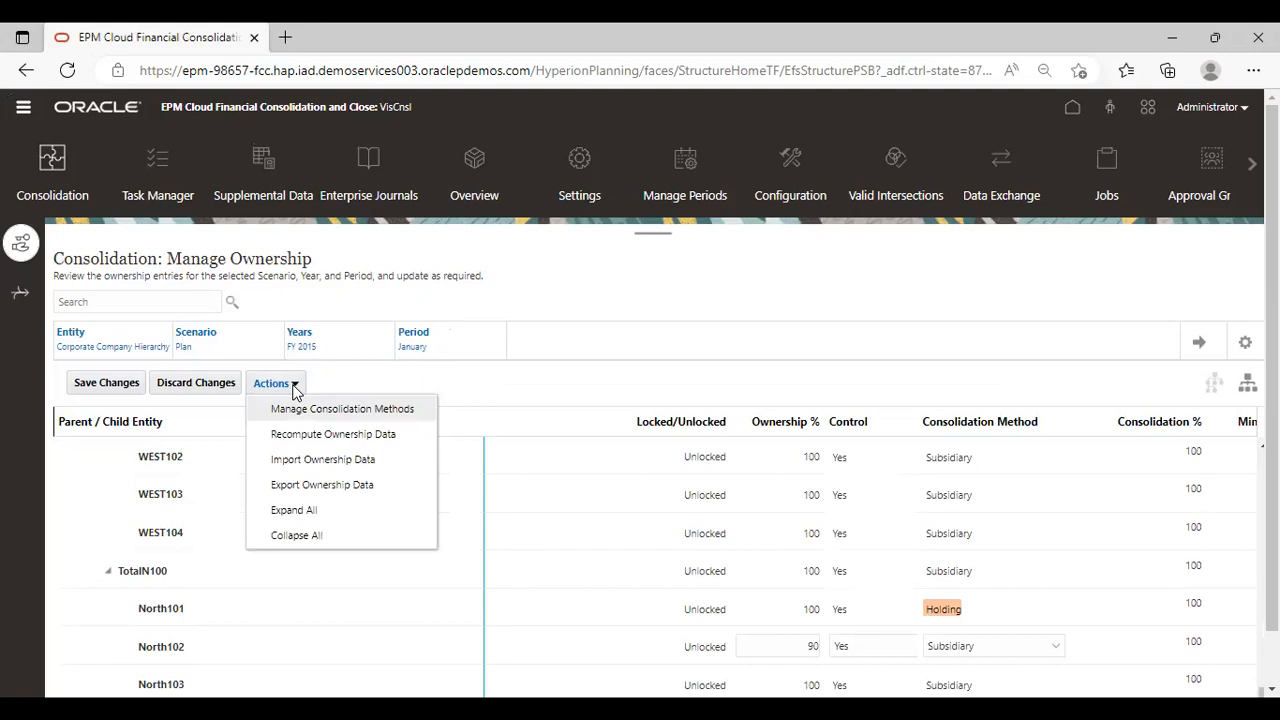
left_click(360, 434)
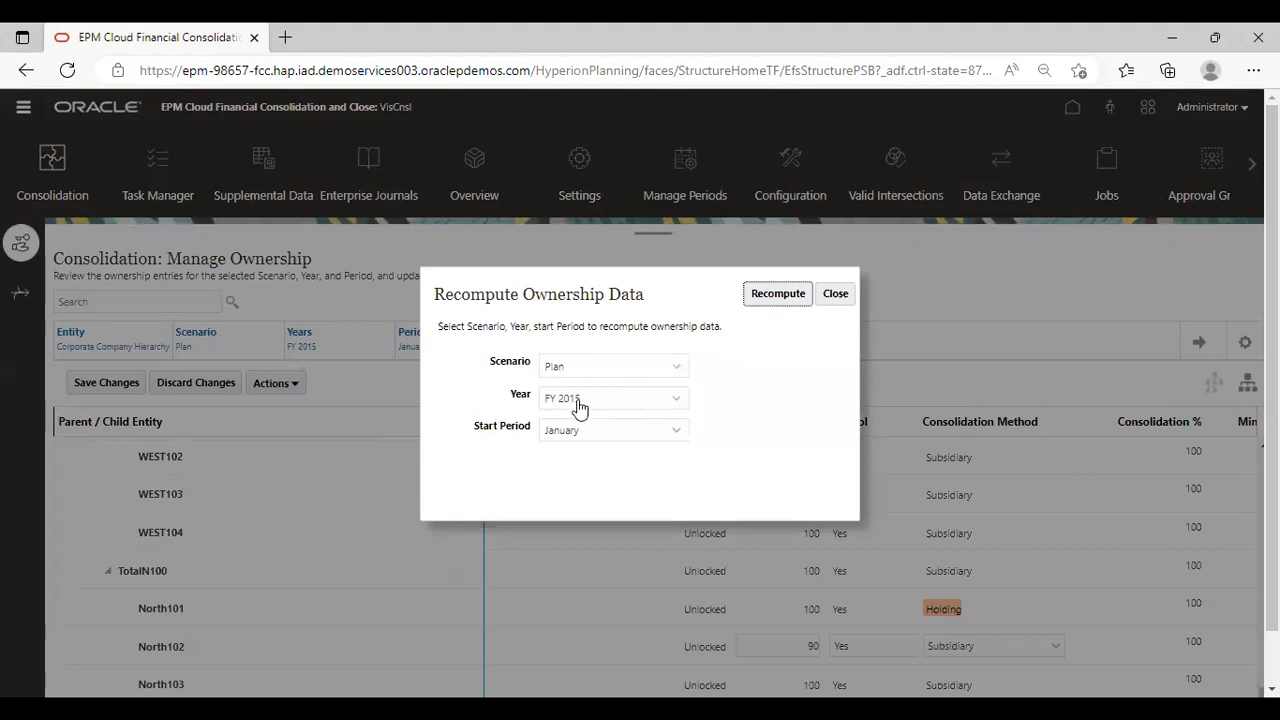
left_click(785, 294)
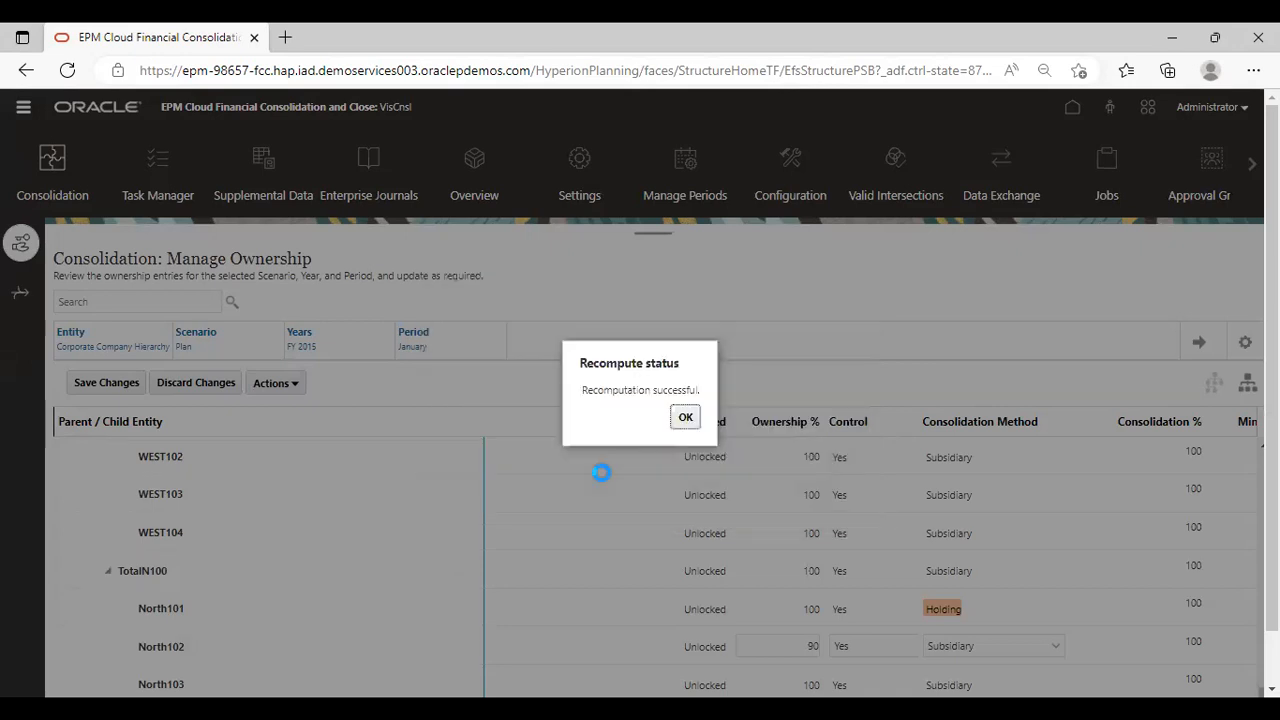
left_click(686, 420)
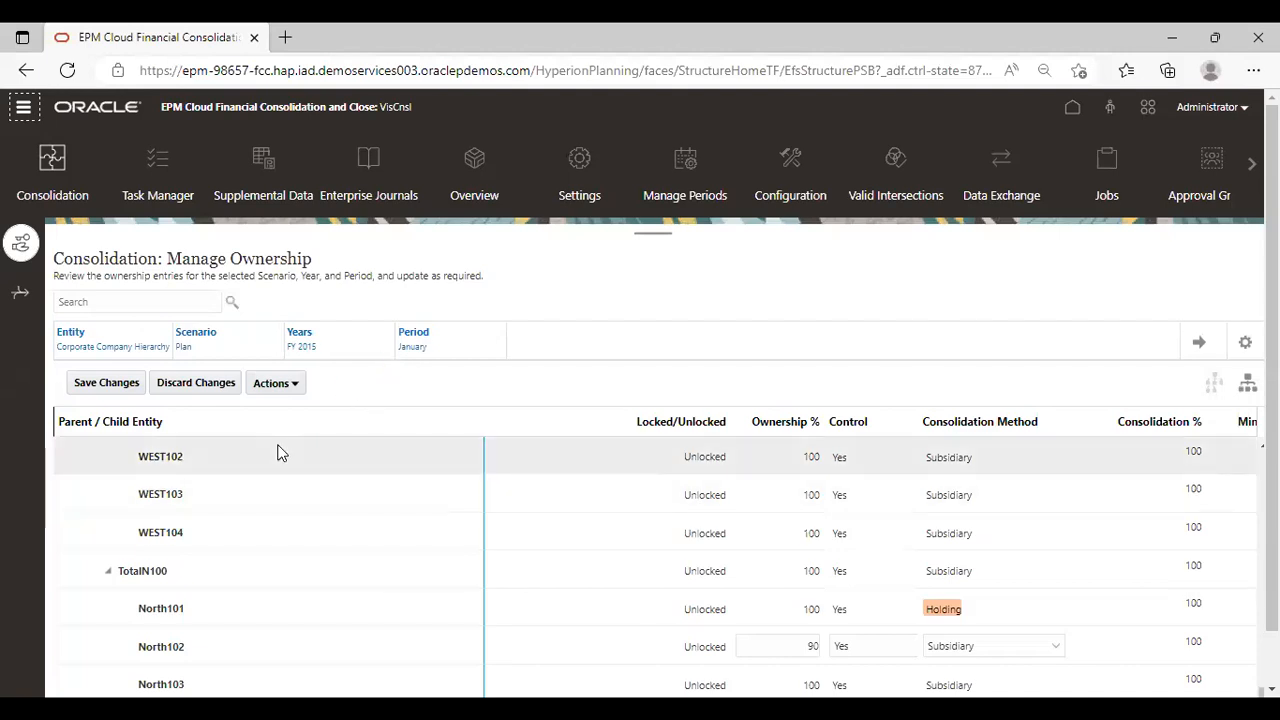
Open the Data Status form from Data Entry and find the January calculation status of North101, North102 and TotalN100
left_click(24, 108)
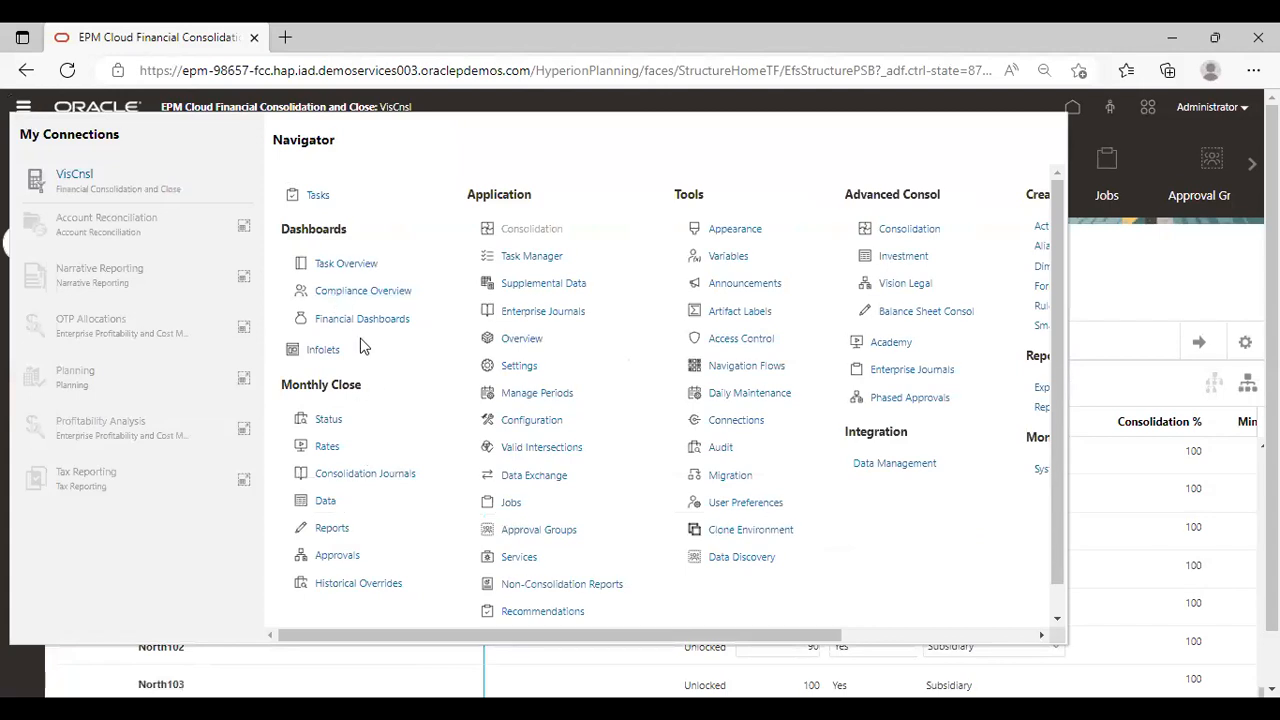
left_click(325, 500)
scroll(247, 588, "down", 1)
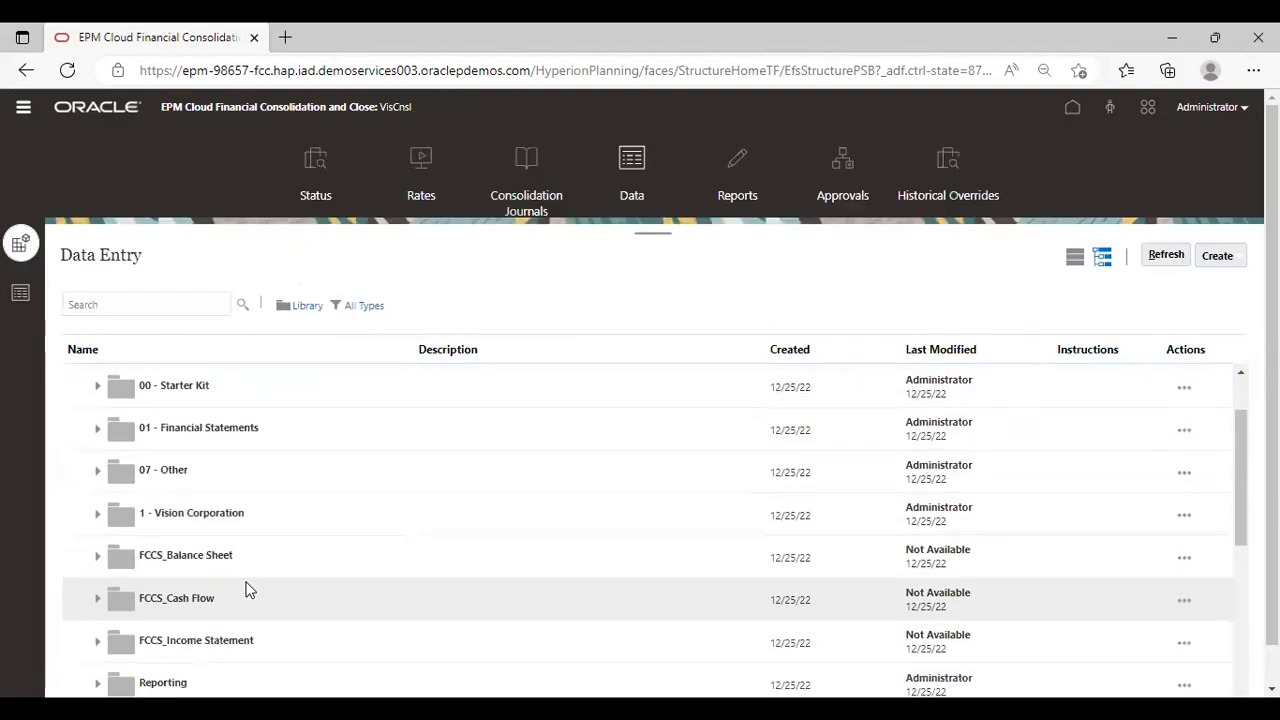
scroll(247, 588, "down", 5)
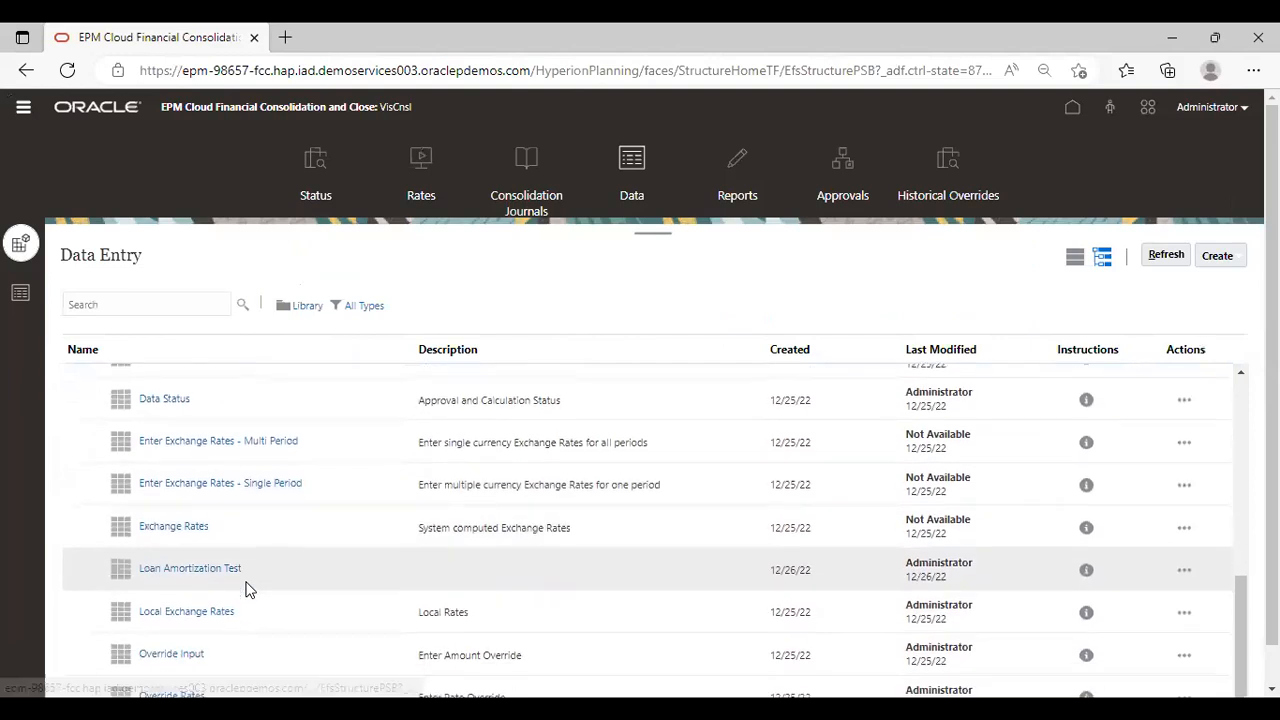
scroll(247, 588, "down", 2)
scroll(247, 588, "up", 3)
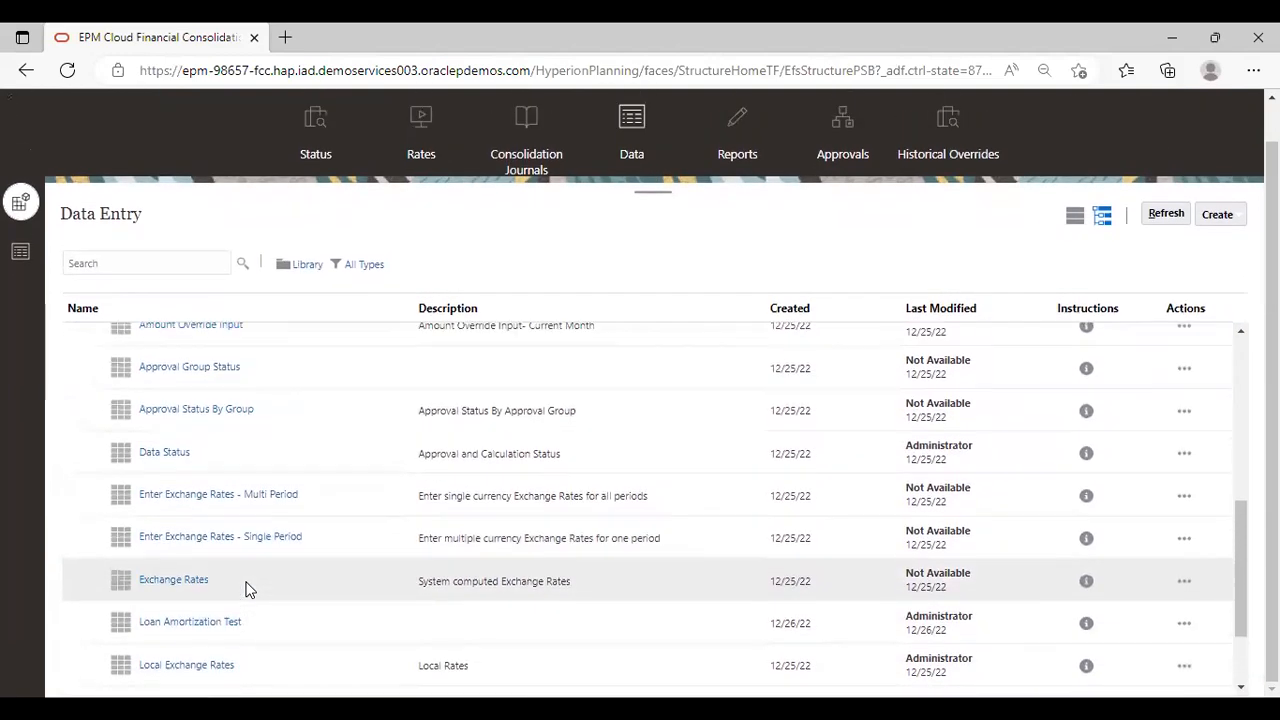
left_click(172, 452)
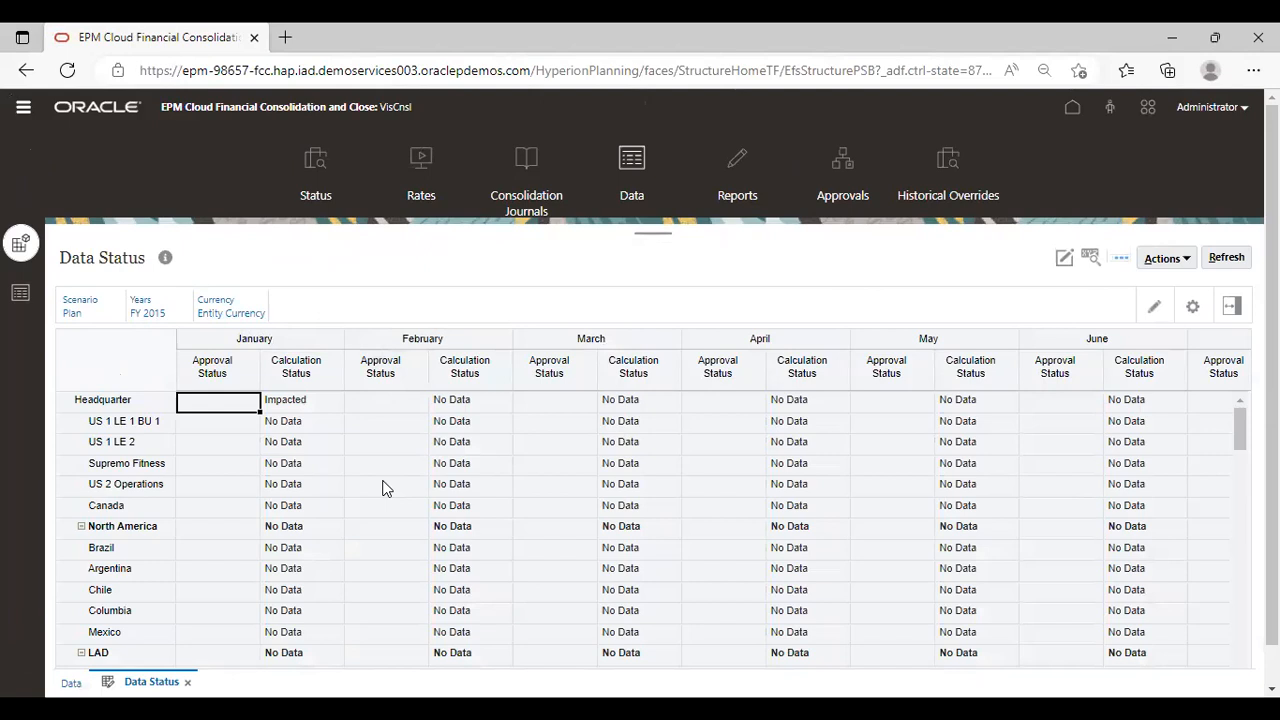
scroll(284, 540, "down", 15)
scroll(284, 540, "down", 15)
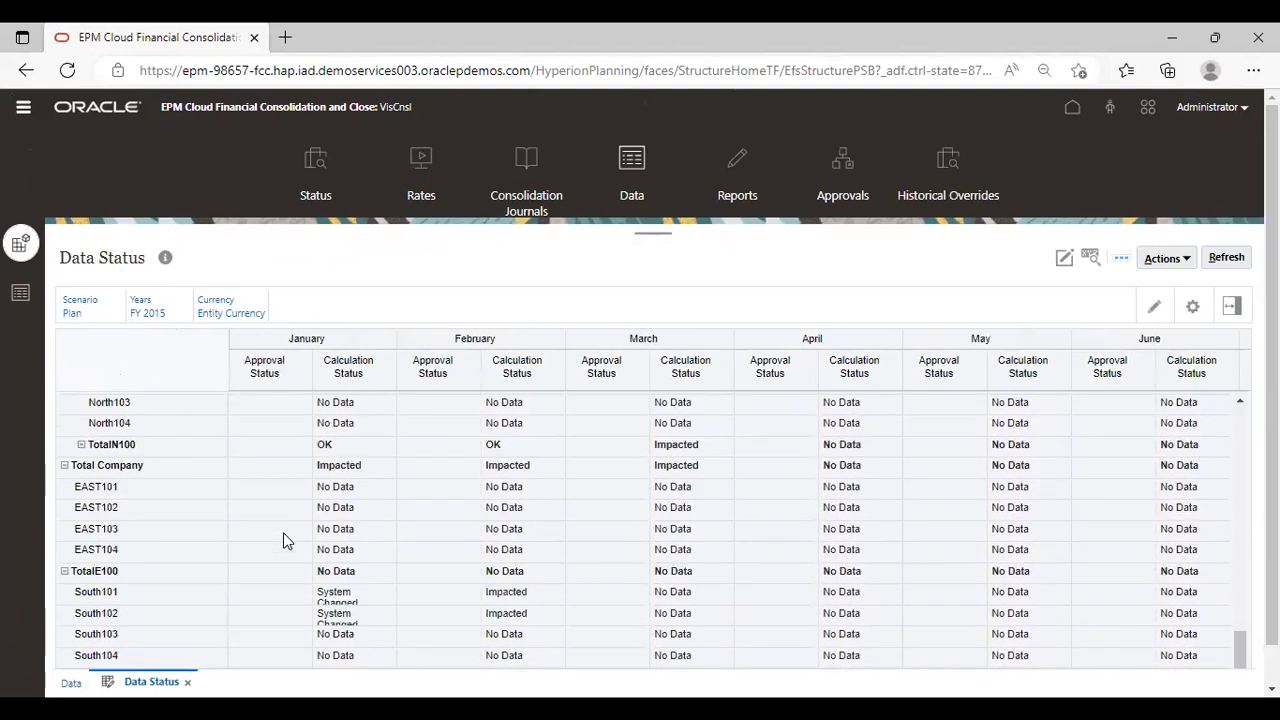
scroll(284, 540, "down", 3)
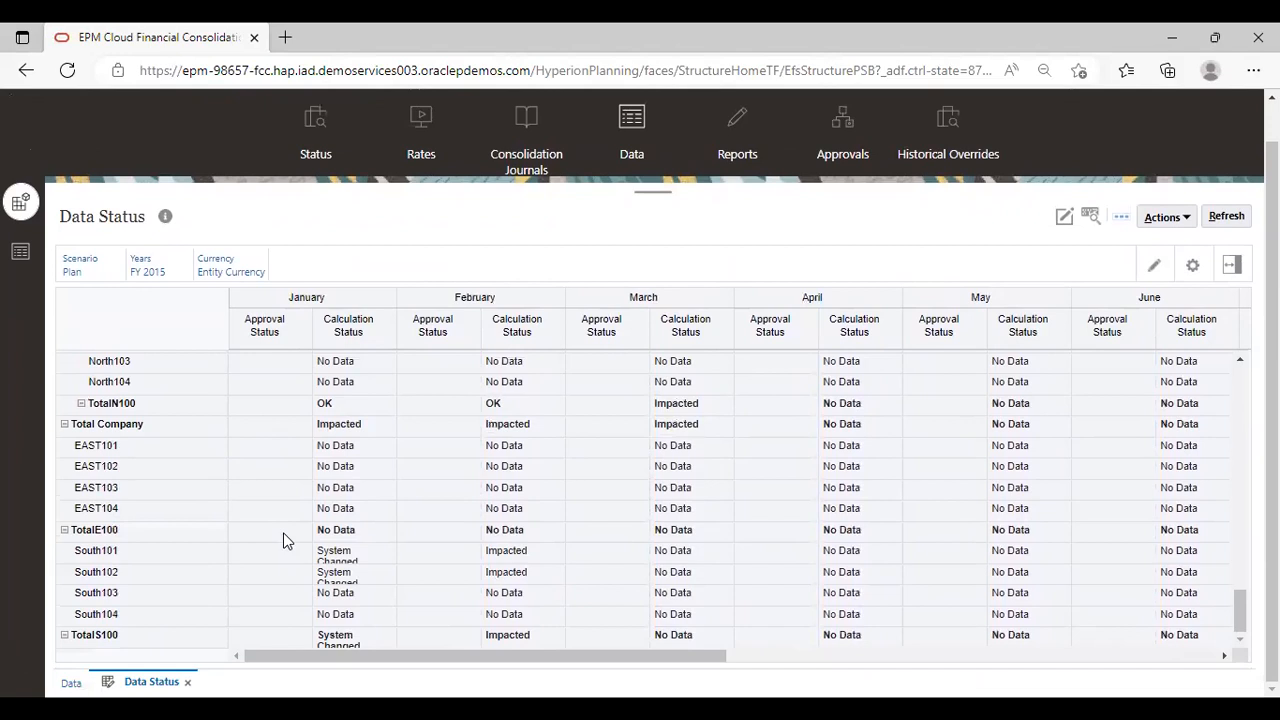
scroll(284, 540, "up", 3)
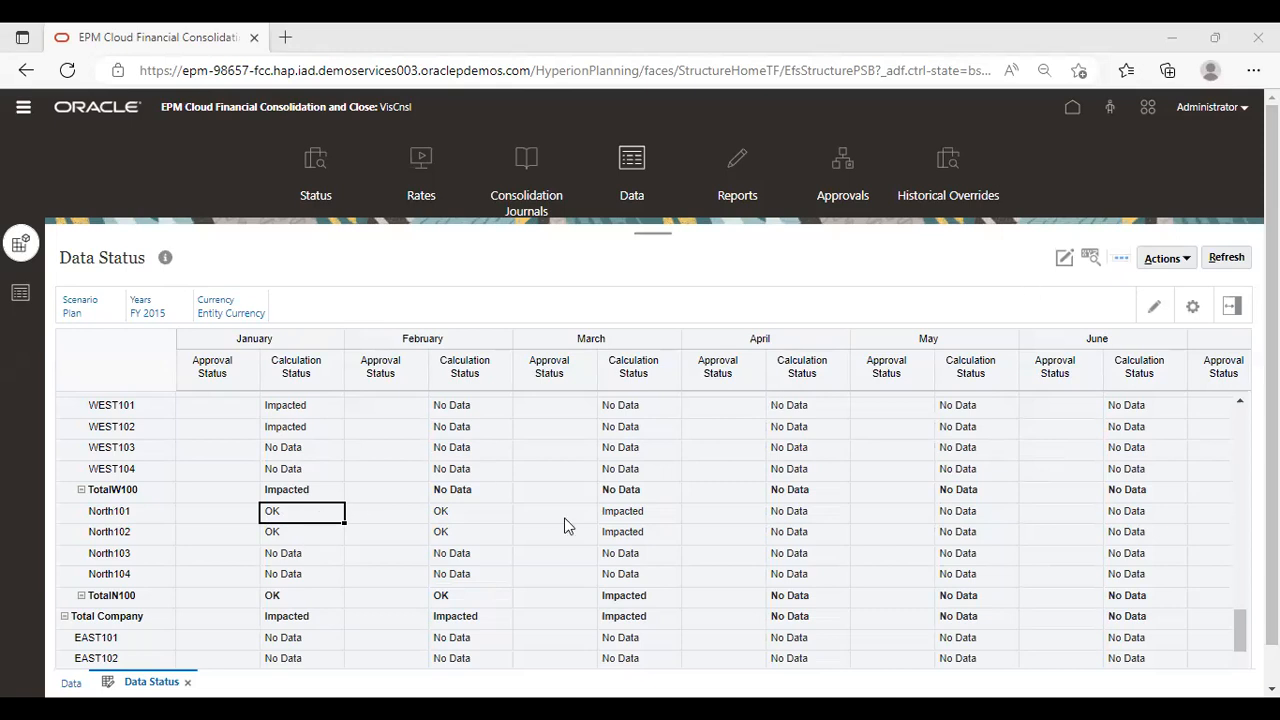
Run the Consolidate business rule for entity N_100, scenario Plan, year FY15, with the period set to Jan, and dismiss the message
left_click(1166, 259)
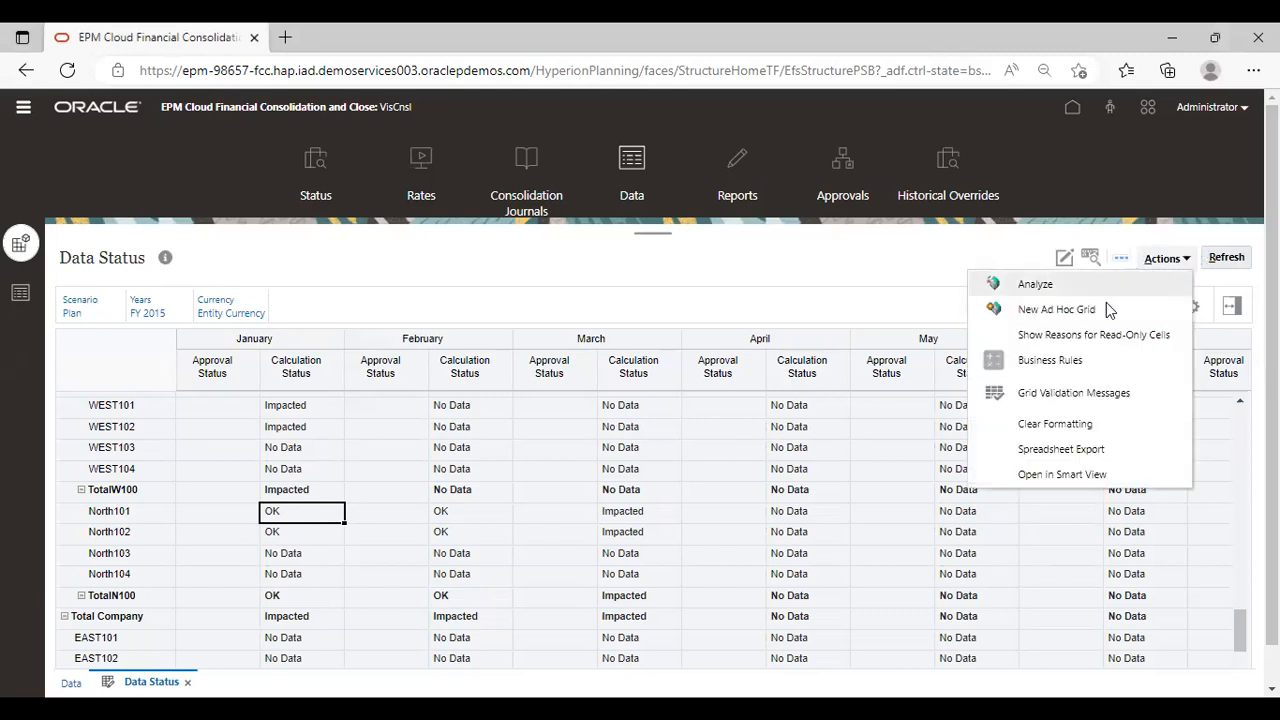
left_click(1068, 361)
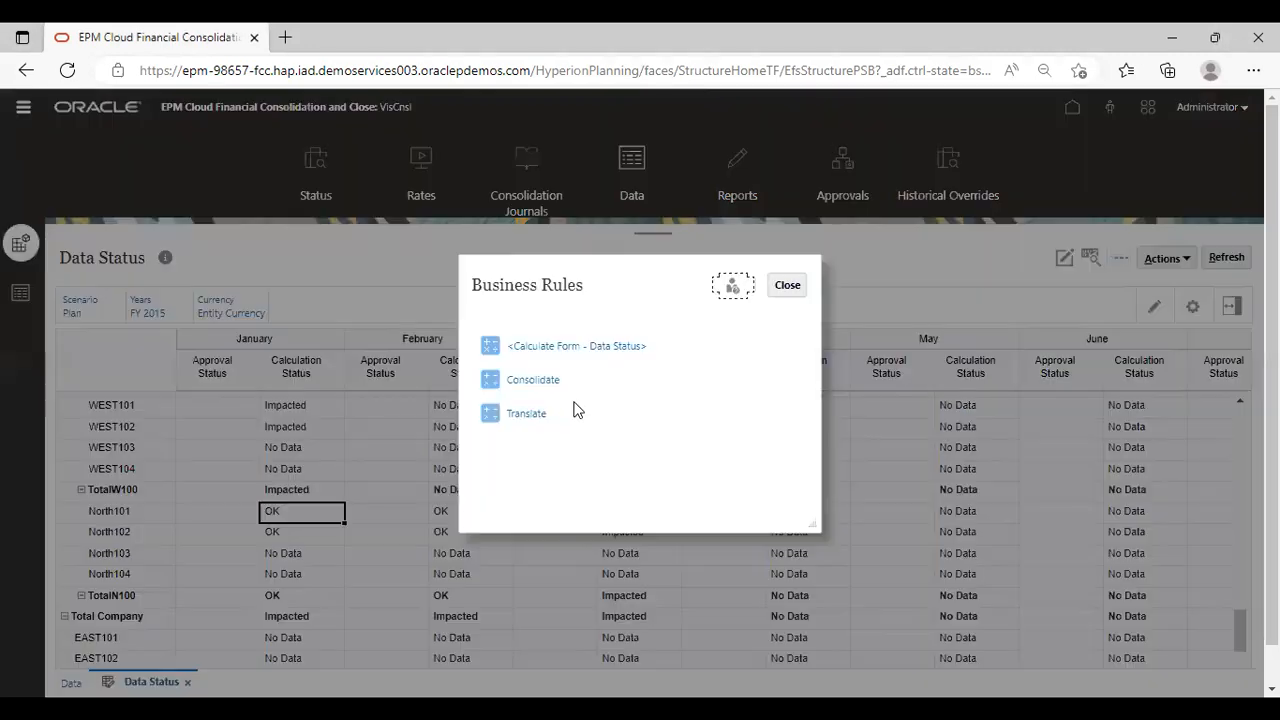
left_click(541, 383)
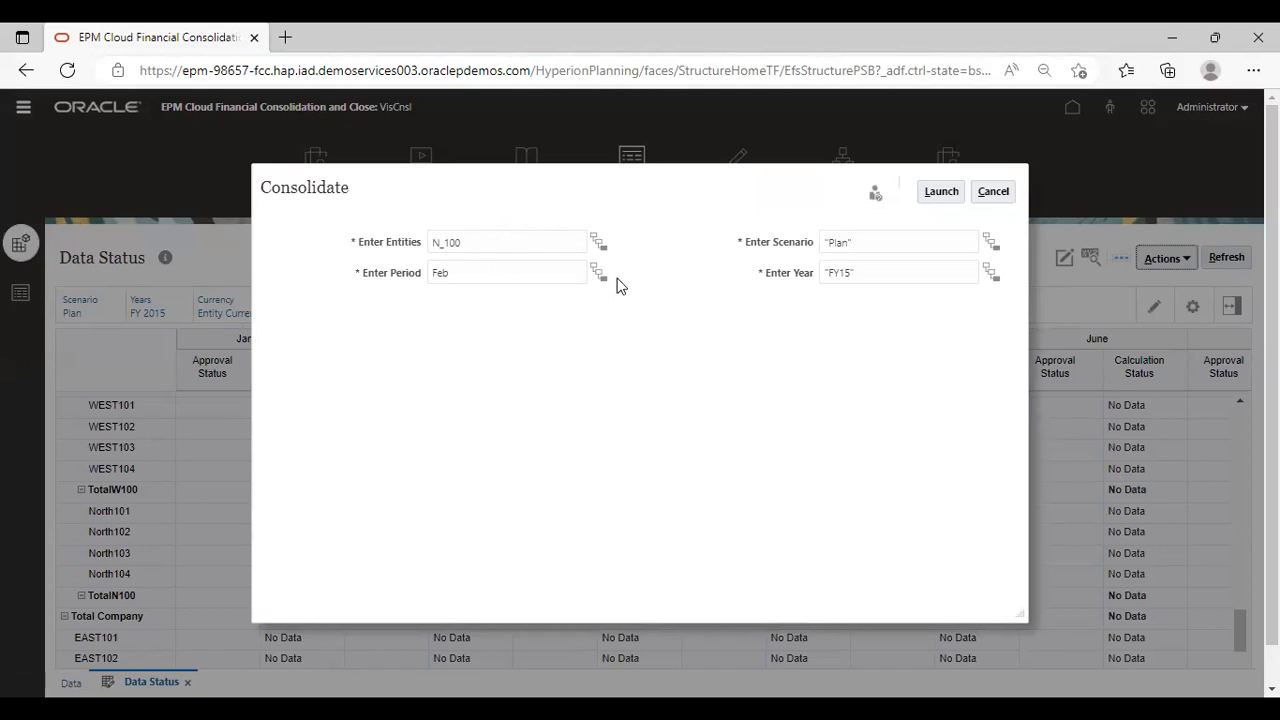
left_click(598, 272)
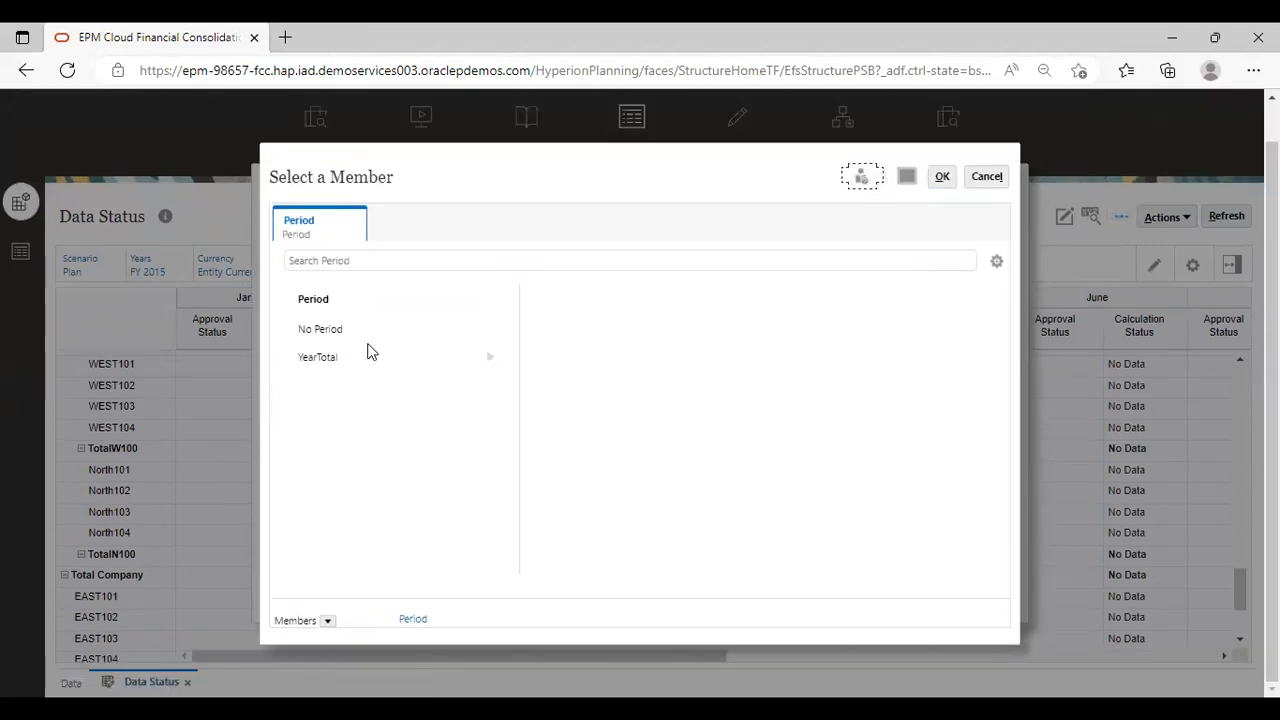
left_click(307, 357)
left_click(578, 333)
left_click(805, 328)
left_click(942, 178)
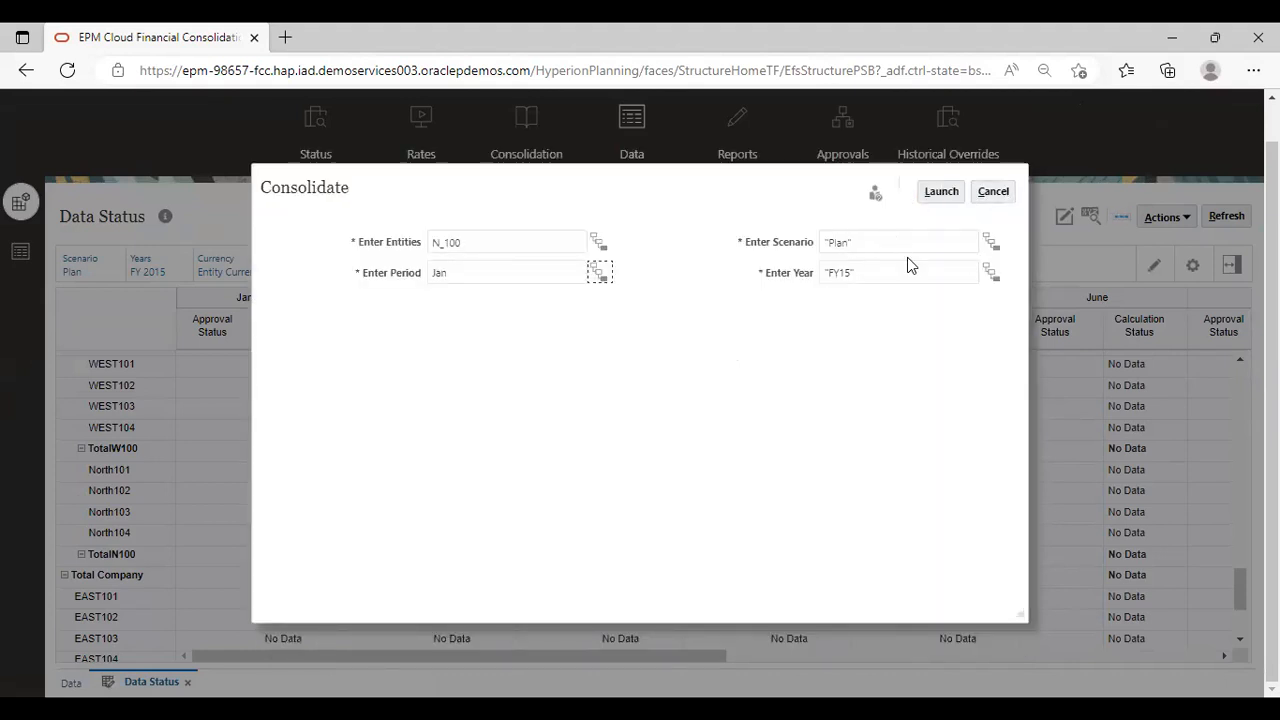
left_click(941, 193)
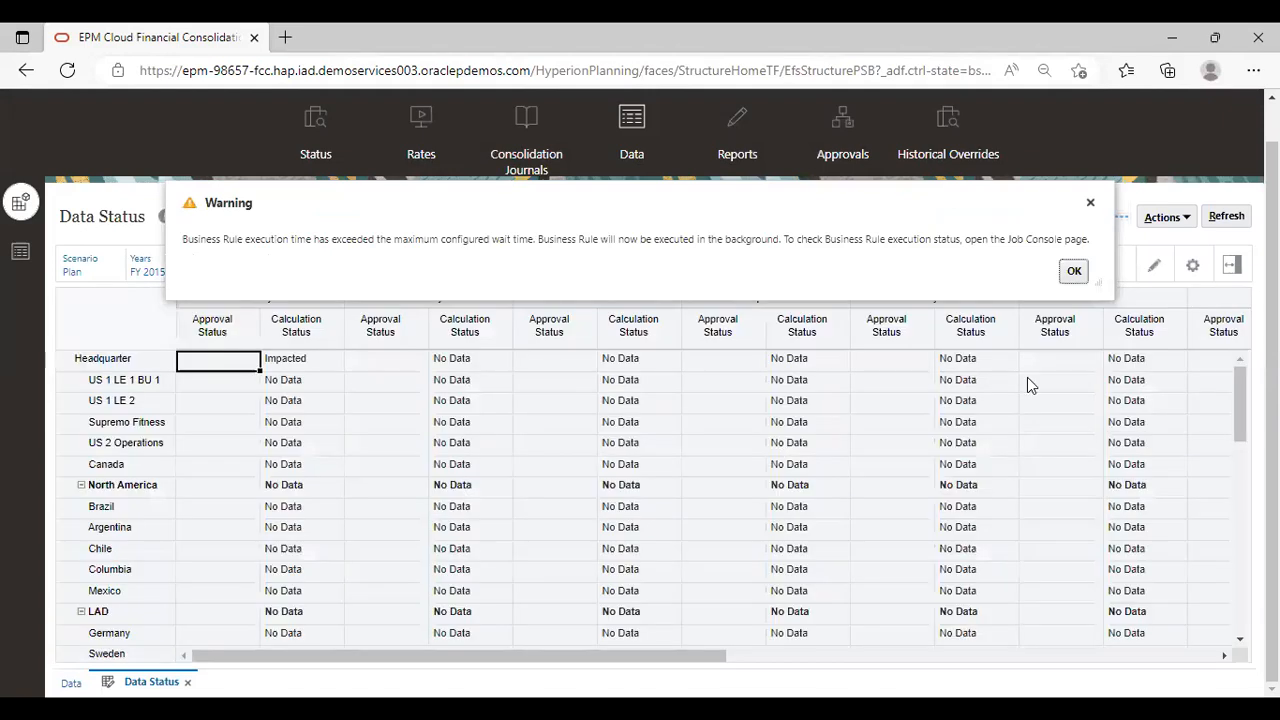
left_click(1076, 271)
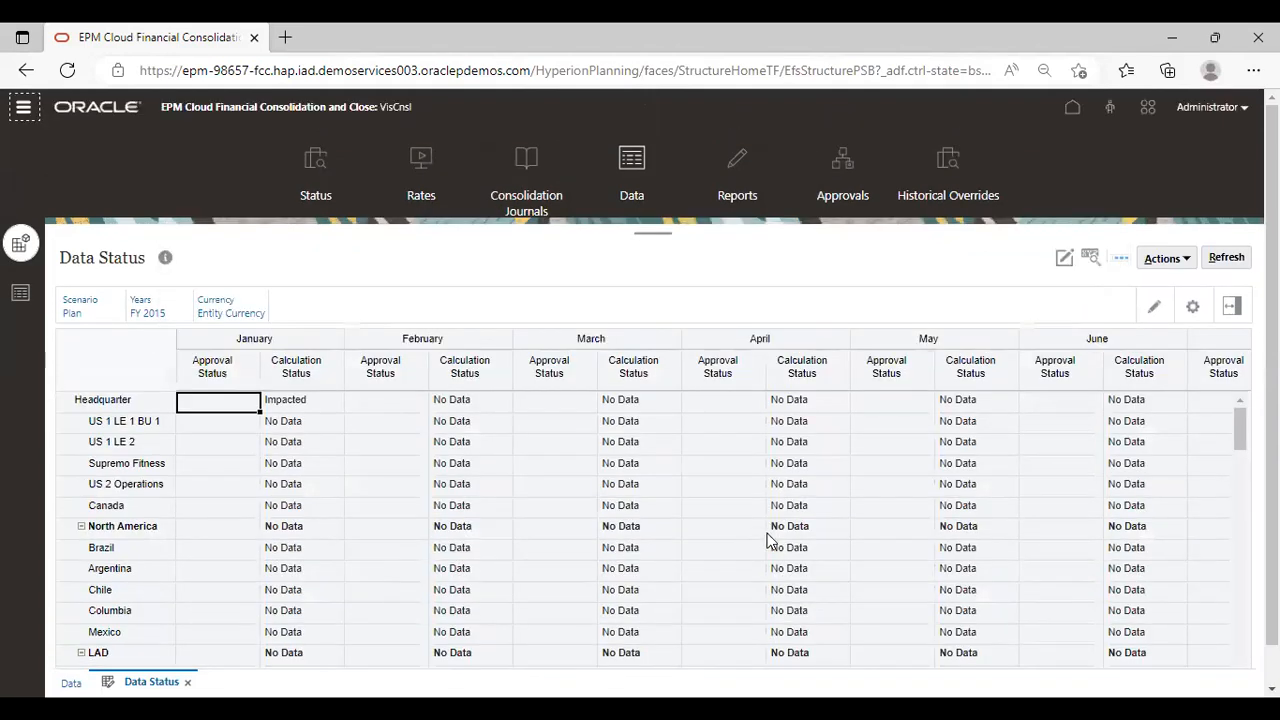
Recheck the January calculation status of North101, North102 and TotalN100 in the Data Status form
scroll(382, 540, "down", 15)
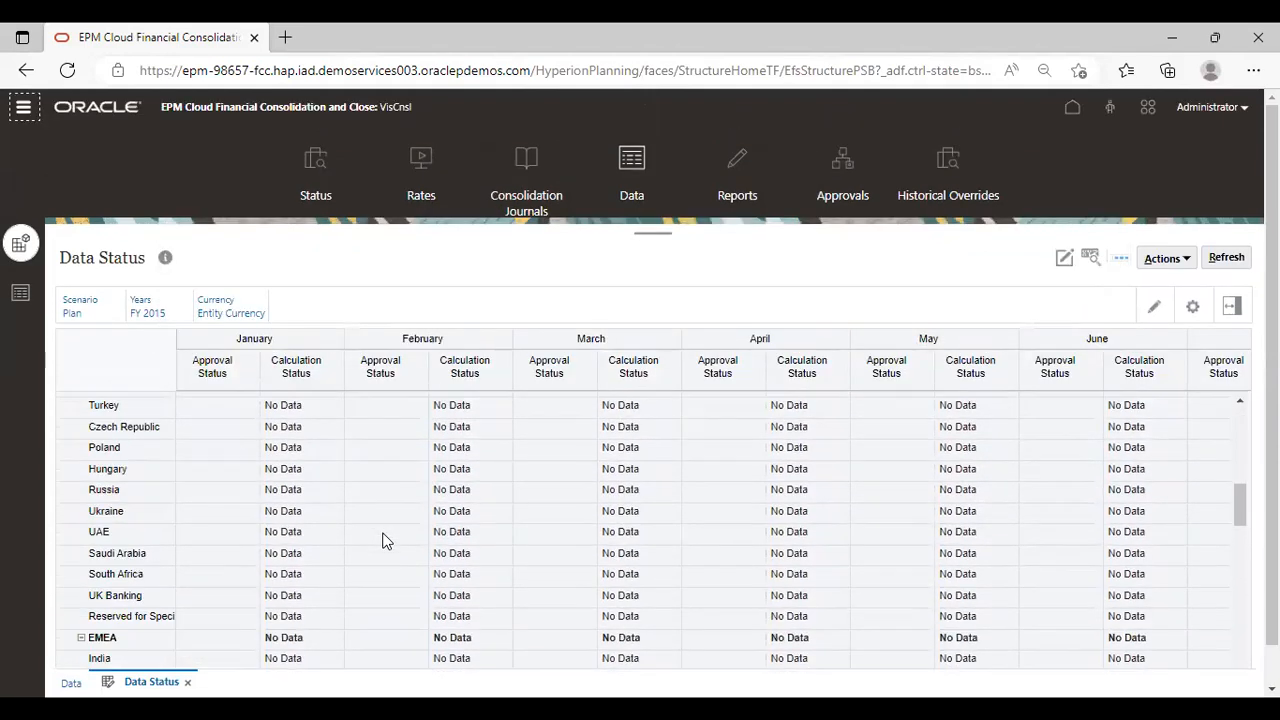
scroll(382, 540, "down", 15)
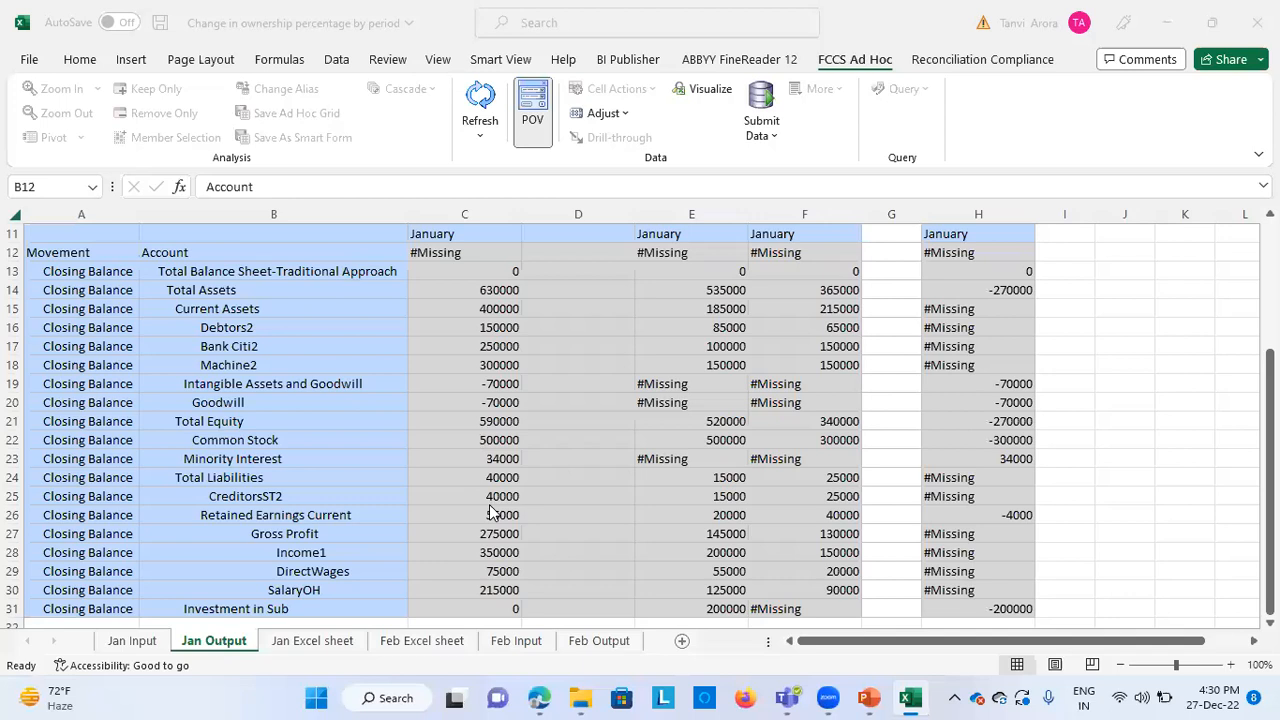
scroll(490, 512, "down", 1)
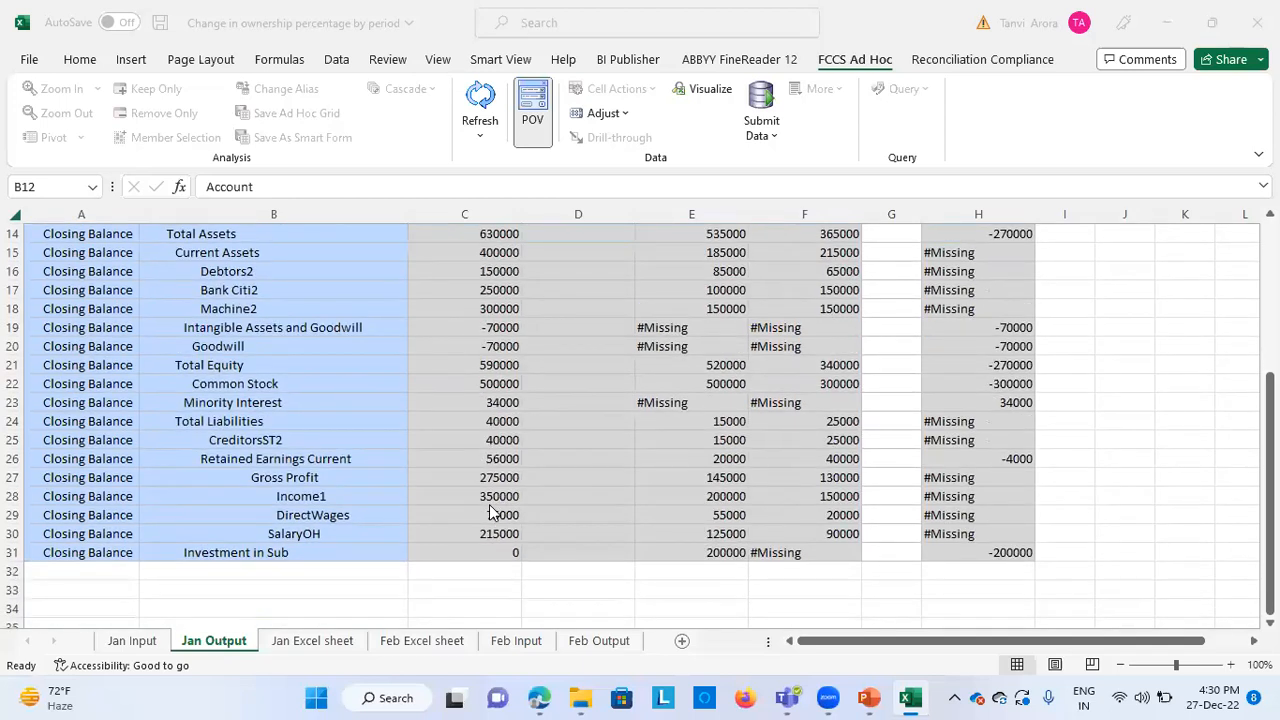
Switch to the Change in ownership percentage by period workbook in Excel and refresh the Jan Output sheet from the data source
scroll(490, 512, "up", 3)
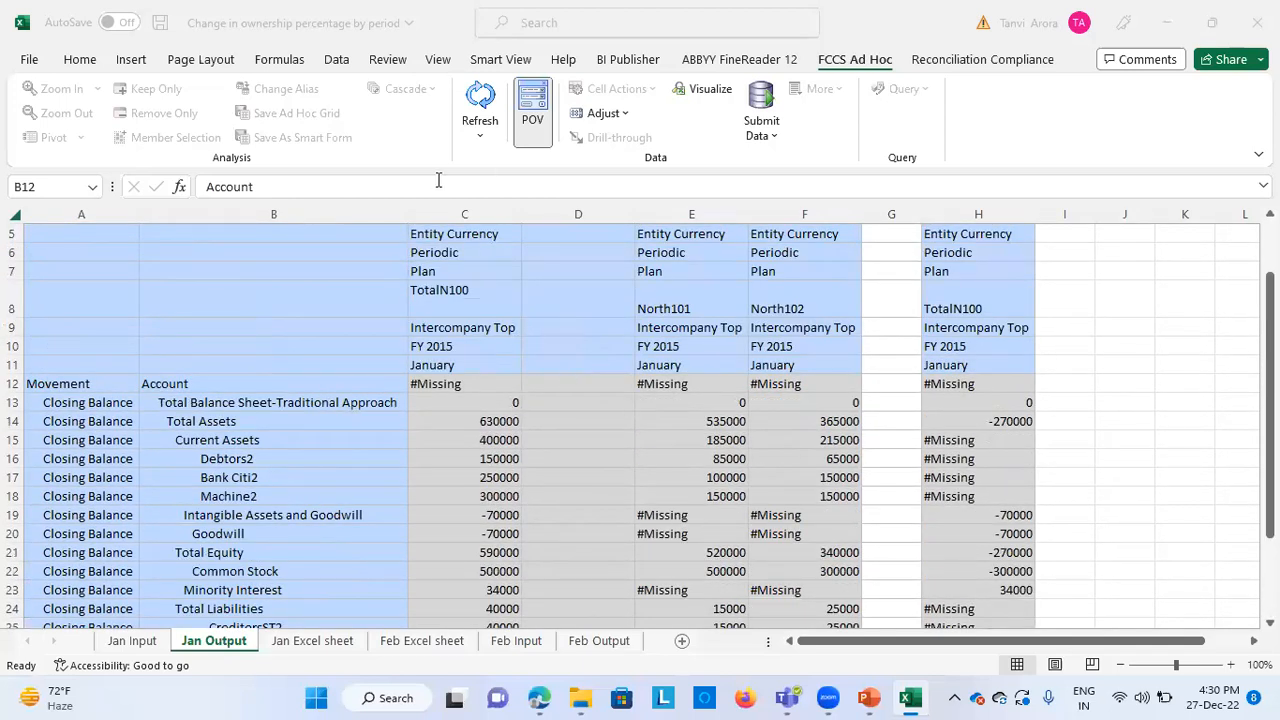
left_click(480, 97)
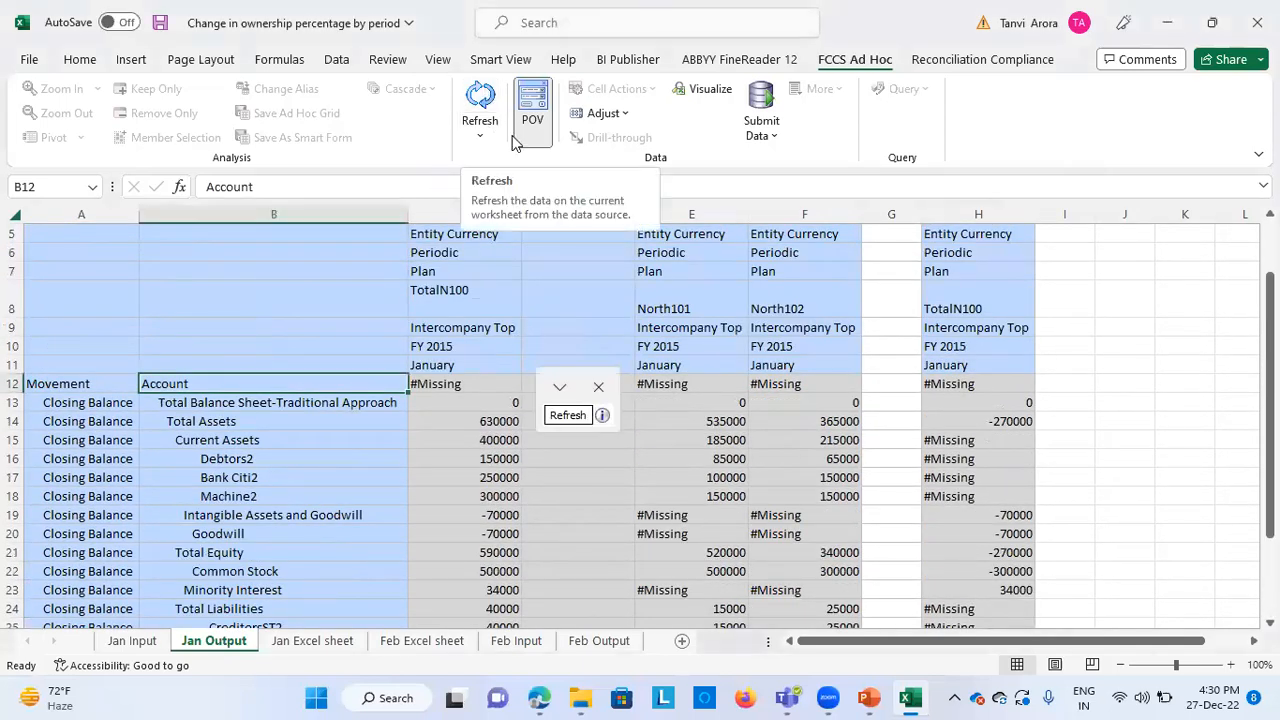
left_click(480, 100)
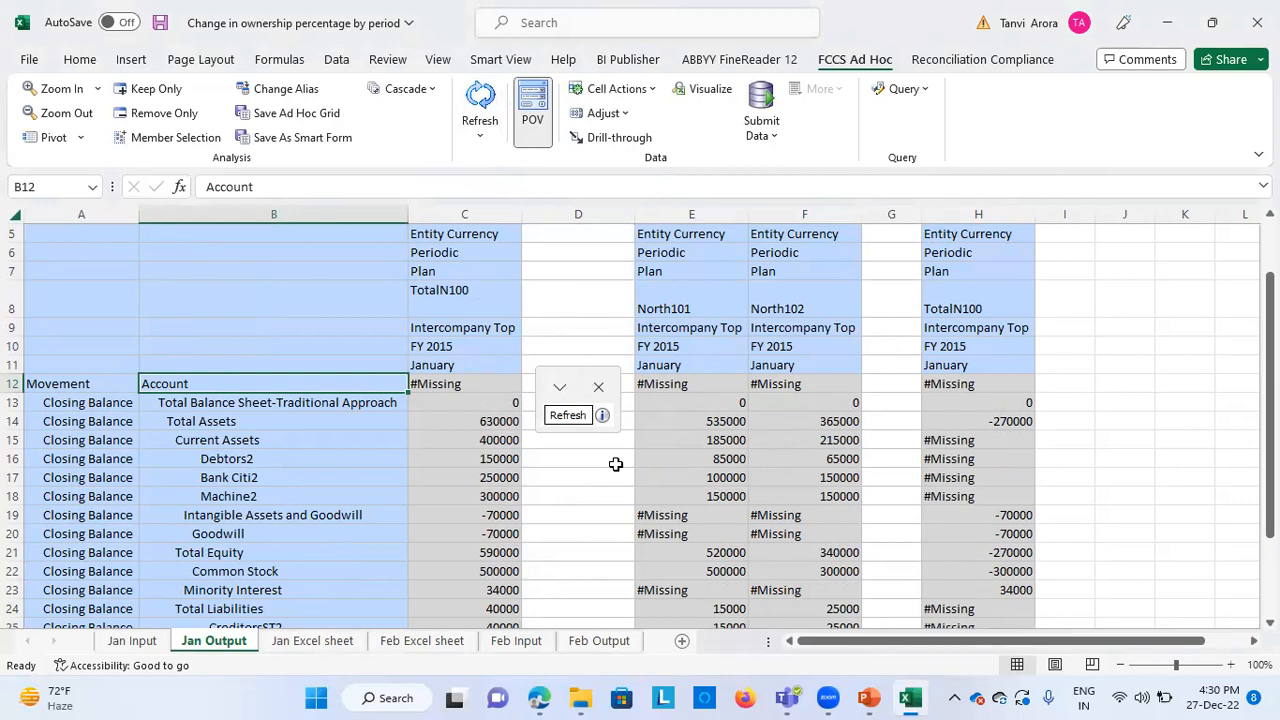
Move the floating POV box off the figures to the empty columns beyond column H
scroll(577, 517, "down", 1)
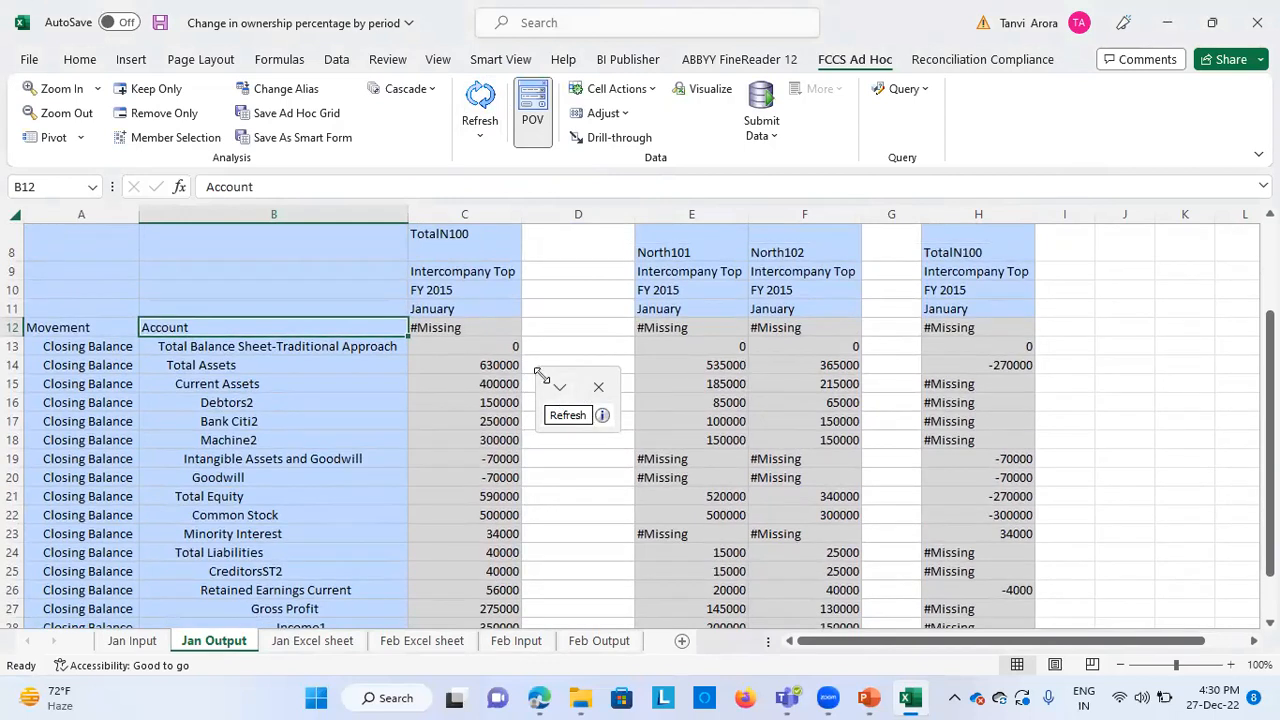
left_click(559, 386)
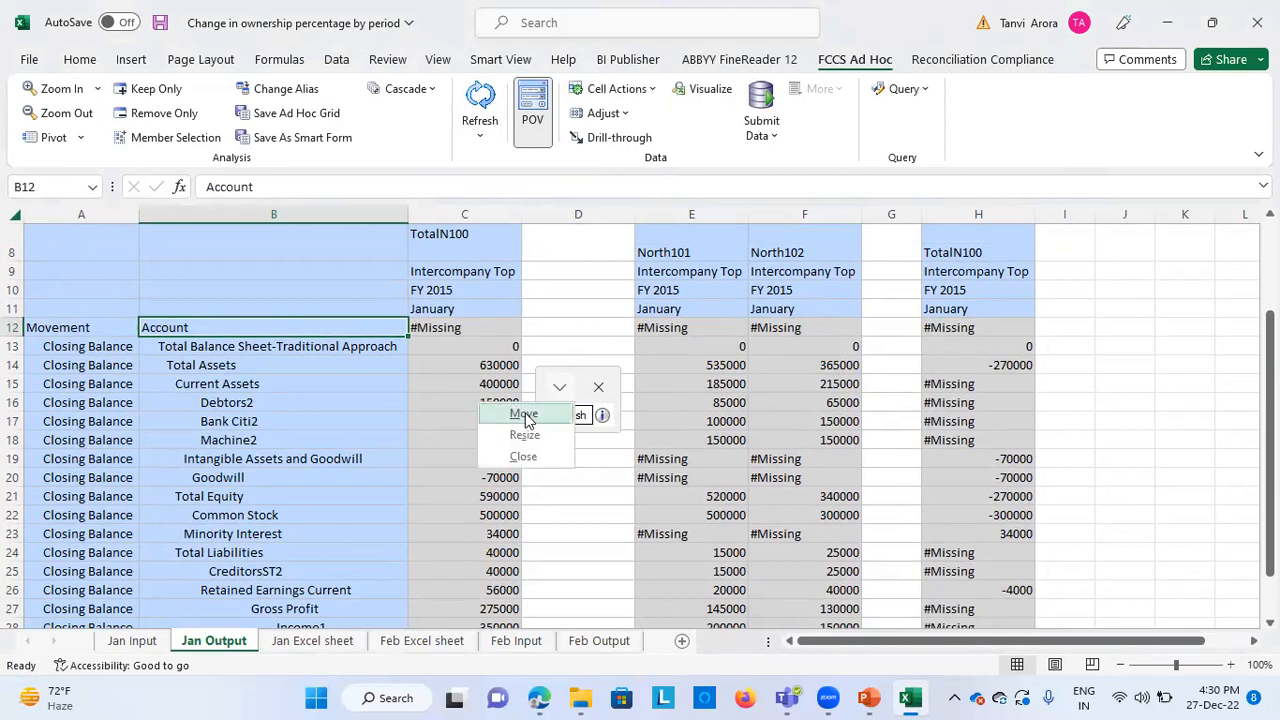
left_click(525, 414)
left_click(1183, 278)
left_click(1078, 448)
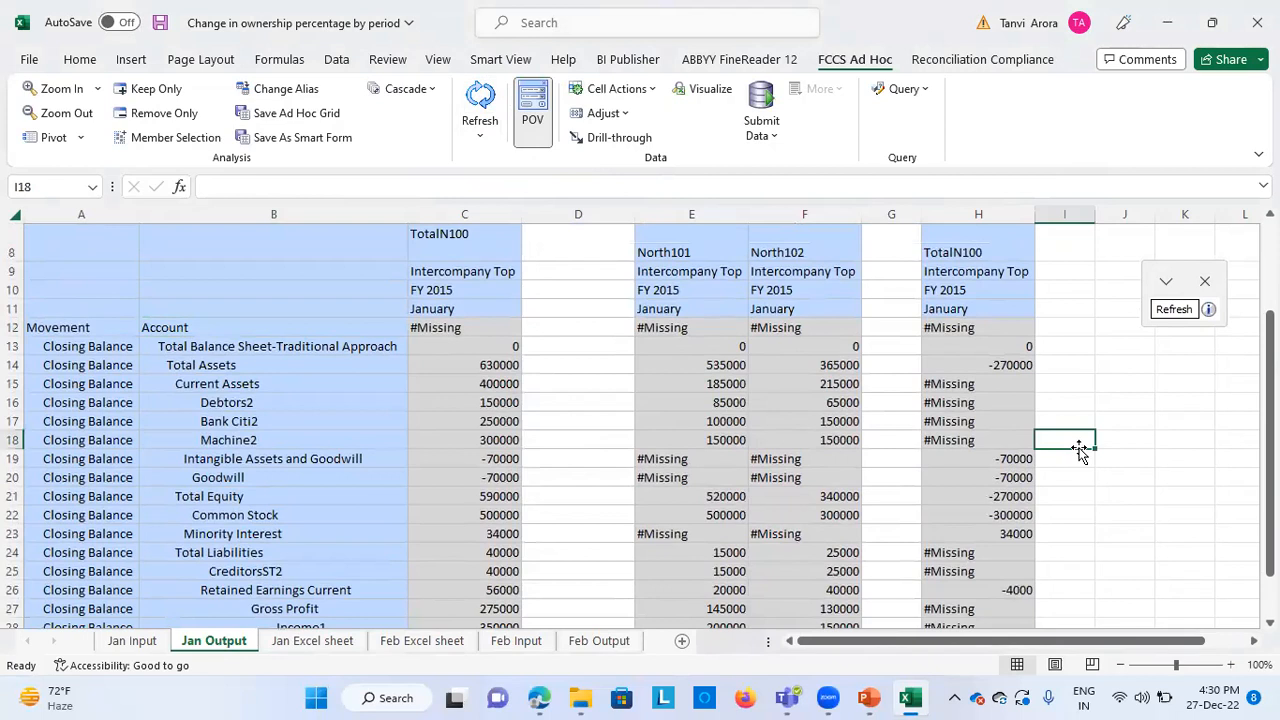
Highlight the consolidated TotalN100 amounts for Goodwill and Common Stock in column C of Jan Output with yellow fill
scroll(623, 523, "down", 1)
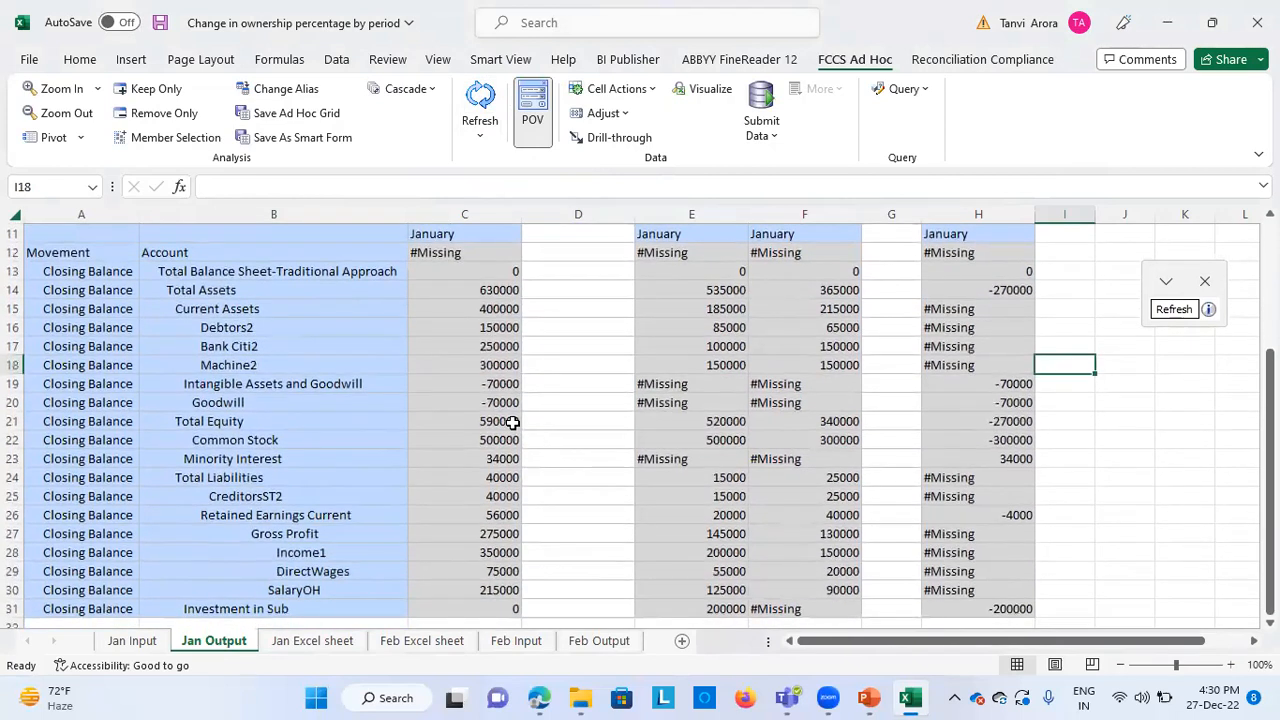
left_click(491, 403)
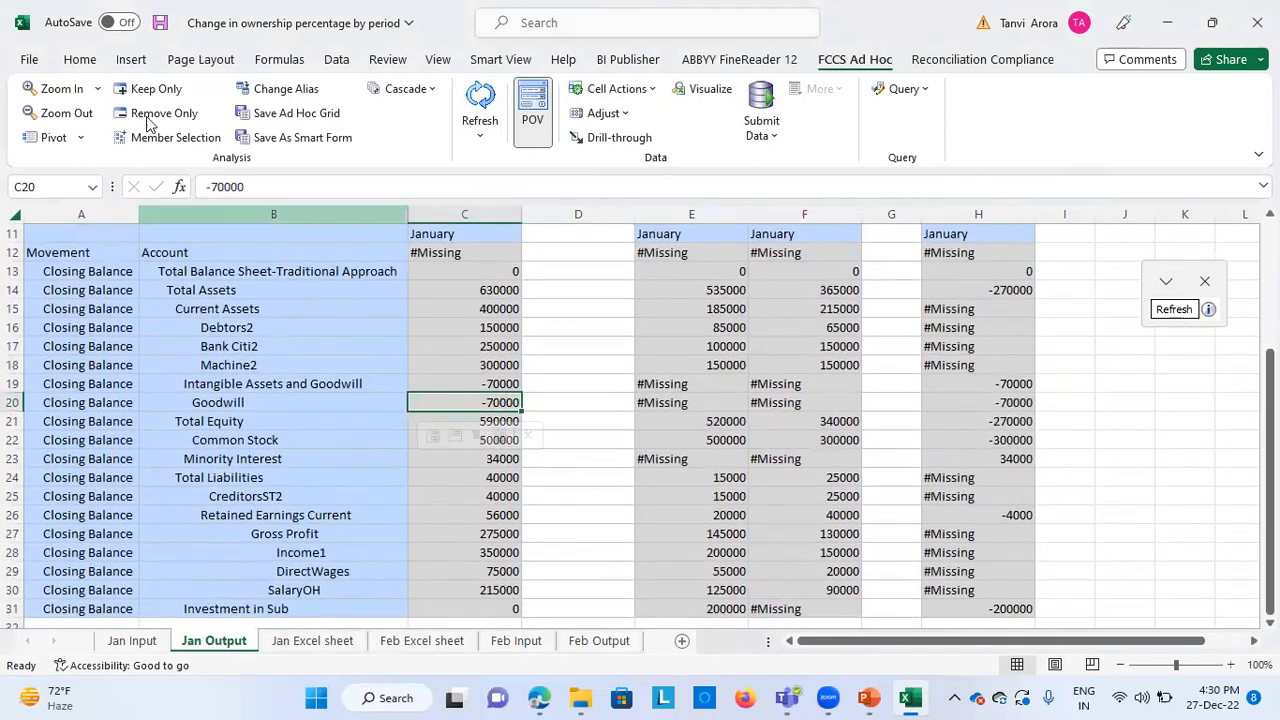
left_click(84, 59)
left_click(307, 126)
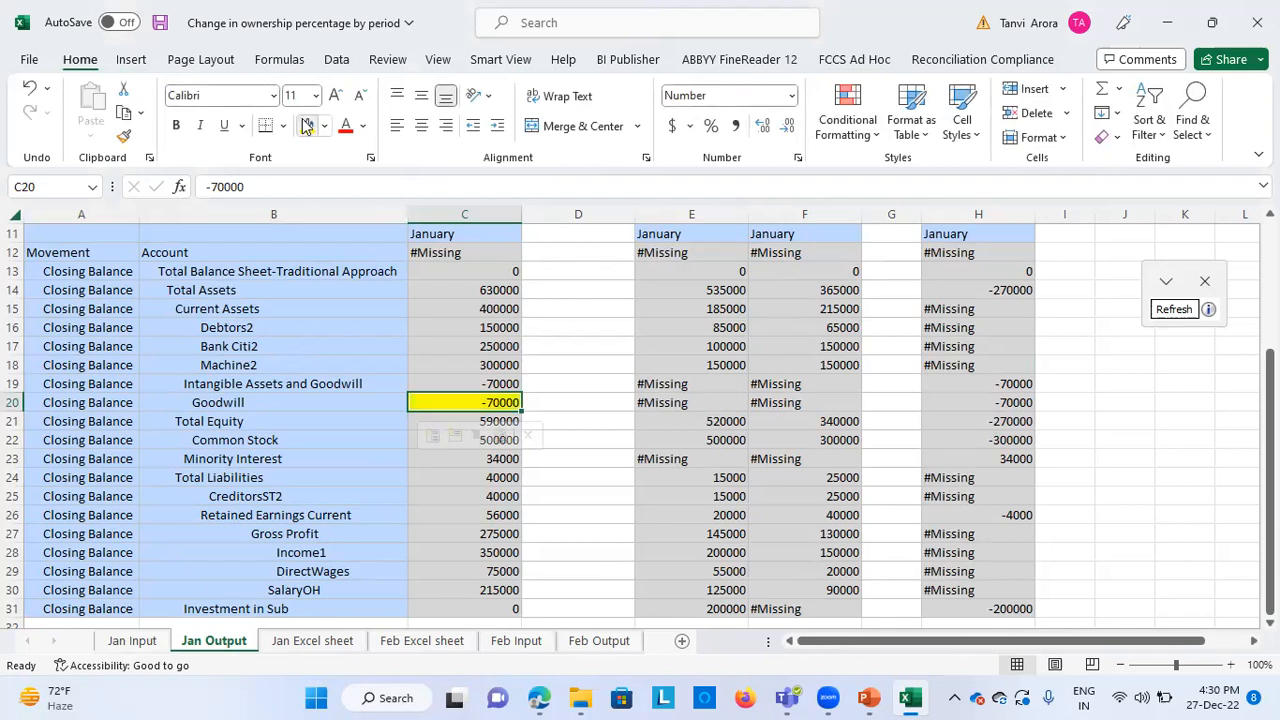
left_click(433, 445)
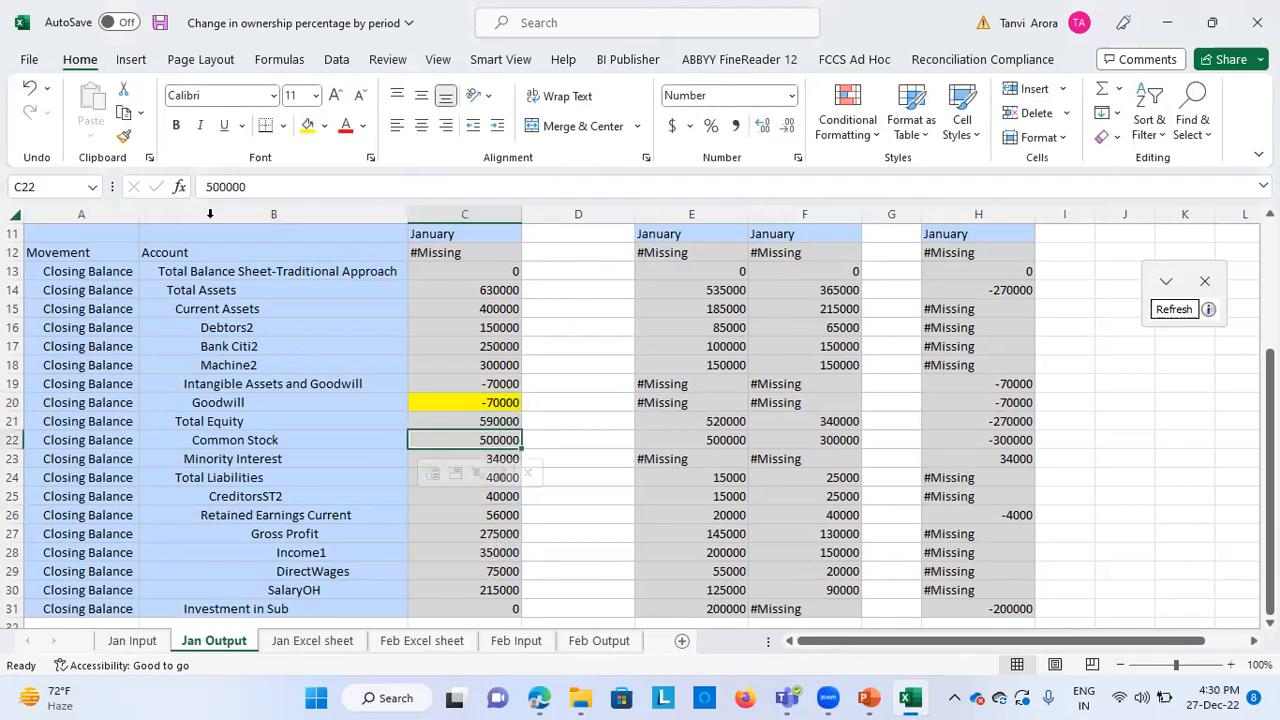
left_click(307, 126)
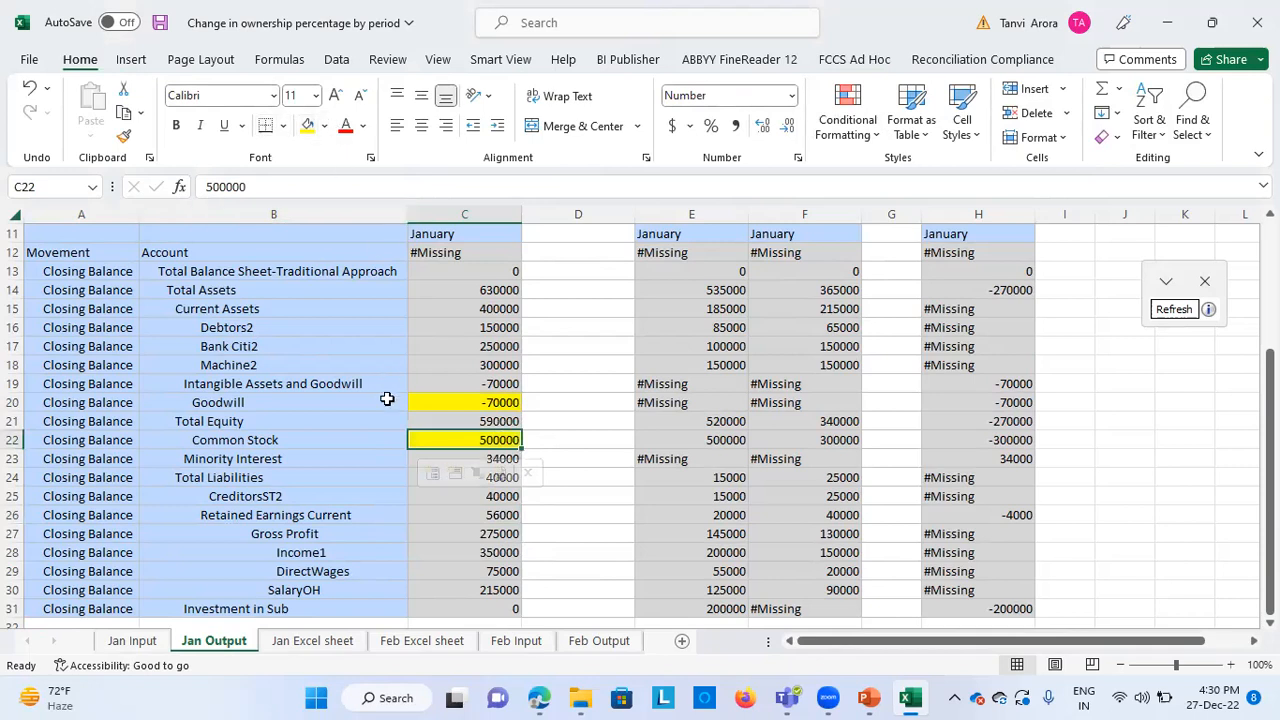
Highlight the consolidated TotalN100 amounts for Minority Interest and Retained Earnings Current in column C with yellow fill
key("Down")
key("Down")
key("Down")
key("Down")
key("Down")
key("Down")
left_click(426, 458)
left_click(307, 128)
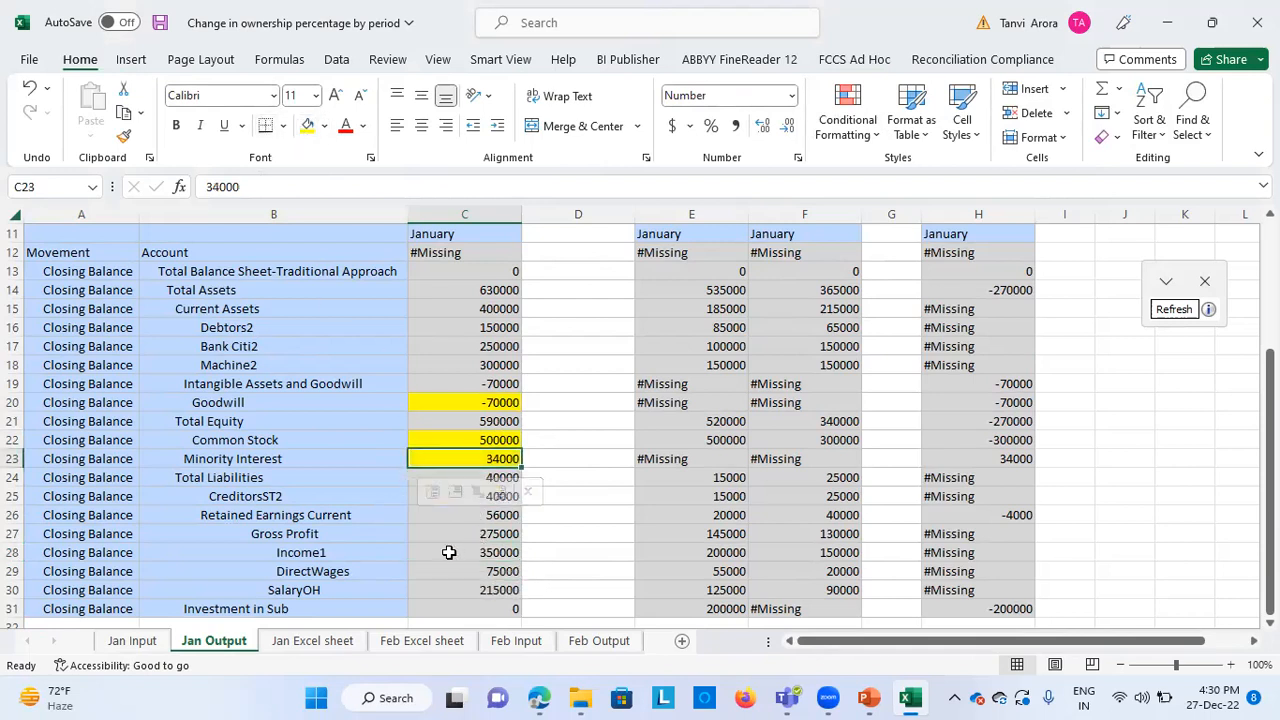
left_click(455, 514)
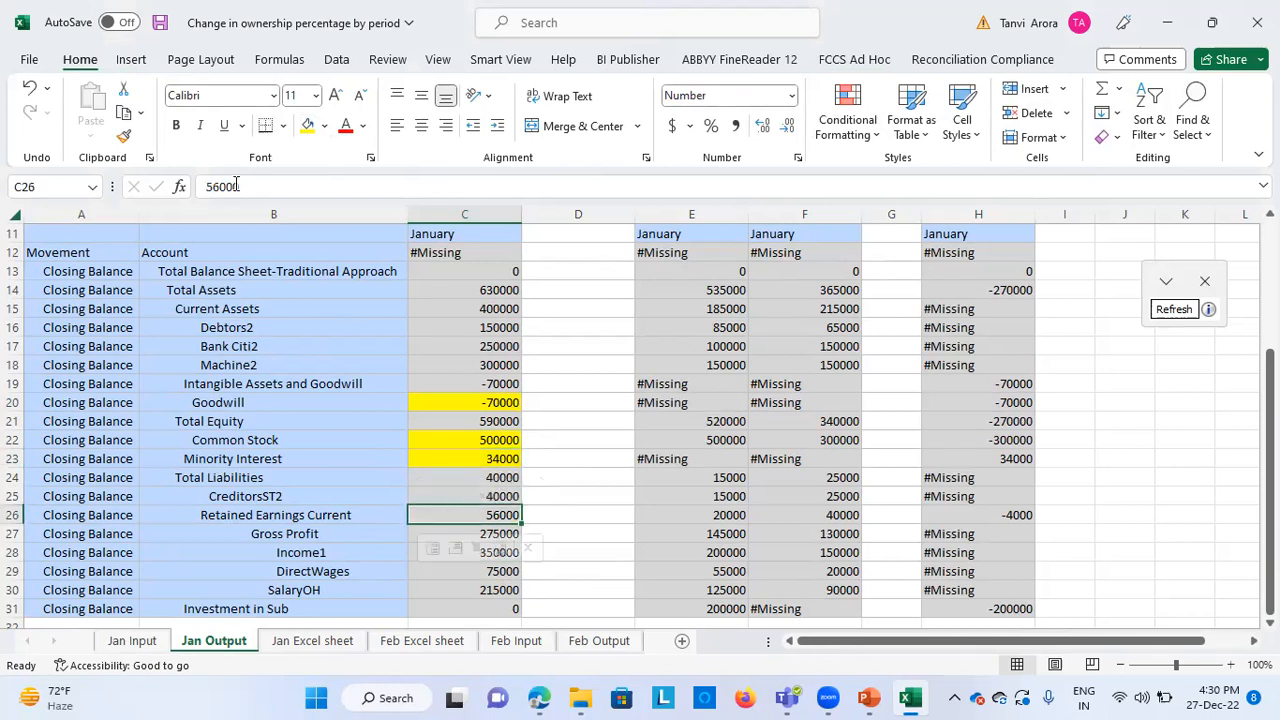
left_click(307, 126)
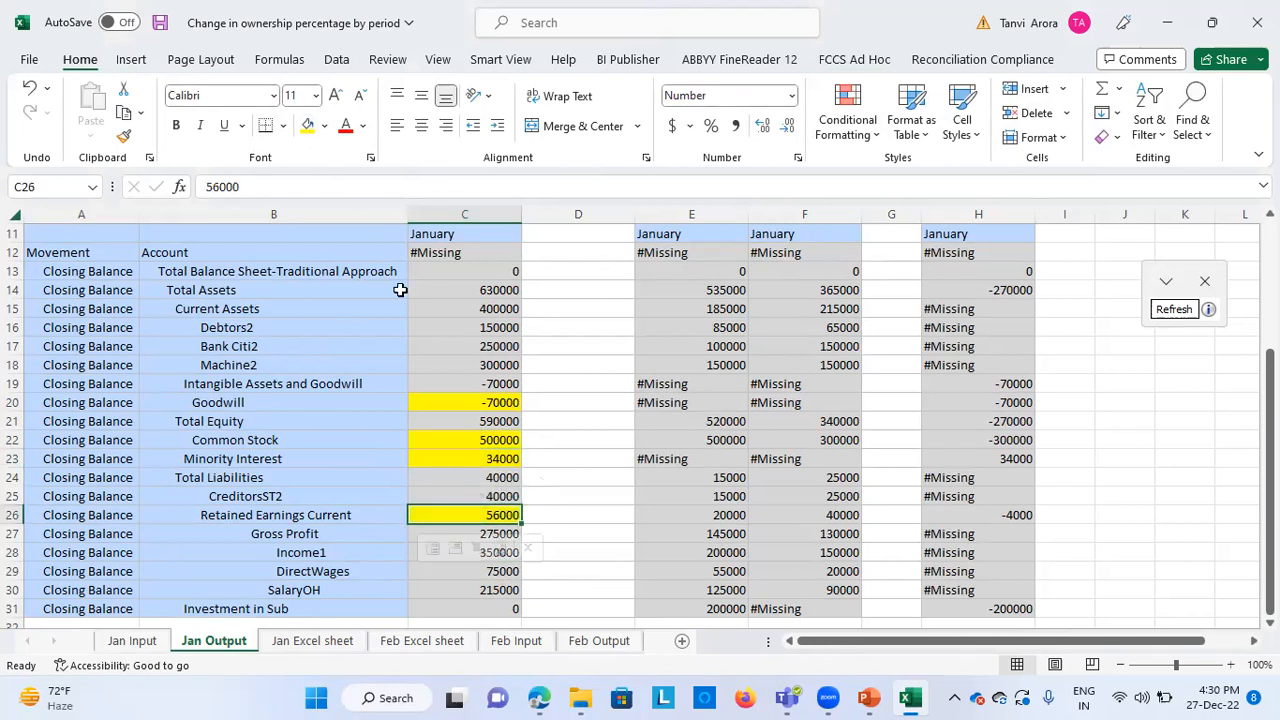
Examine the Investment in Sub row, comparing its consolidated amount with the Total Eliminations column for TotalN100
scroll(371, 580, "down", 2)
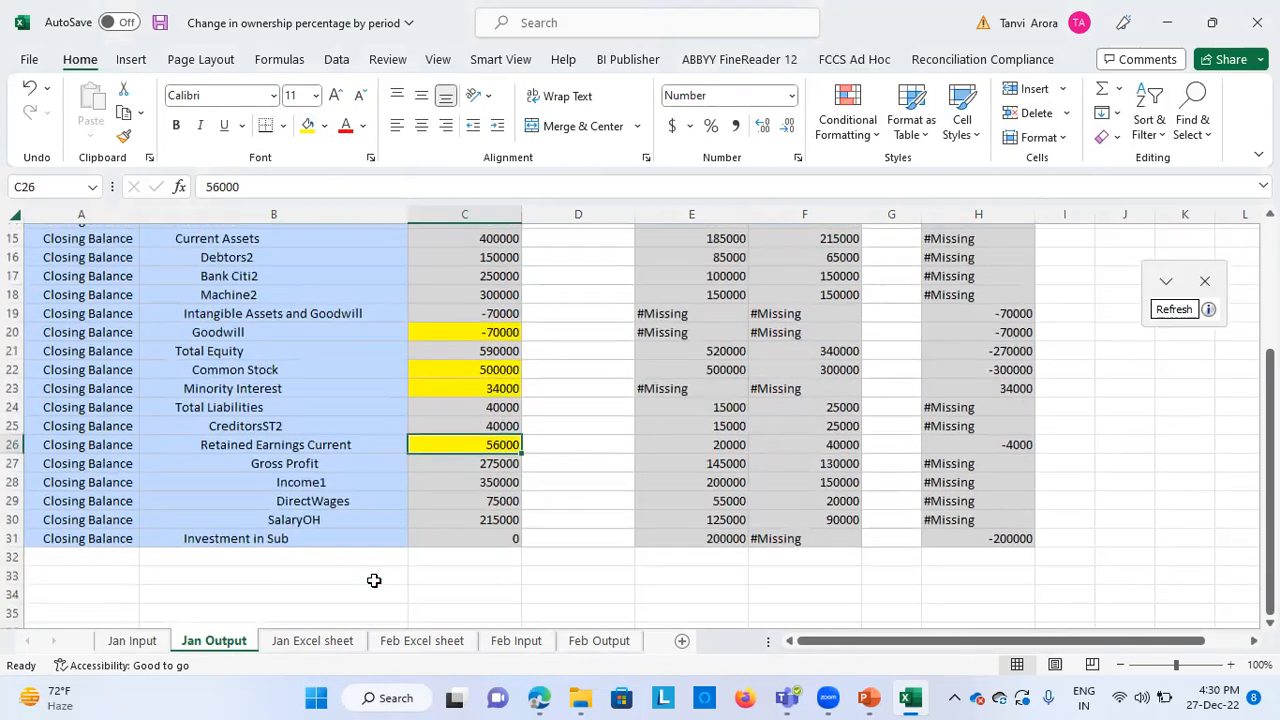
left_click(477, 534)
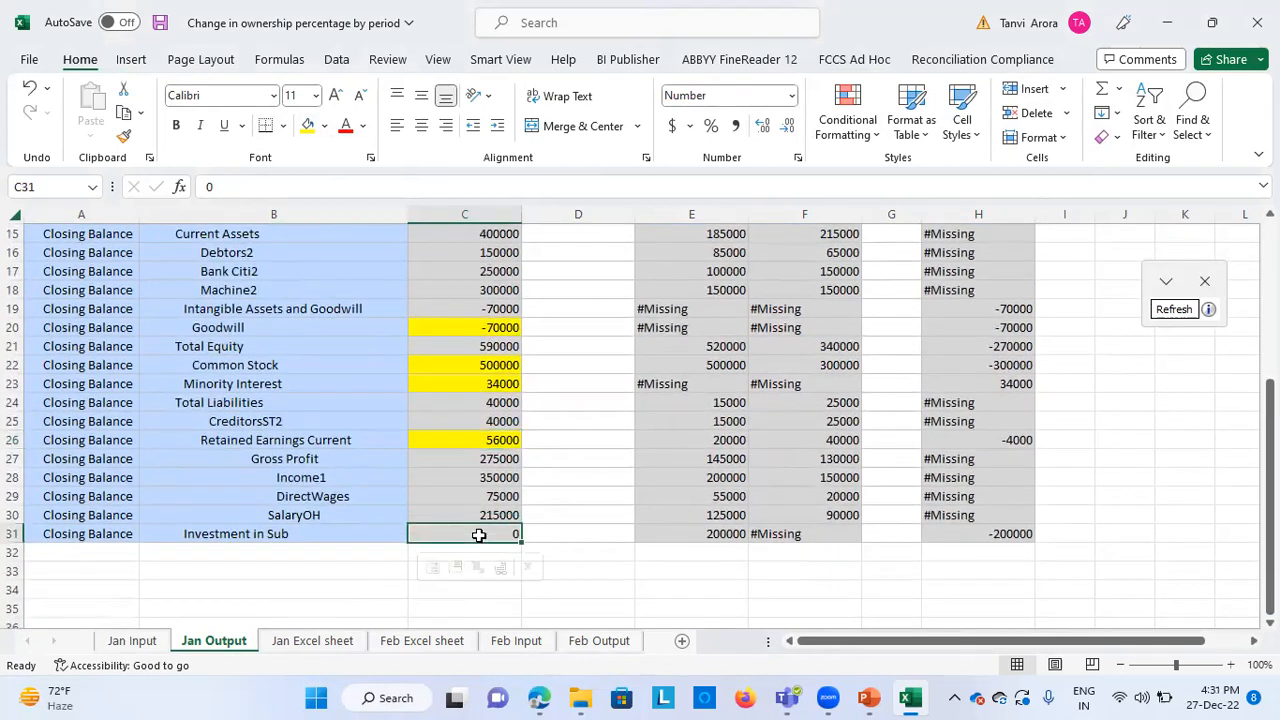
left_click(971, 534)
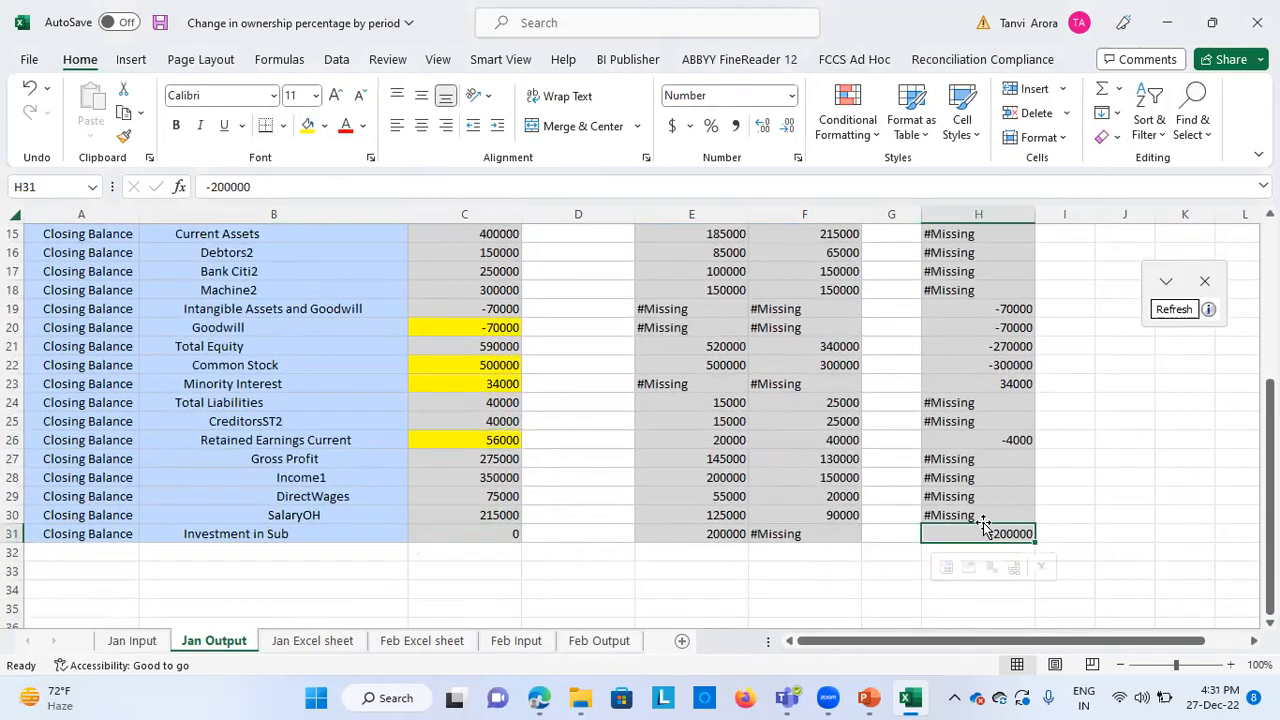
scroll(995, 540, "up", 5)
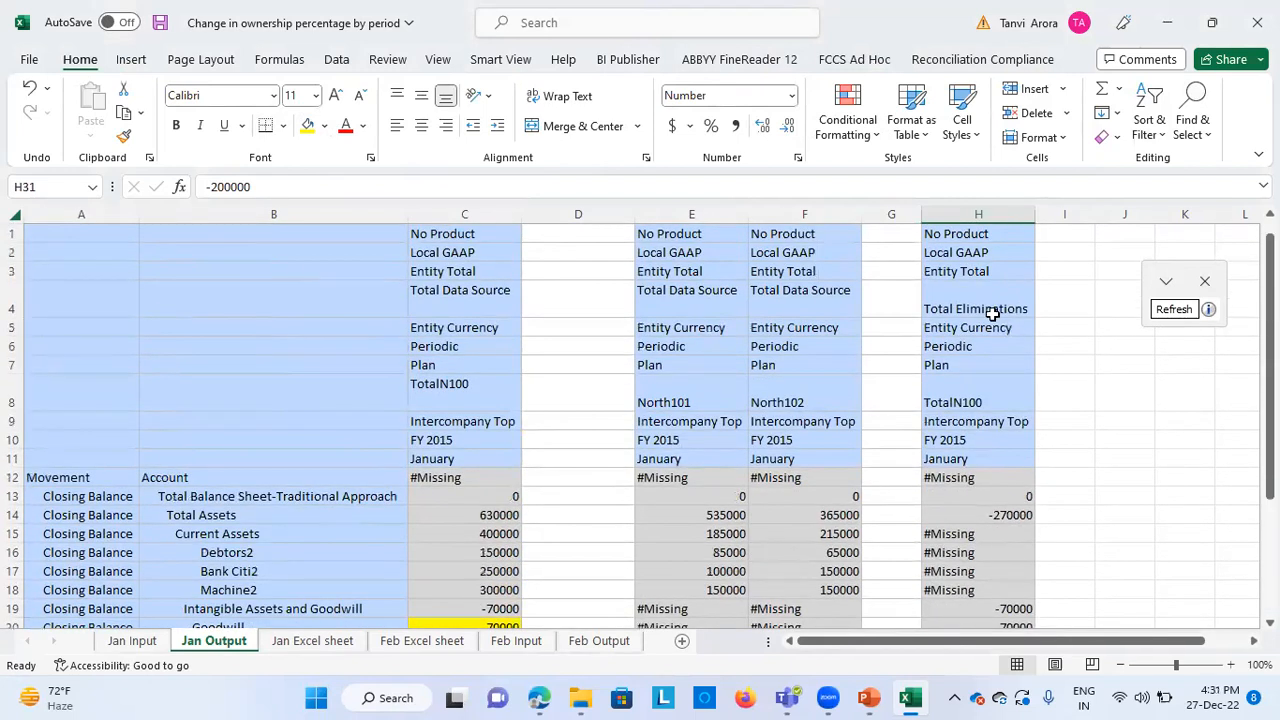
scroll(964, 495, "down", 5)
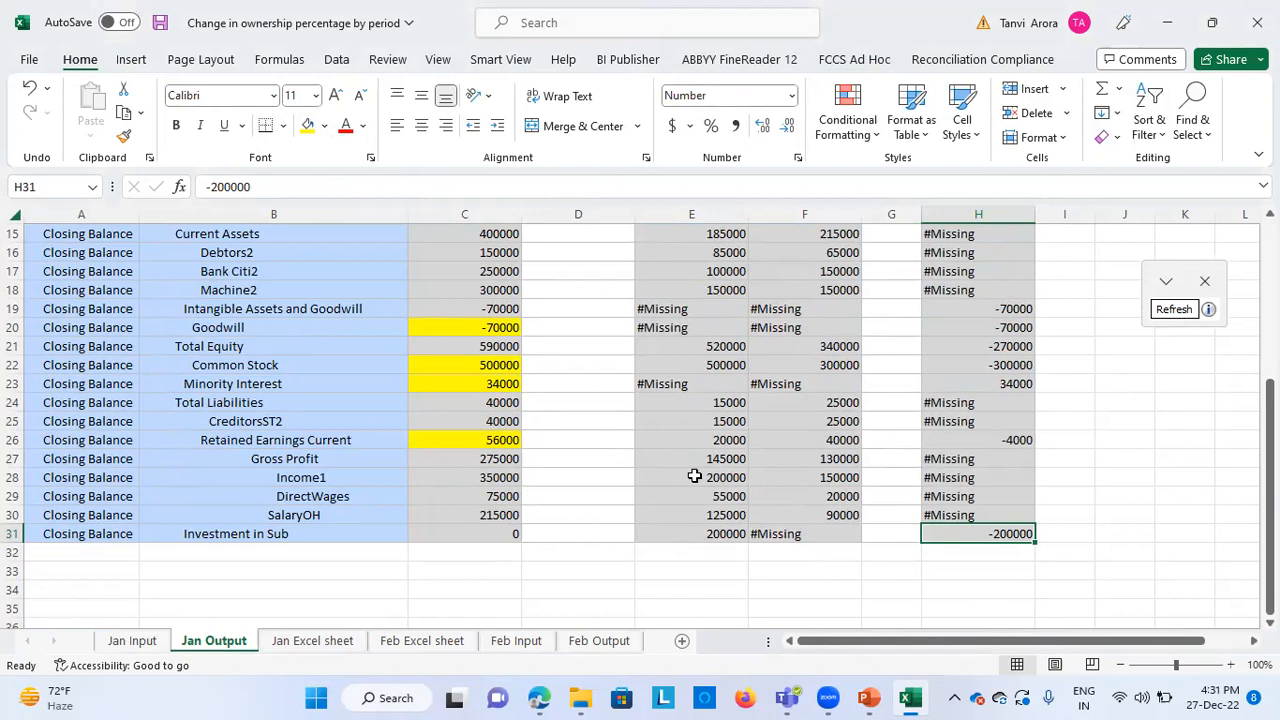
Compare the Common Stock amounts of North102, the eliminations column, North101 and the consolidated TotalN100 column
scroll(694, 476, "up", 1)
scroll(694, 476, "up", 1)
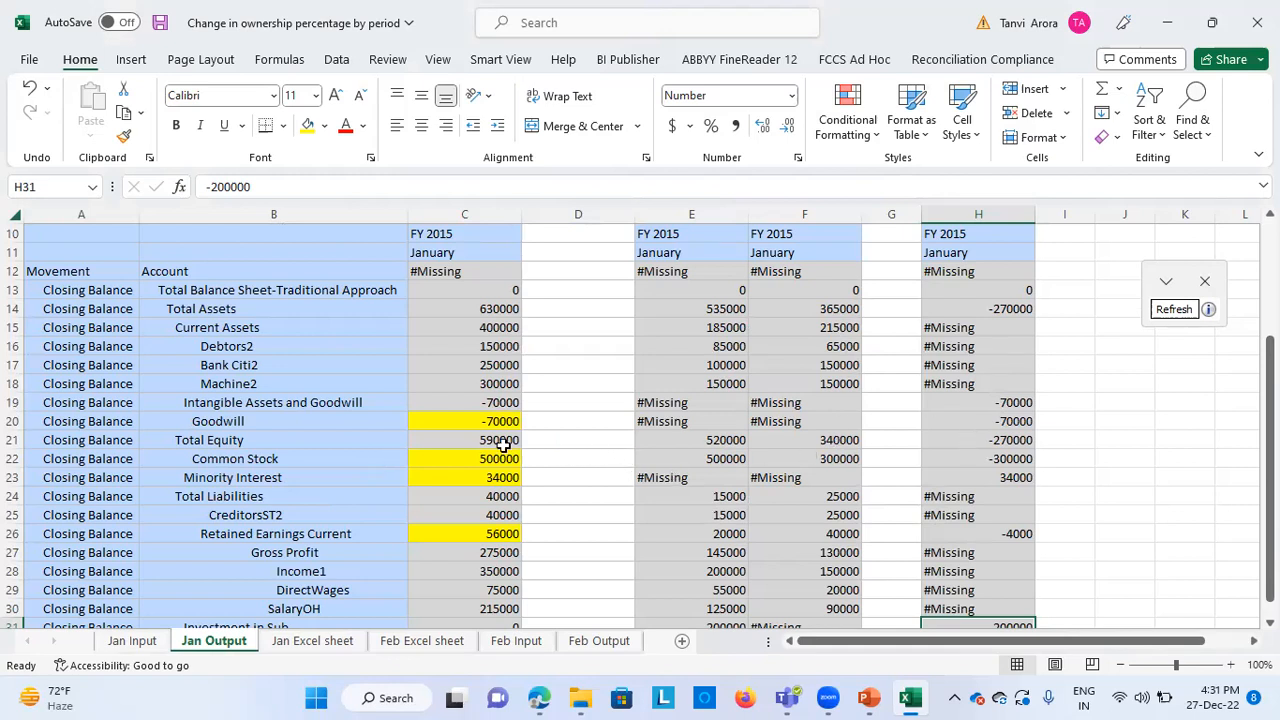
left_click(821, 459)
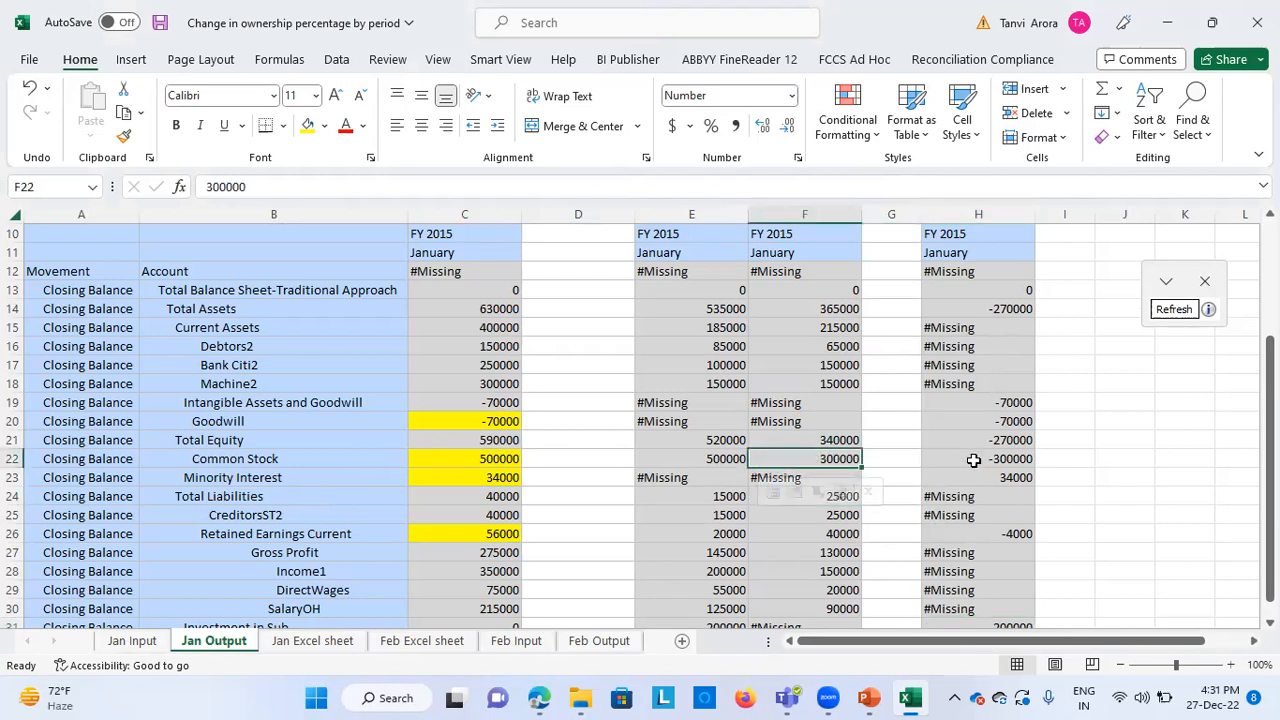
left_click(973, 459)
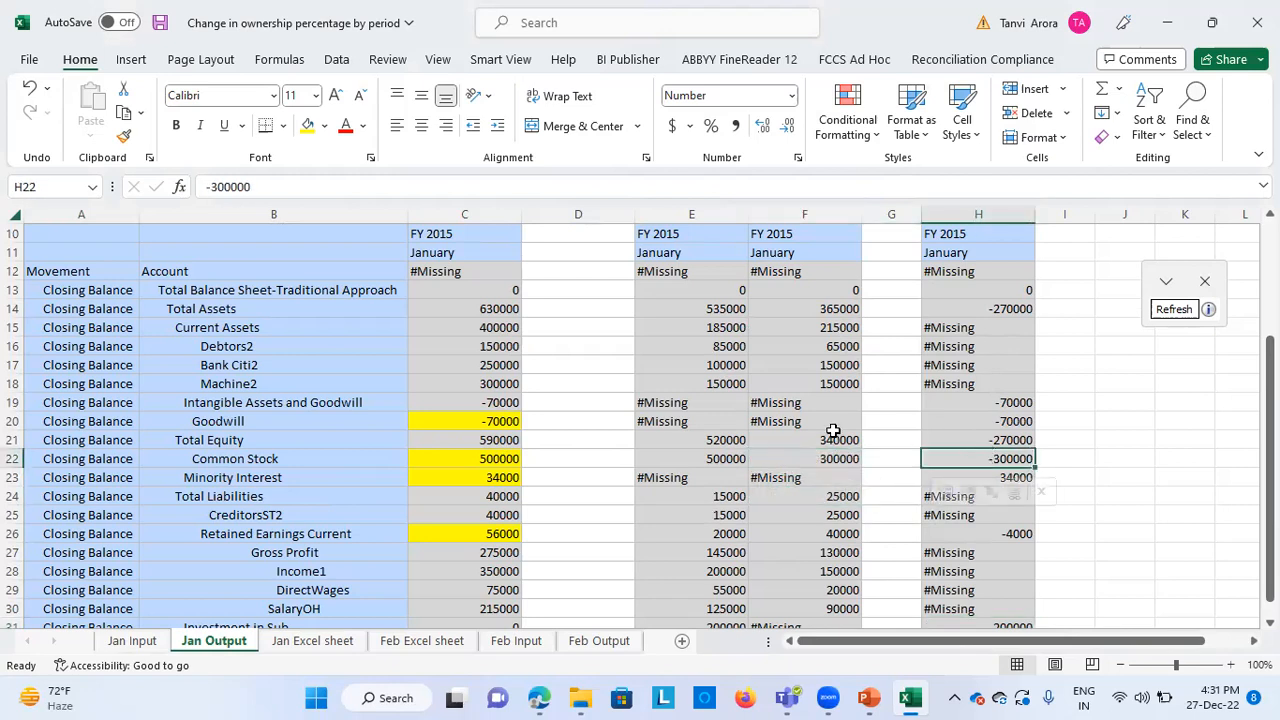
left_click(700, 459)
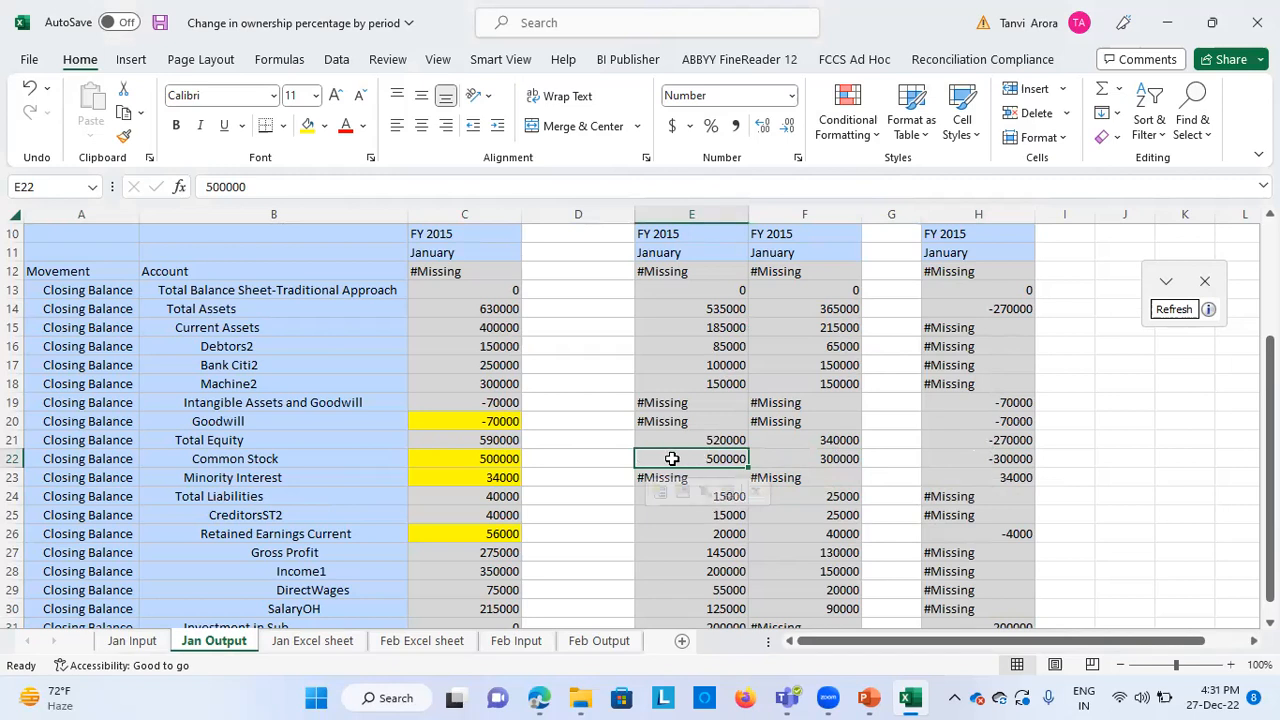
left_click(515, 459)
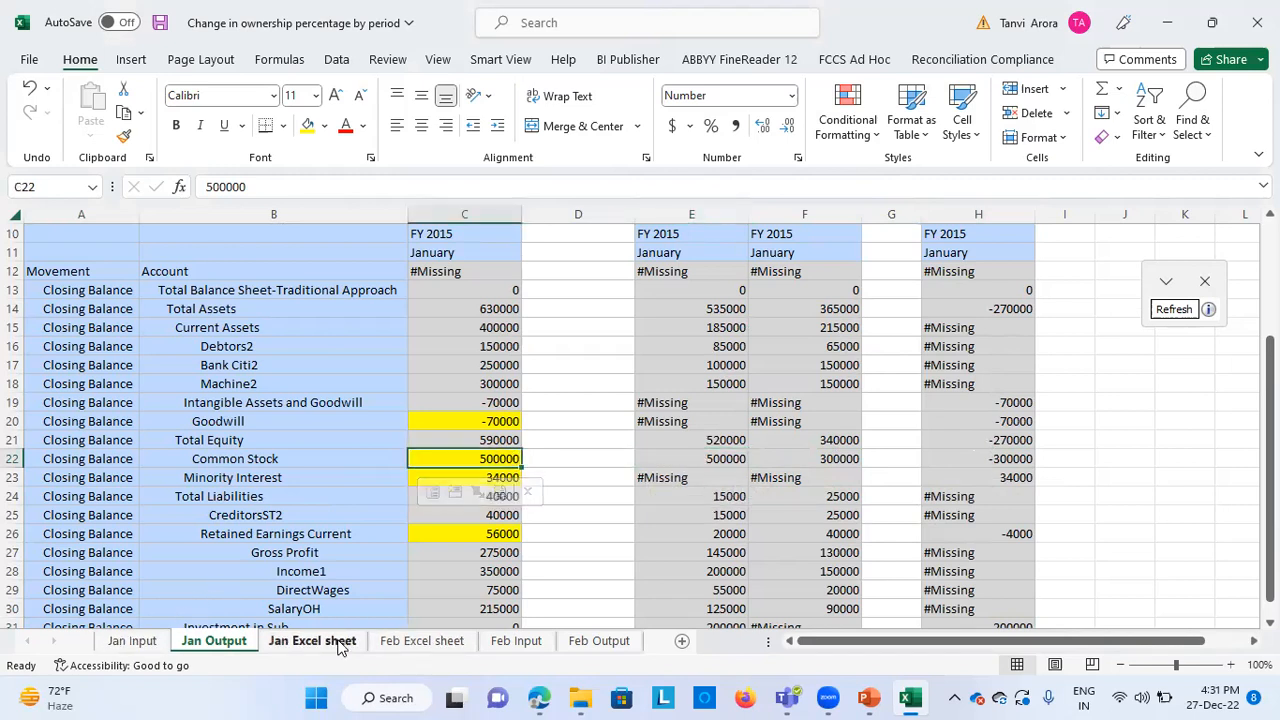
Highlight the consolidated Common Stock amount in cell D21 of the Jan Excel sheet with yellow fill
left_click(339, 641)
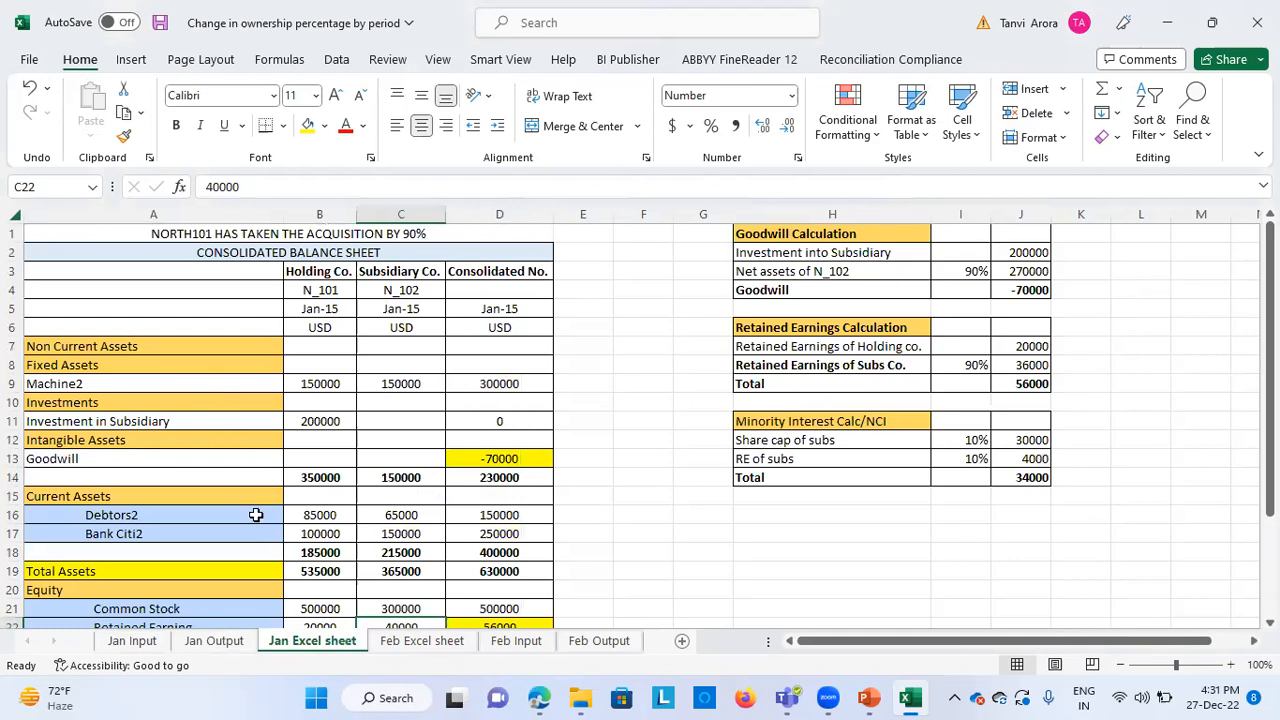
scroll(276, 569, "down", 1)
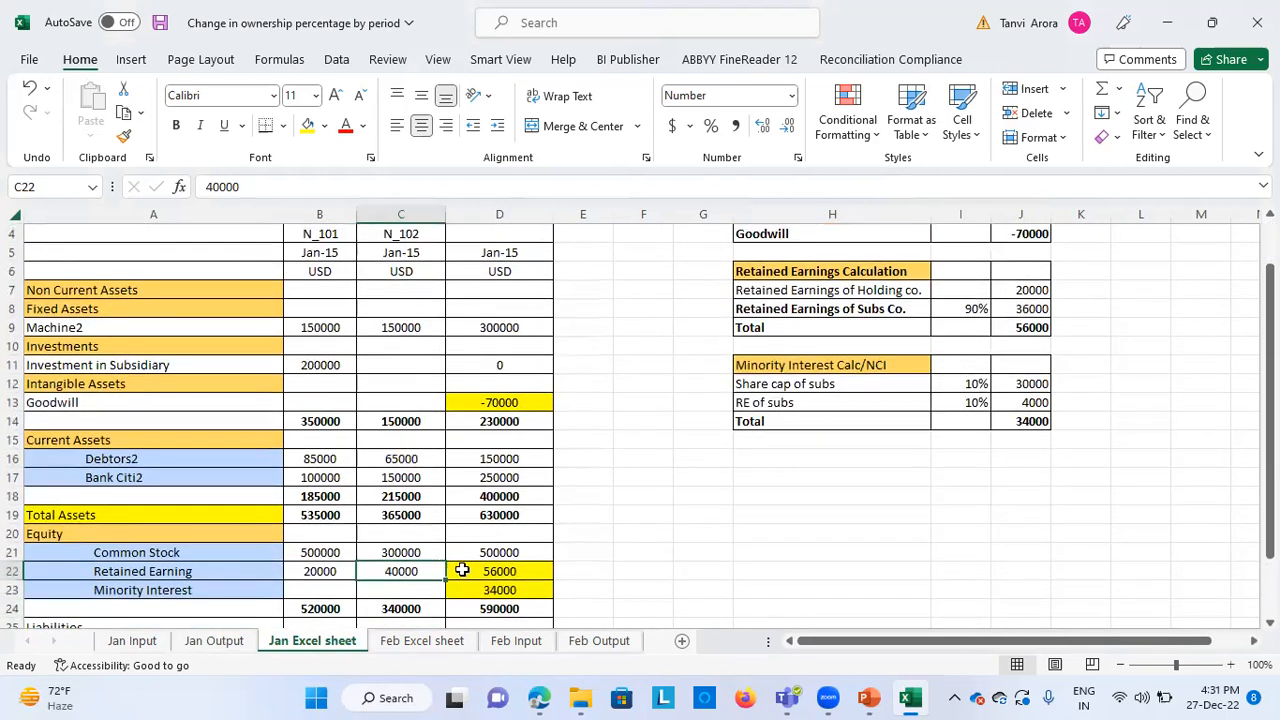
left_click(498, 553)
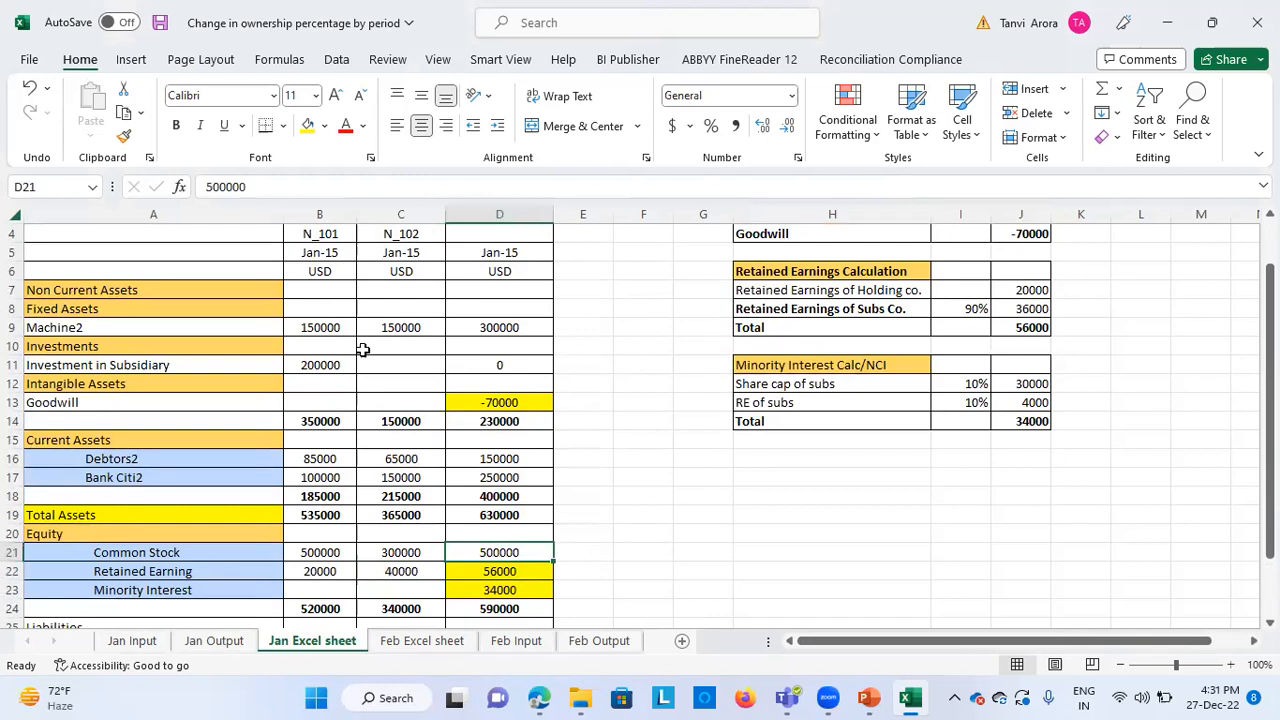
left_click(308, 125)
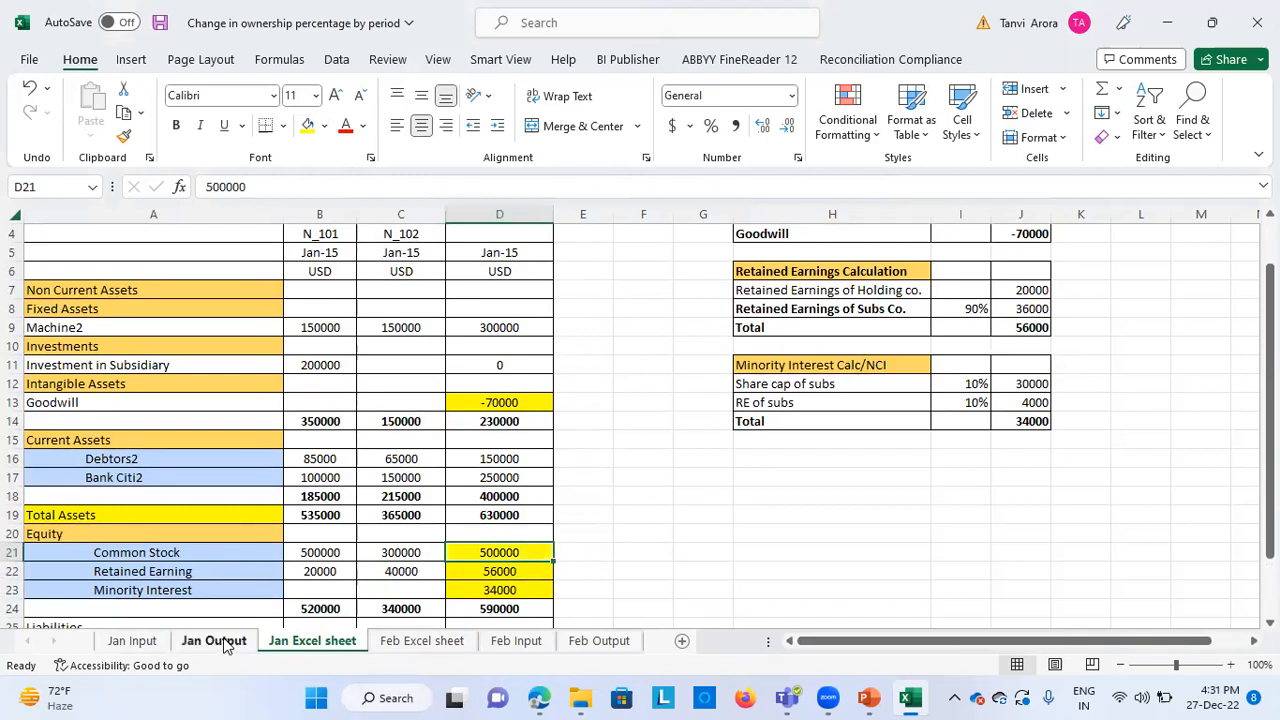
Compare the manual Goodwill Calculation on the Jan Excel sheet with the consolidated Goodwill amount on Jan Output
scroll(754, 560, "up", 1)
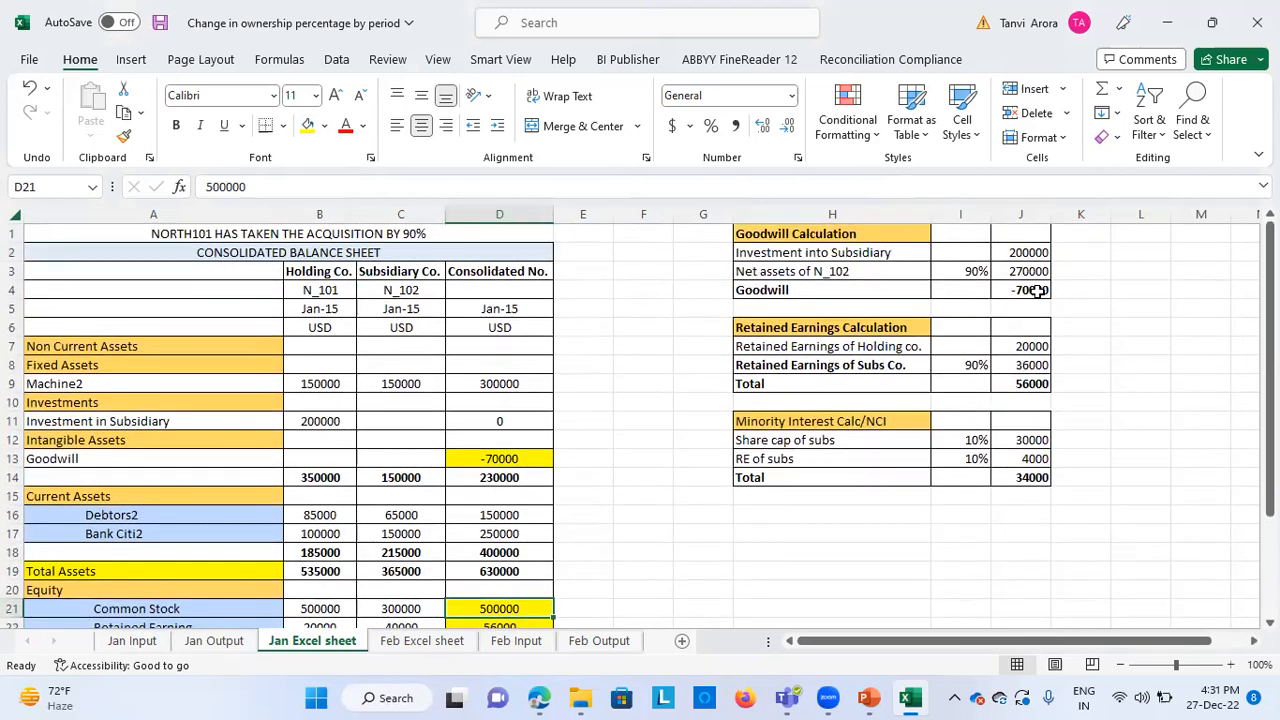
left_click(214, 641)
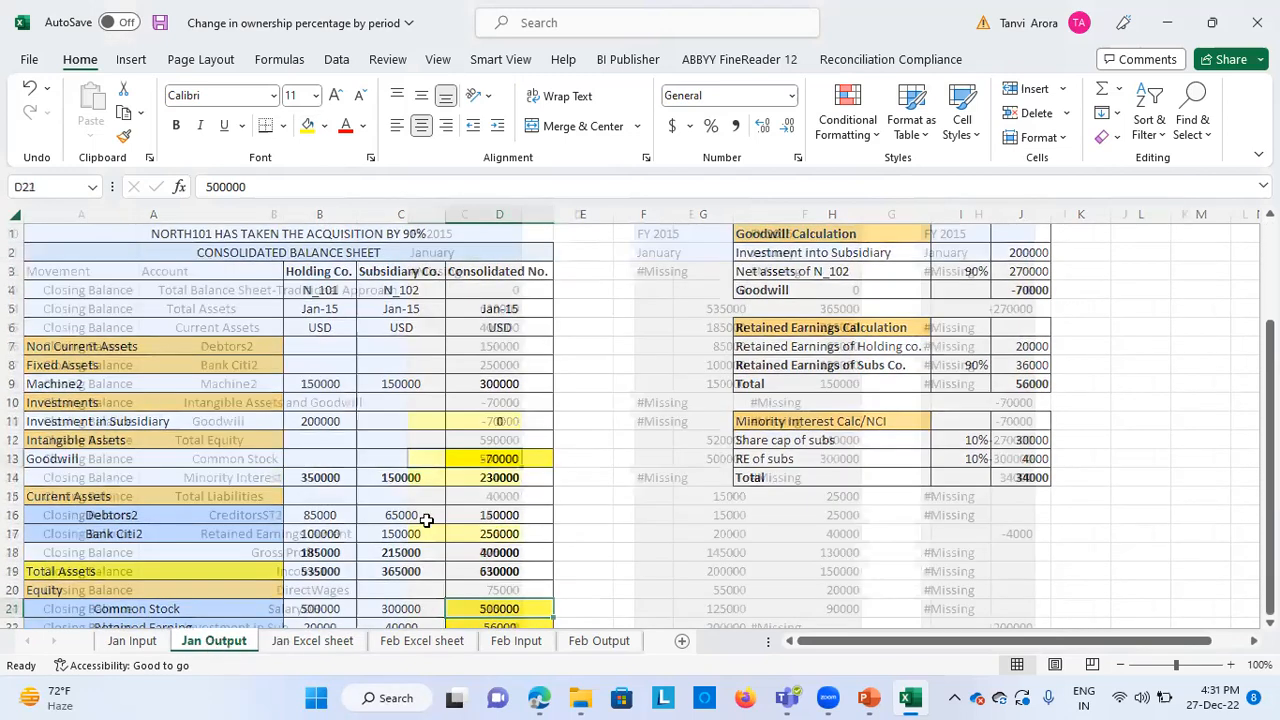
left_click(445, 421)
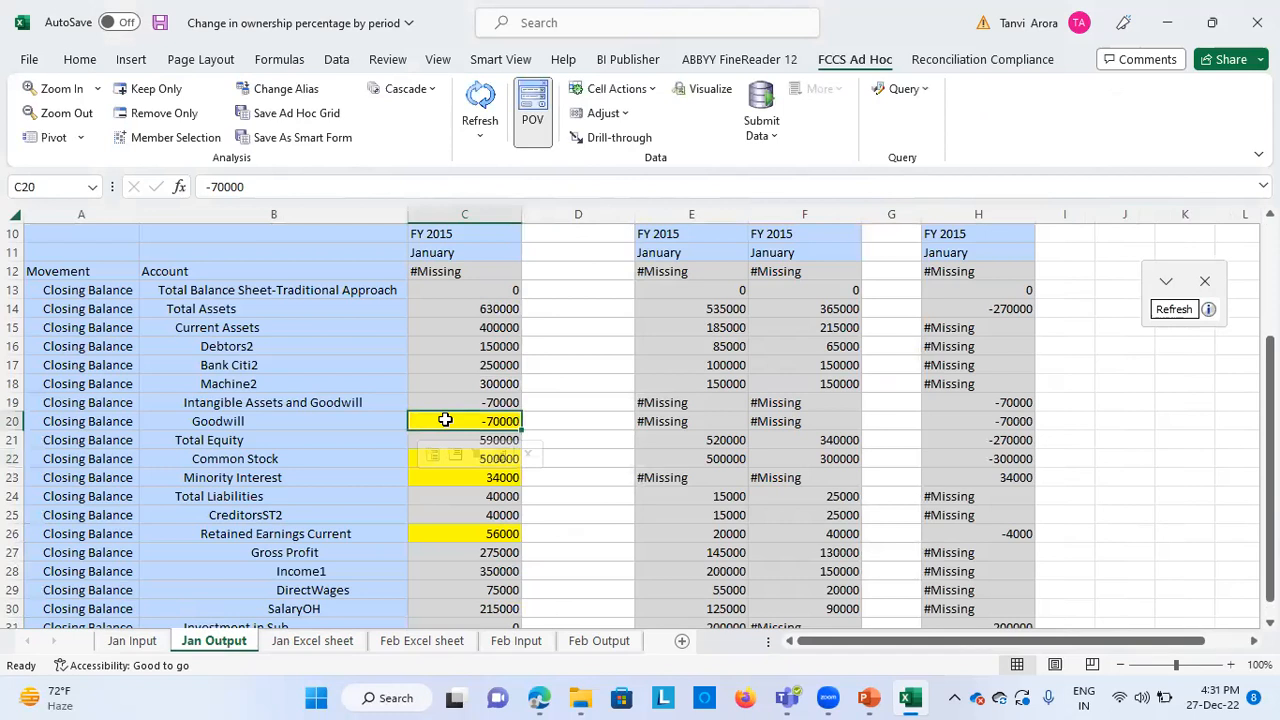
Compare the consolidated Minority Interest on Jan Output with the Minority Interest Calc/NCI total on the Jan Excel sheet
left_click(426, 490)
left_click(424, 477)
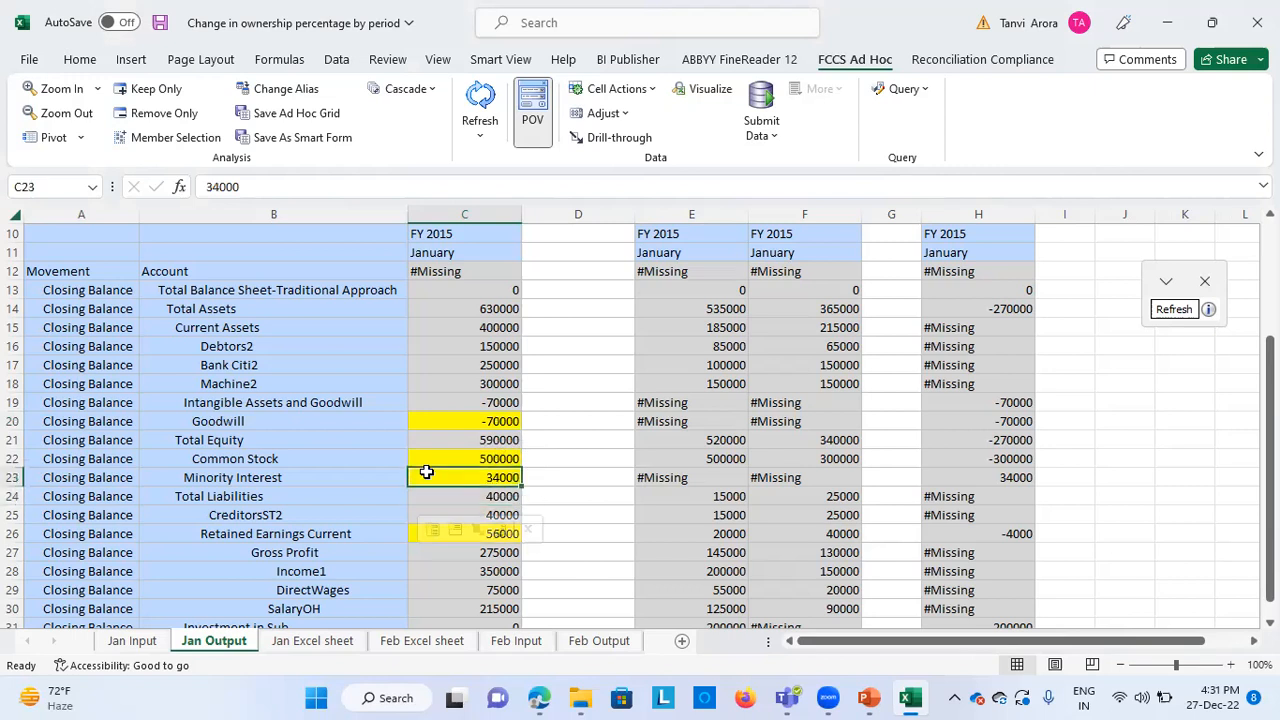
left_click(145, 650)
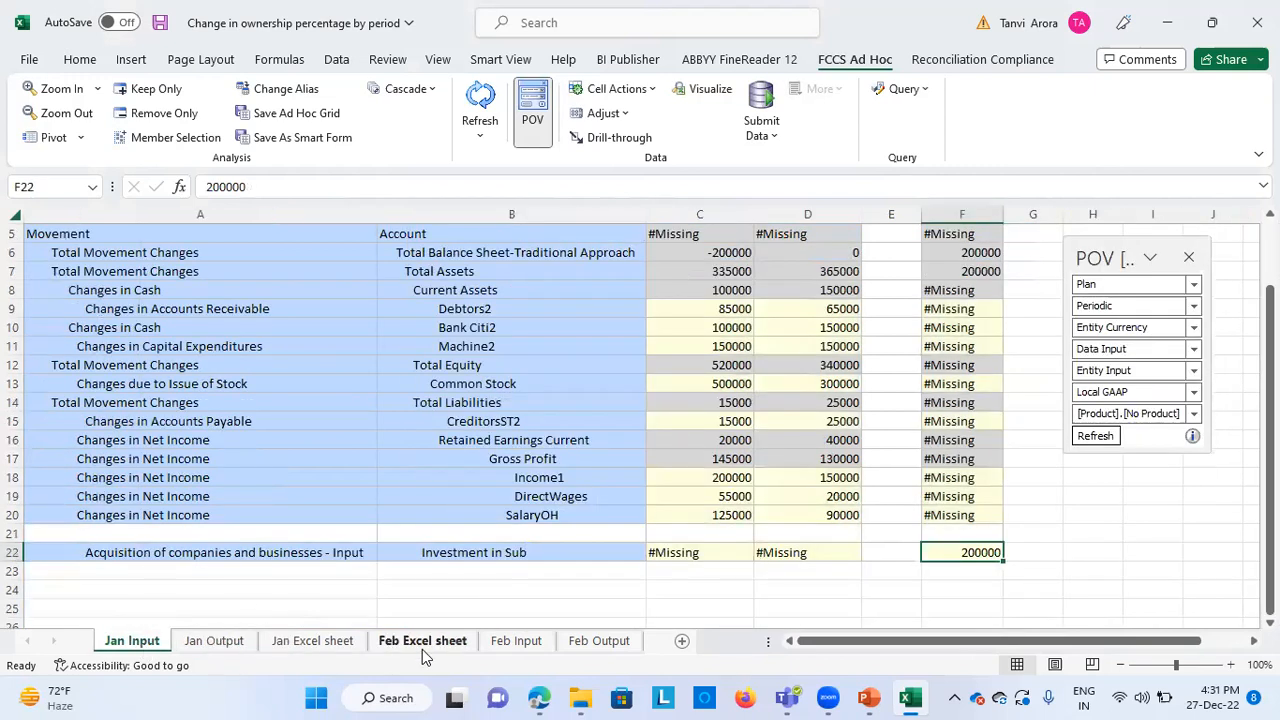
left_click(335, 641)
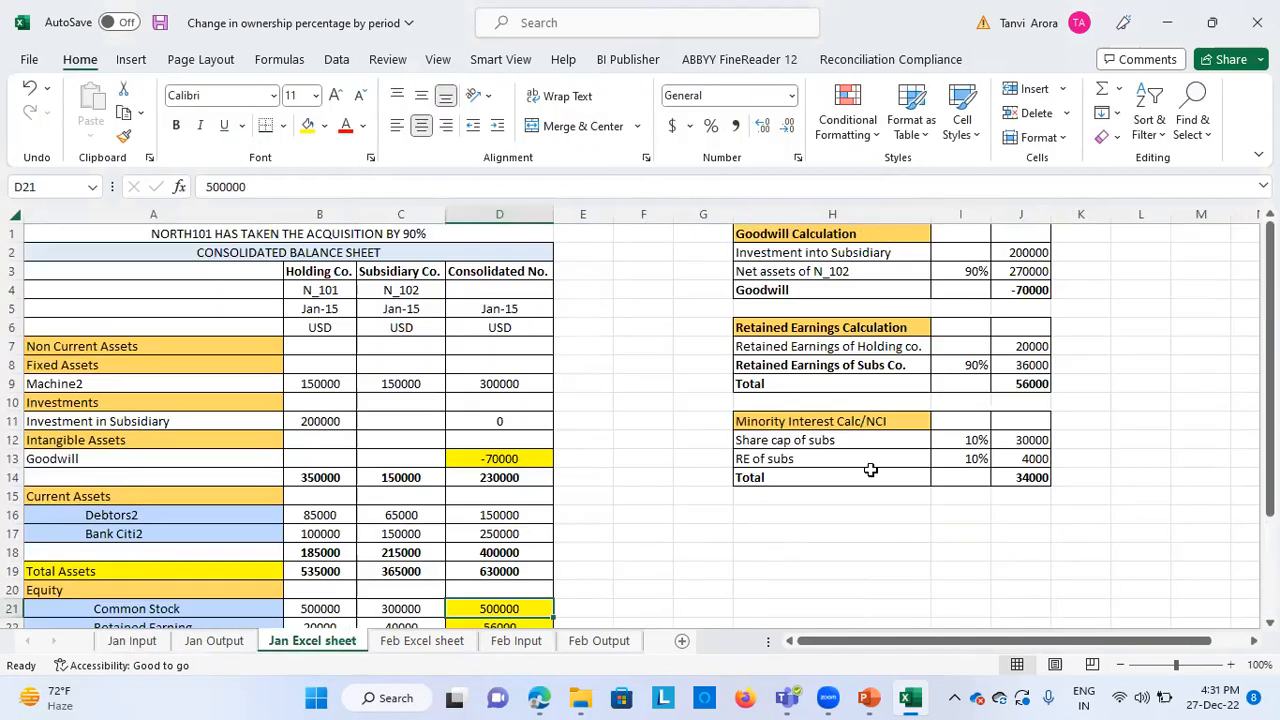
left_click(1020, 477)
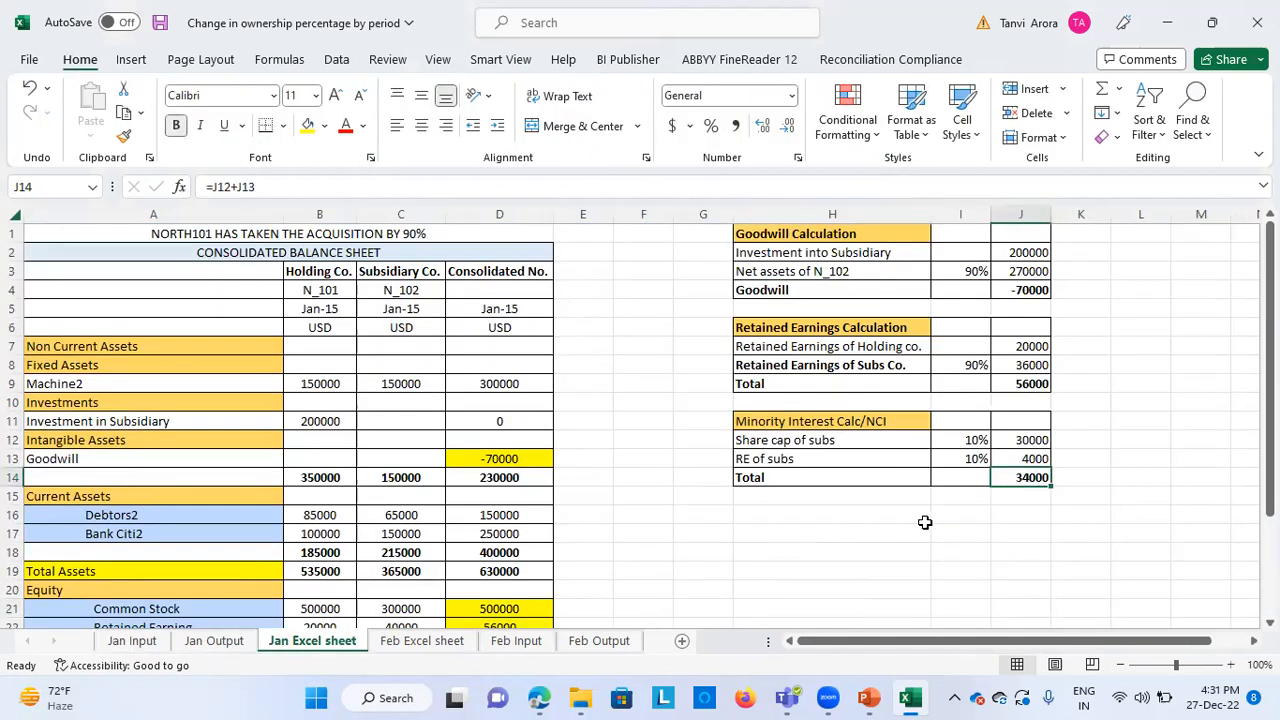
scroll(786, 548, "down", 2)
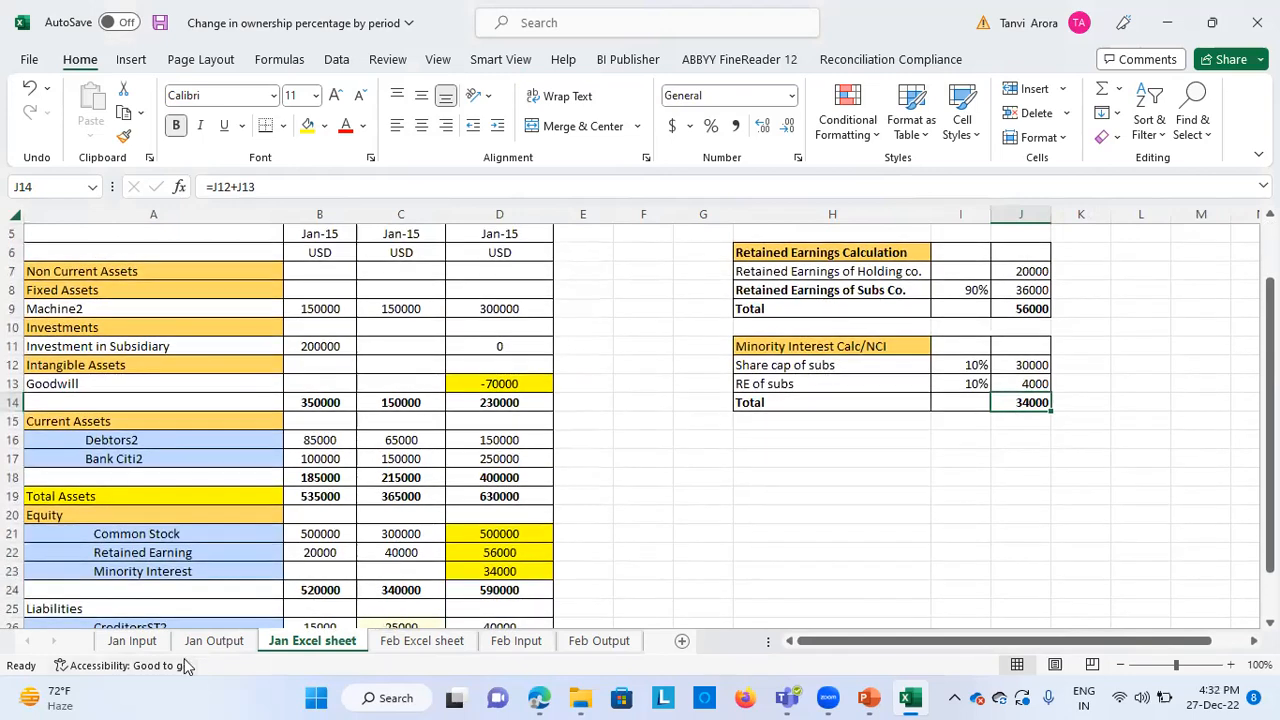
Compare Retained Earnings Current on Jan Output with the Retained Earnings Calculation total on the Jan Excel sheet
left_click(214, 641)
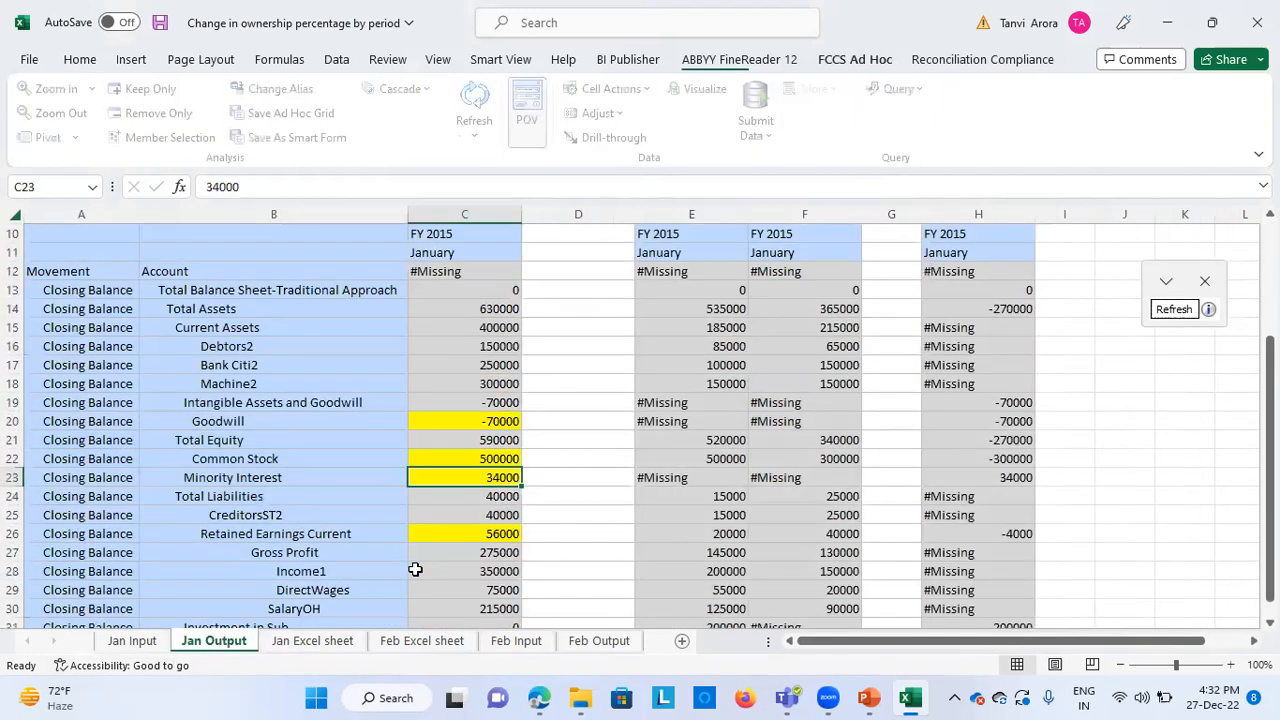
scroll(415, 569, "down", 1)
left_click(462, 496)
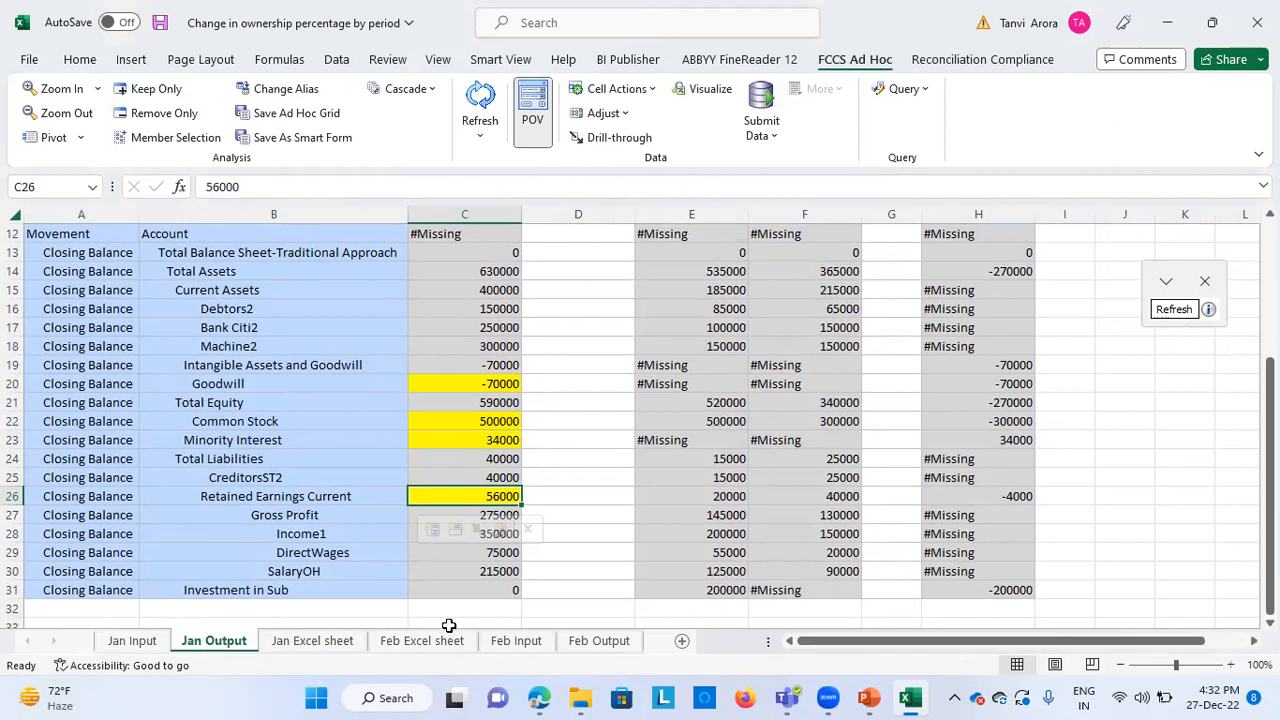
left_click(345, 641)
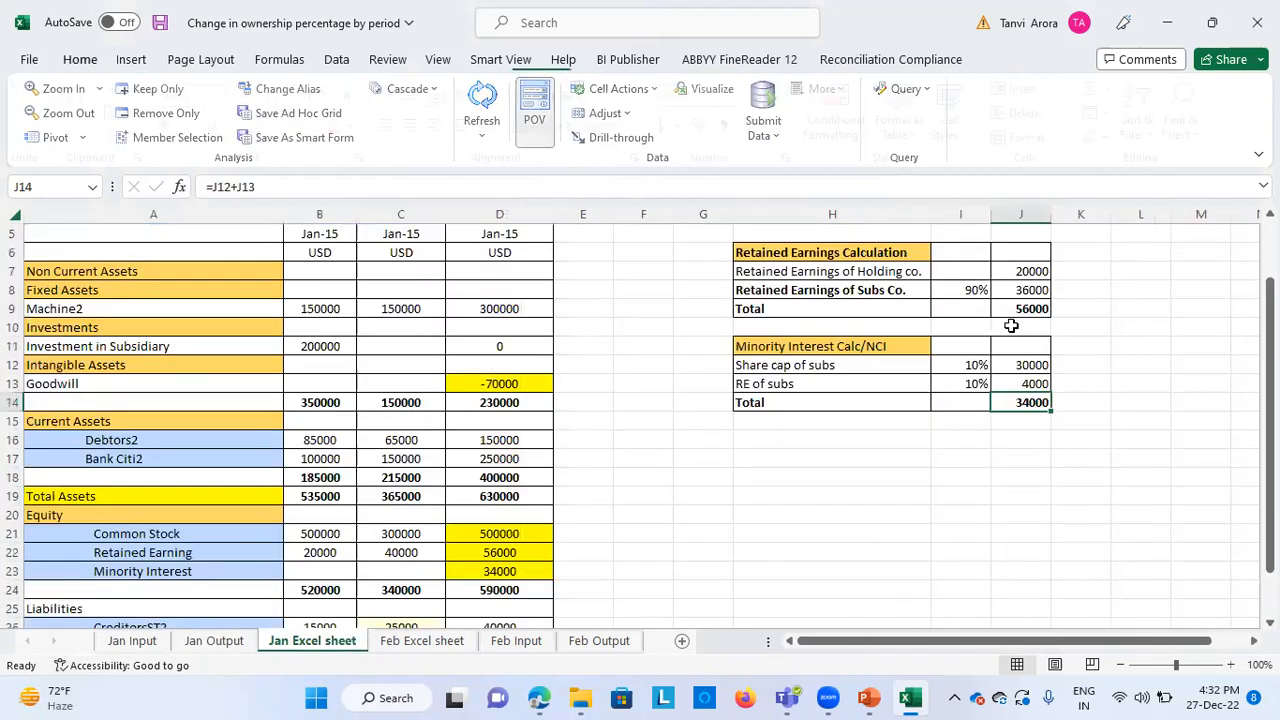
left_click(1016, 309)
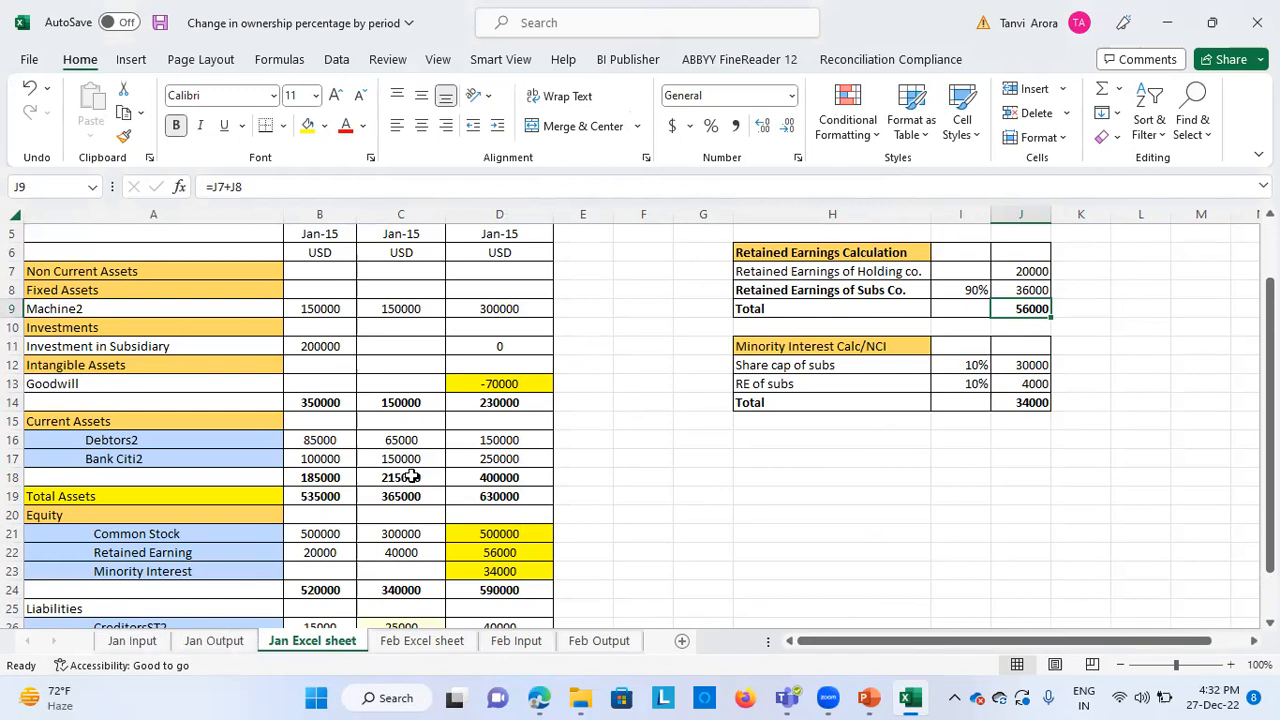
Review the upper part of the consolidated balance sheet on the Jan Excel sheet and return to the Jan Output sheet
scroll(400, 470, "up", 2)
left_click(522, 383)
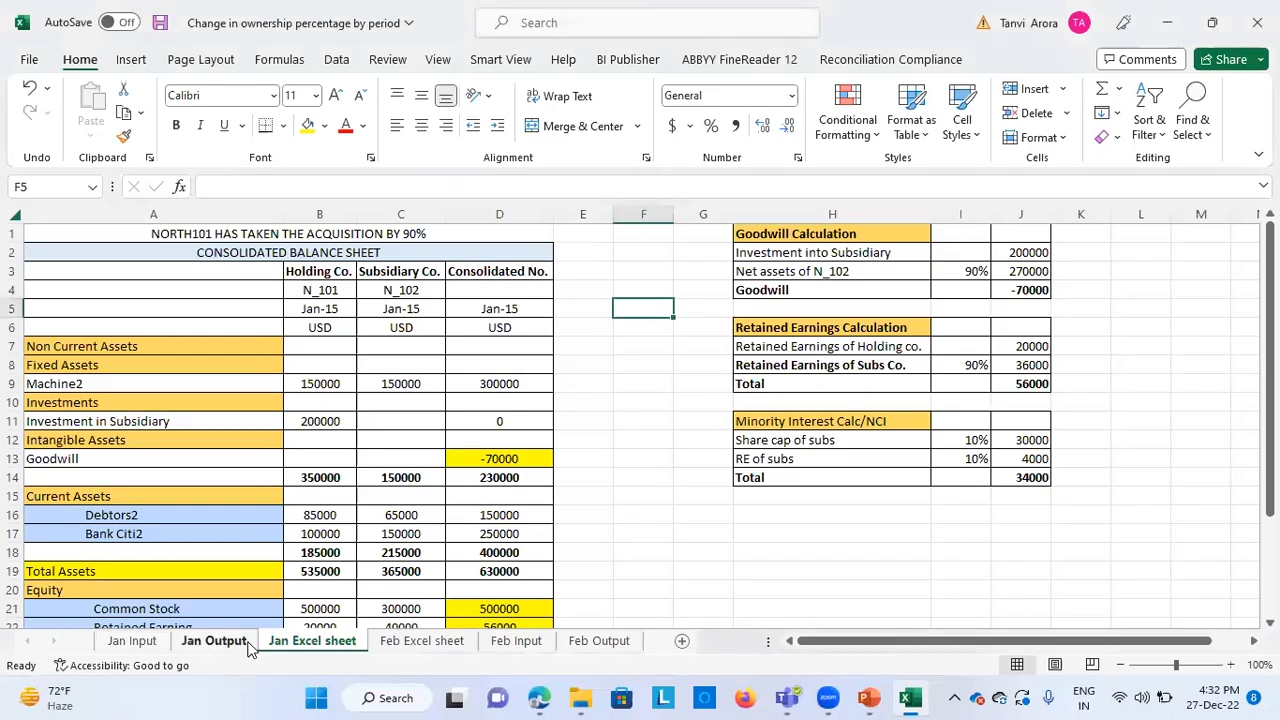
left_click(214, 641)
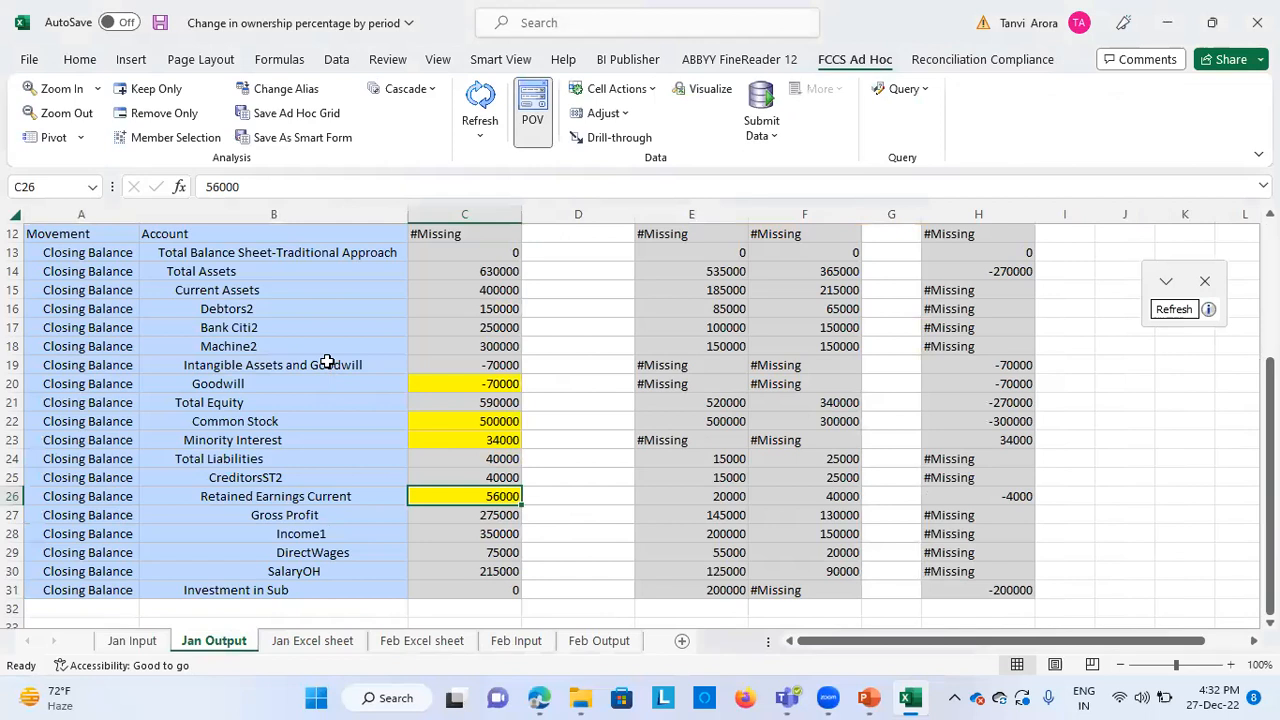
Review the consolidated, entity and elimination columns on the Jan Output sheet
left_click(471, 347)
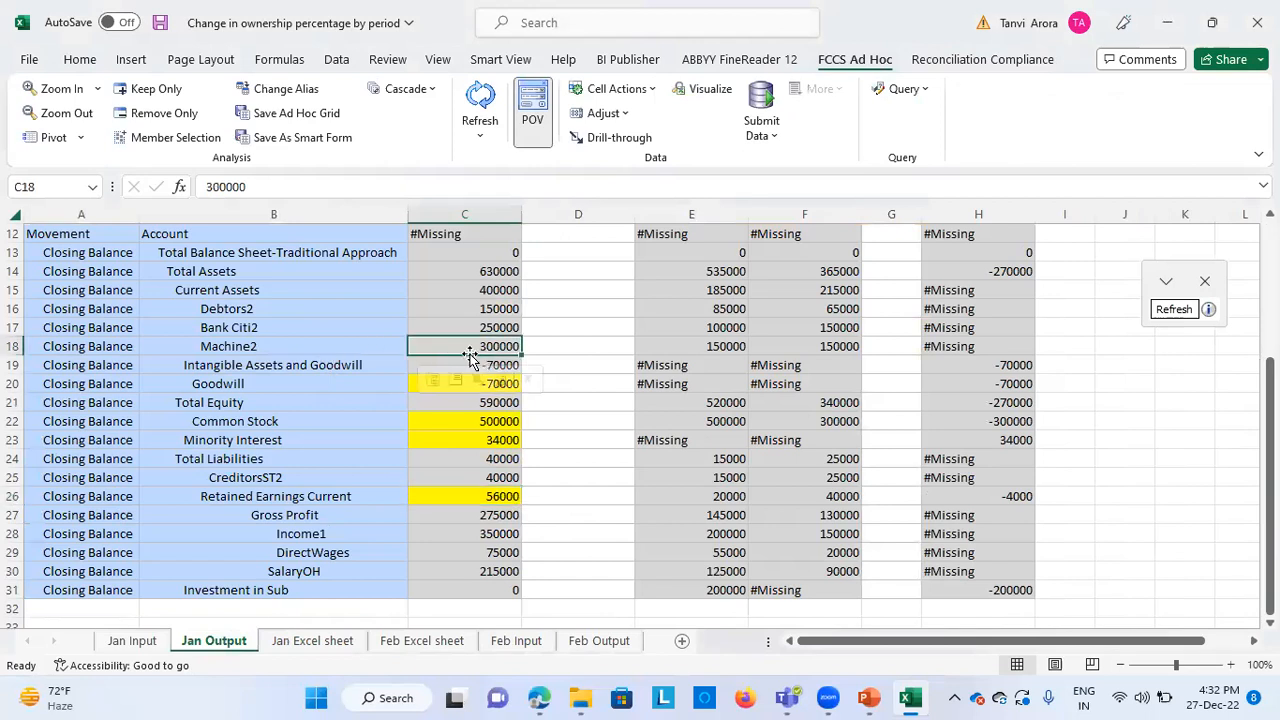
scroll(543, 349, "up", 4)
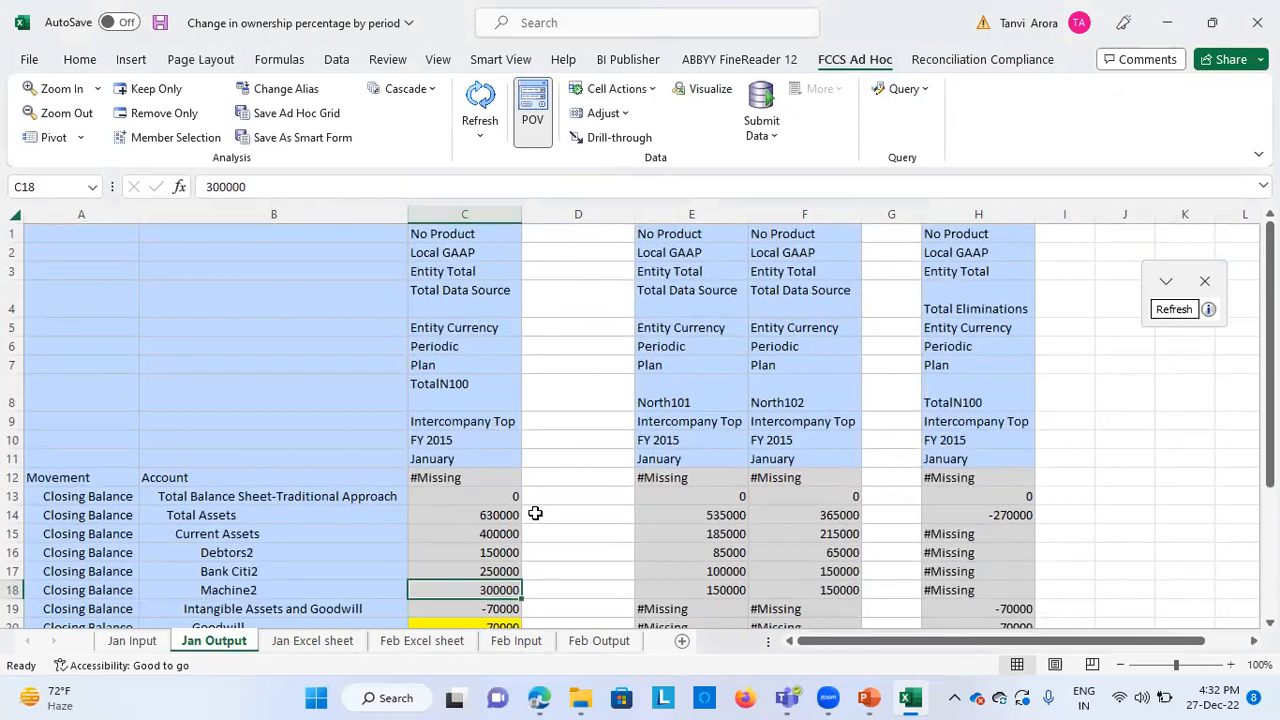
scroll(533, 514, "down", 1)
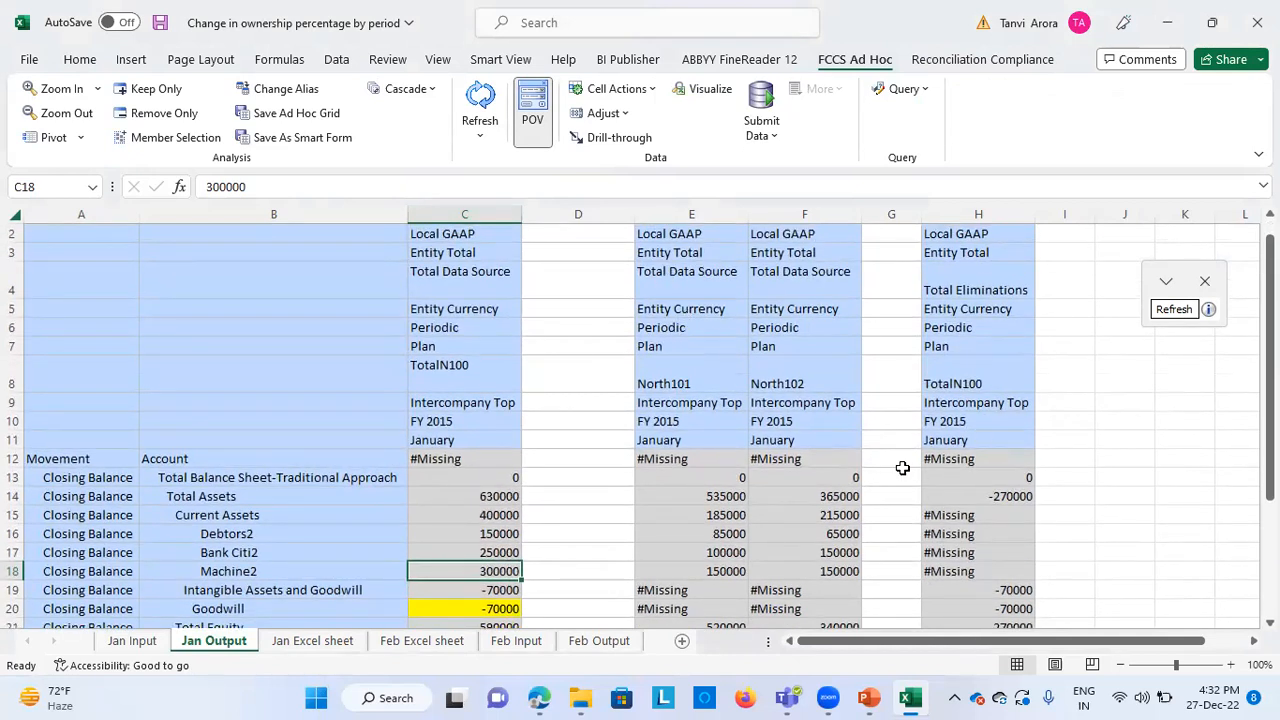
scroll(902, 466, "down", 4)
scroll(903, 468, "up", 1)
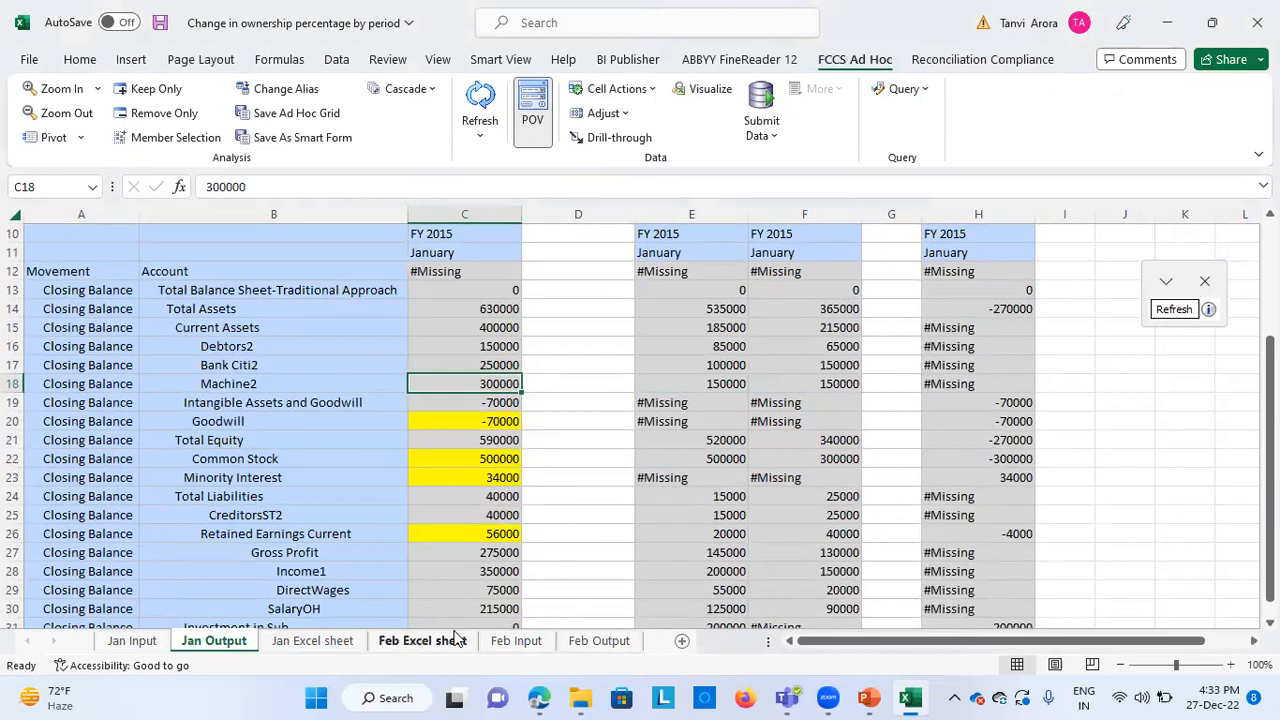
On the Feb Excel sheet, review the ownership change note and the February consolidated balance sheet with its supporting calculations
left_click(422, 641)
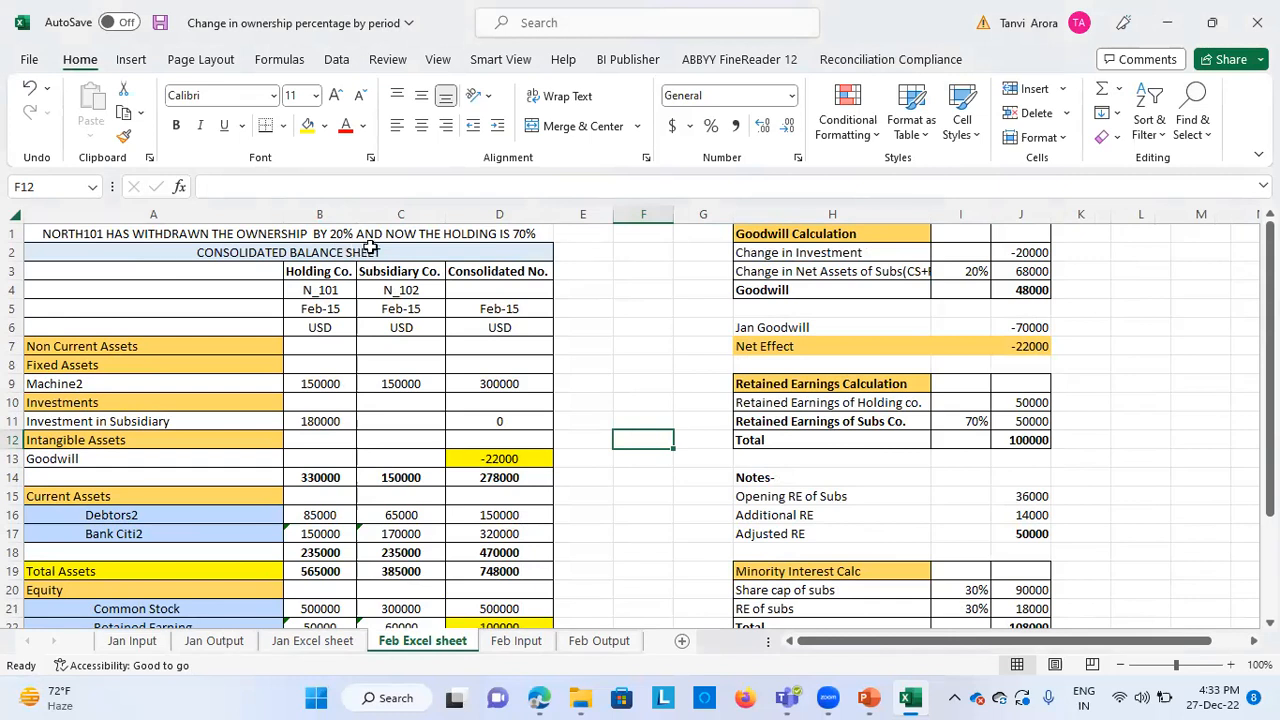
left_click(548, 234)
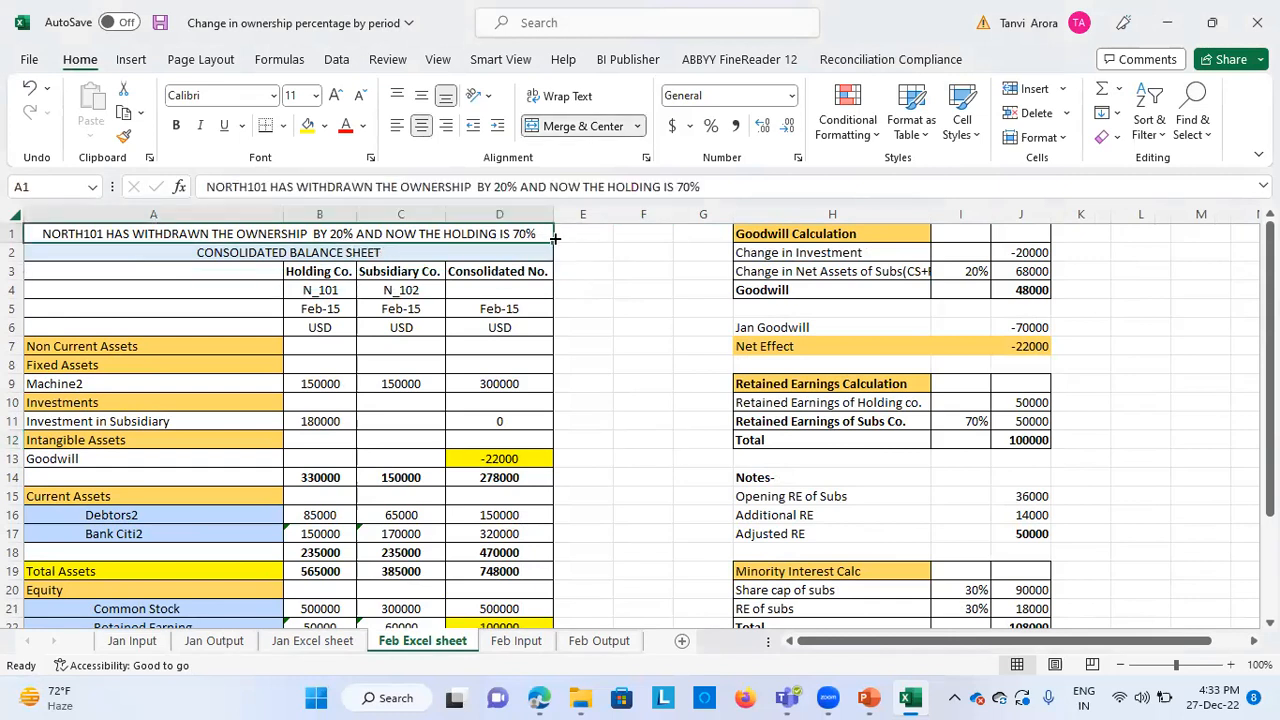
left_click(383, 440)
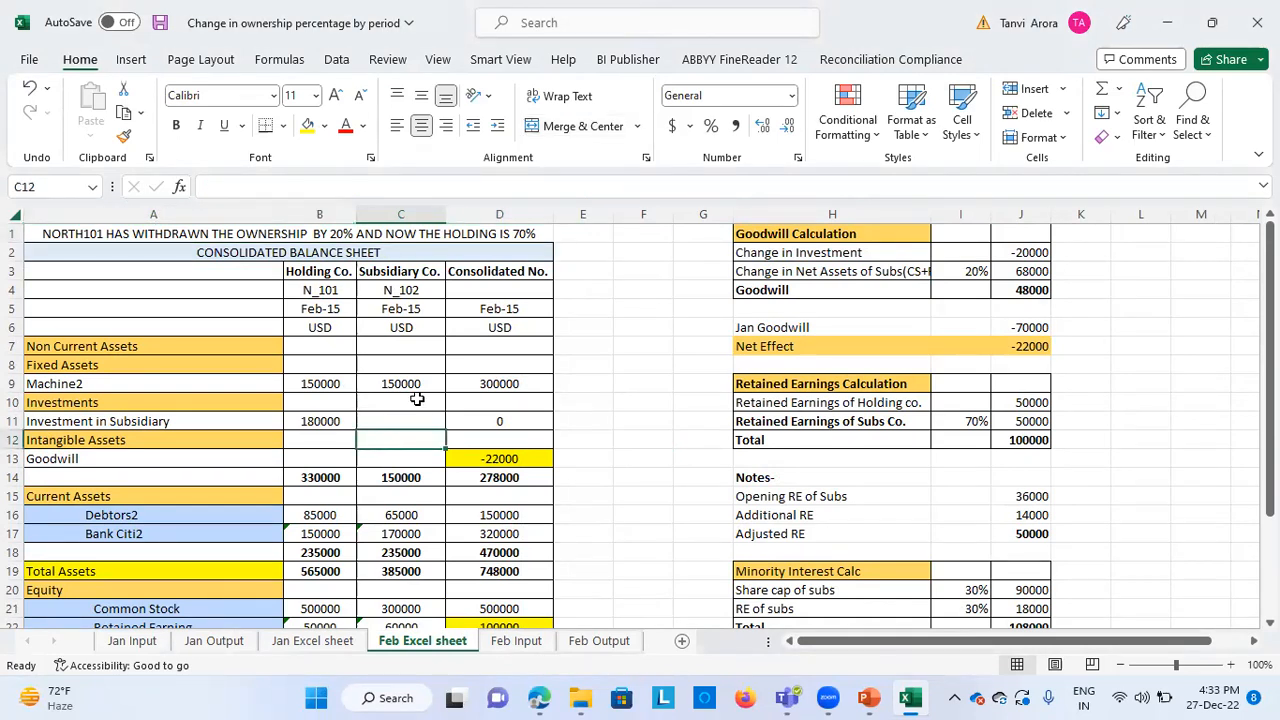
key("alt+Tab")
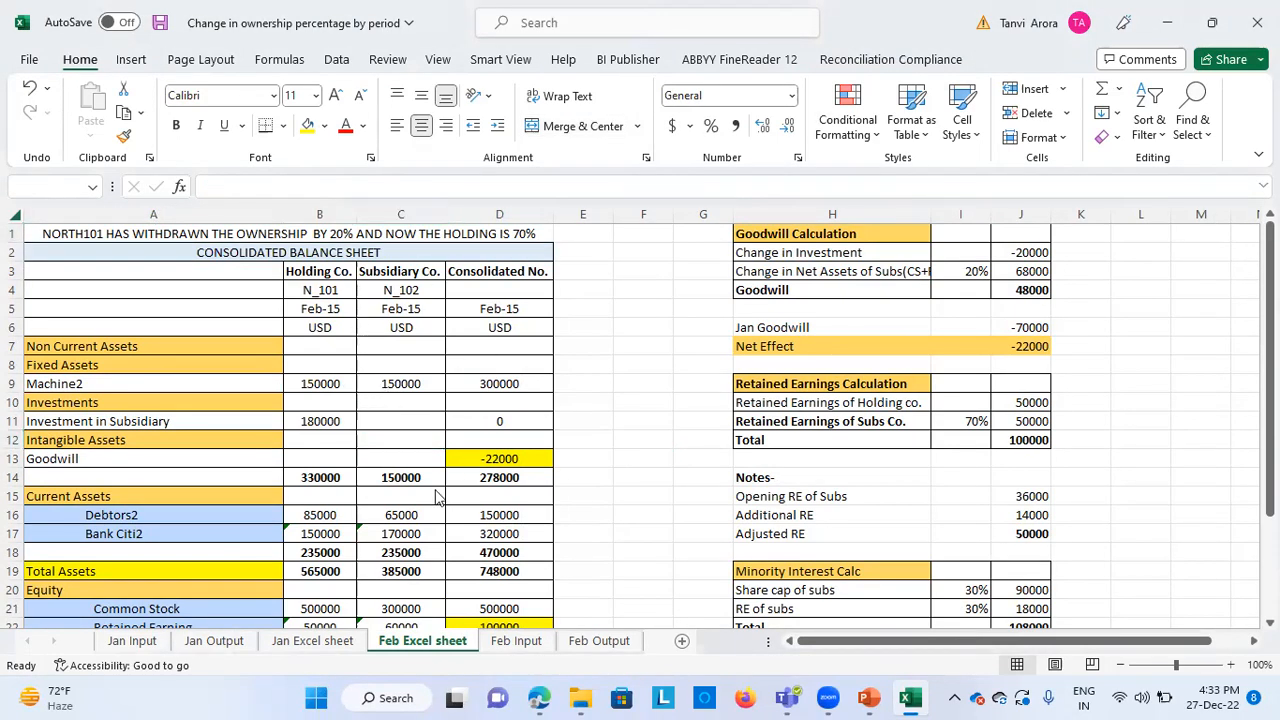
scroll(697, 416, "down", 1)
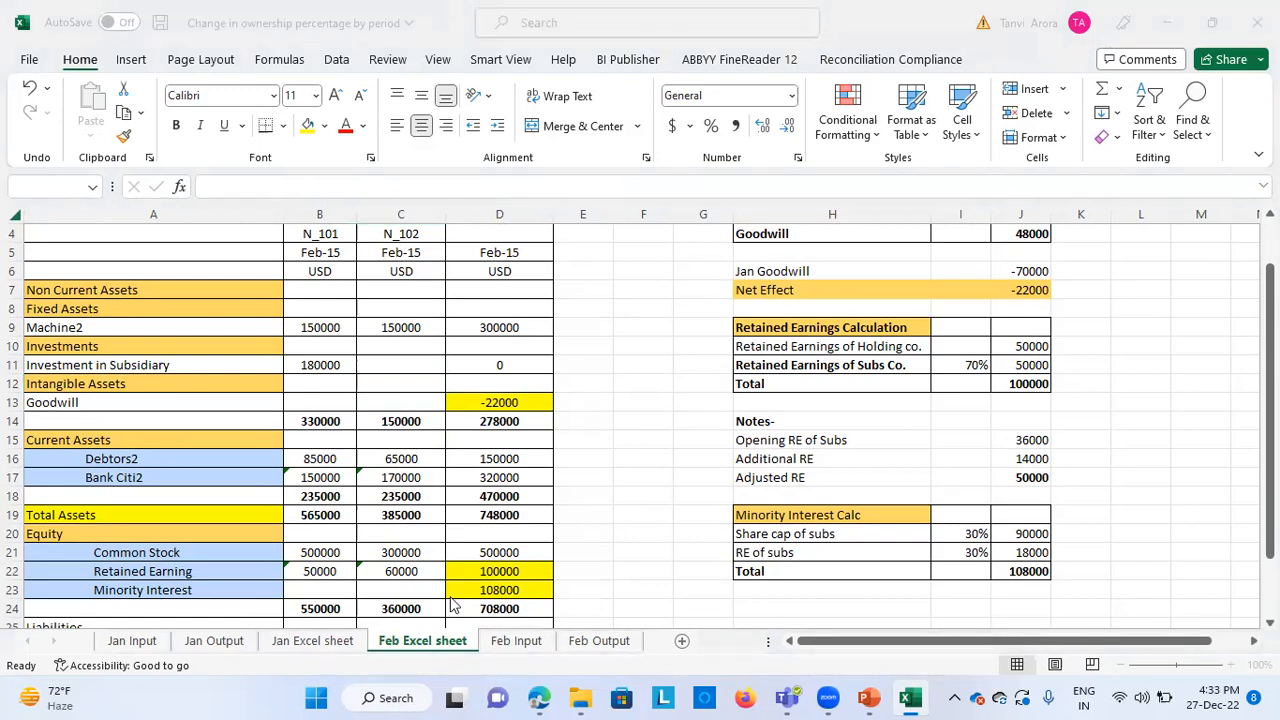
On the Feb Input sheet, examine the February Bank Citi2 and Income1 movements for North101 and North102
left_click(519, 640)
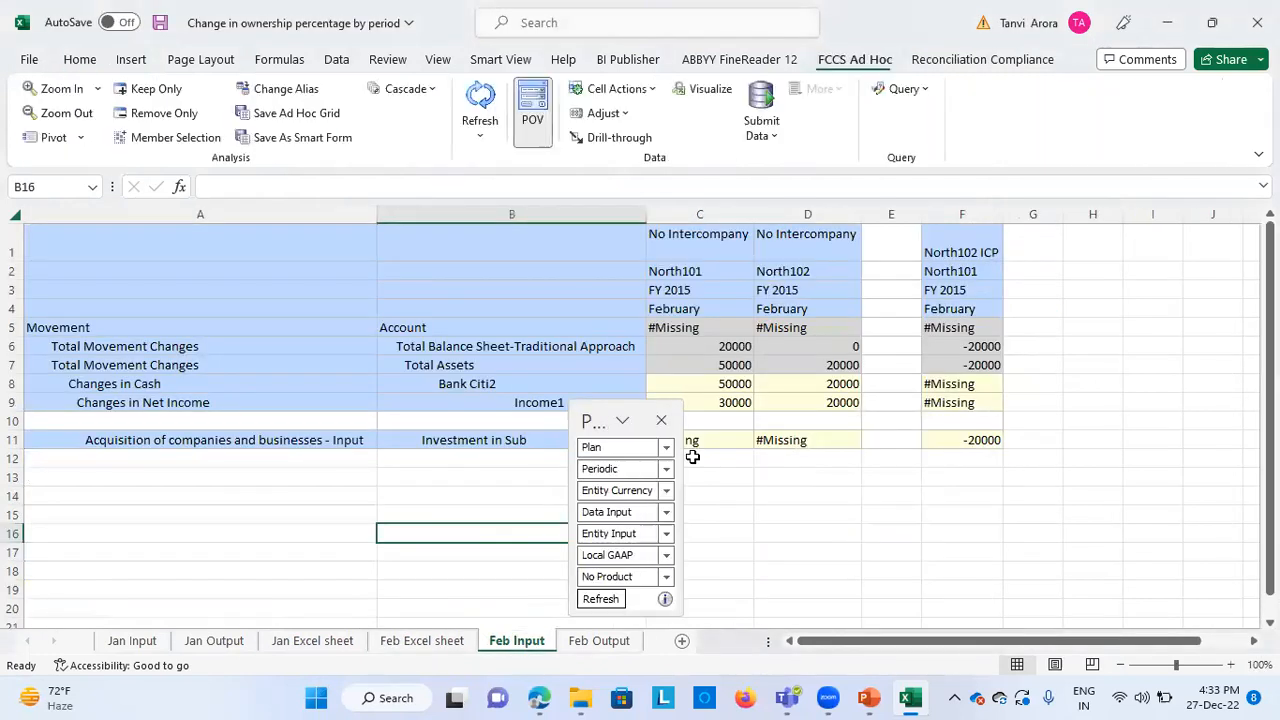
scroll(815, 441, "down", 1)
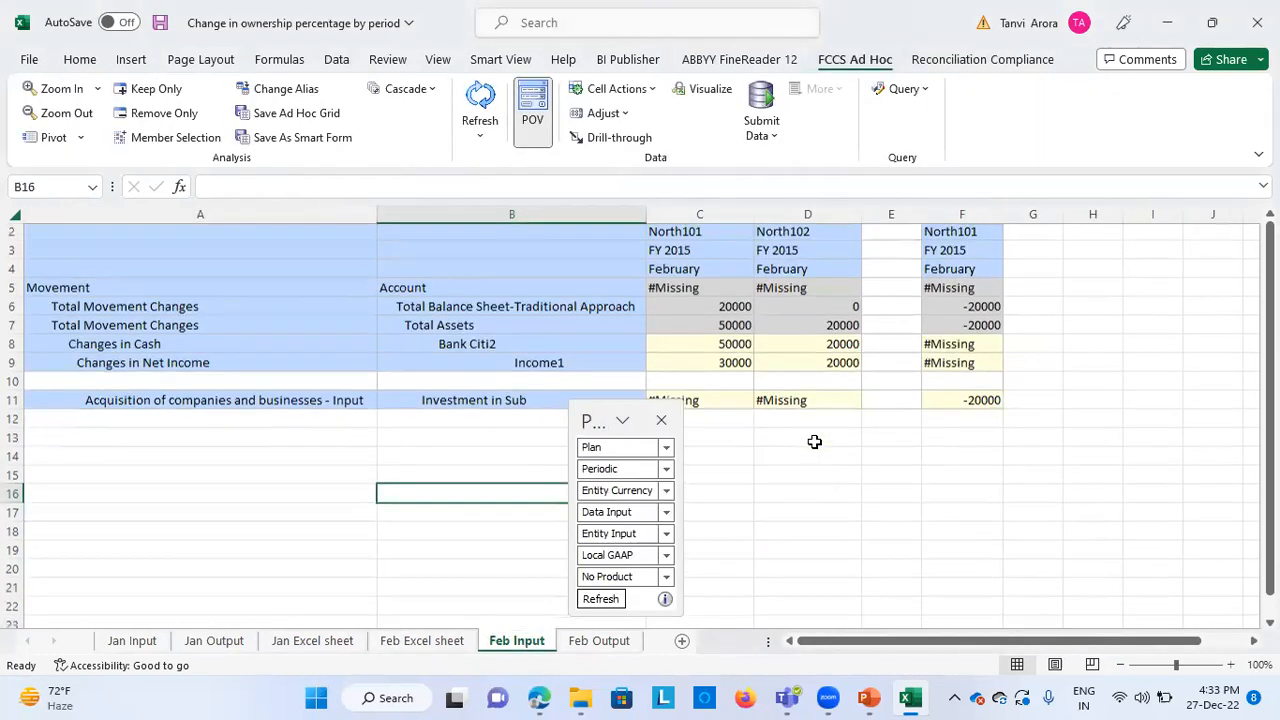
left_click(738, 342)
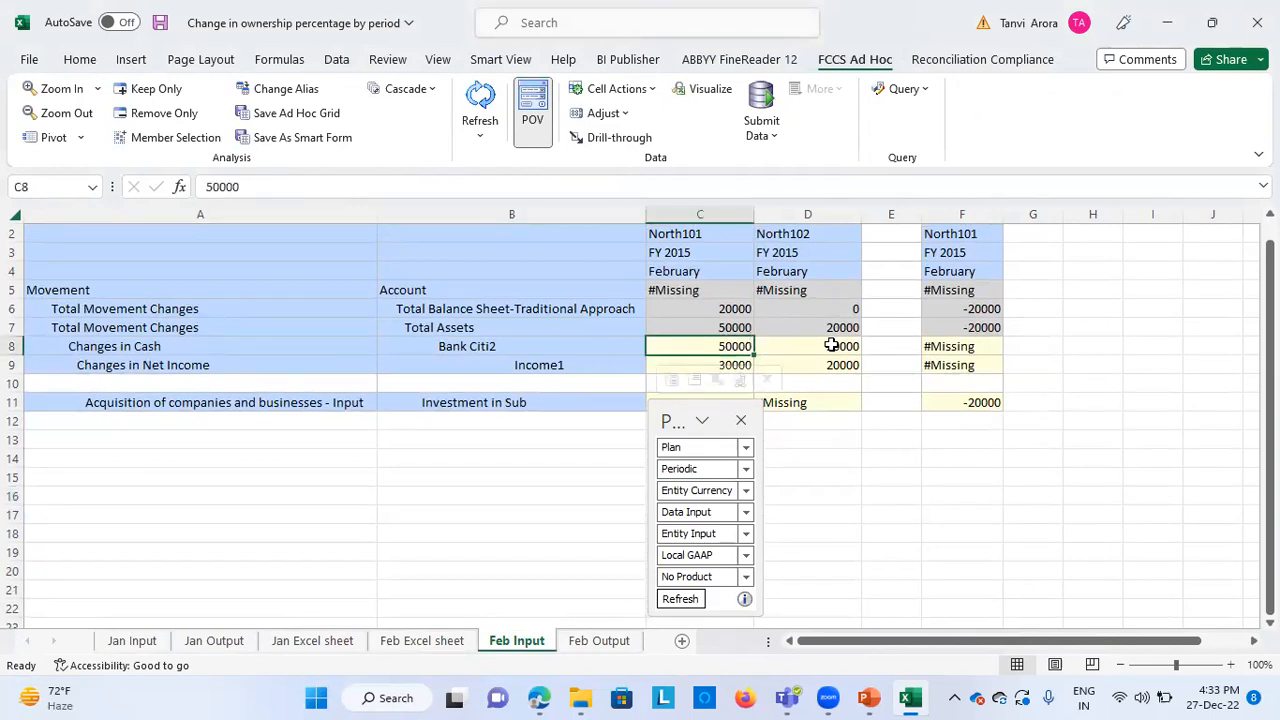
scroll(866, 410, "down", 2)
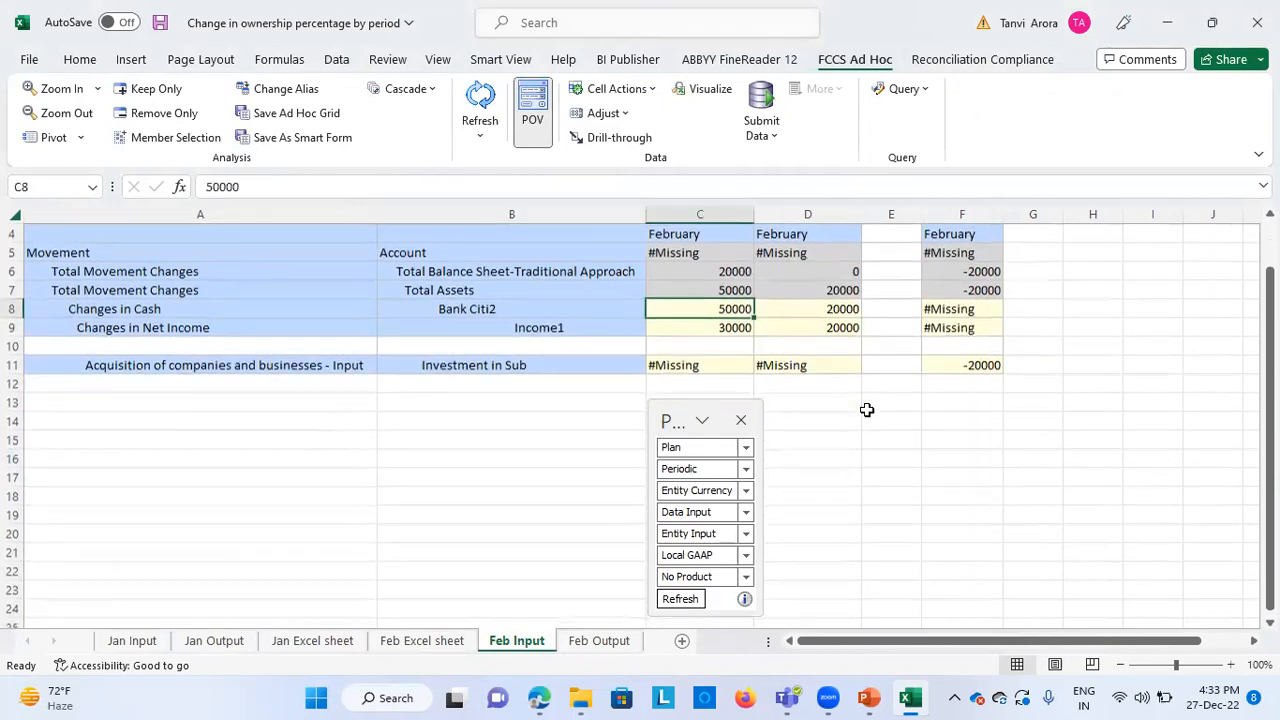
left_click(723, 327)
left_click(803, 327)
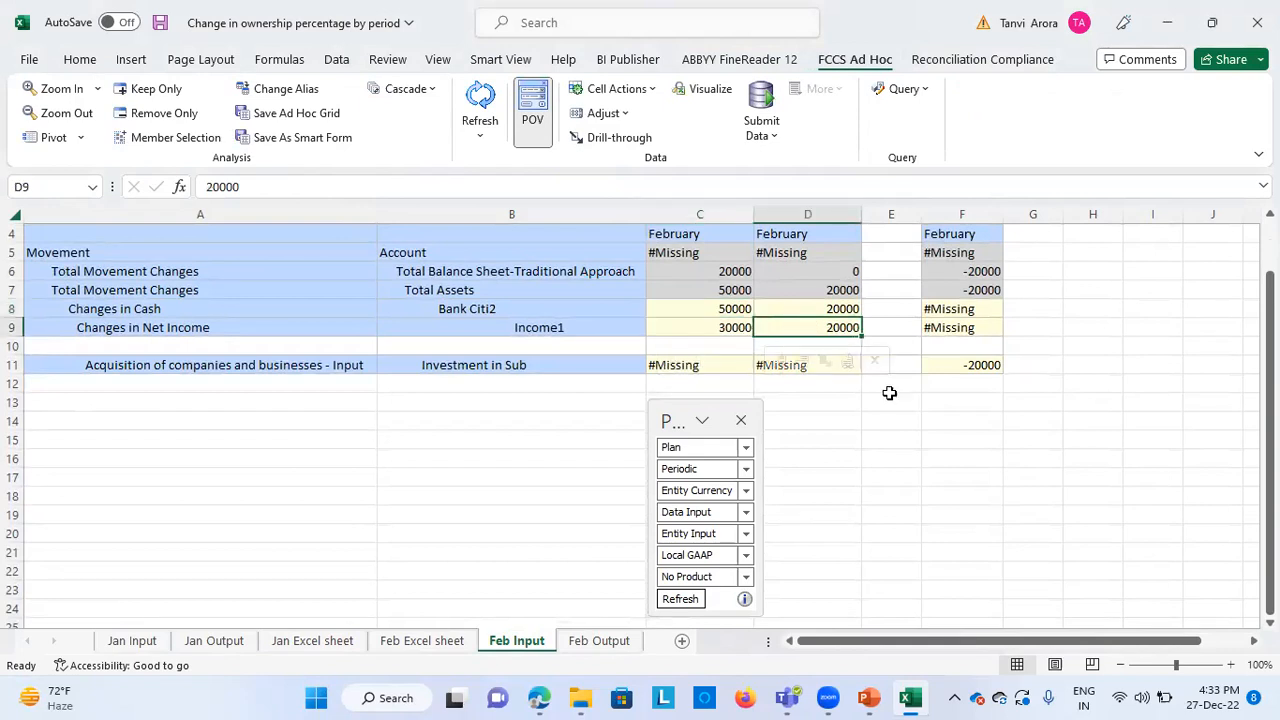
left_click(713, 327)
left_click(812, 329)
scroll(921, 466, "up", 1)
scroll(921, 466, "down", 1)
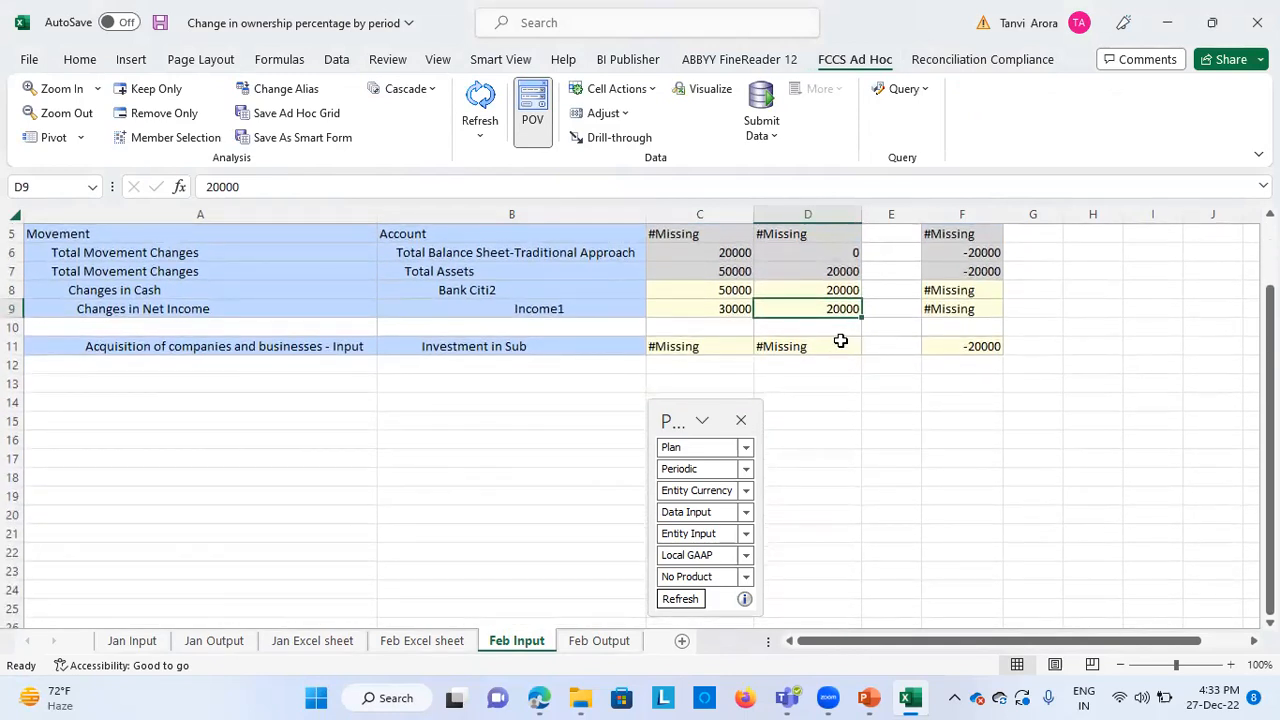
Examine North101's February Investment in Sub movement against the North102 intercompany partner on the Feb Input sheet
left_click(963, 346)
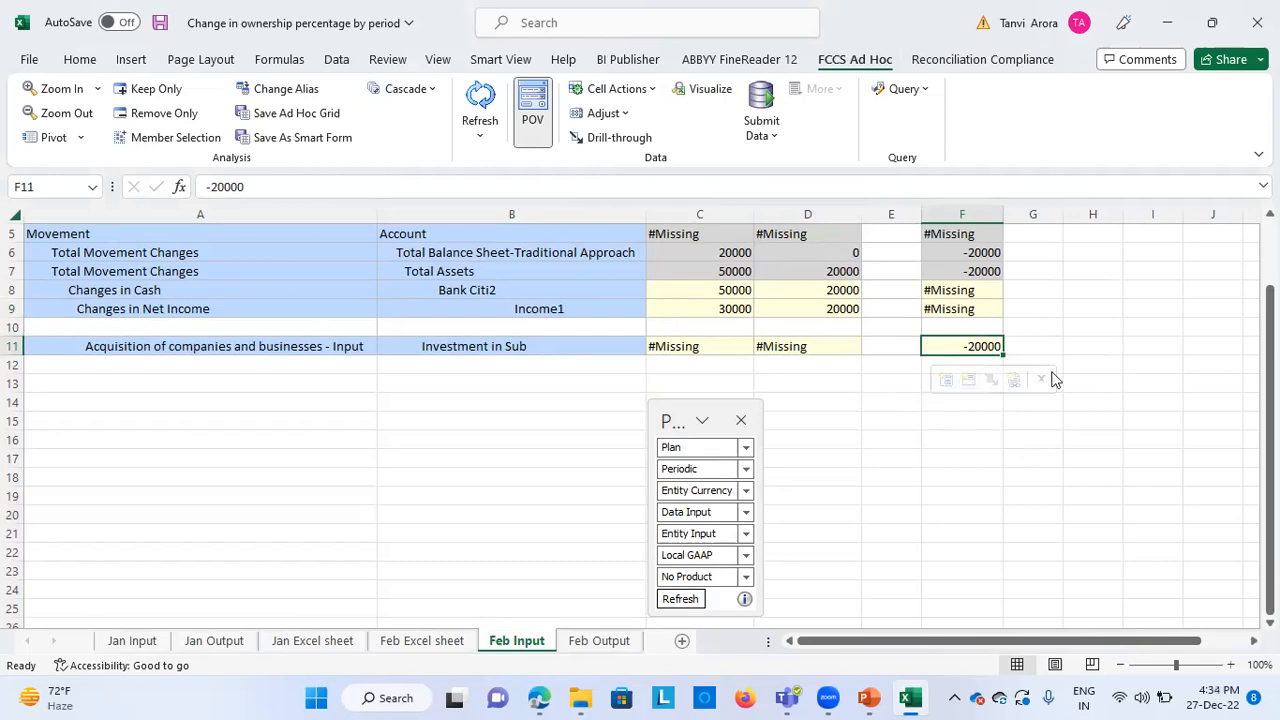
left_click(997, 463)
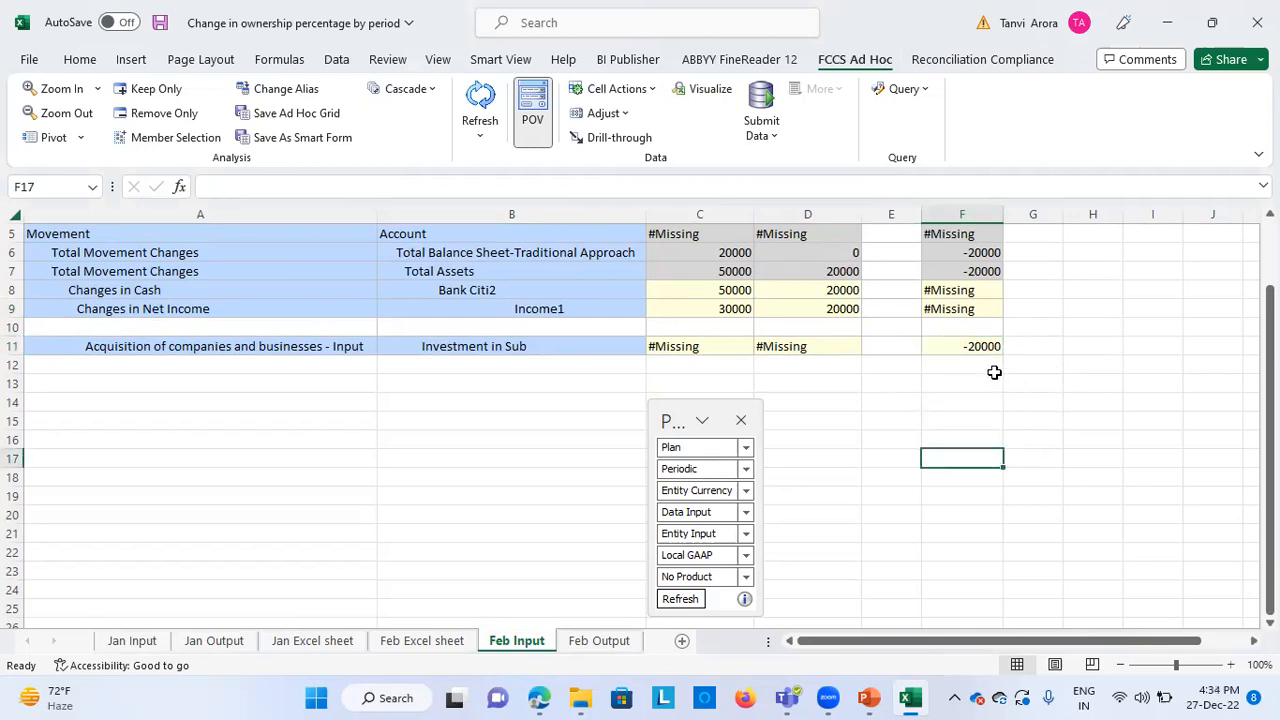
left_click(979, 347)
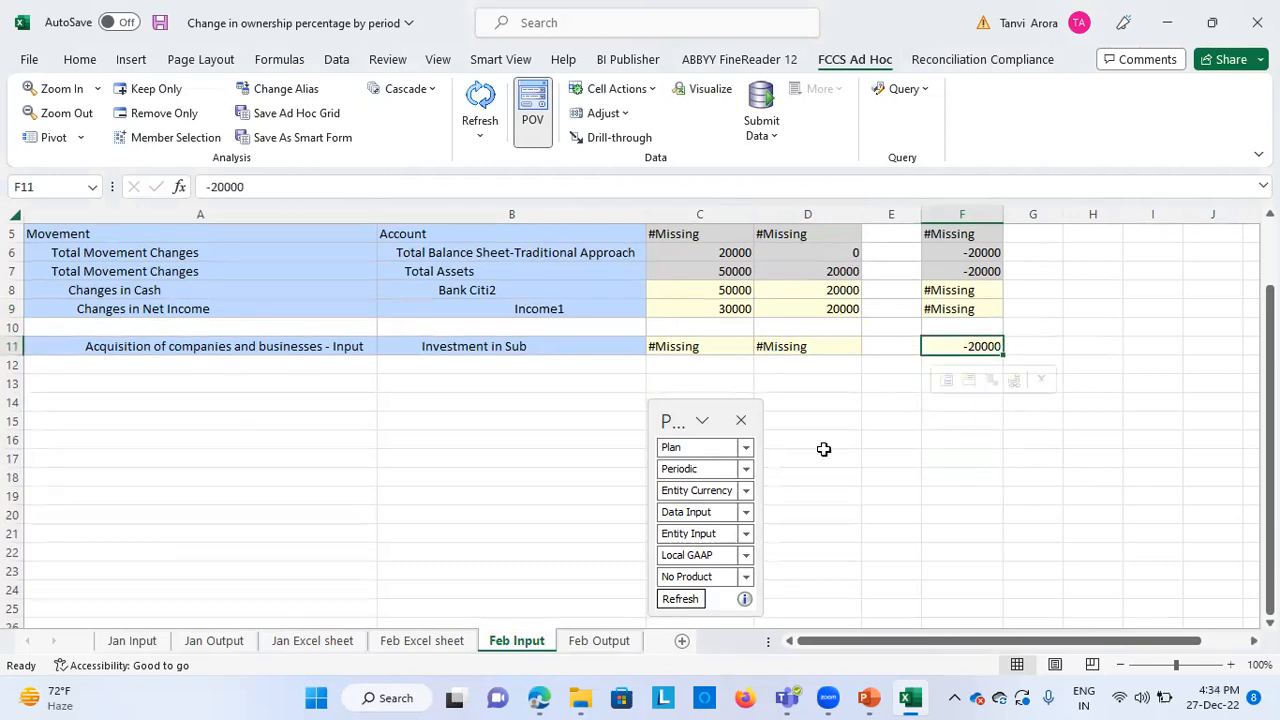
scroll(824, 449, "up", 1)
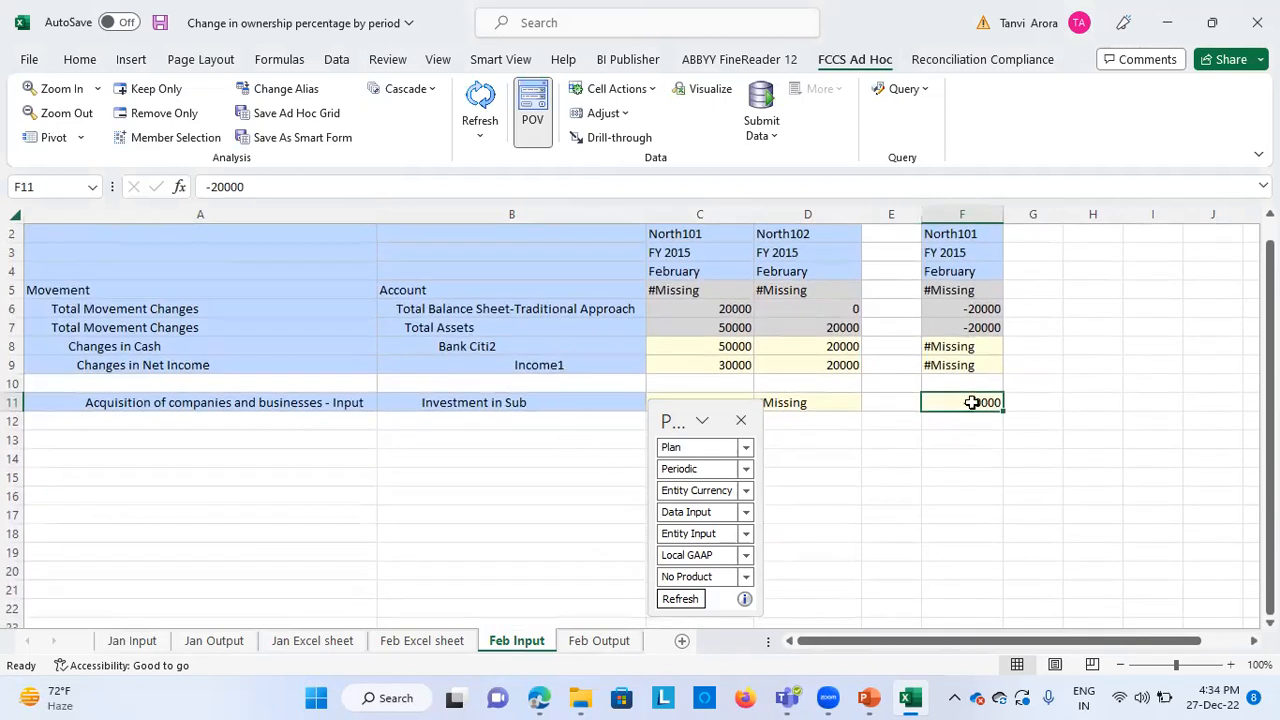
scroll(402, 443, "down", 1)
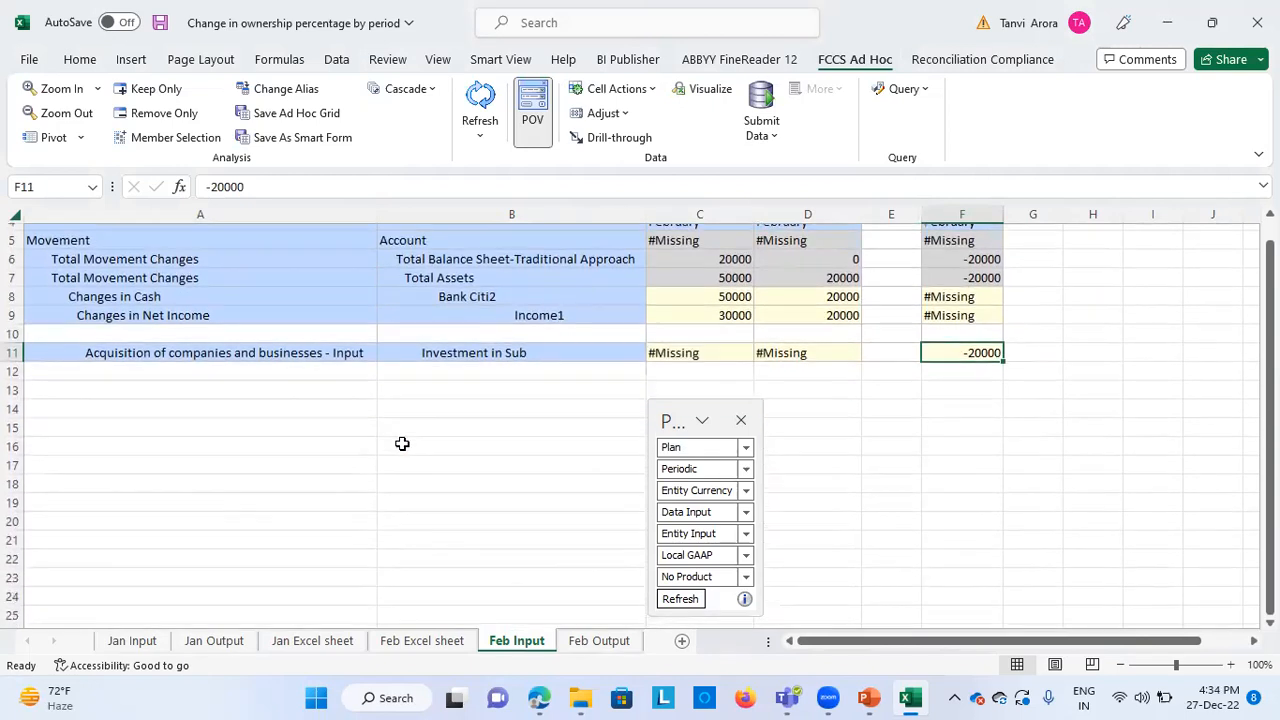
scroll(402, 443, "up", 1)
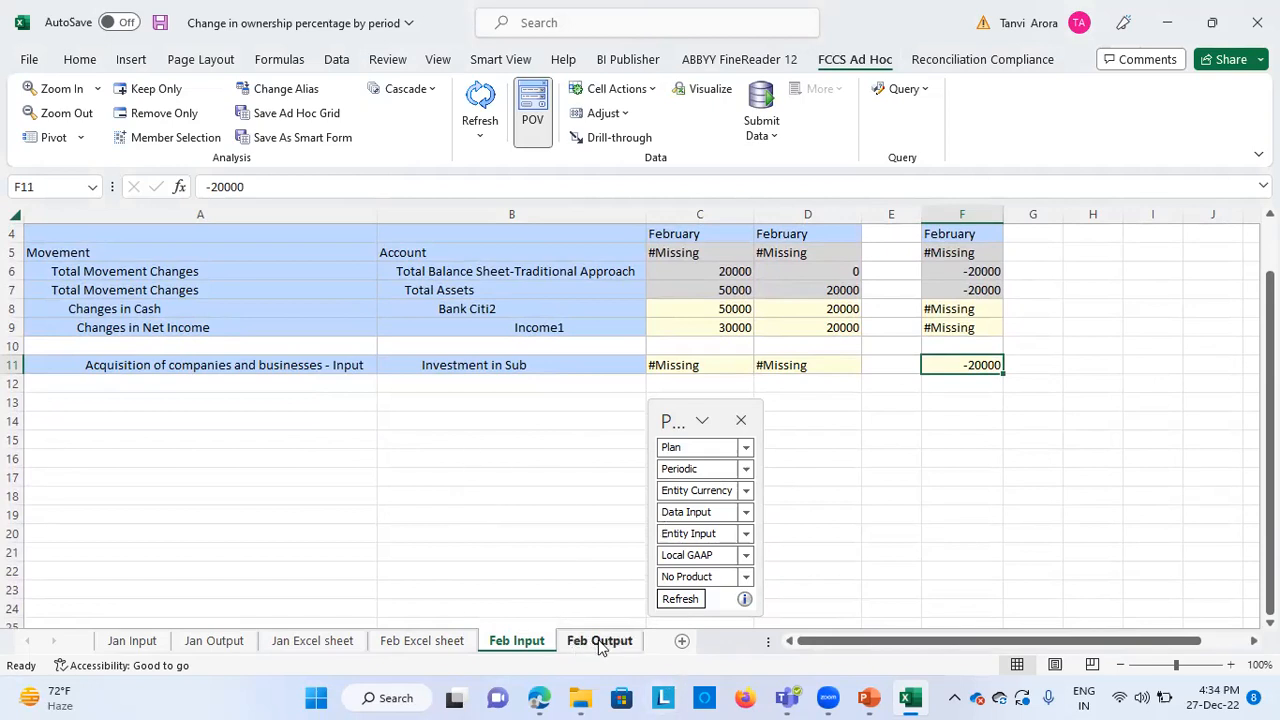
Return to the Feb Excel sheet and check the Machine2 amounts and the holding company's Investment in Subsidiary
left_click(463, 645)
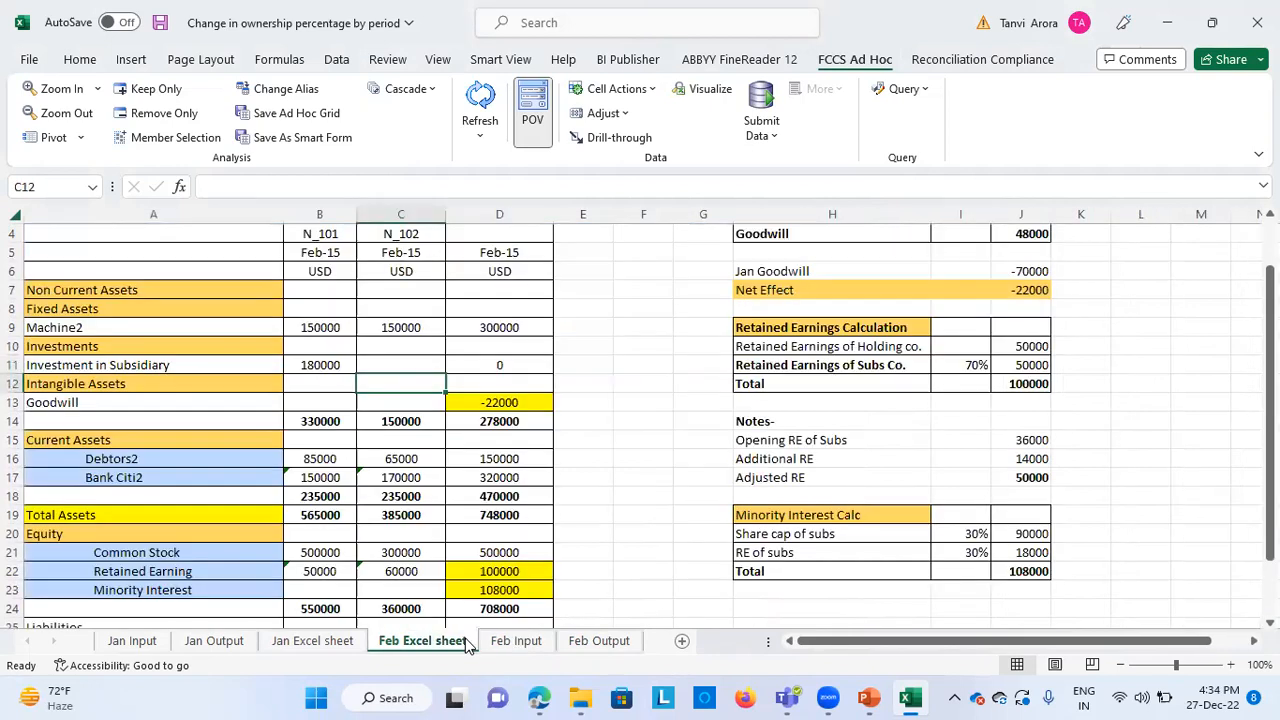
left_click(608, 452)
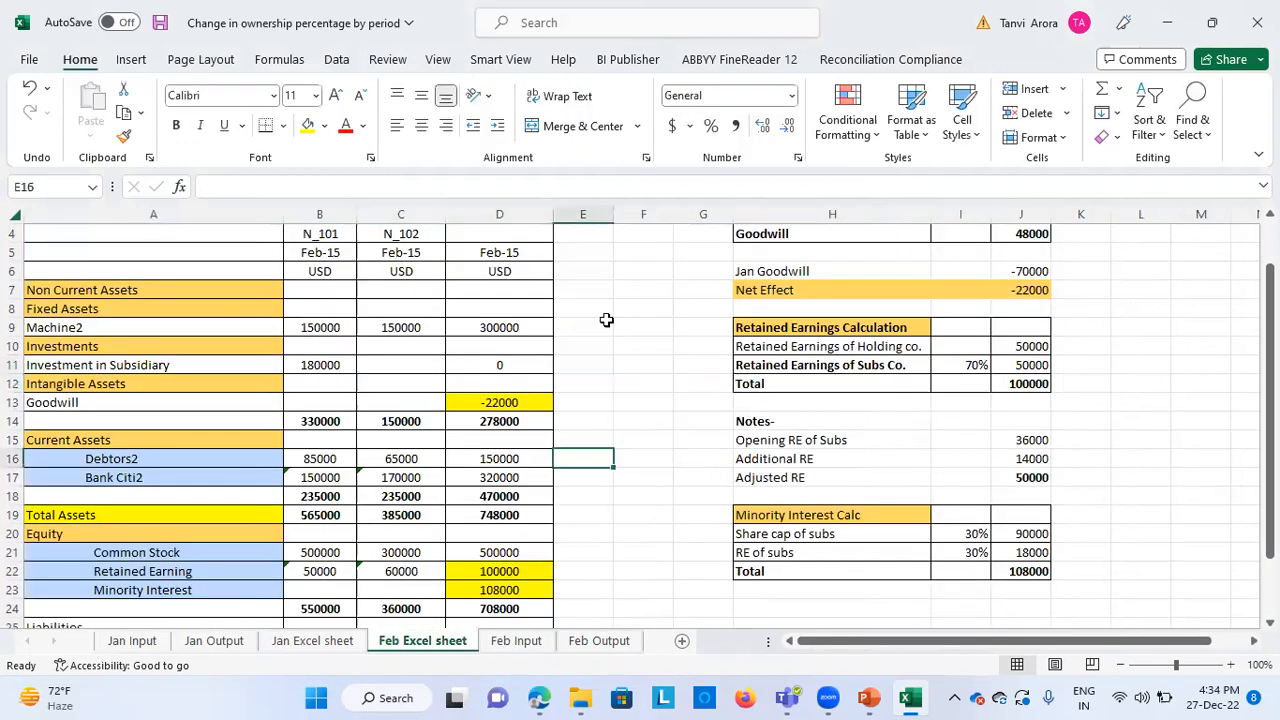
left_click(430, 361)
left_click(320, 330)
left_click(380, 340)
left_click(494, 330)
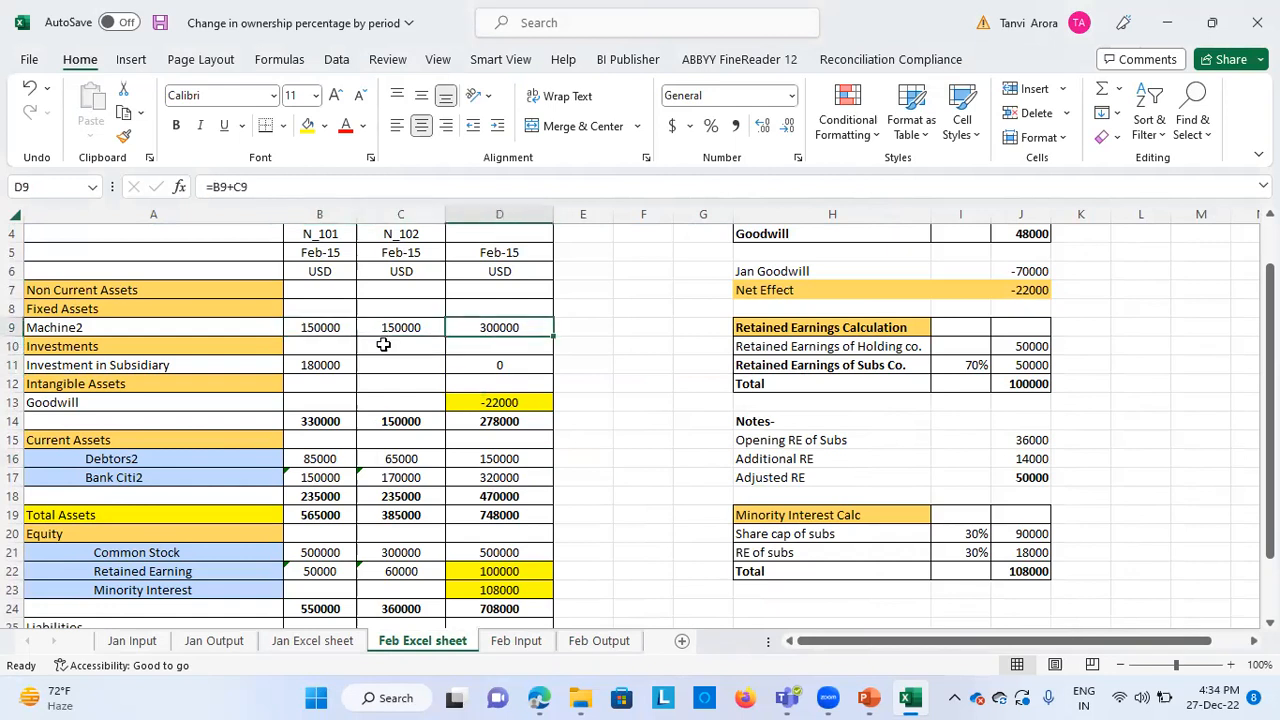
left_click(334, 362)
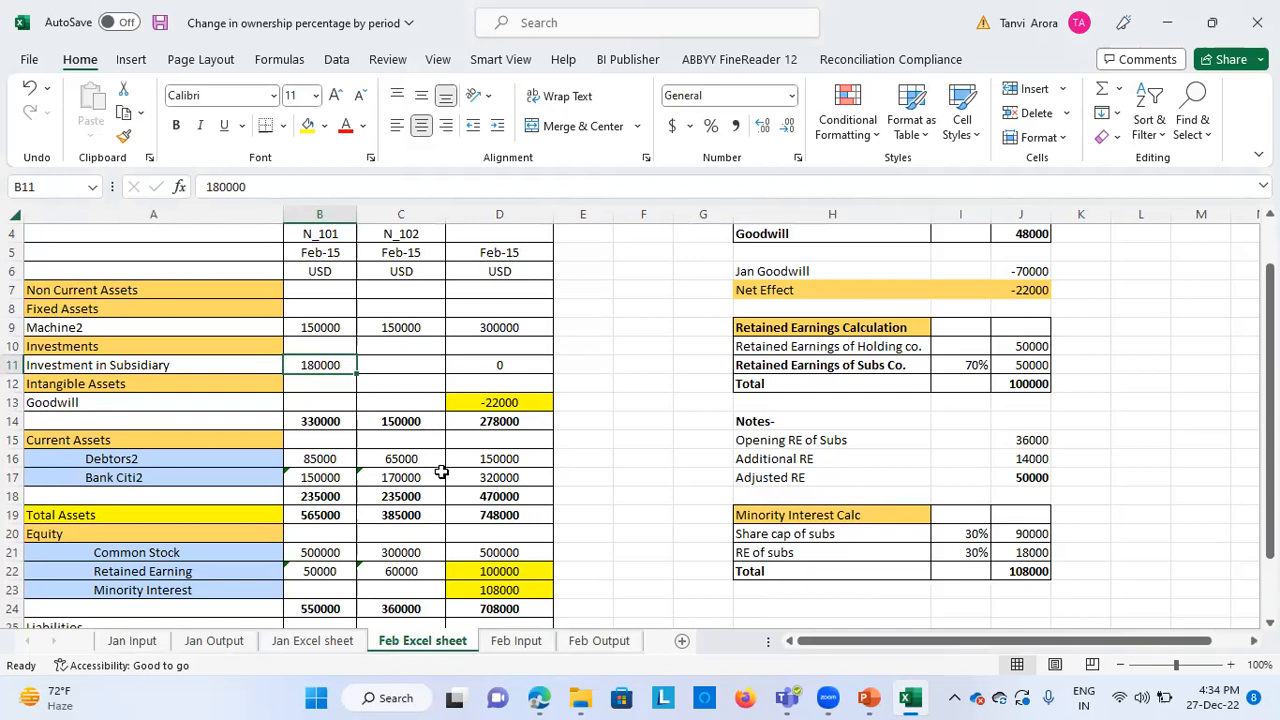
Trace the consolidated February Goodwill to the Net Effect line of the Goodwill Calculation
left_click(531, 403)
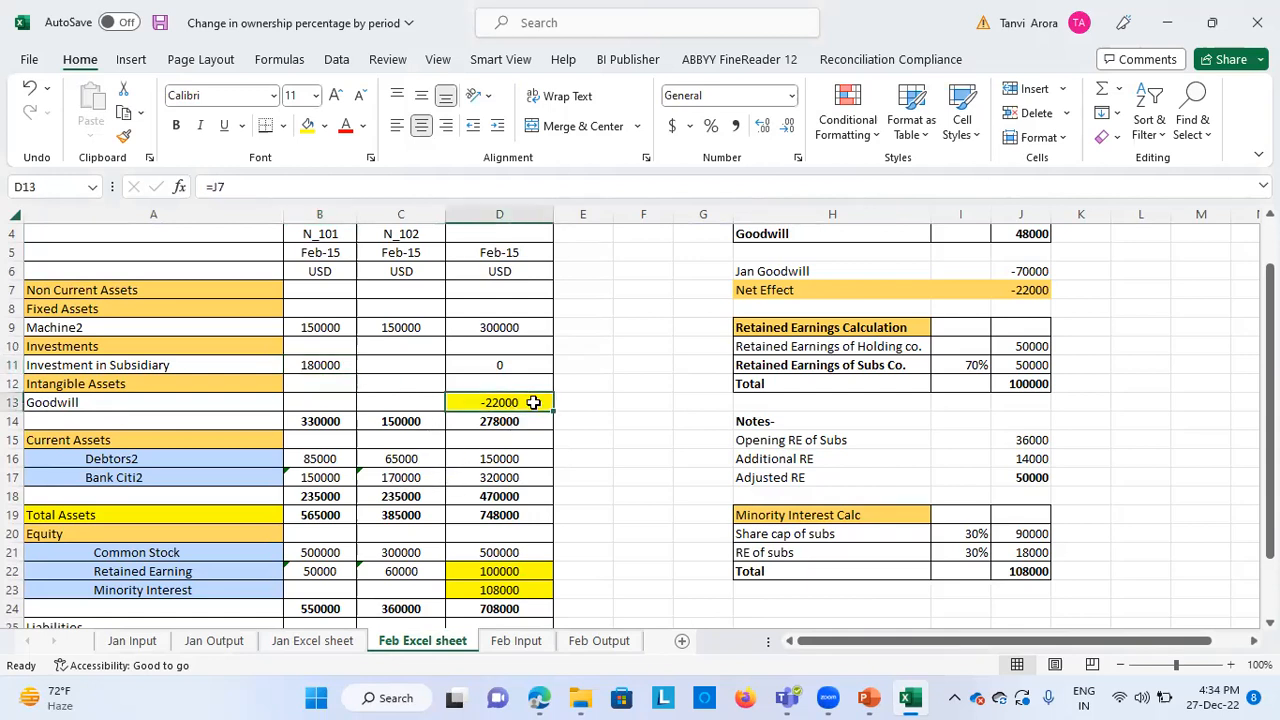
scroll(1028, 281, "up", 2)
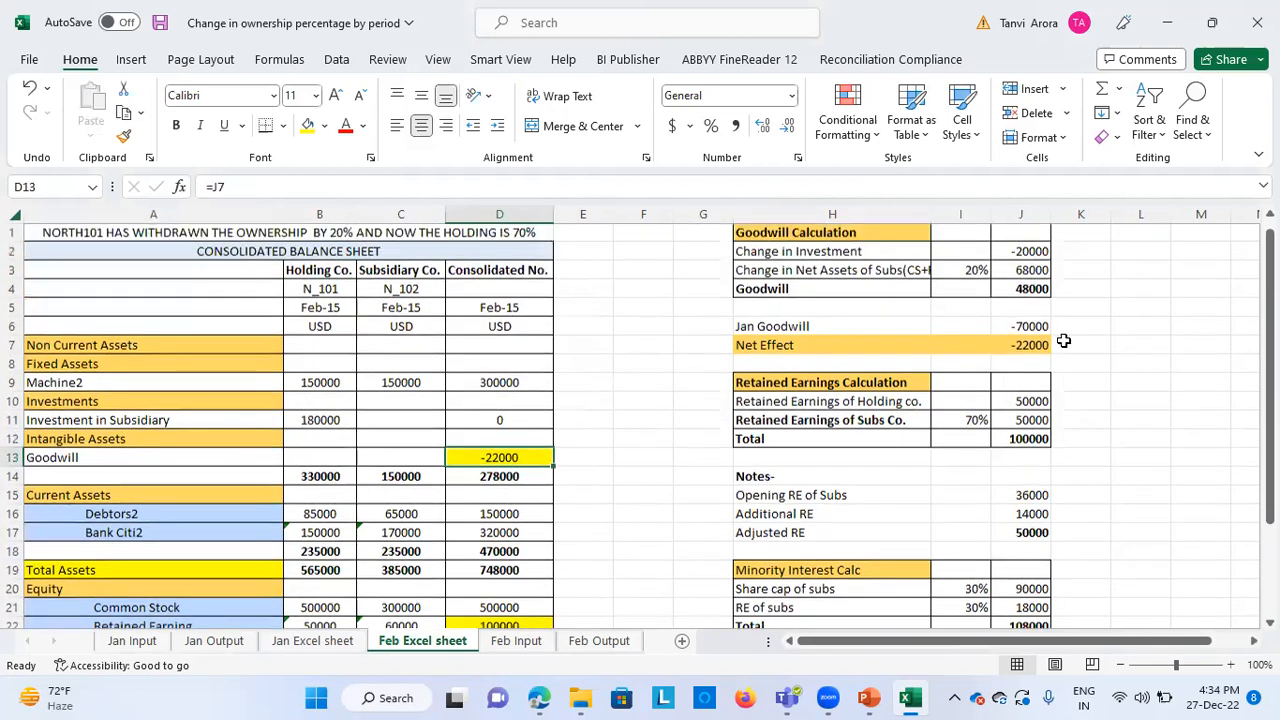
left_click(1036, 348)
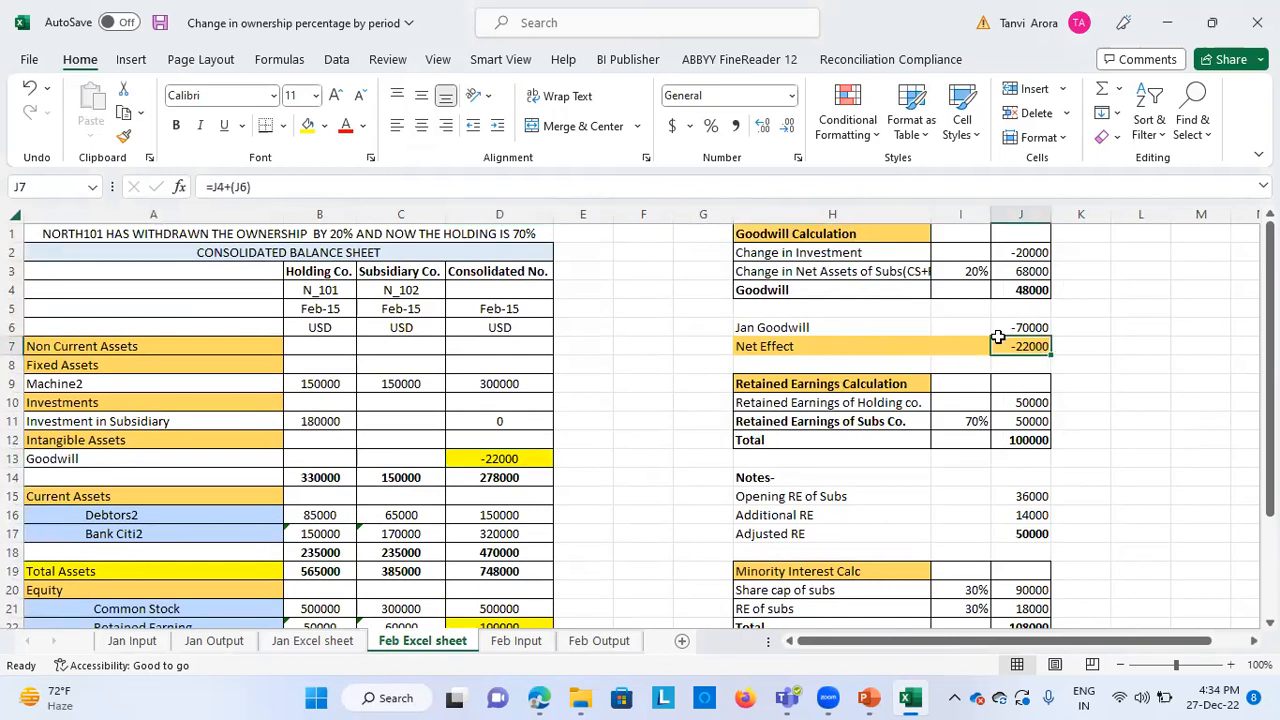
Check the holding company's Debtors2 amount and the Bank Citi2 formulas of both companies
left_click(316, 515)
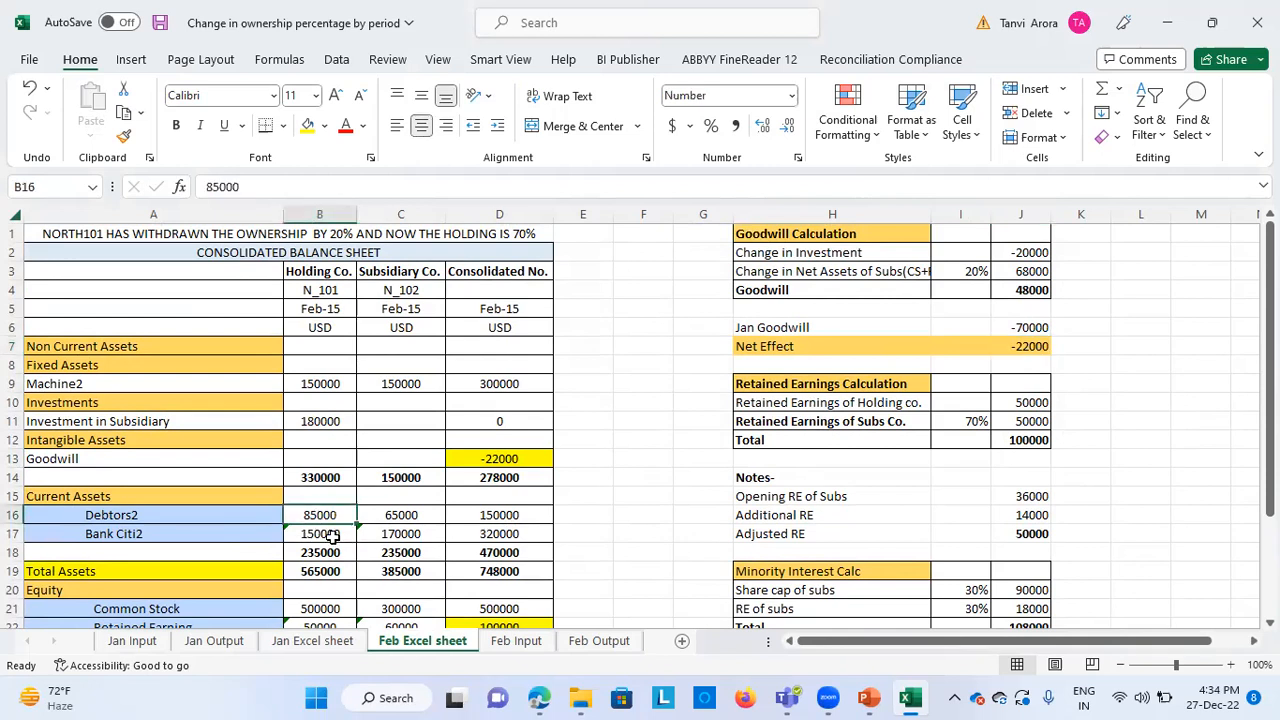
left_click(332, 535)
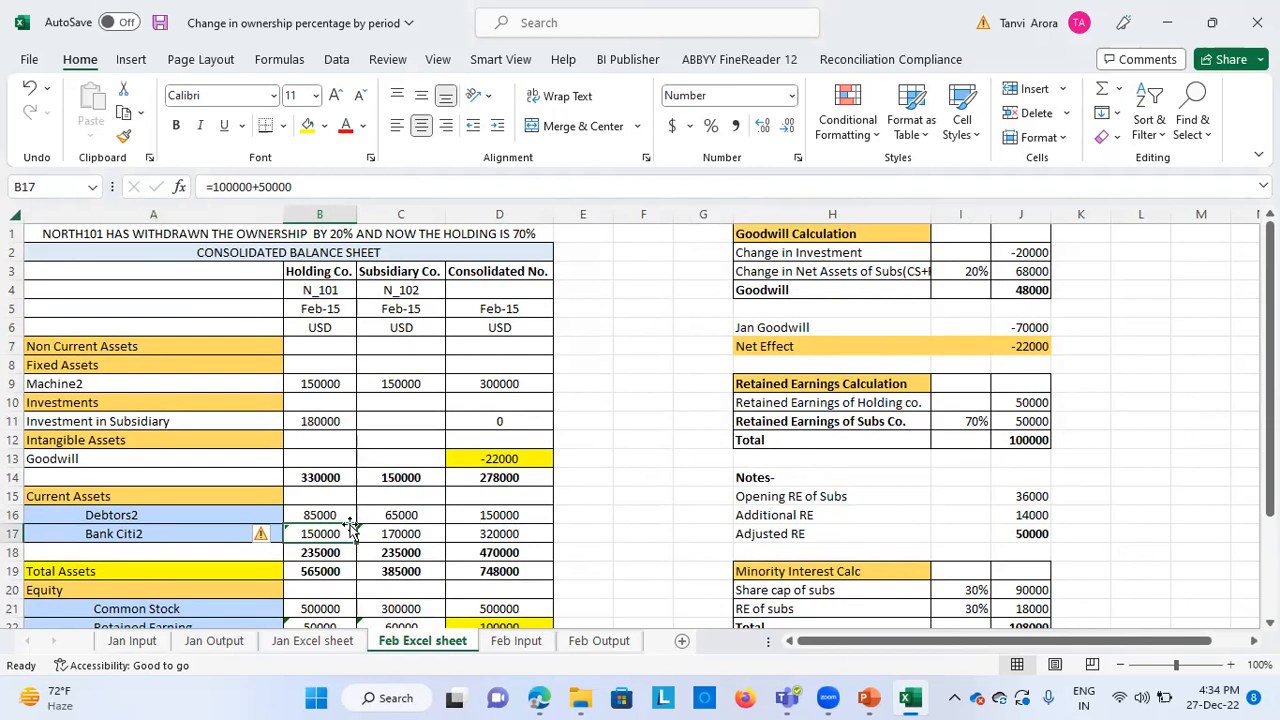
left_click(400, 535)
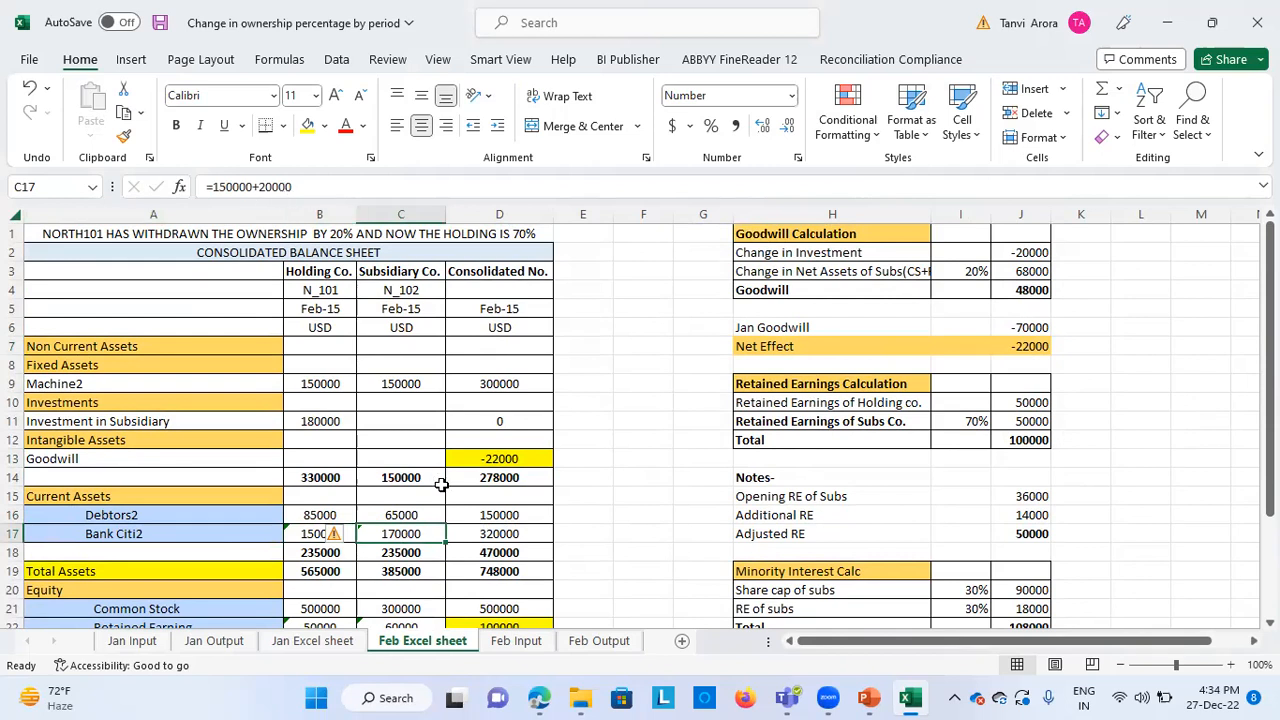
Check the holding company's Common Stock and the Retained Earning formulas of both companies in the Equity section
scroll(627, 552, "down", 1)
scroll(627, 552, "down", 1)
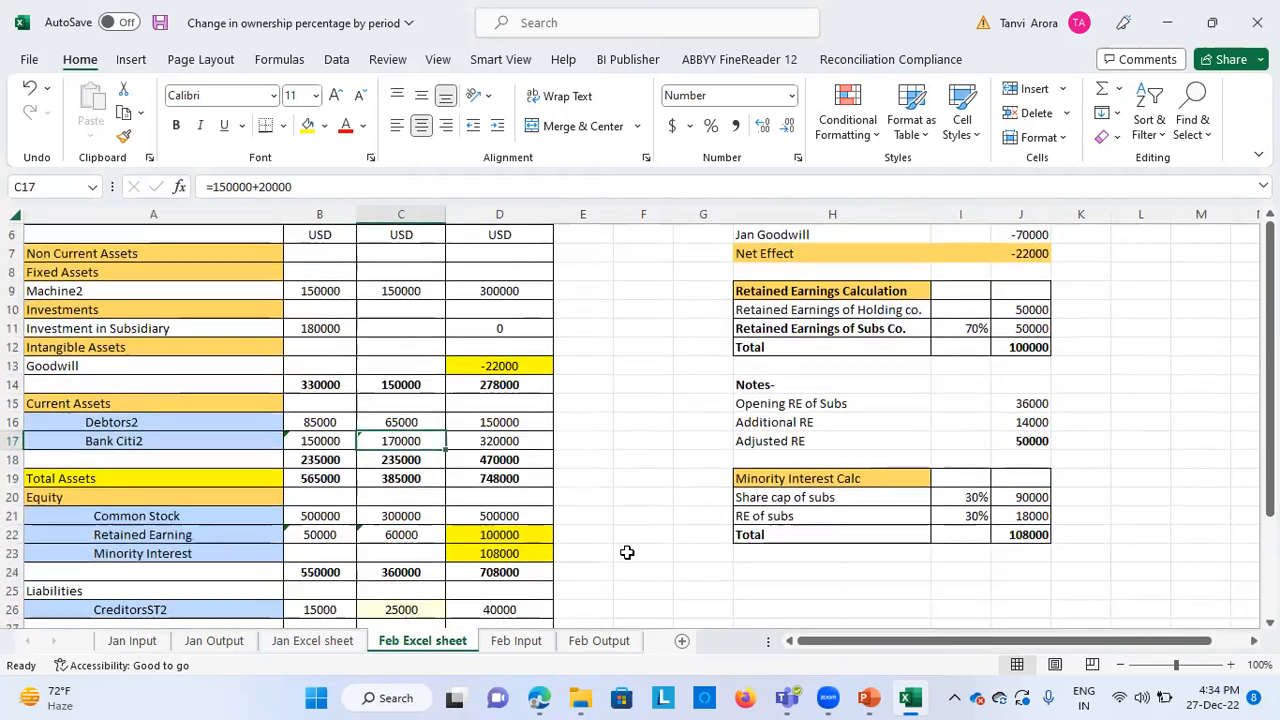
left_click(340, 515)
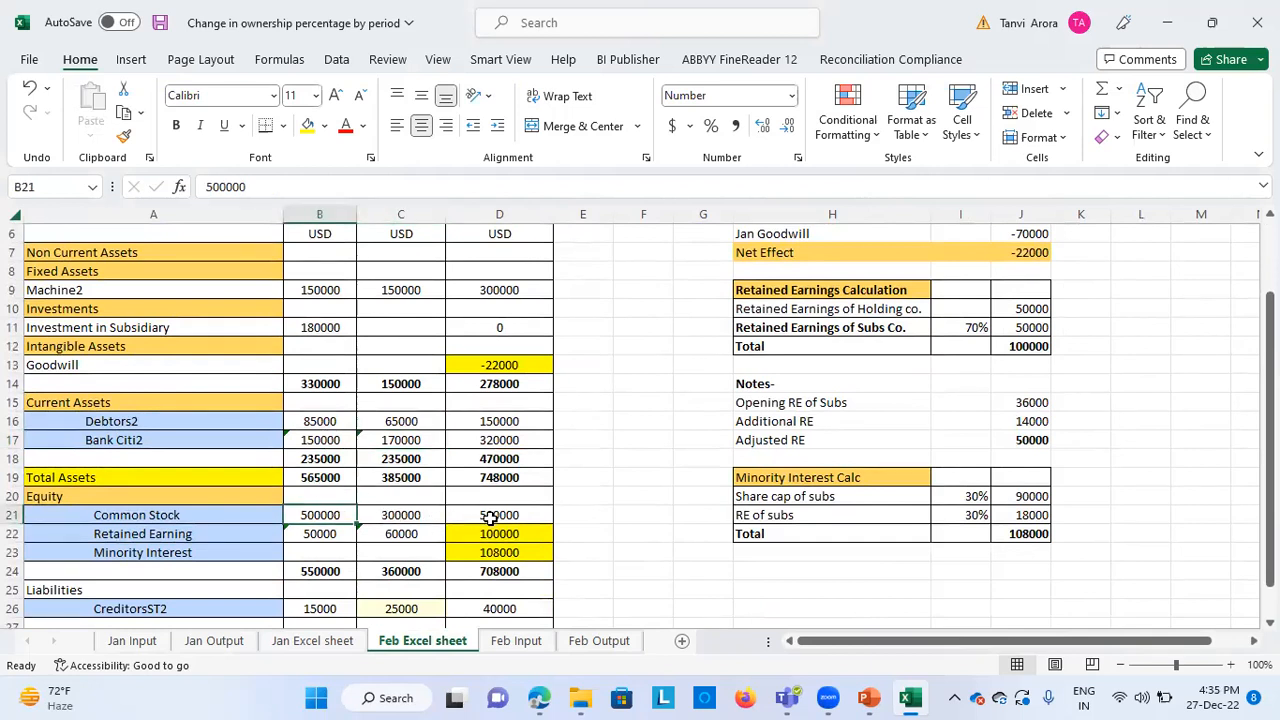
left_click(322, 533)
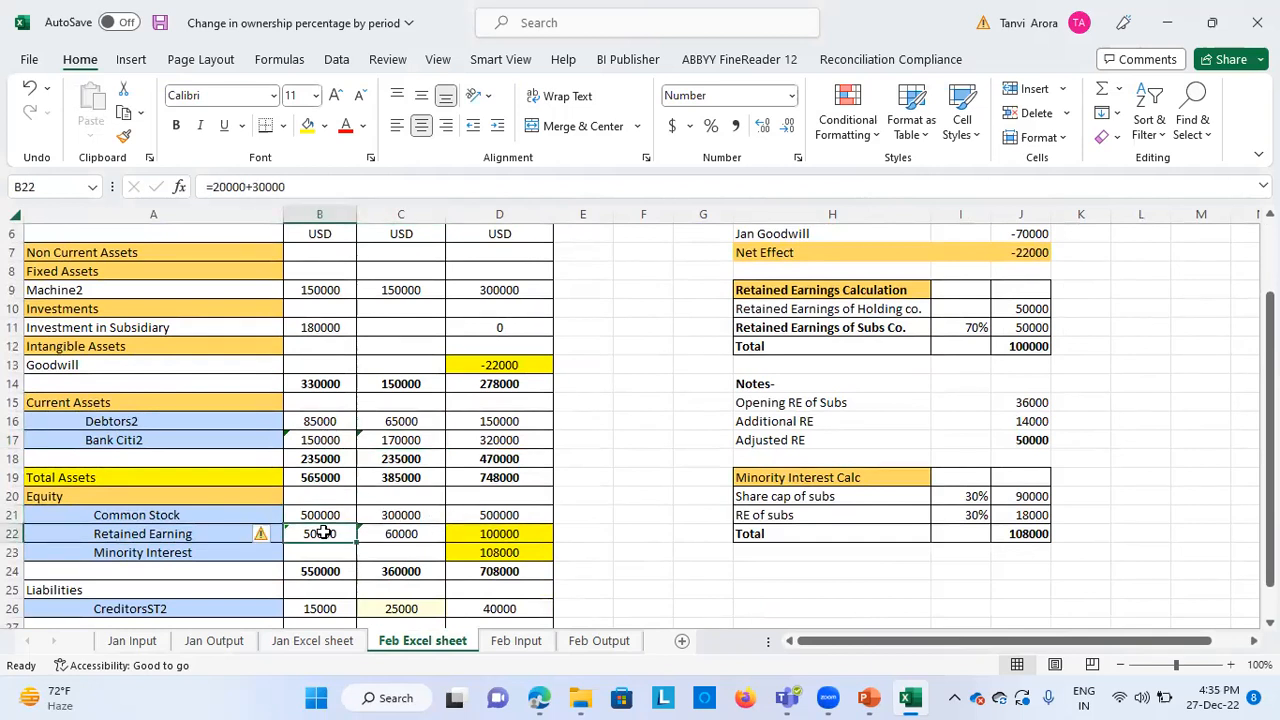
left_click(415, 533)
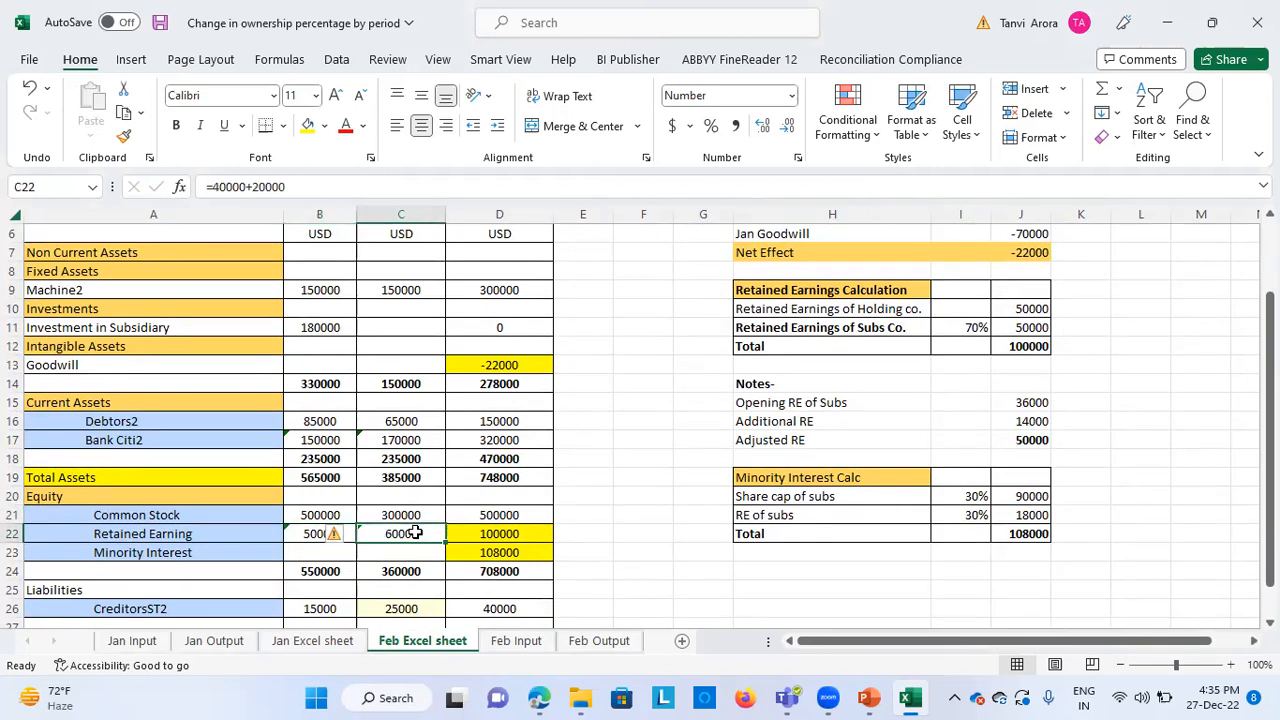
Check the holding company's Retained Earning formula and the consolidated Retained Earning, Minority Interest and Investment in Subsidiary cells for February
left_click(328, 534)
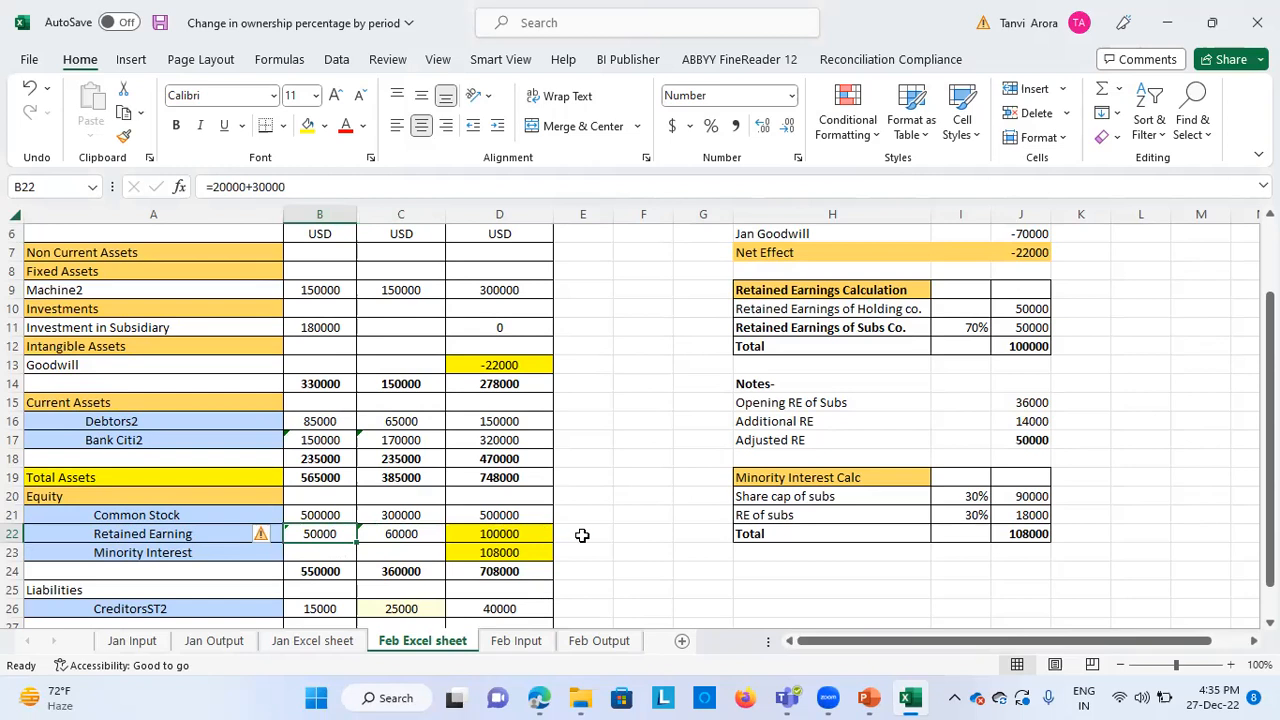
scroll(582, 535, "down", 2)
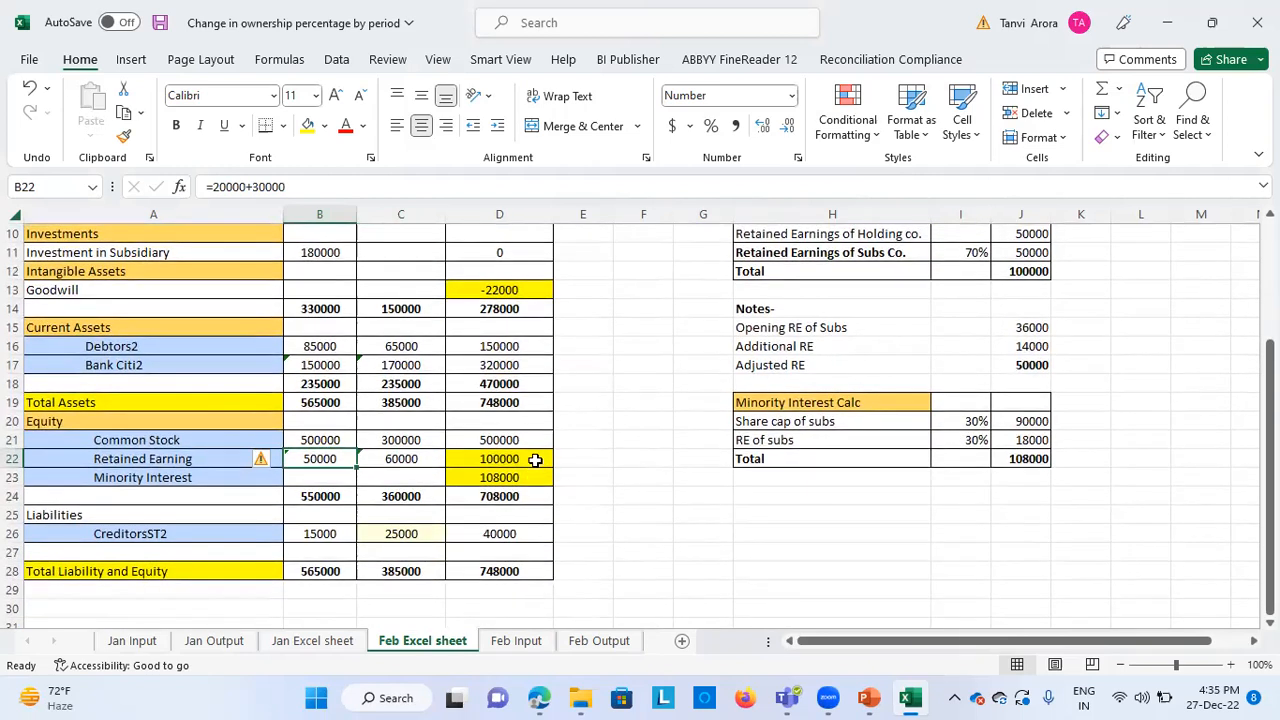
left_click(535, 459)
left_click(536, 475)
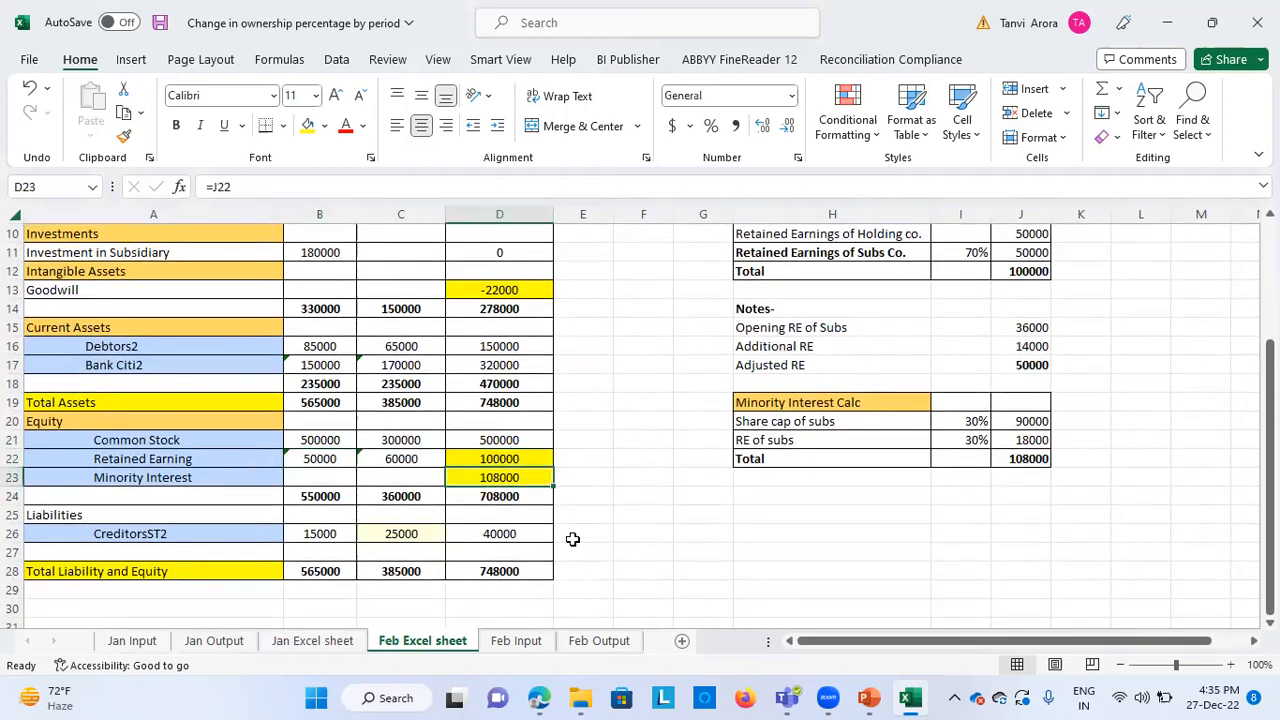
scroll(670, 547, "up", 2)
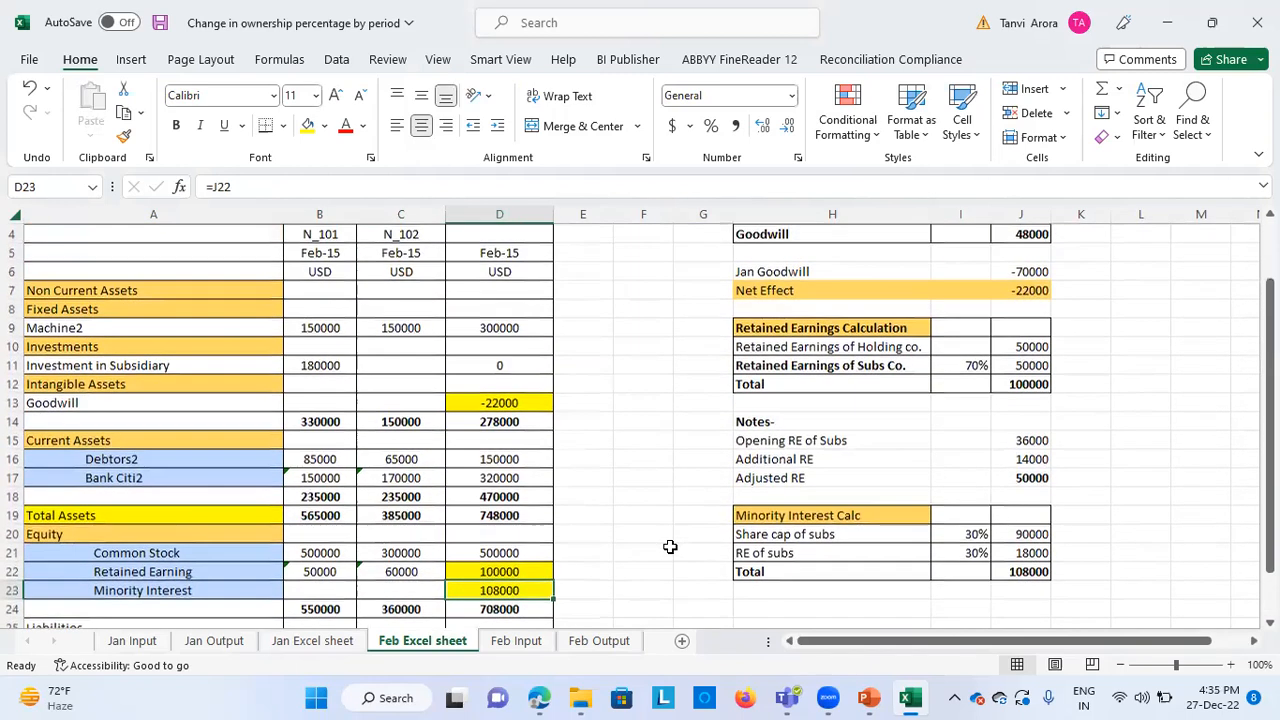
left_click(505, 362)
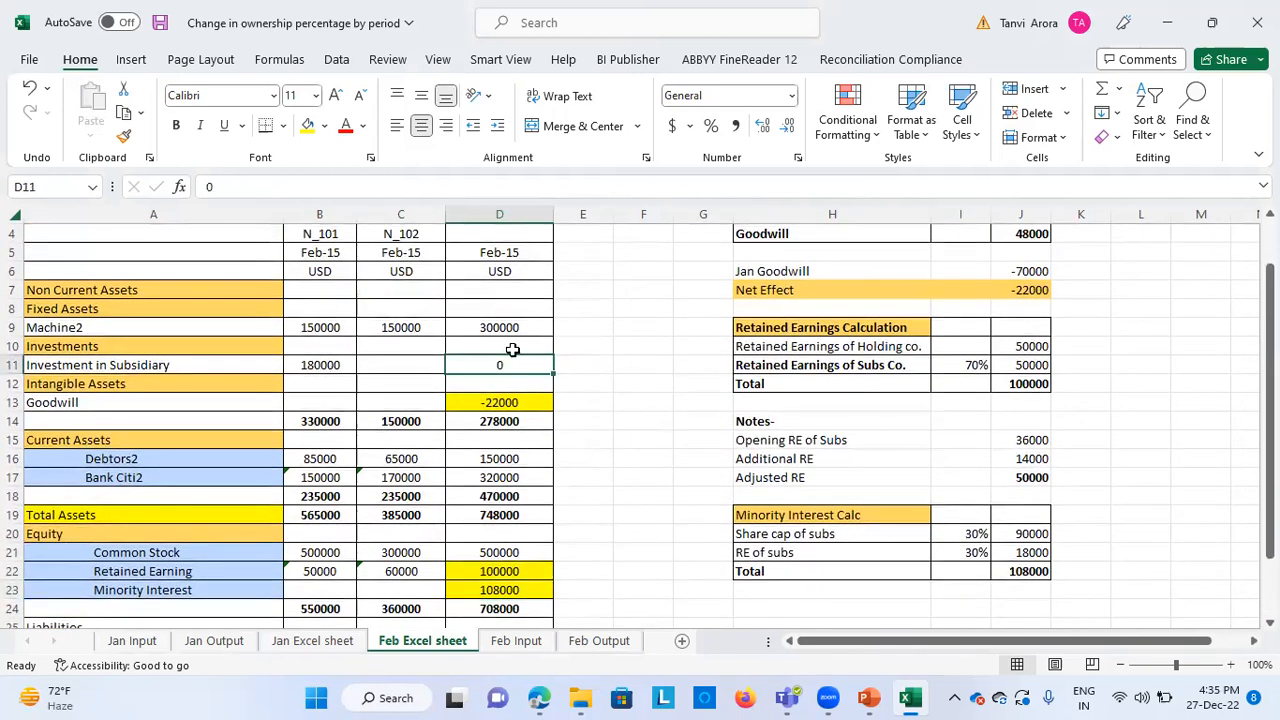
Widen column H of the Feb Excel sheet to fit the full Change in Net Assets of Subs(CS+RE) label
scroll(700, 457, "up", 1)
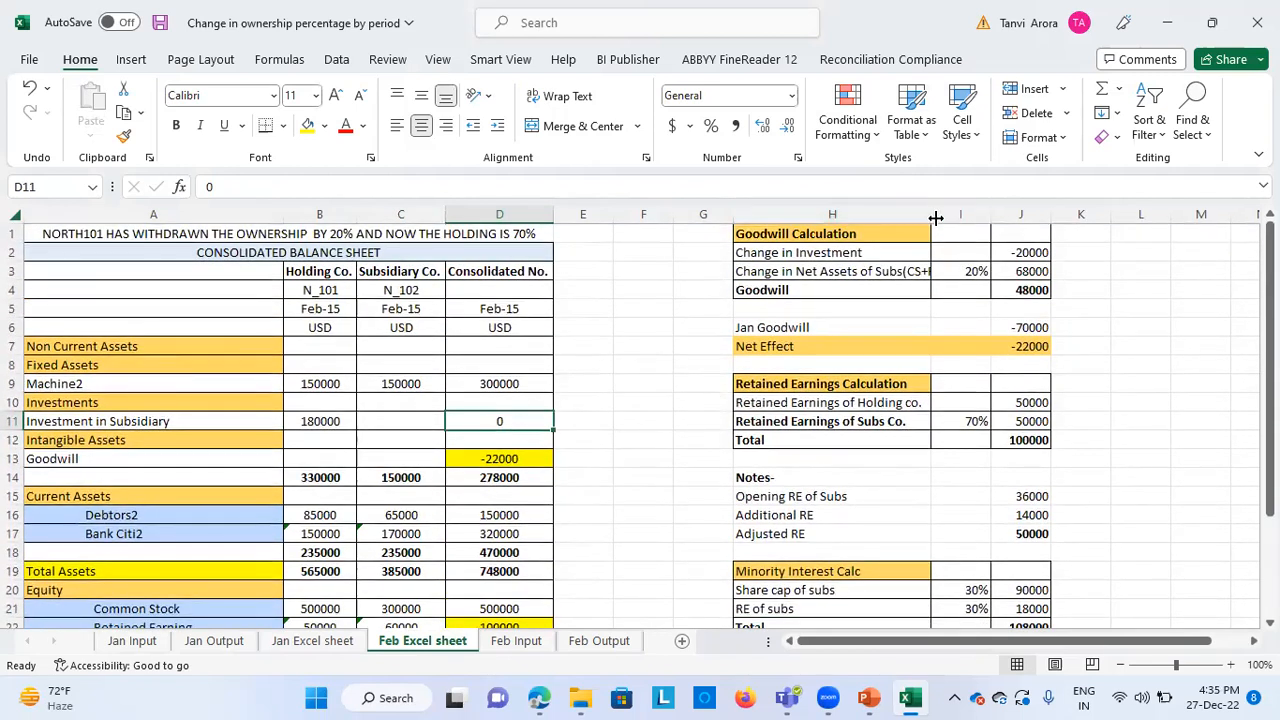
left_click_drag(930, 215, 970, 215)
left_click(1193, 371)
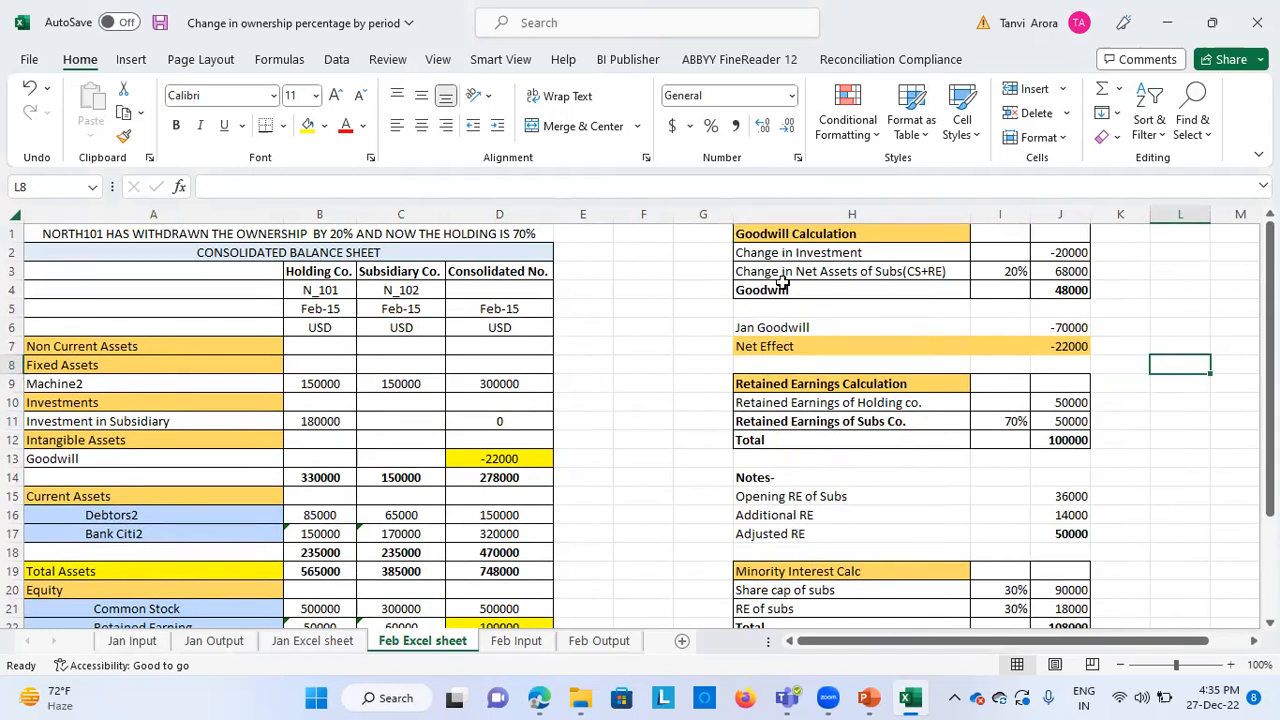
Examine the Change in Investment line and the Change in Net Assets of Subs formula in the Goodwill Calculation
left_click(879, 257)
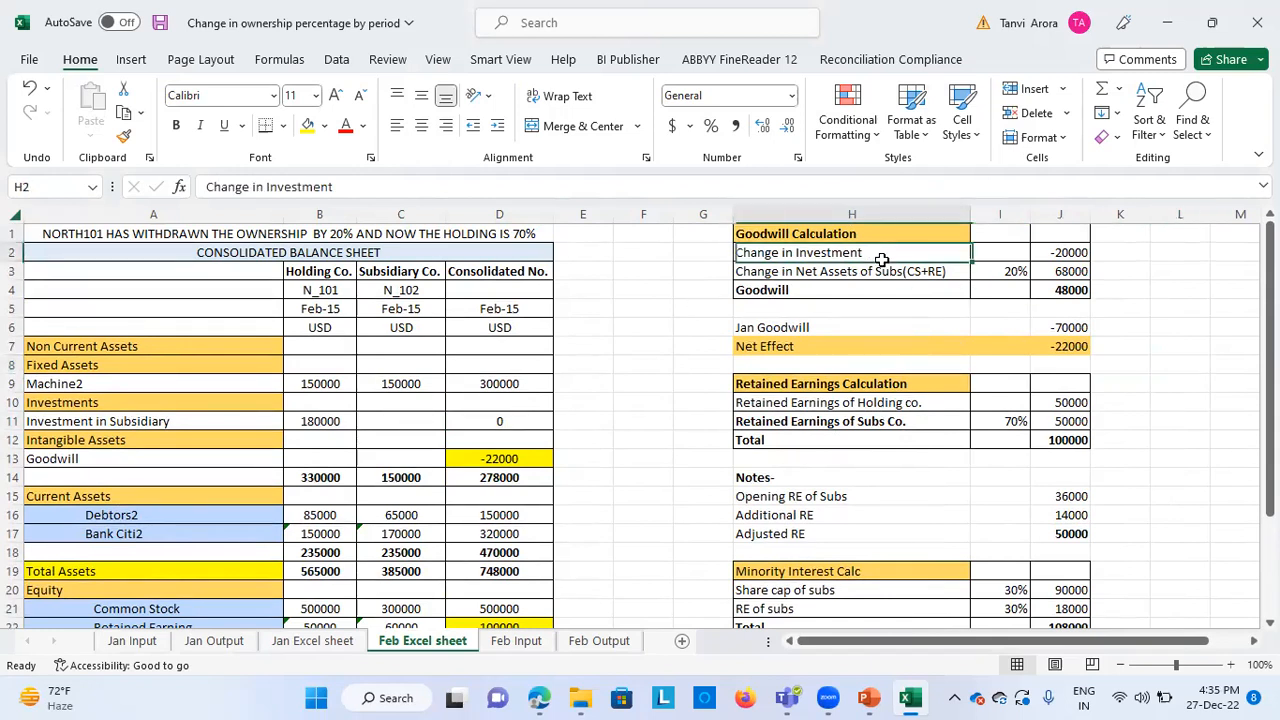
left_click(634, 312)
left_click(846, 252)
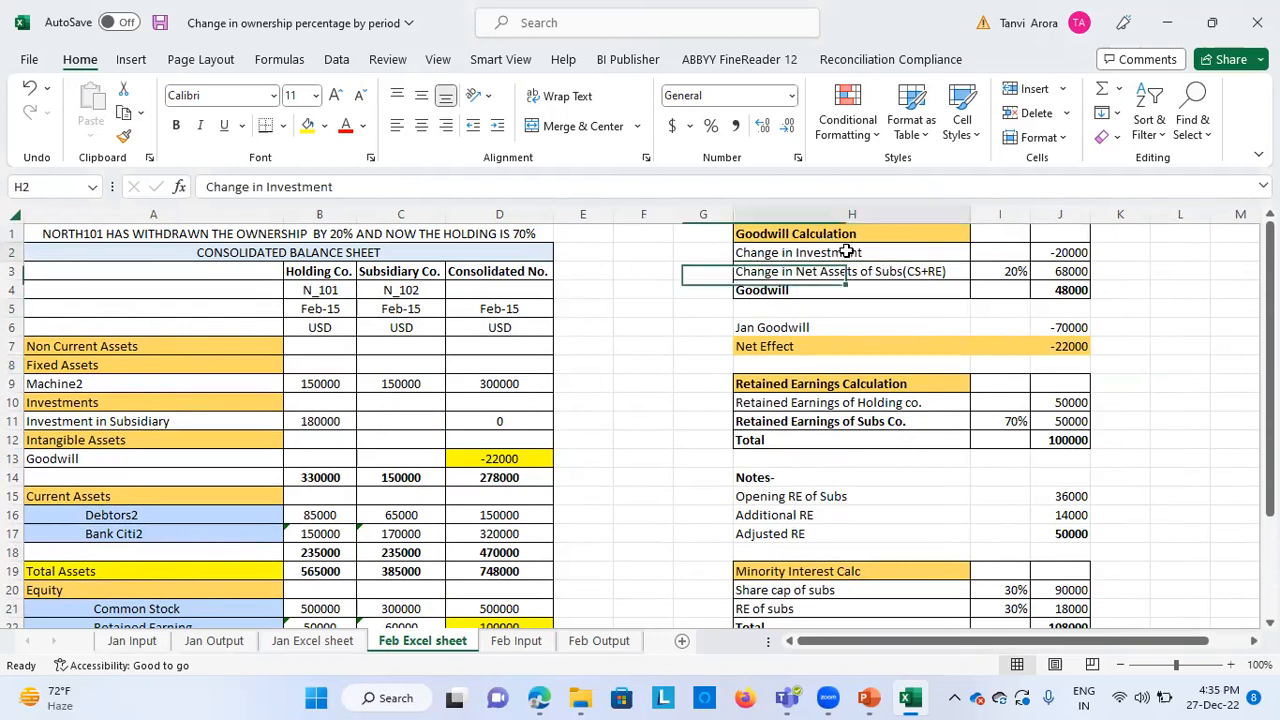
double_click(1074, 272)
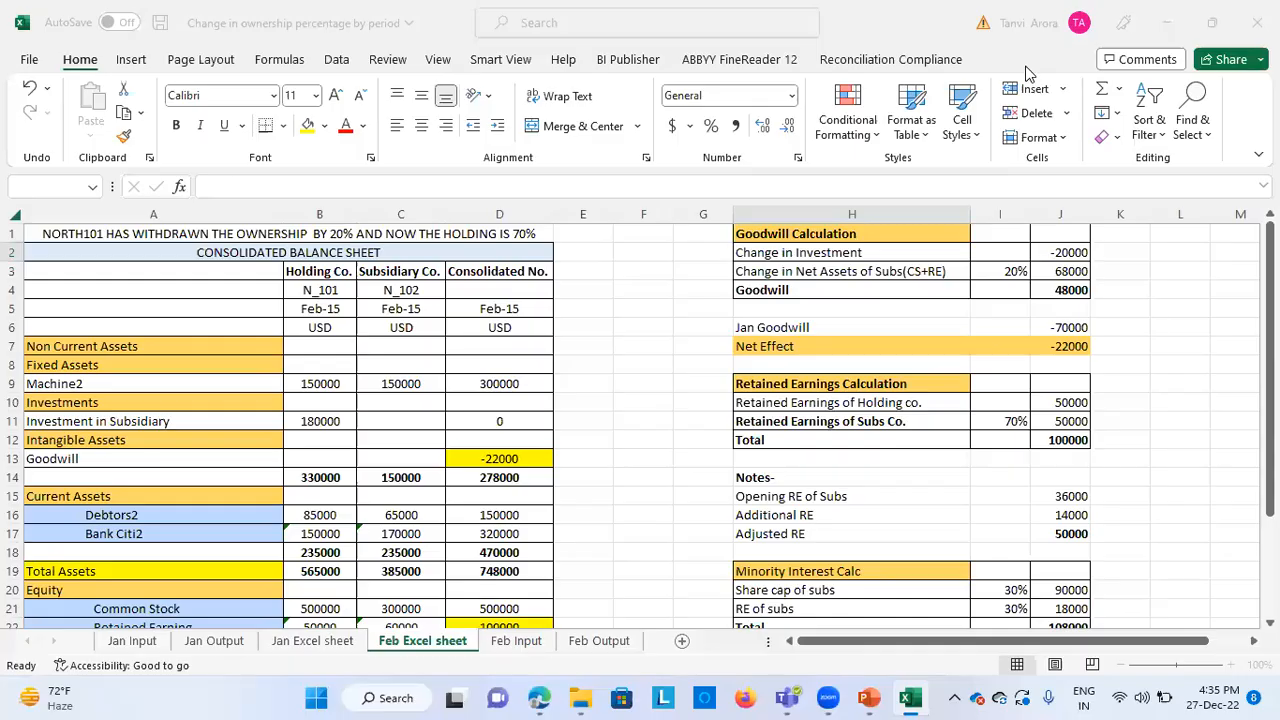
left_click(945, 272)
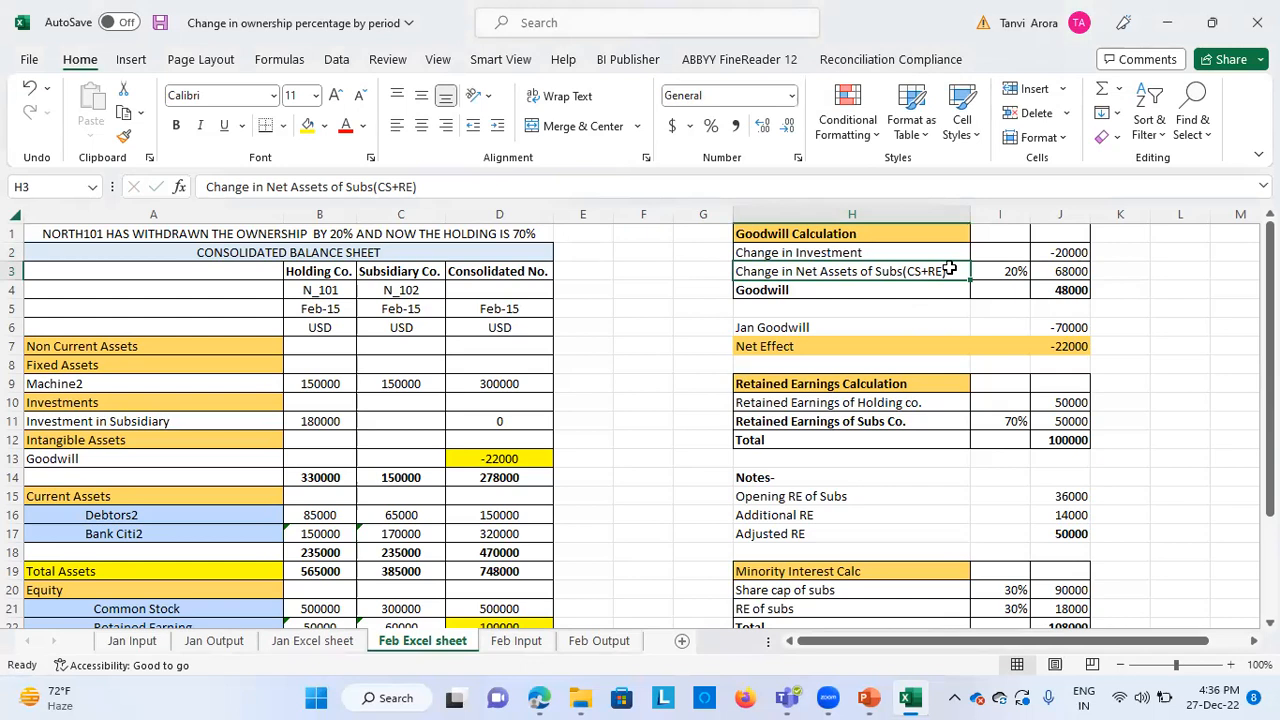
left_click(1062, 270)
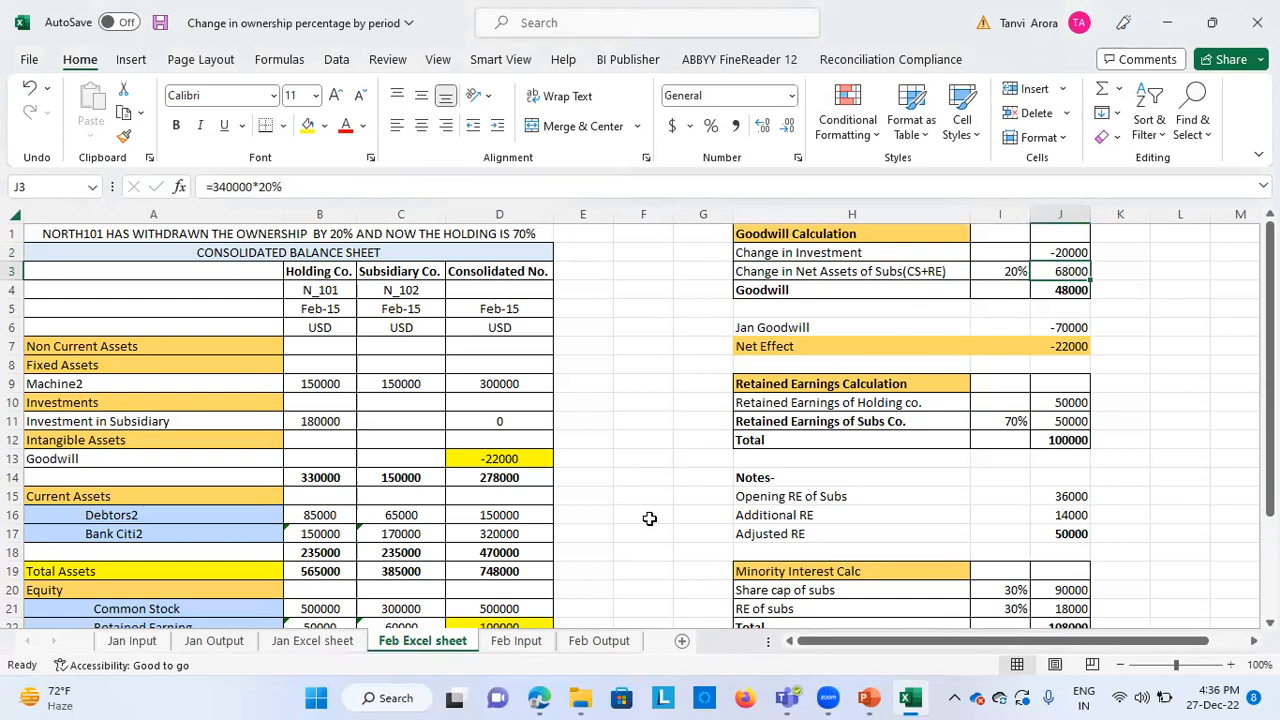
Trace the net assets base to the subsidiary's Common Stock and its Retained Earning on the Jan Excel sheet
scroll(649, 518, "down", 1)
left_click(421, 551)
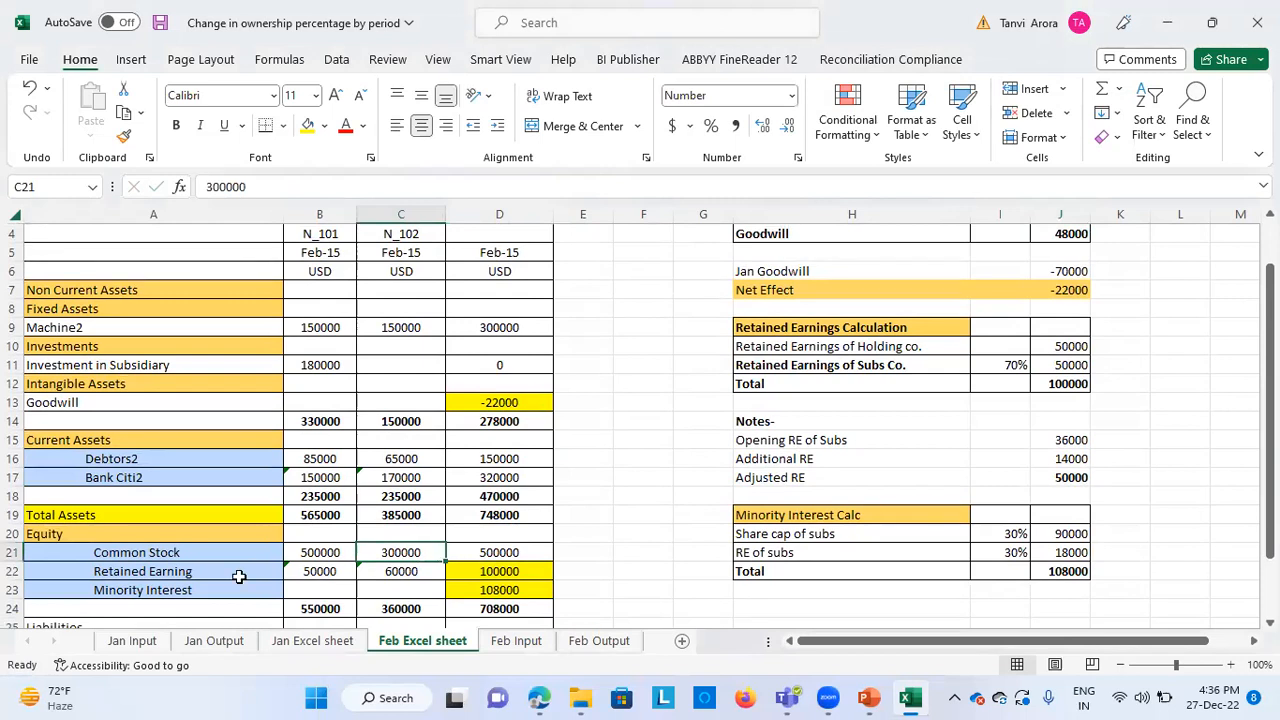
left_click(138, 641)
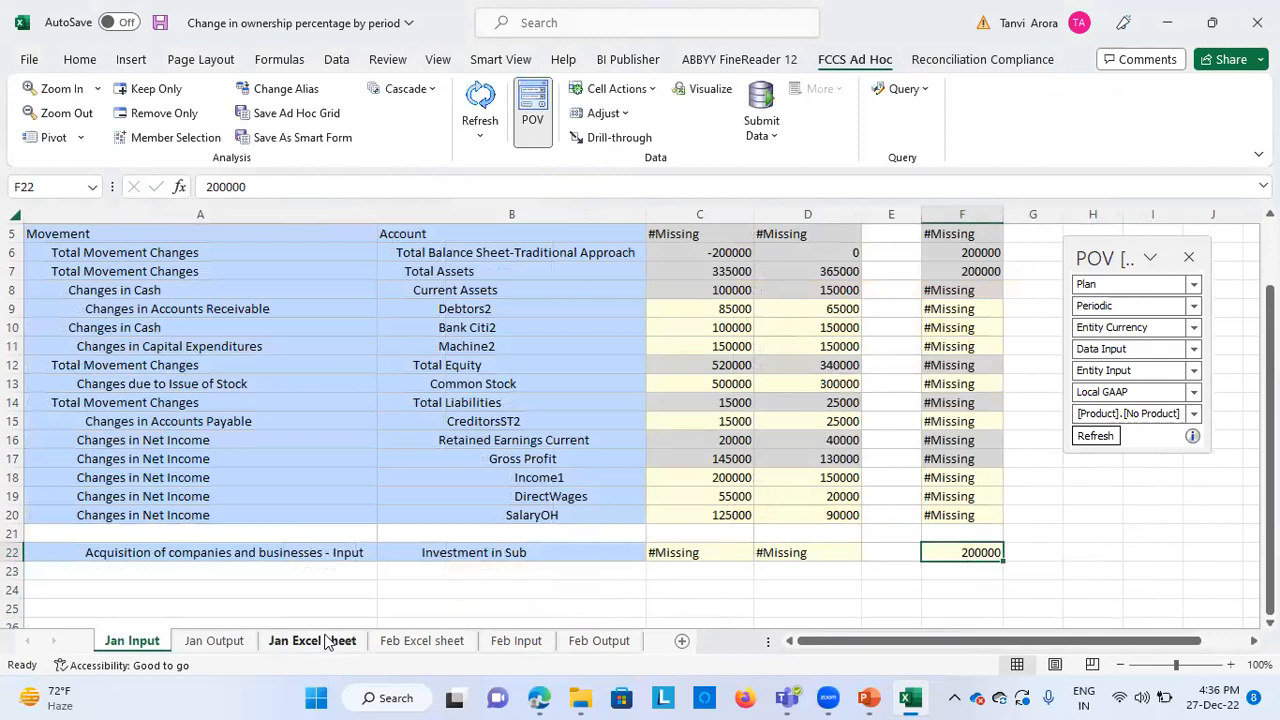
left_click(305, 642)
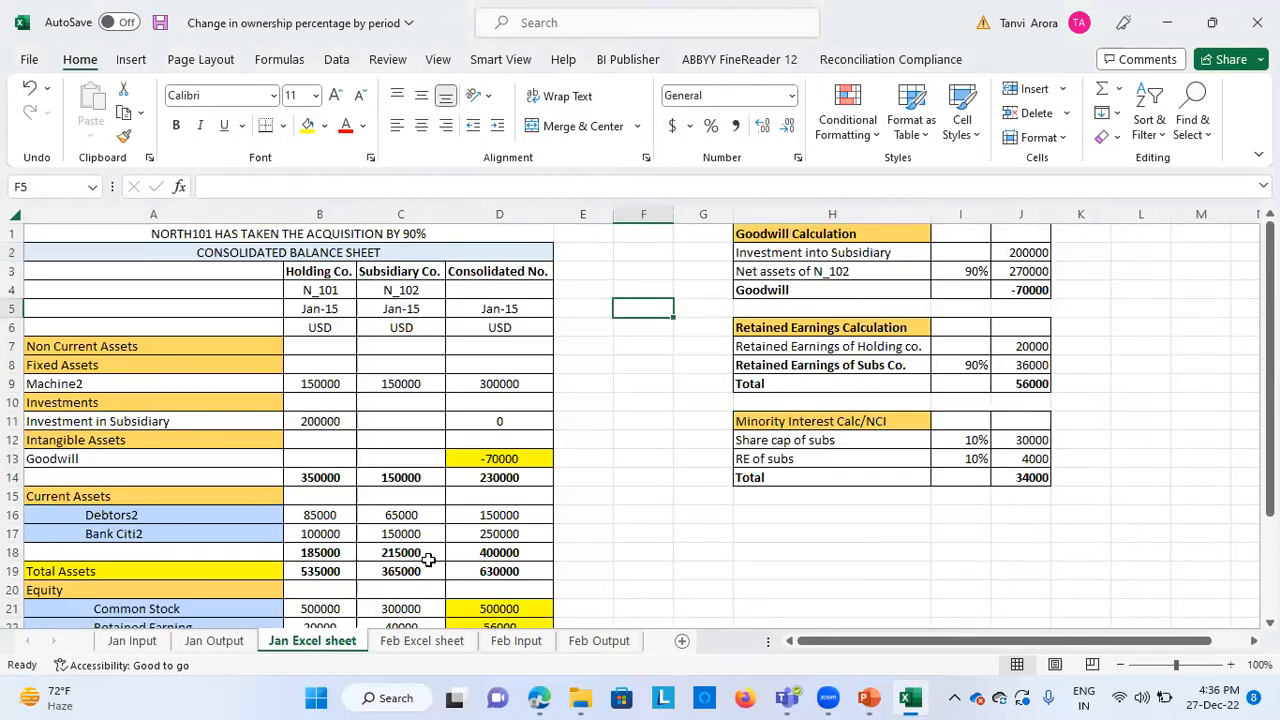
scroll(405, 568, "down", 1)
left_click(402, 606)
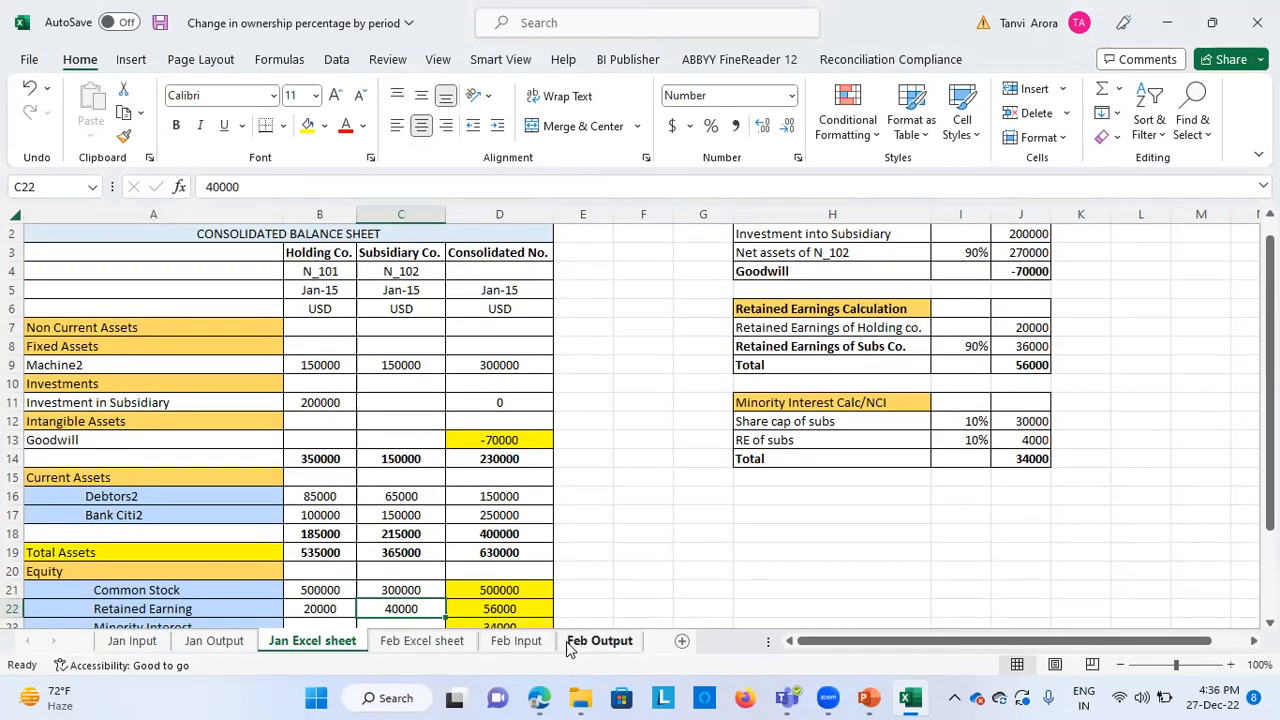
Return to the Feb Excel sheet and check the Change in Net Assets and Goodwill formulas in the Goodwill Calculation
left_click(446, 646)
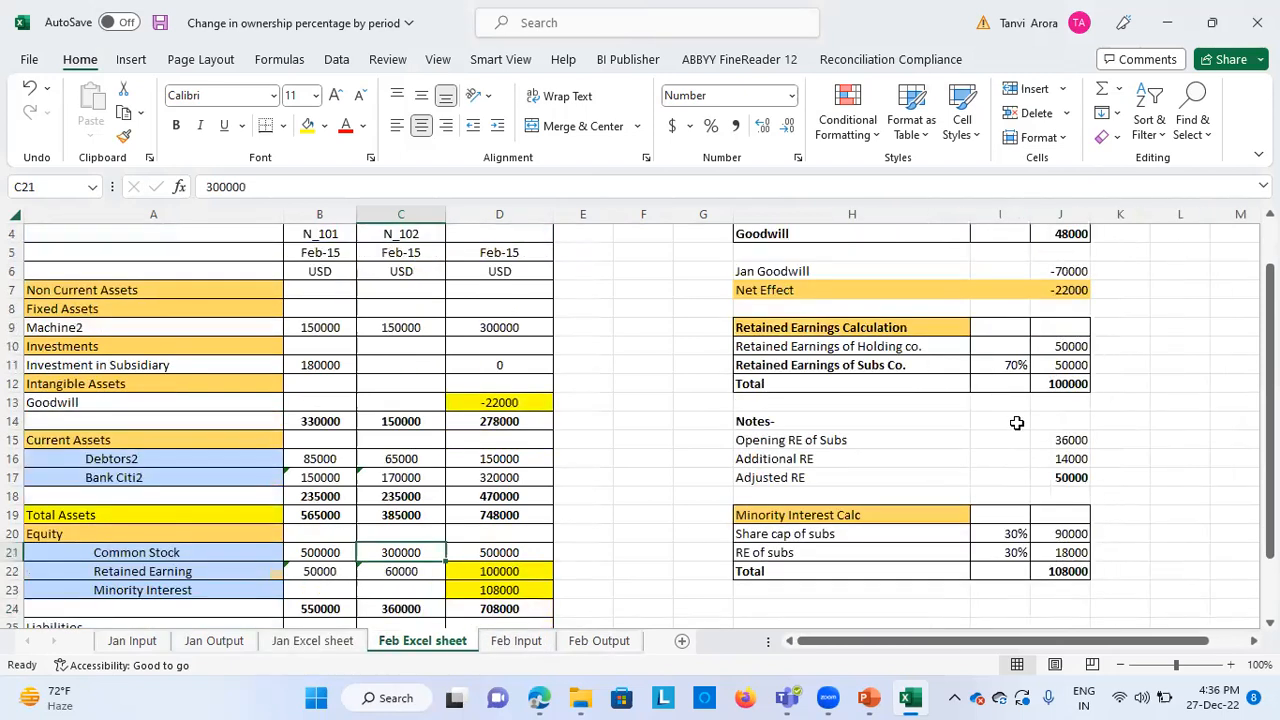
scroll(977, 400, "up", 1)
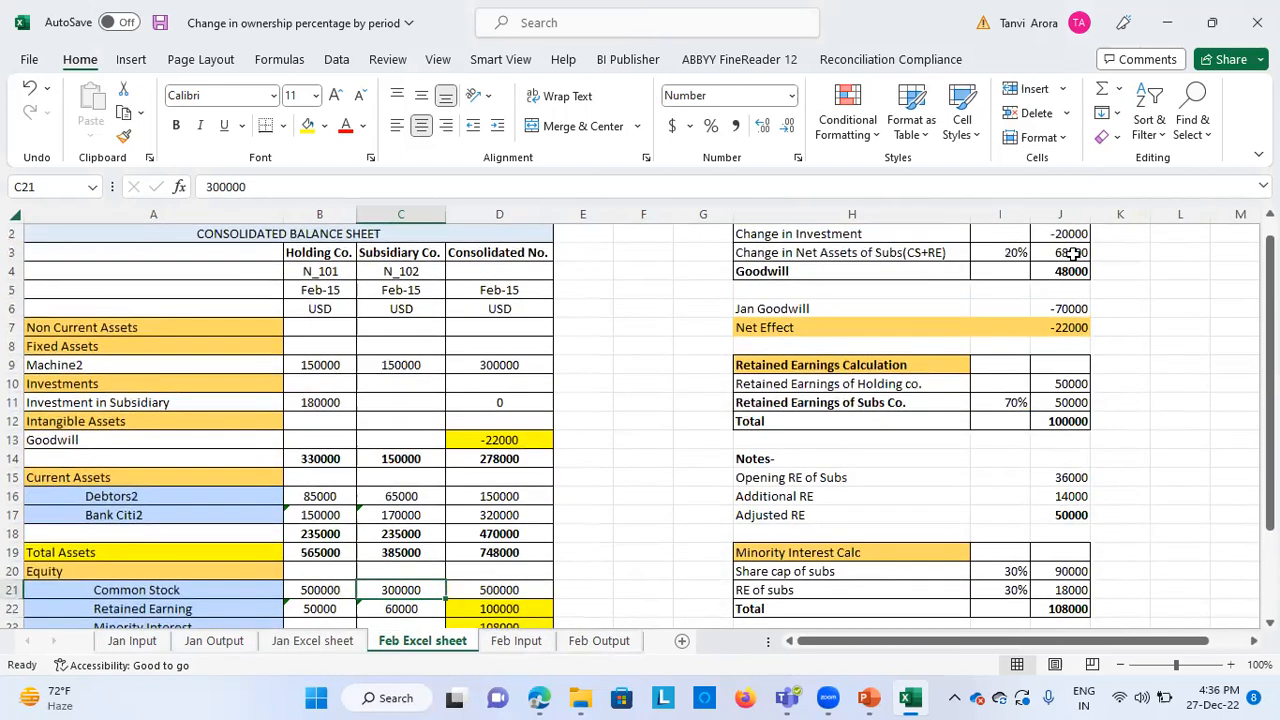
left_click(1072, 253)
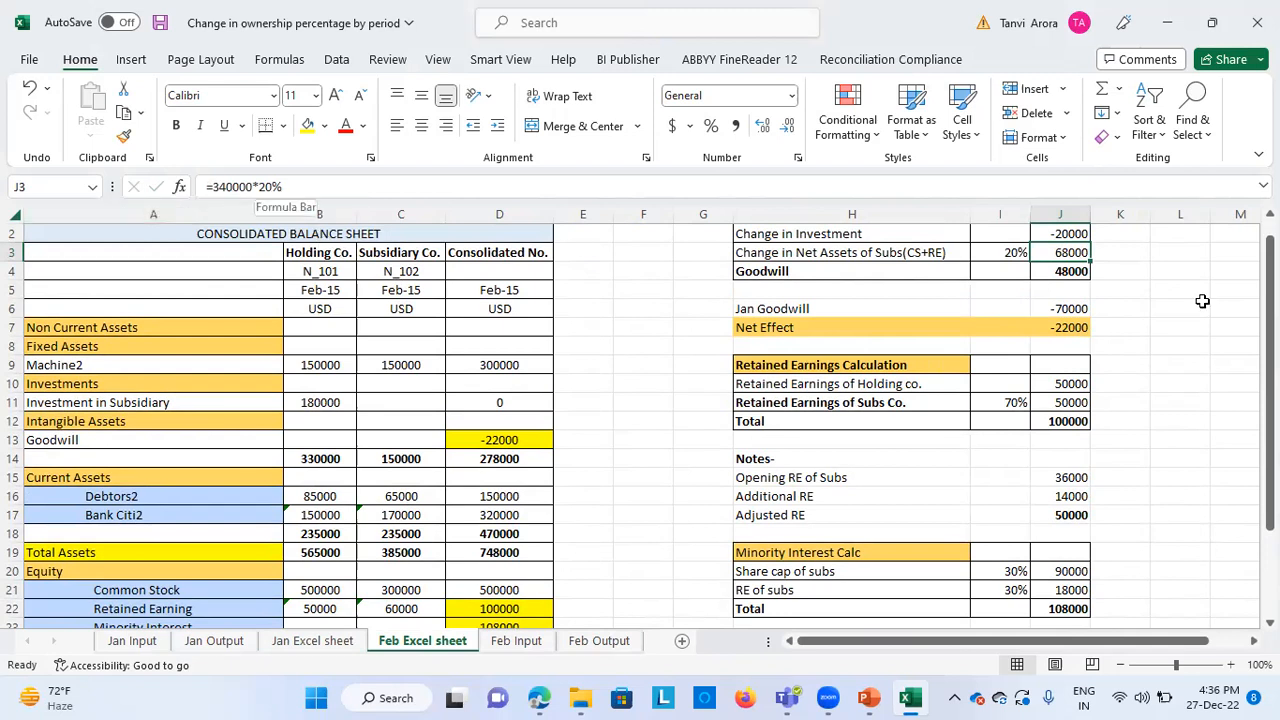
left_click(1078, 271)
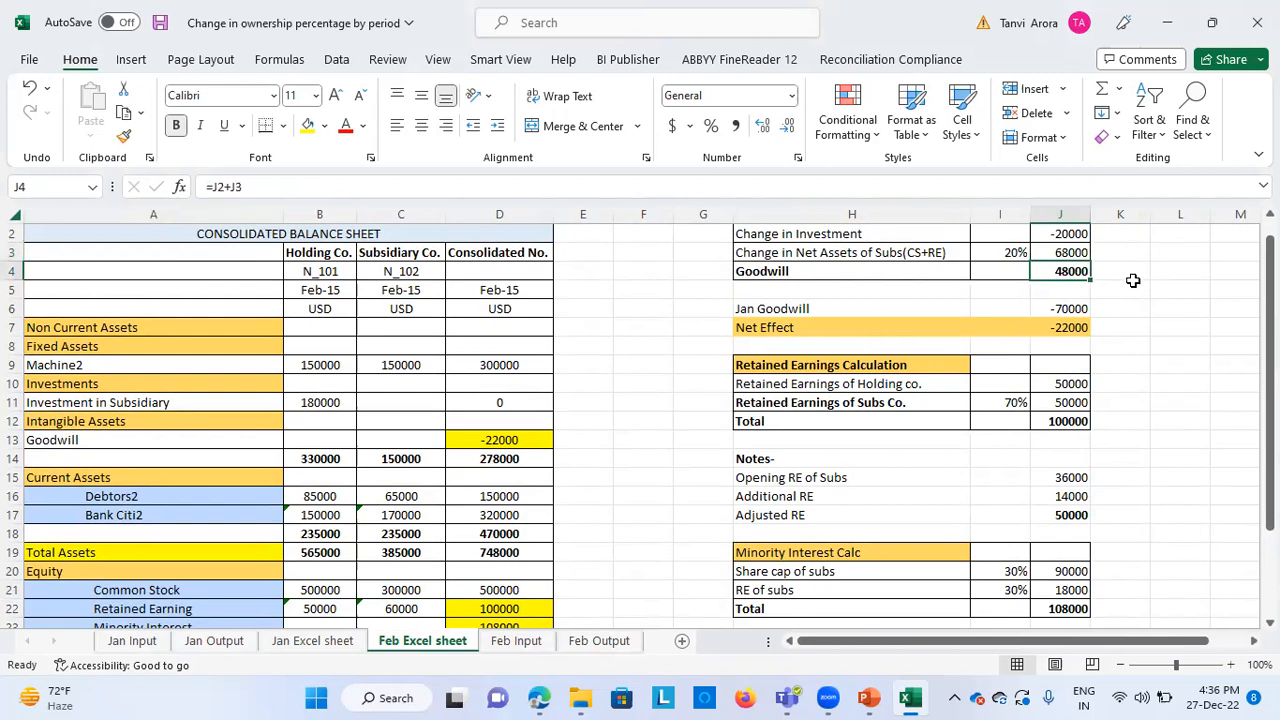
scroll(1133, 281, "up", 1)
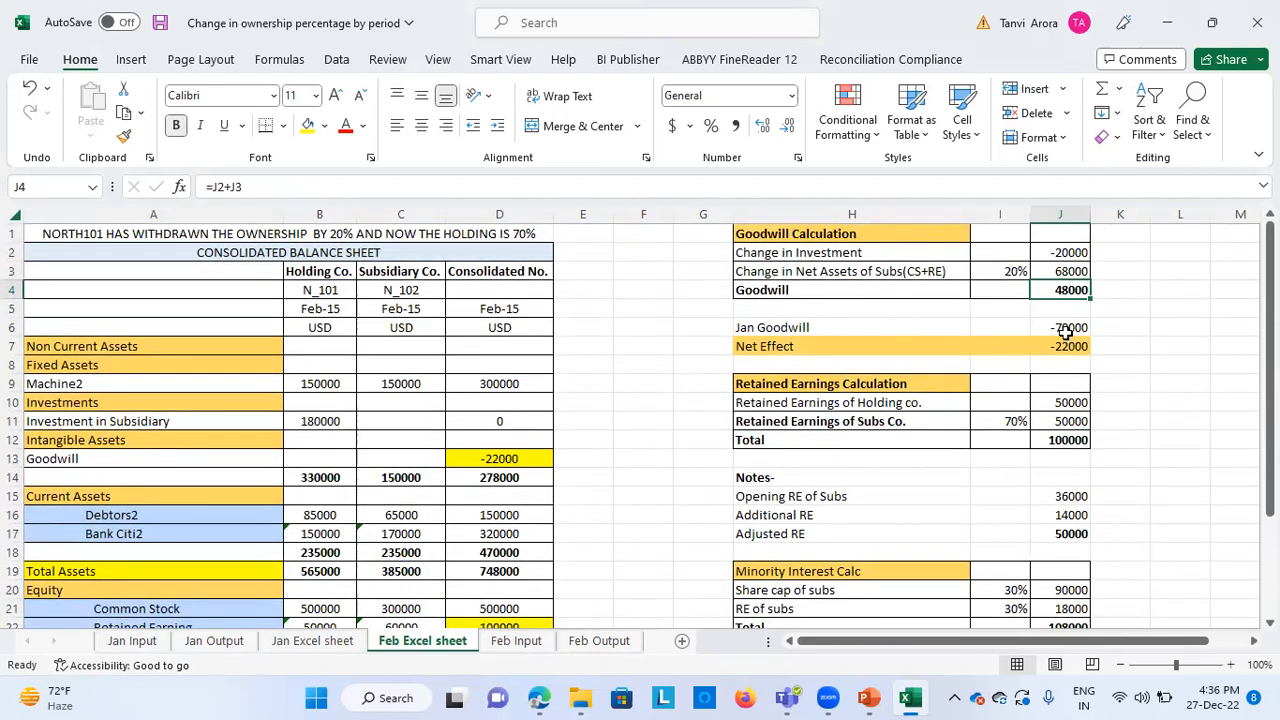
Check the Jan Goodwill amount and follow the Net Effect formula to the consolidated Goodwill in the balance sheet
left_click(900, 332)
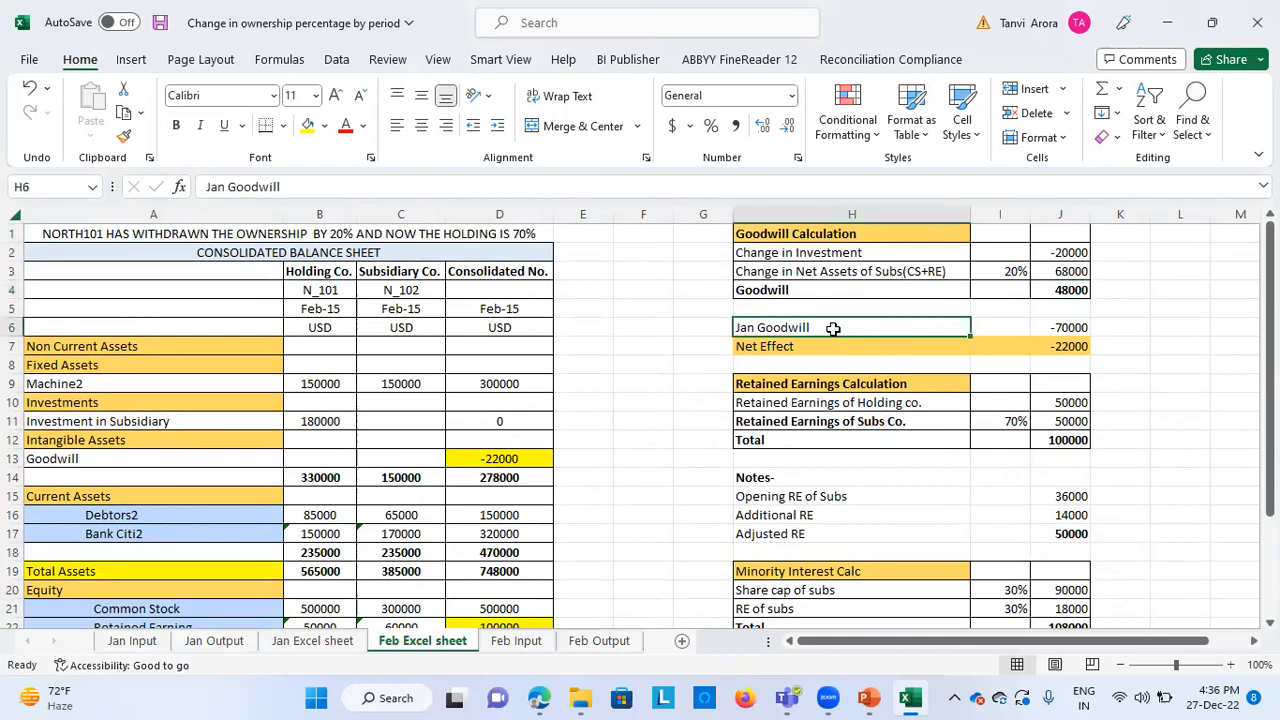
left_click(1070, 325)
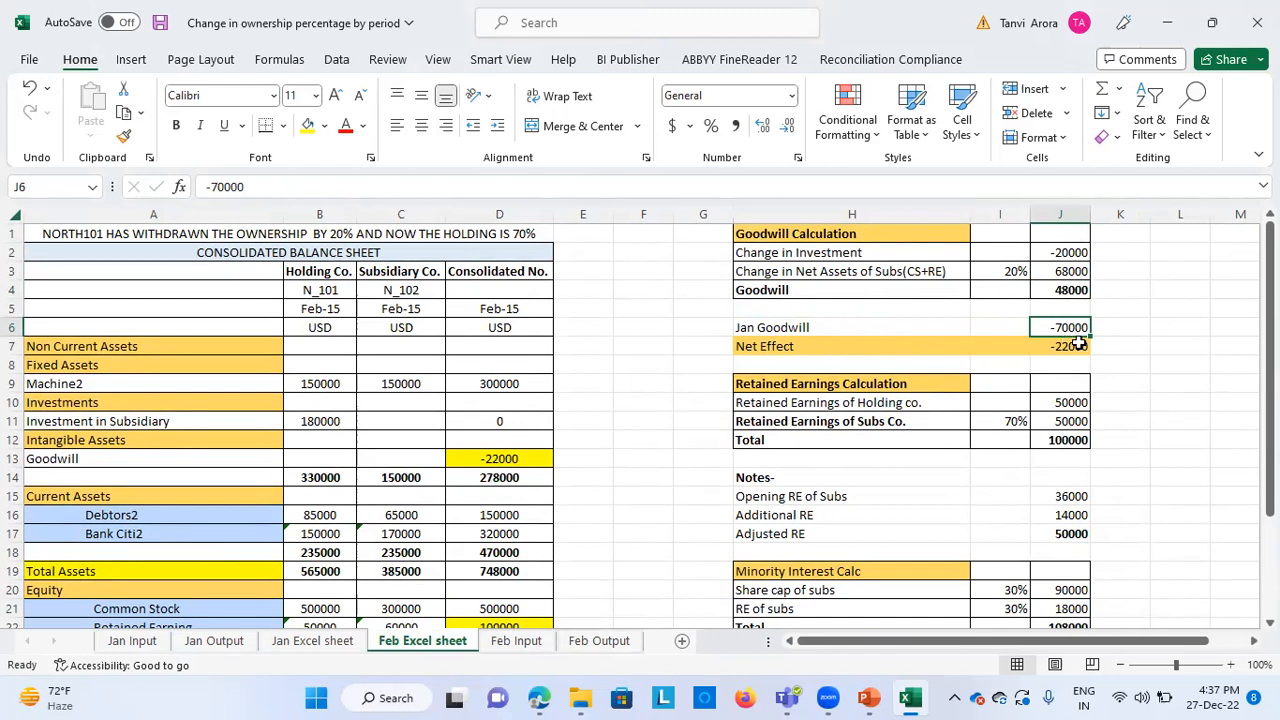
left_click(1080, 346)
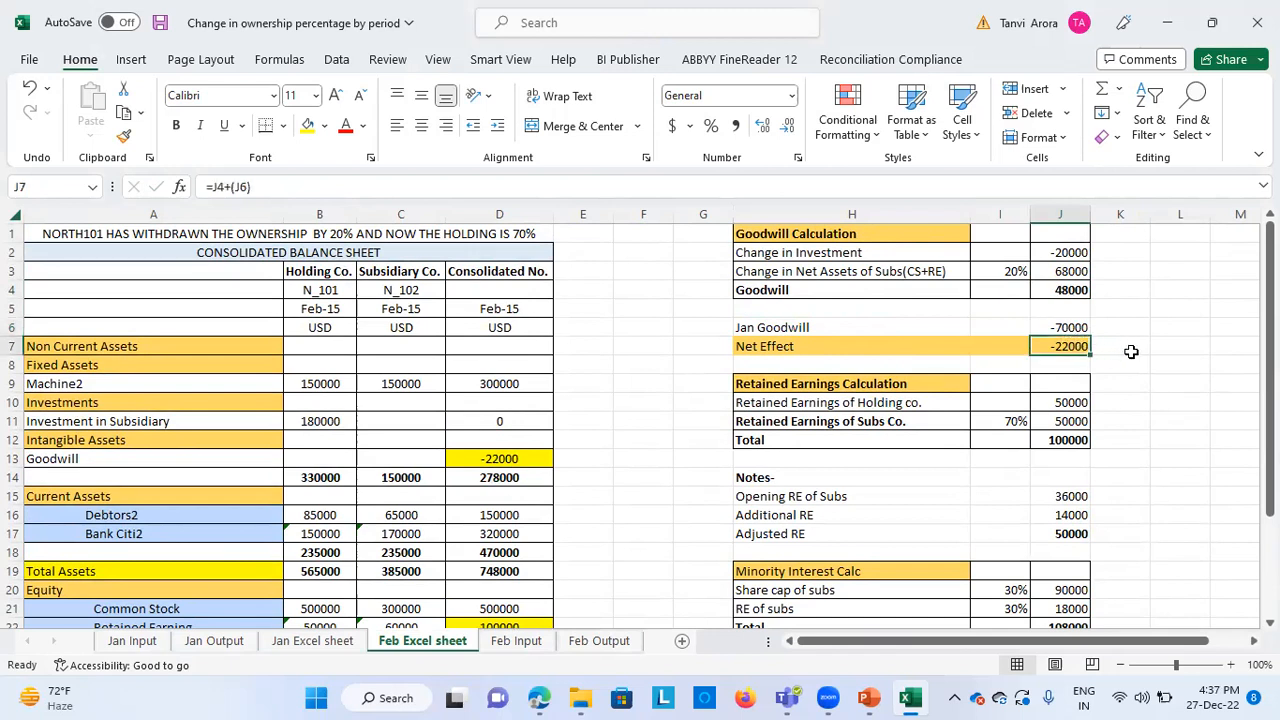
left_click(531, 460)
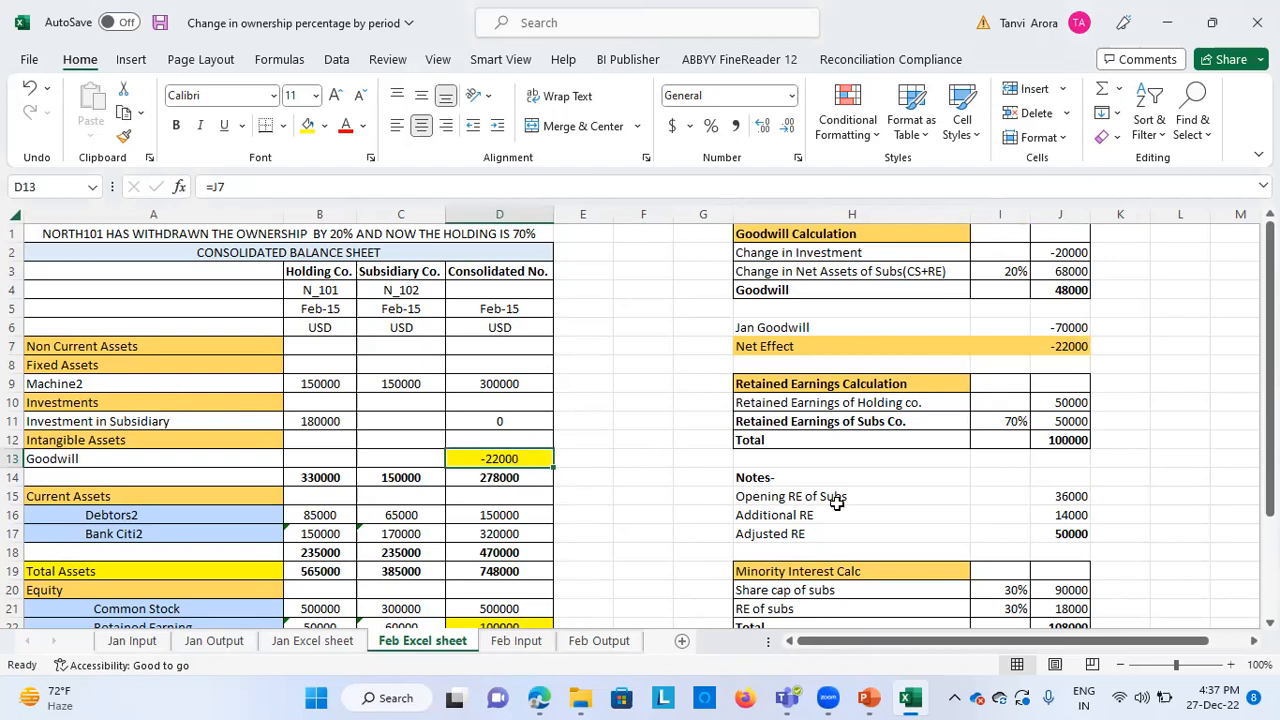
Trace the holding company's amount in the Retained Earnings Calculation to its Retained Earning formula in the Equity section
left_click(873, 420)
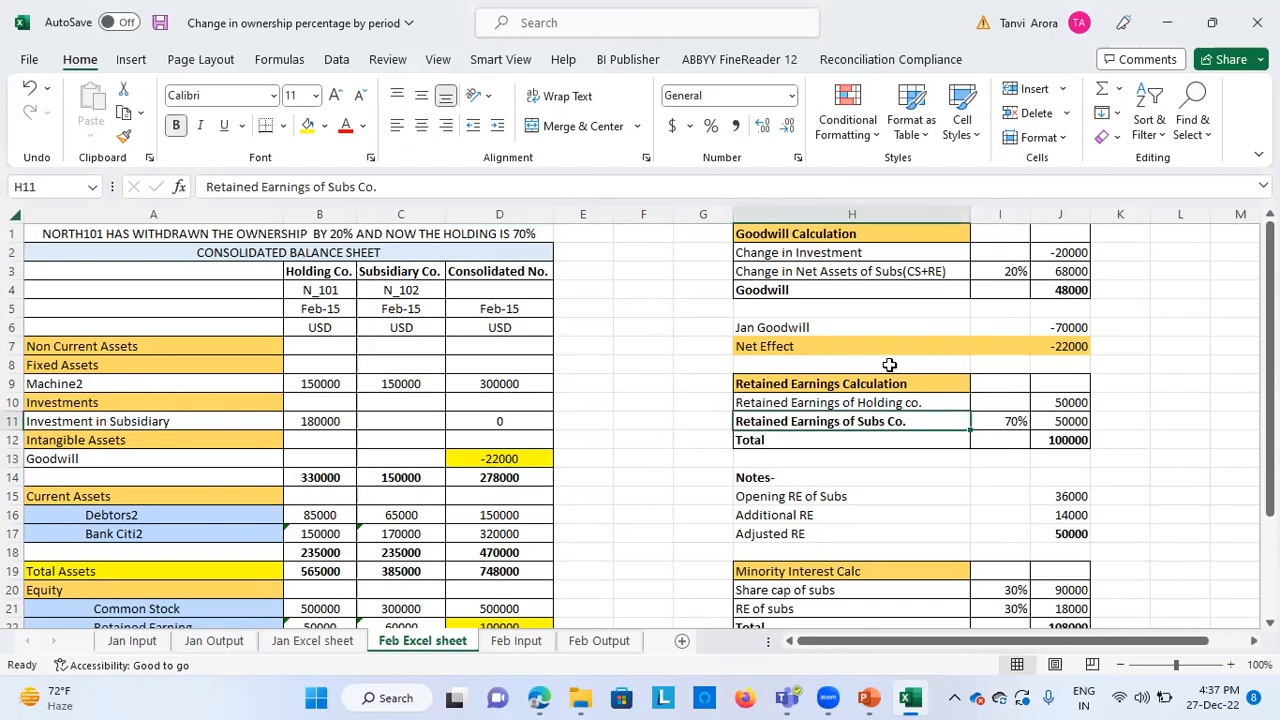
left_click(664, 43)
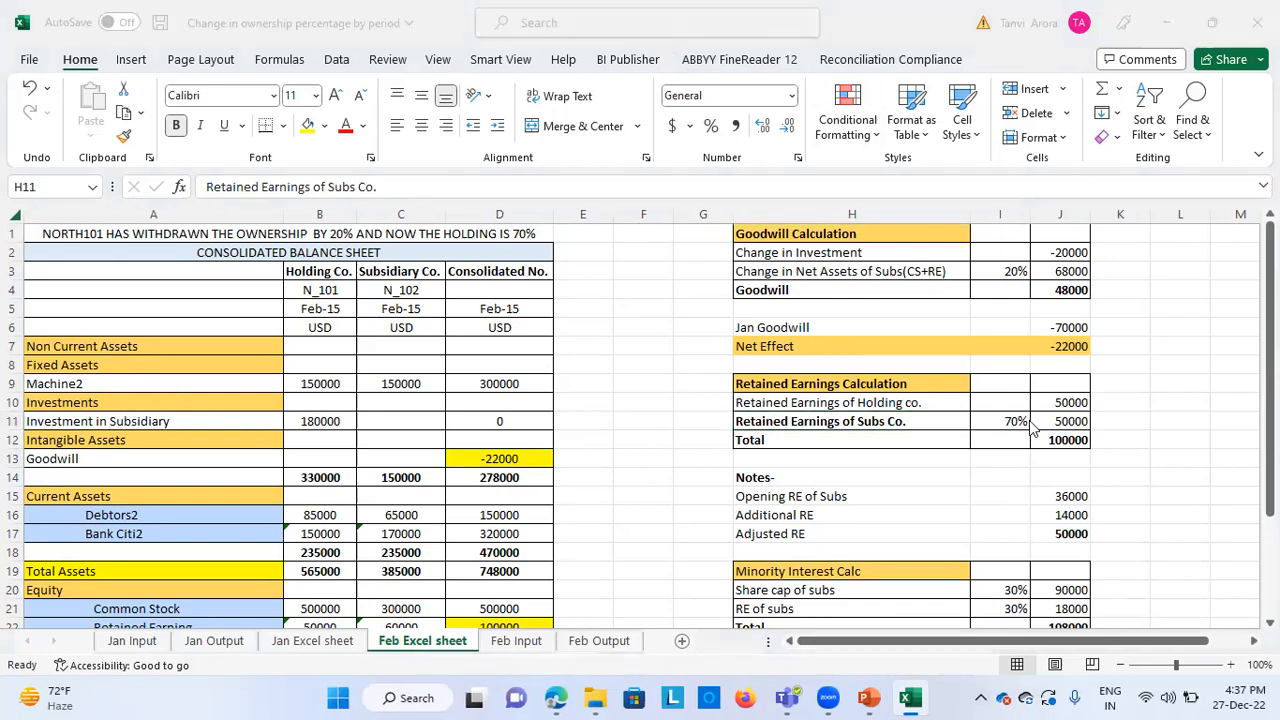
left_click(1078, 400)
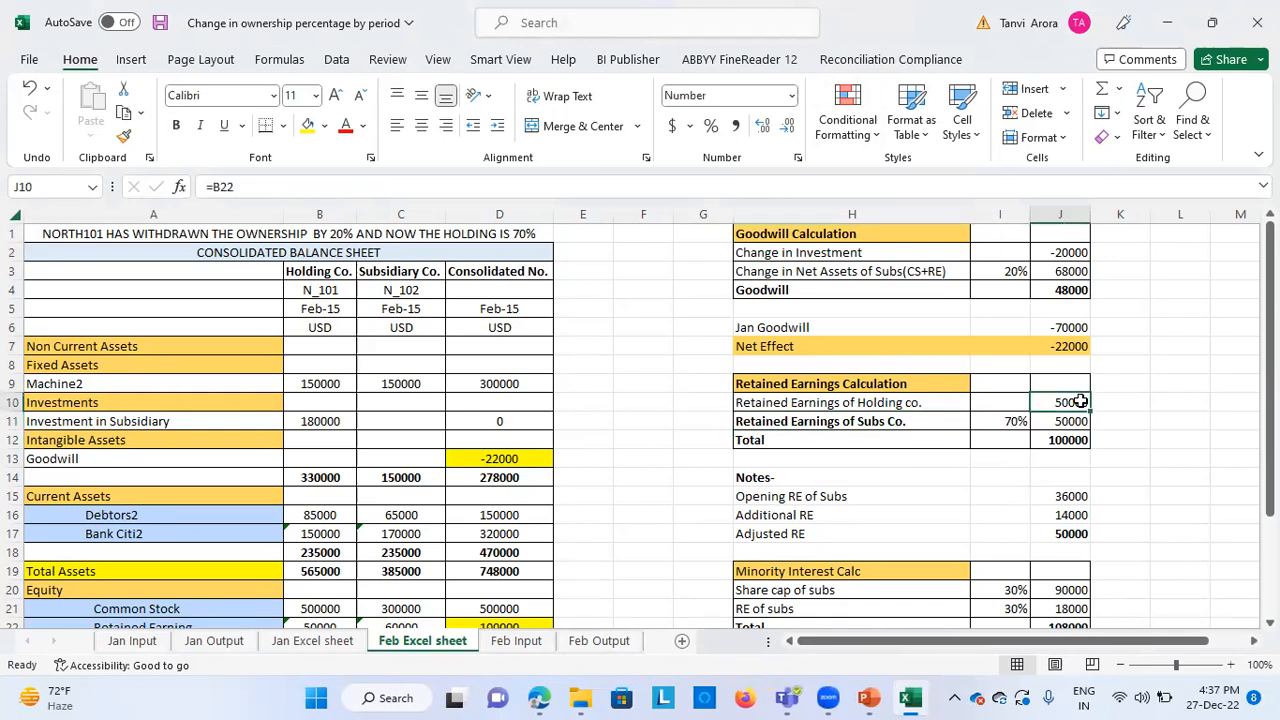
scroll(593, 565, "down", 1)
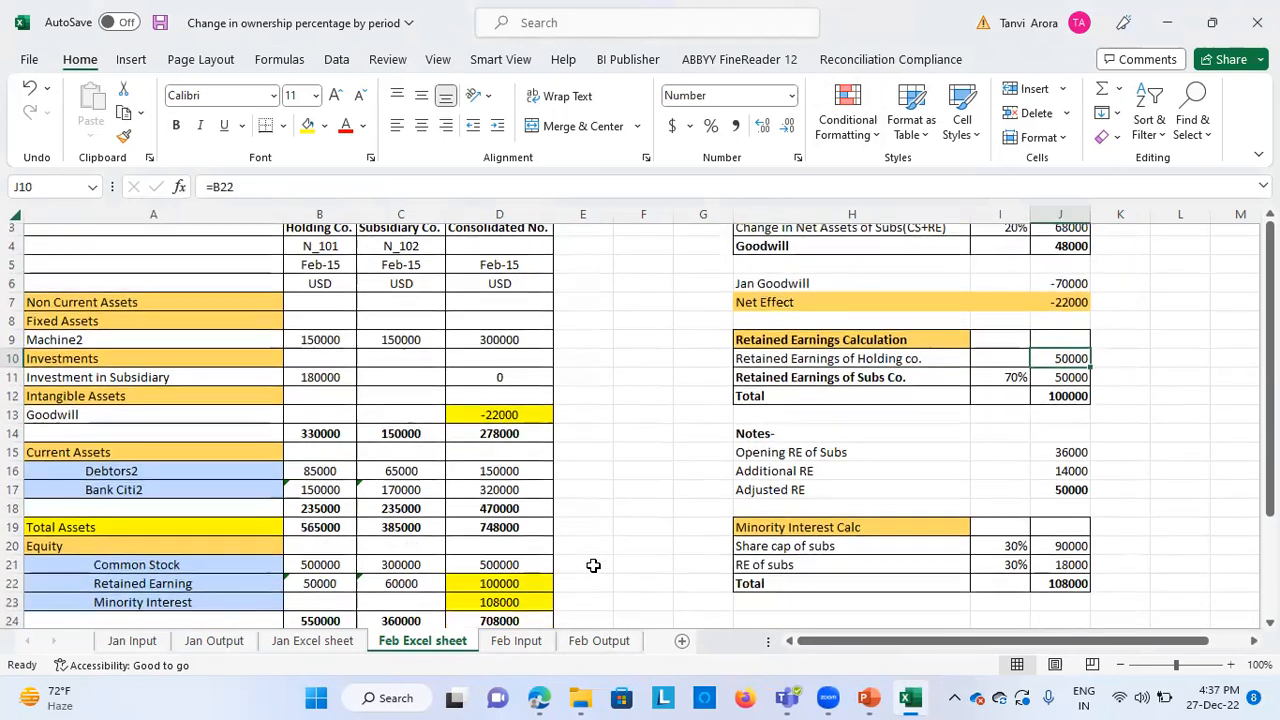
left_click(326, 590)
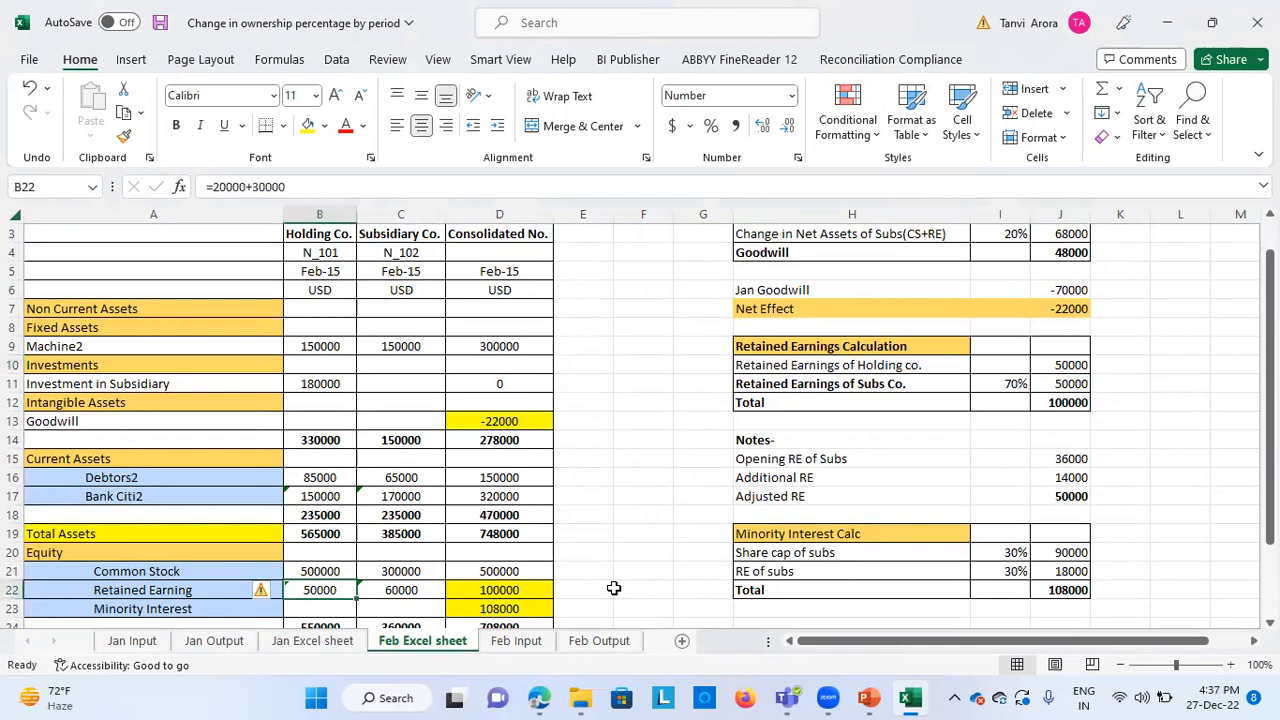
Check the Opening RE of Subs formula in the Notes and compare it with the Jan Excel sheet's subsidiary Retained Earning
left_click(925, 386)
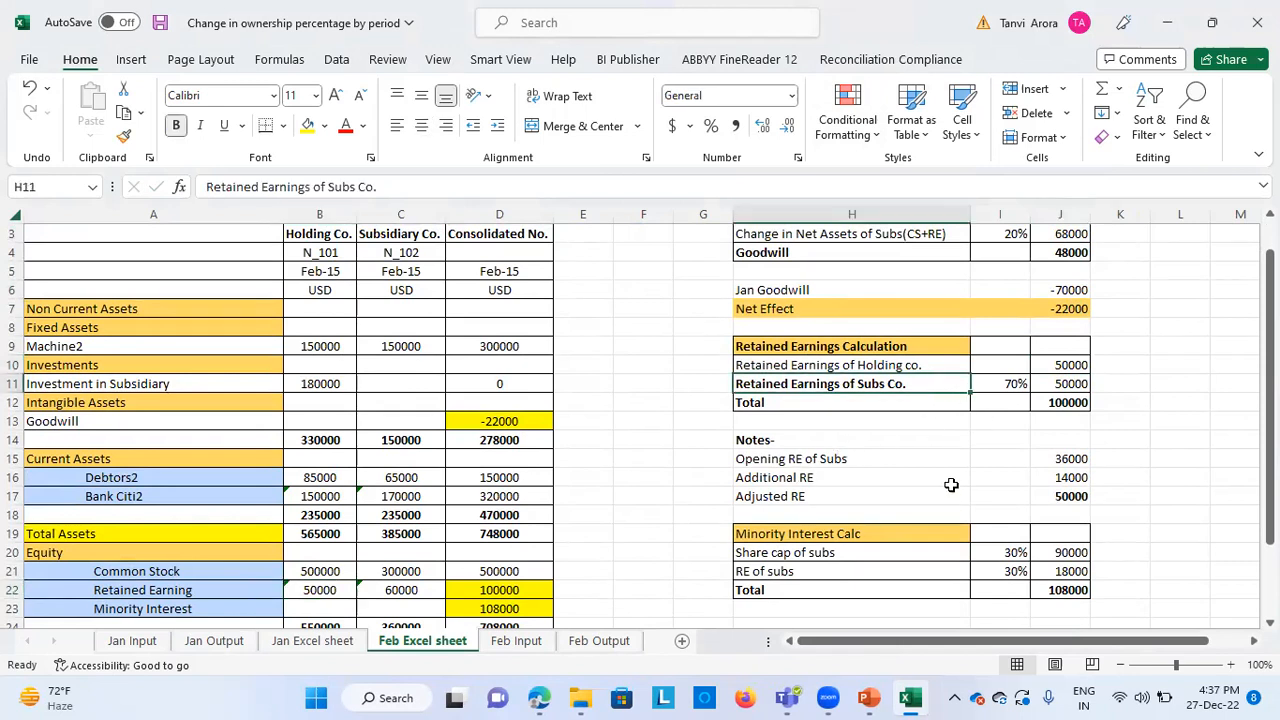
scroll(920, 452, "down", 1)
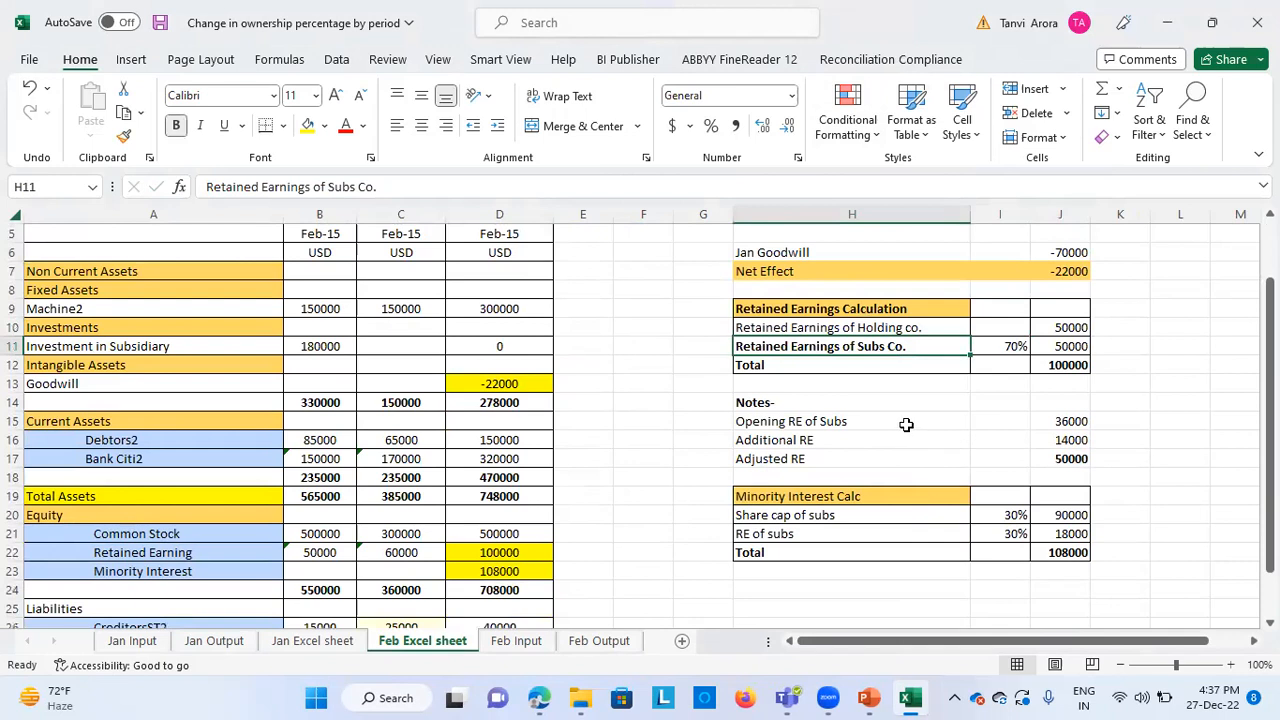
left_click(906, 424)
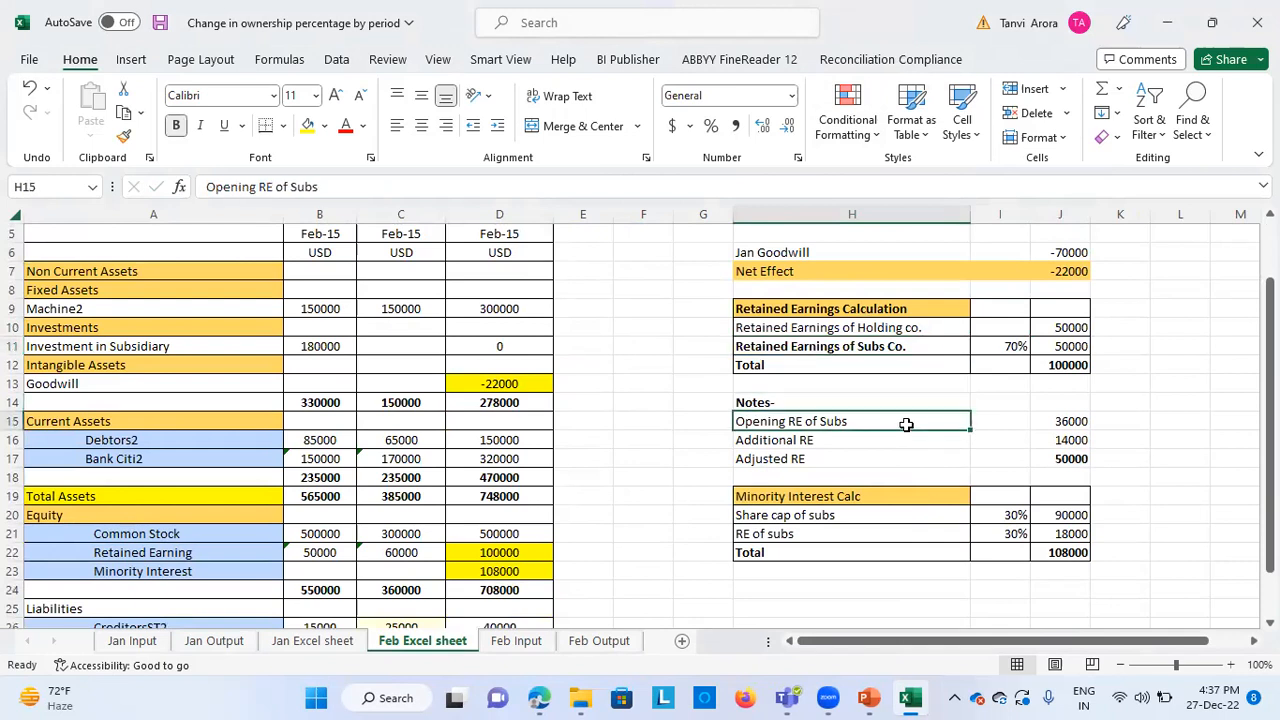
left_click(1064, 419)
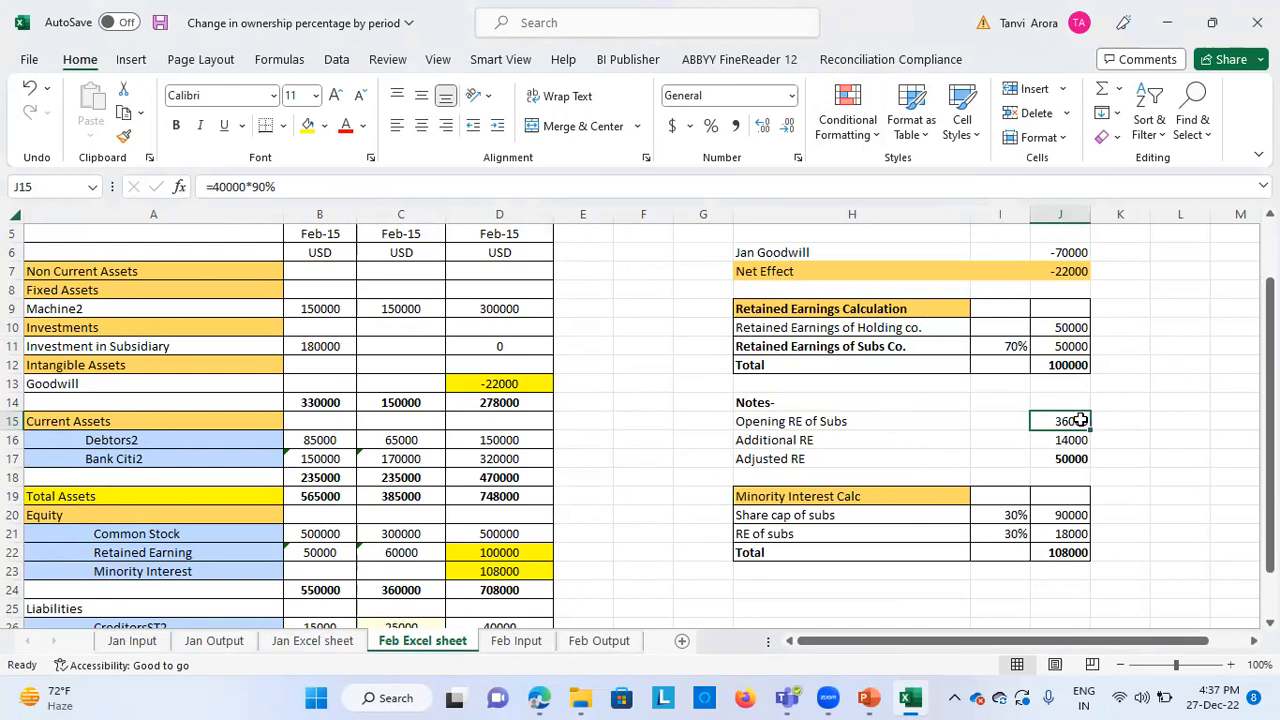
left_click(331, 641)
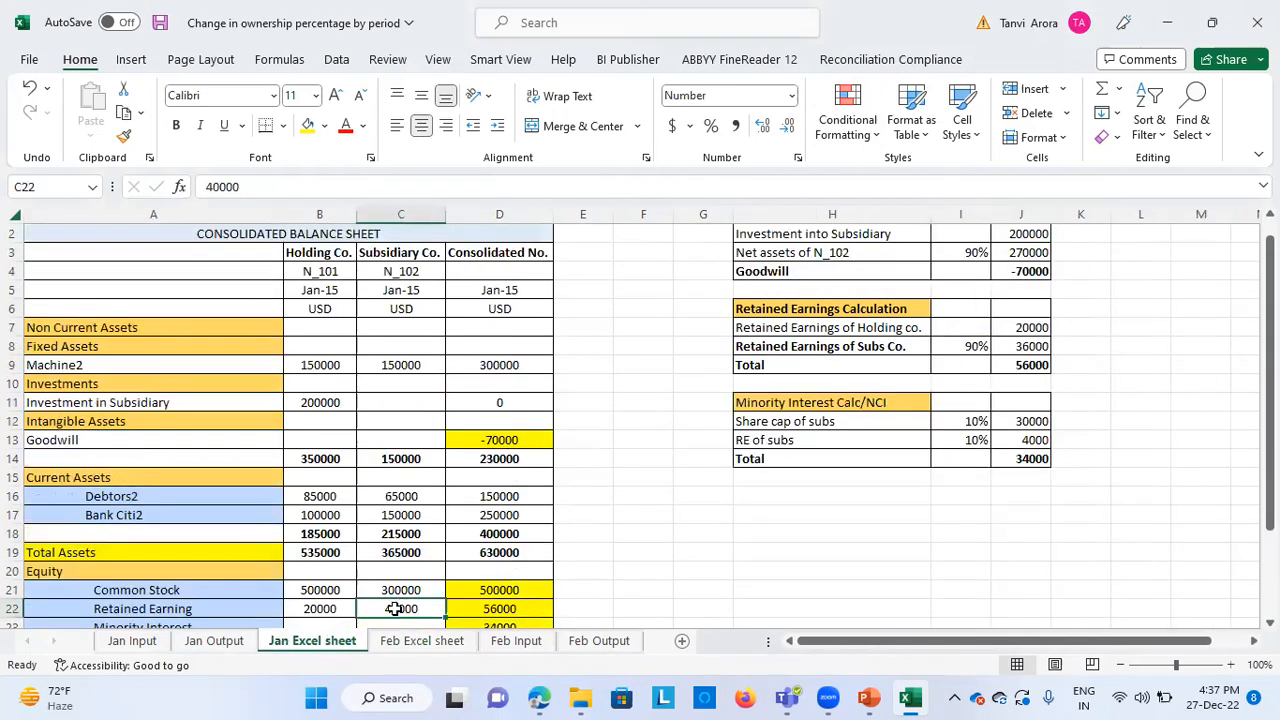
Return to the Feb Excel sheet and compare the Additional RE formula in the Notes with the subsidiary's Retained Earning formula
left_click(420, 641)
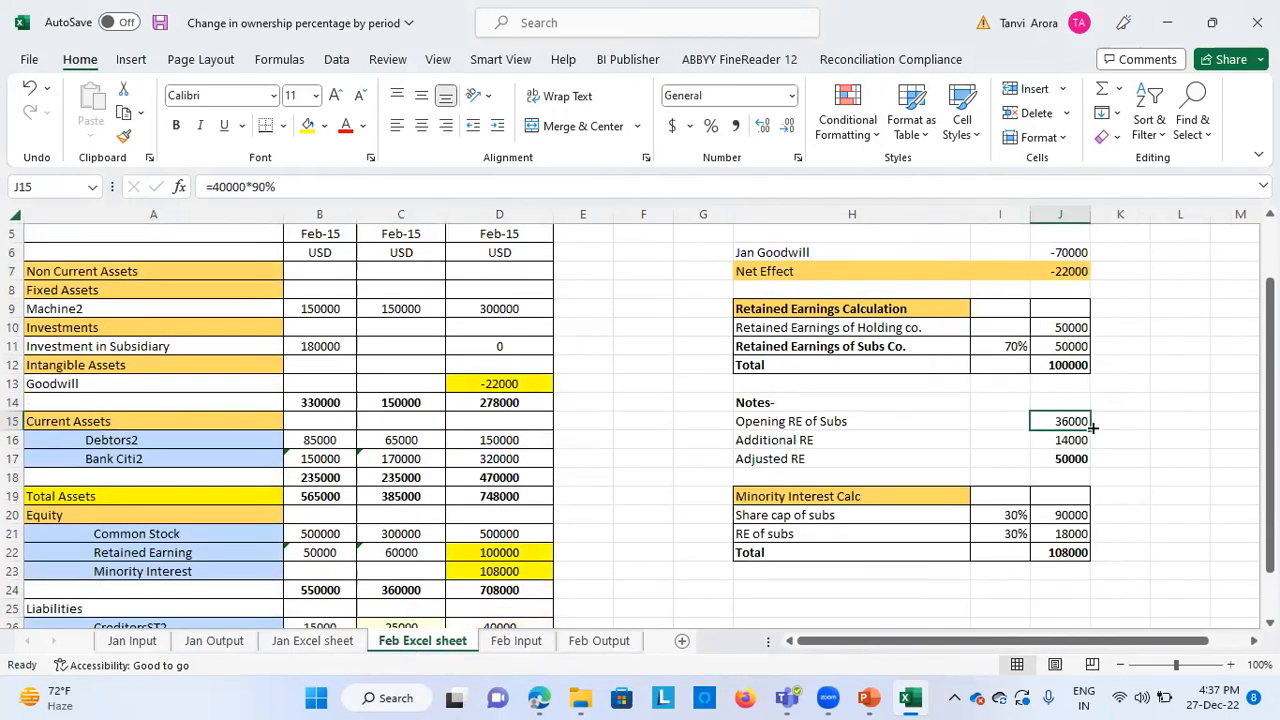
left_click(1131, 455)
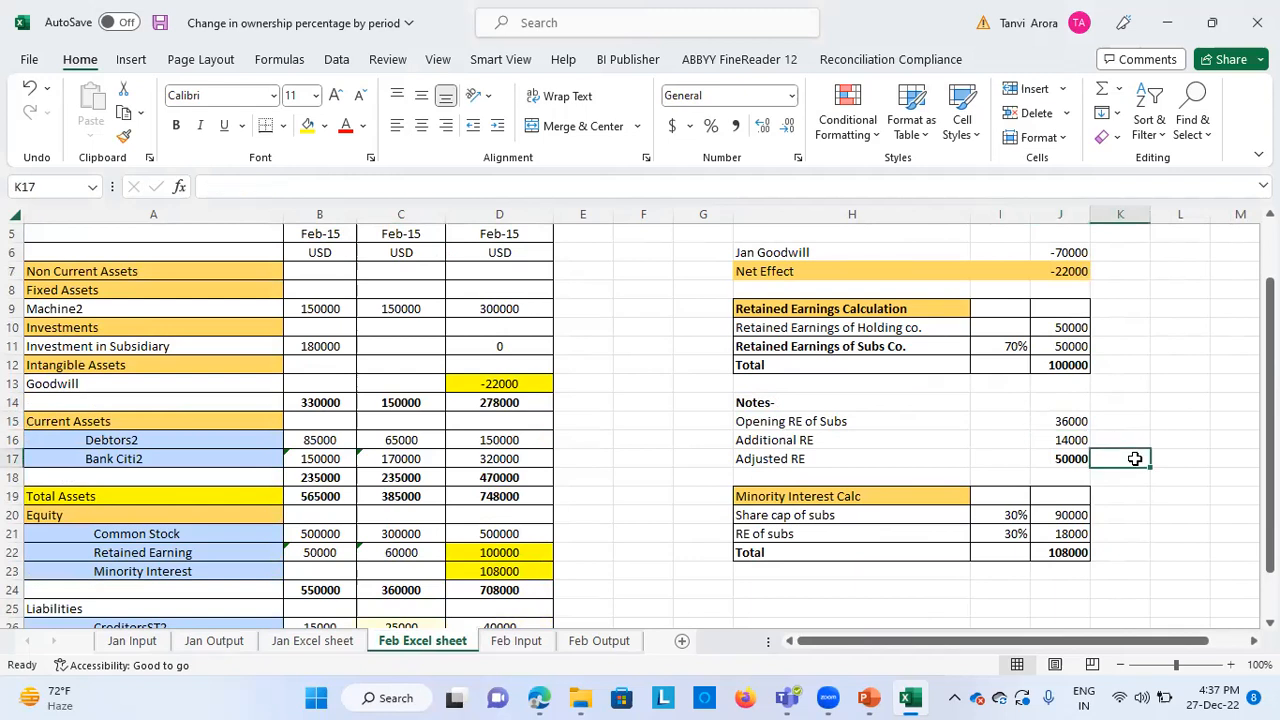
left_click(962, 436)
left_click(1048, 442)
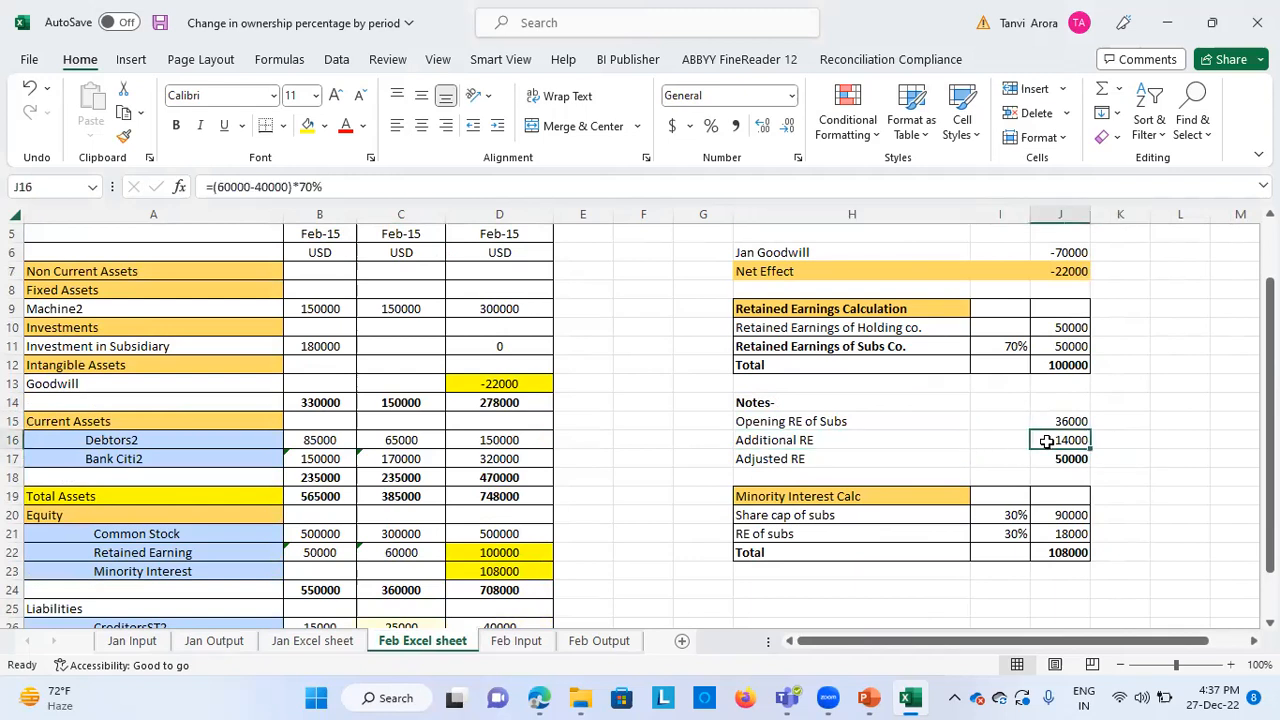
left_click(403, 552)
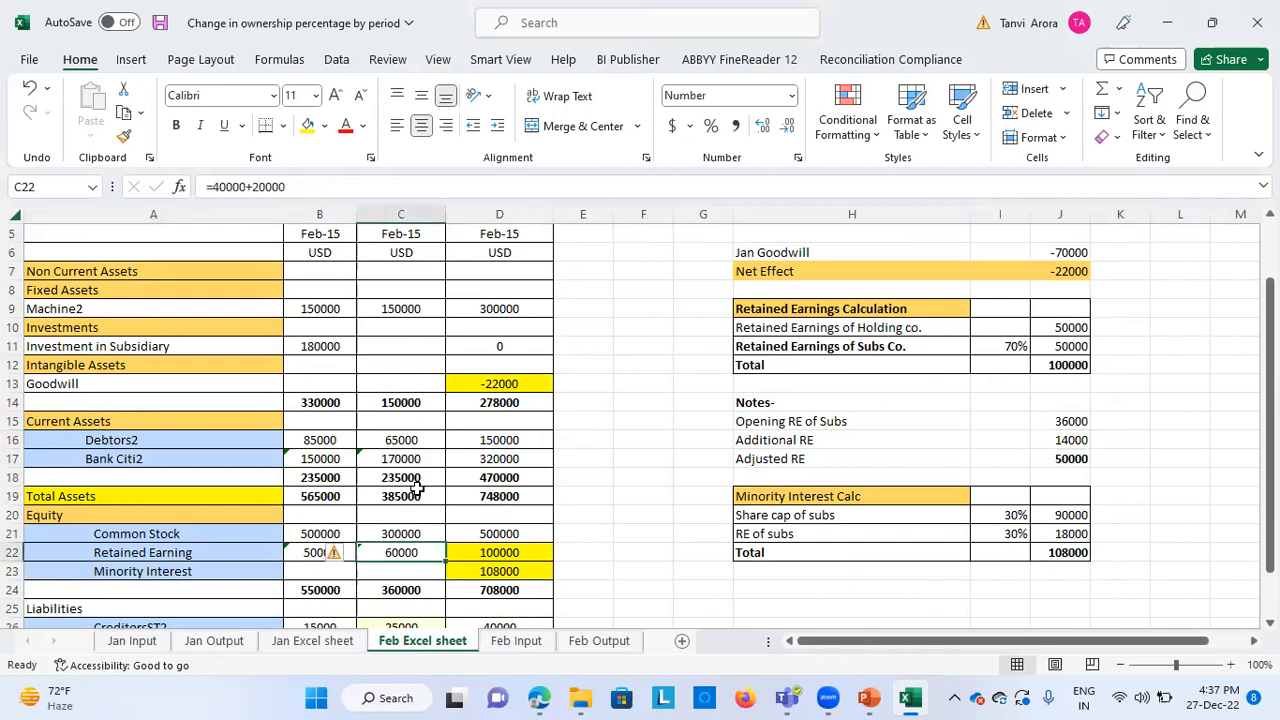
left_click(1069, 440)
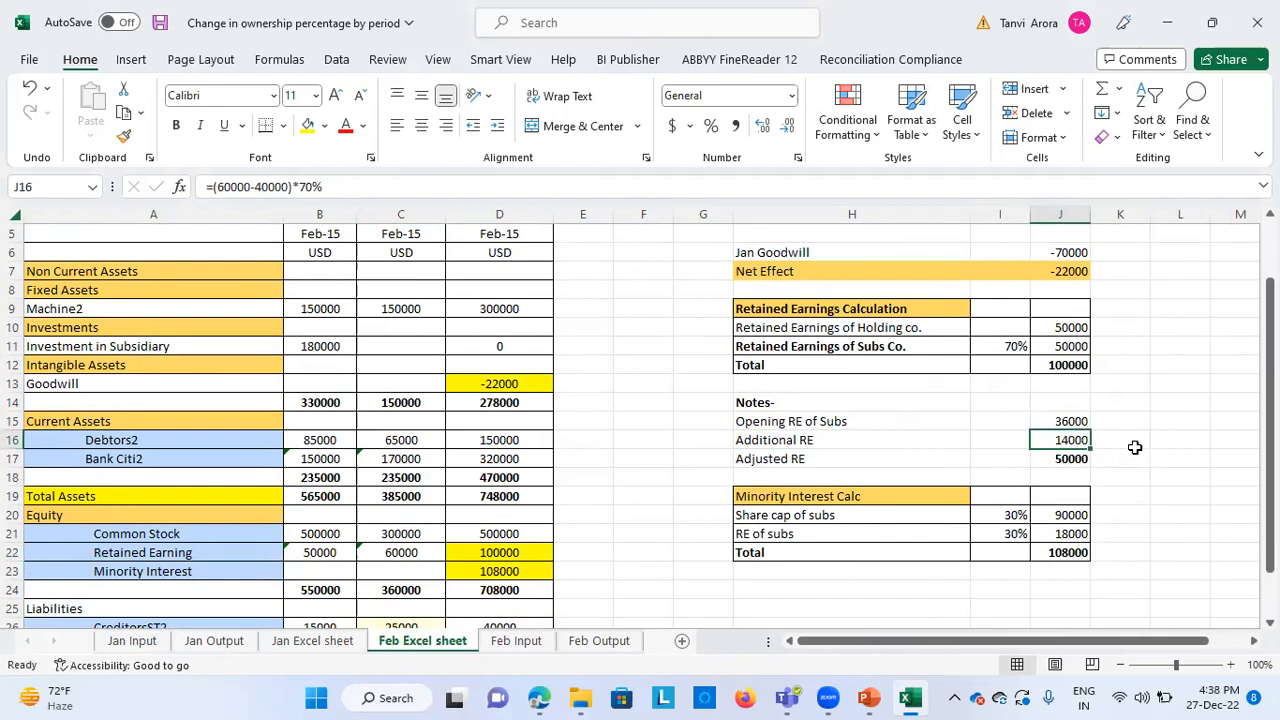
scroll(779, 437, "up", 2)
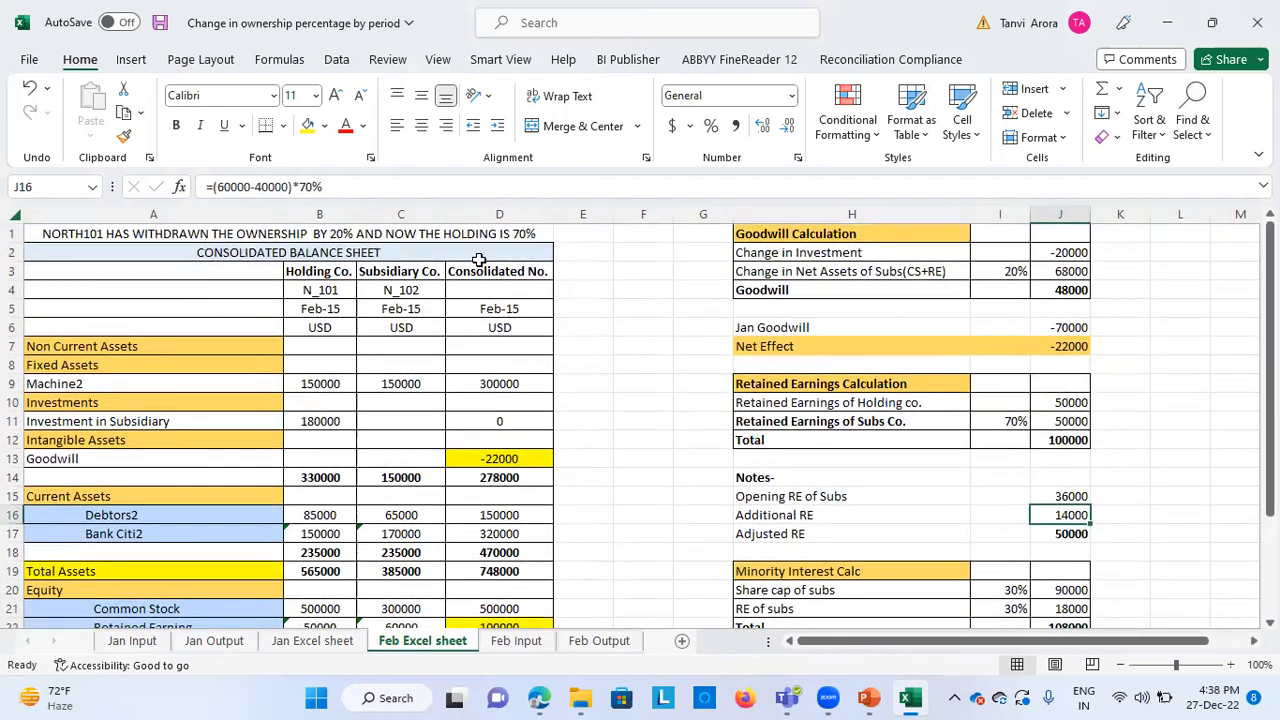
scroll(685, 460, "down", 2)
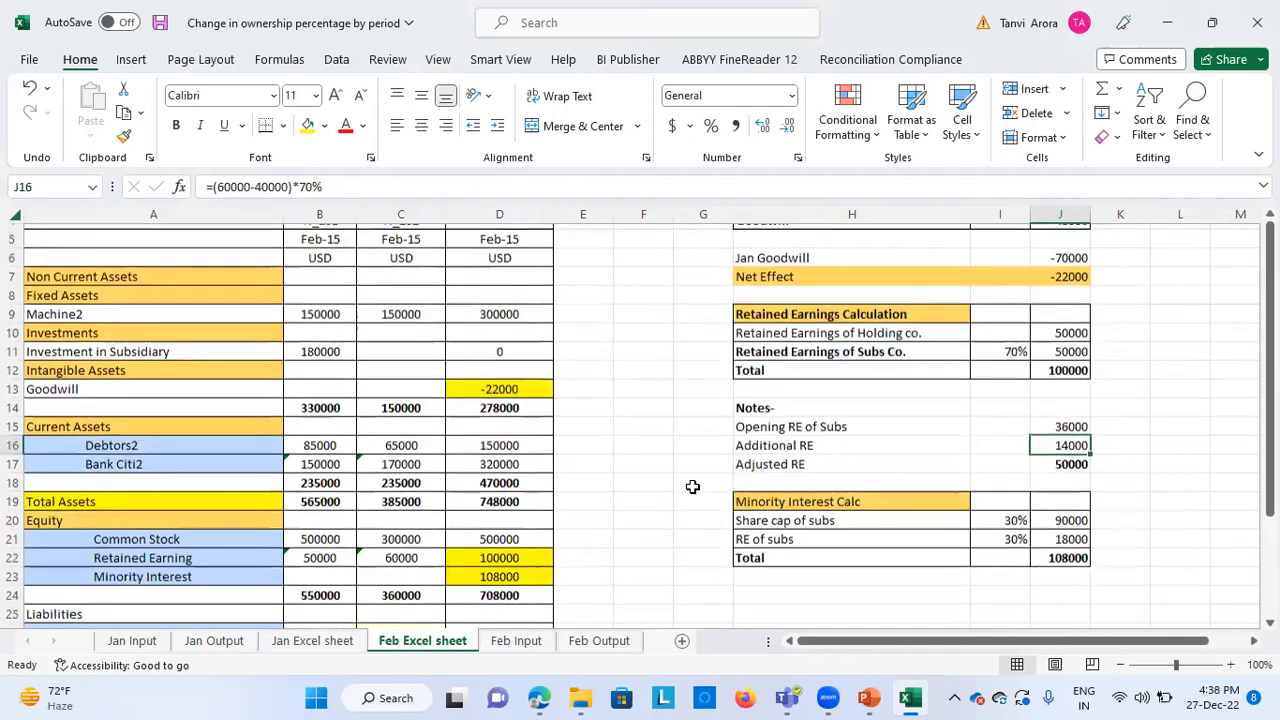
Trace the Adjusted RE formula through the Retained Earnings Calculation total to the consolidated Retained Earning in the Equity section
left_click(1075, 456)
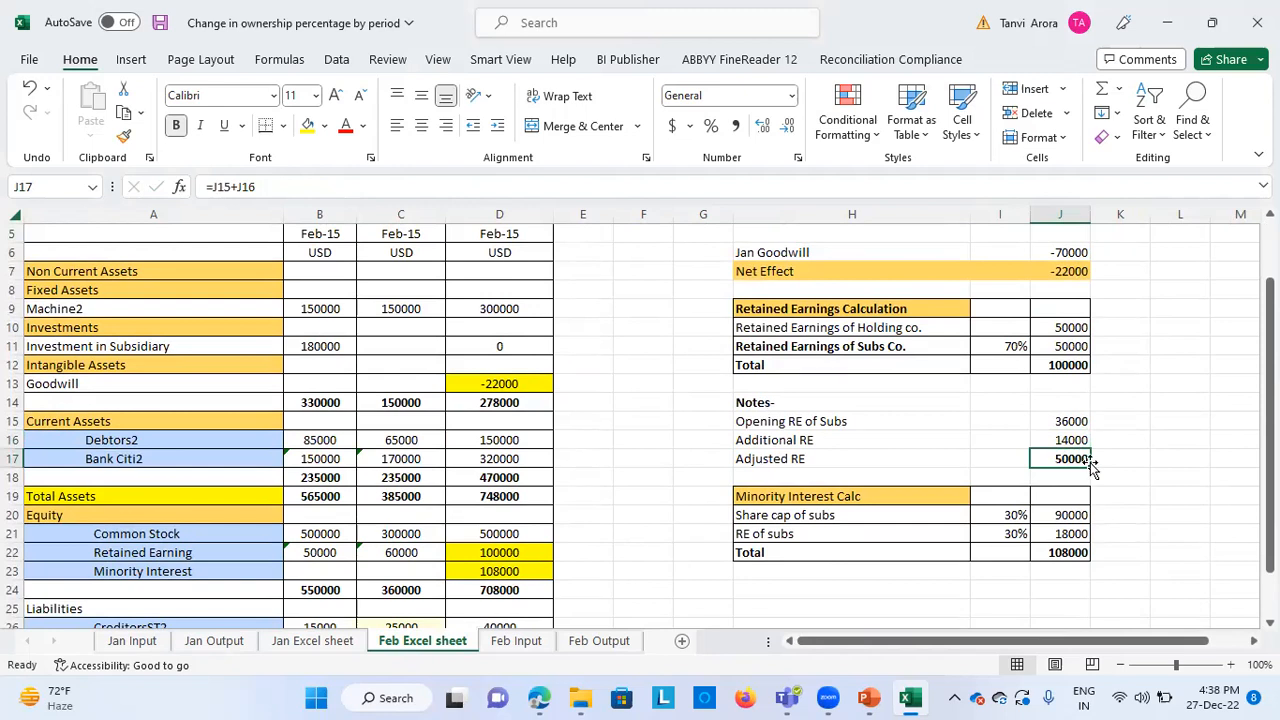
left_click(1077, 346)
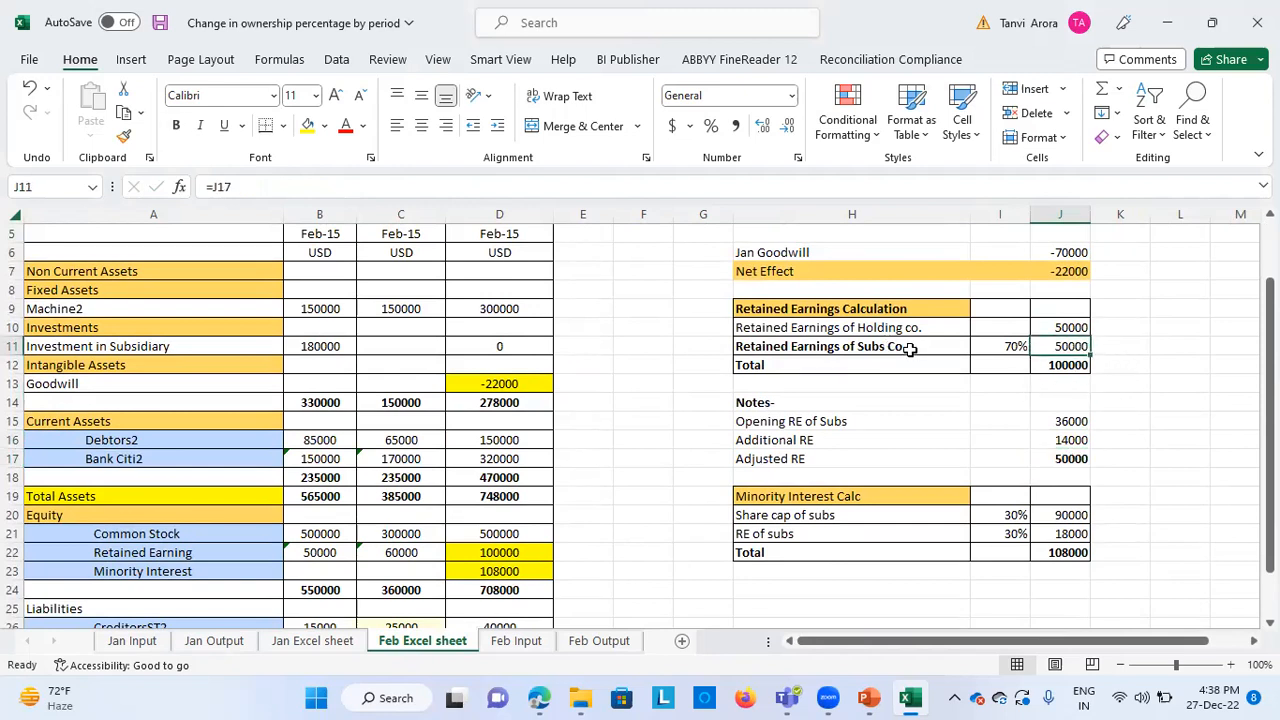
left_click(1080, 364)
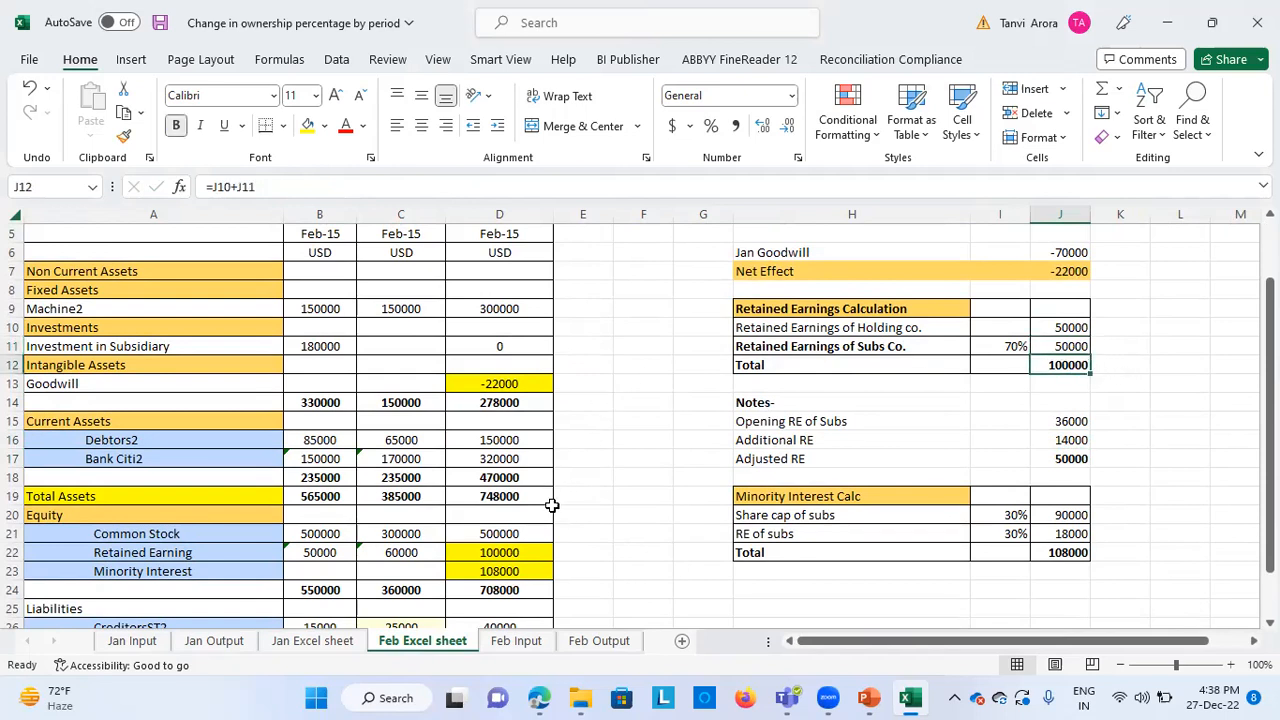
scroll(551, 503, "down", 1)
left_click(527, 475)
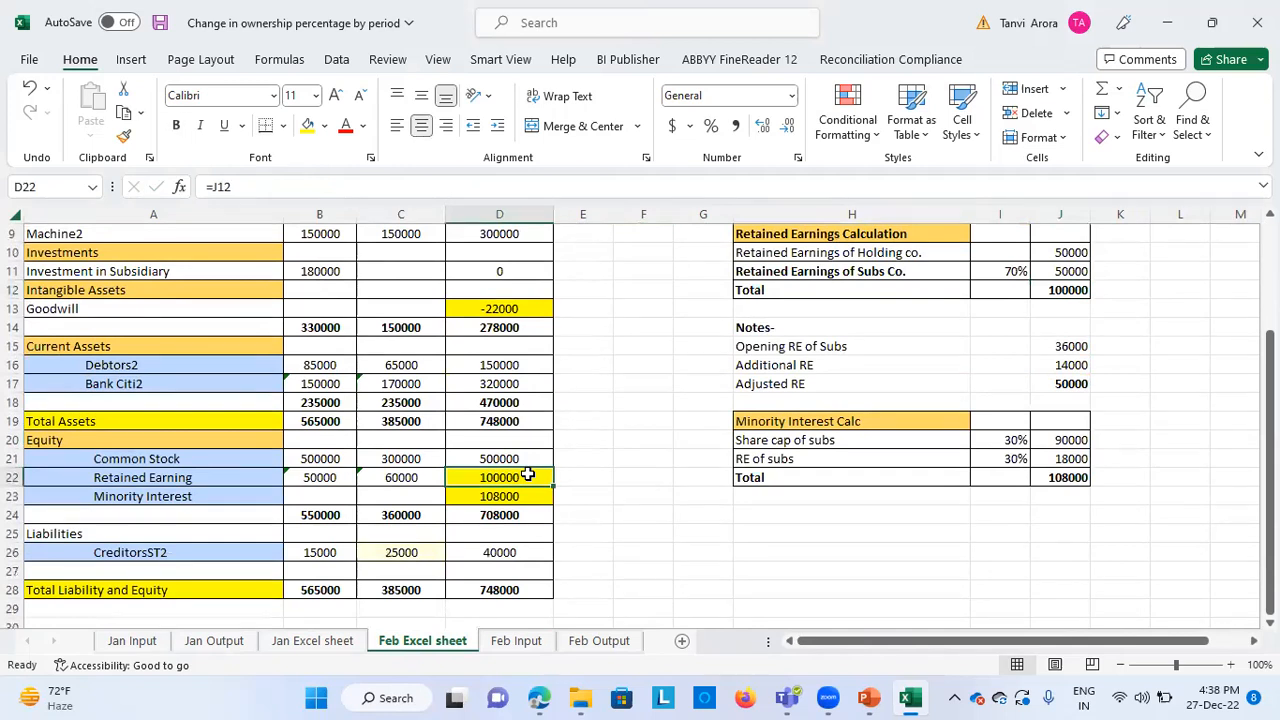
Check the share capital, RE and total rows of the Minority Interest Calc and follow the total to the consolidated Minority Interest
scroll(692, 476, "up", 1)
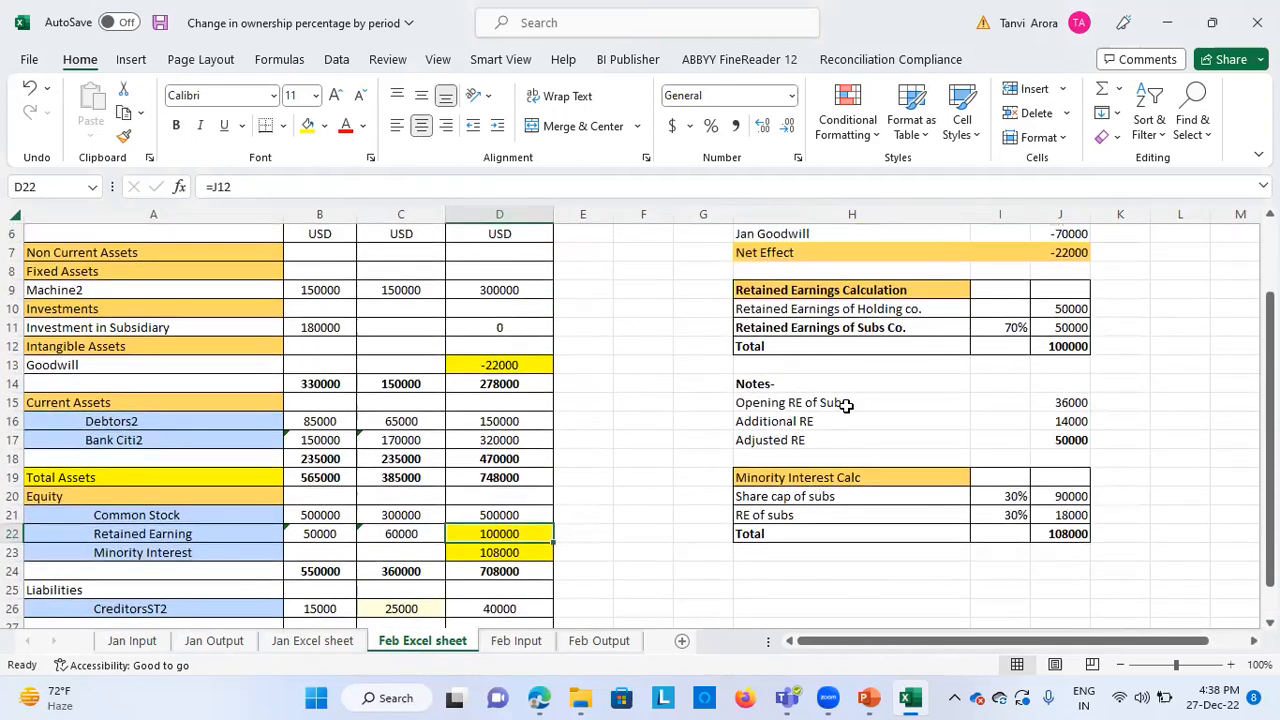
left_click(867, 510)
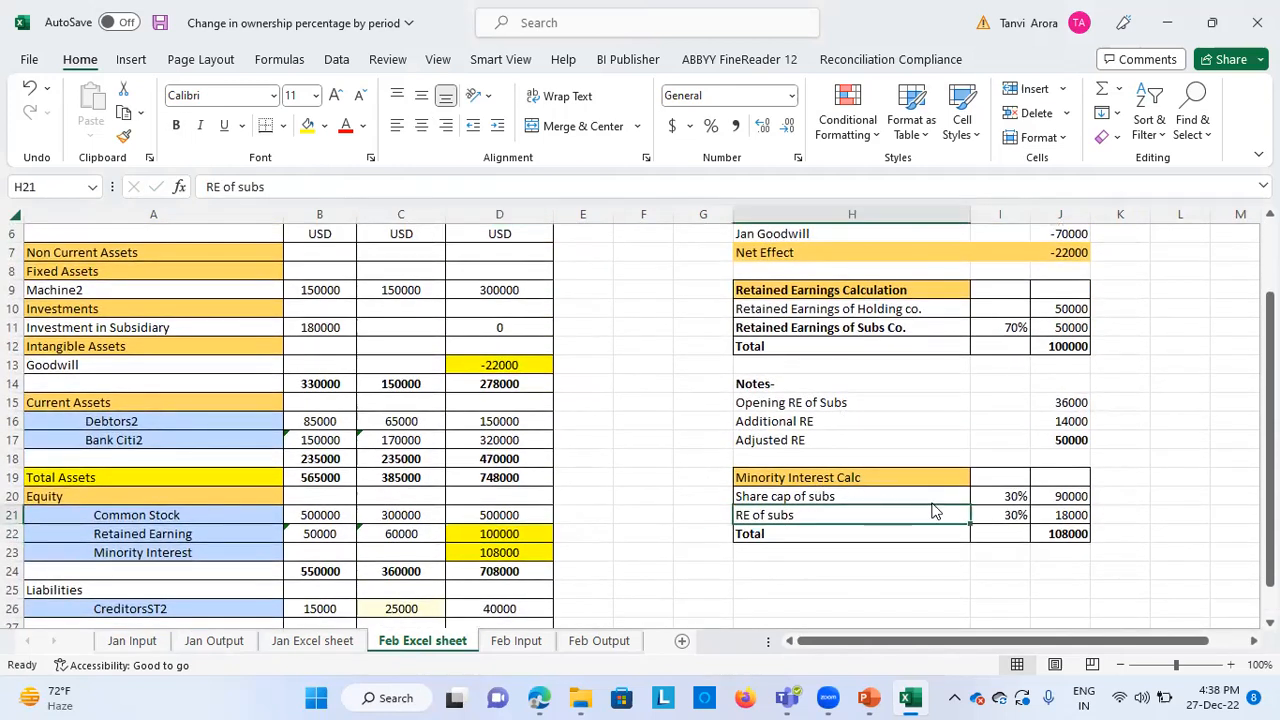
left_click(914, 494)
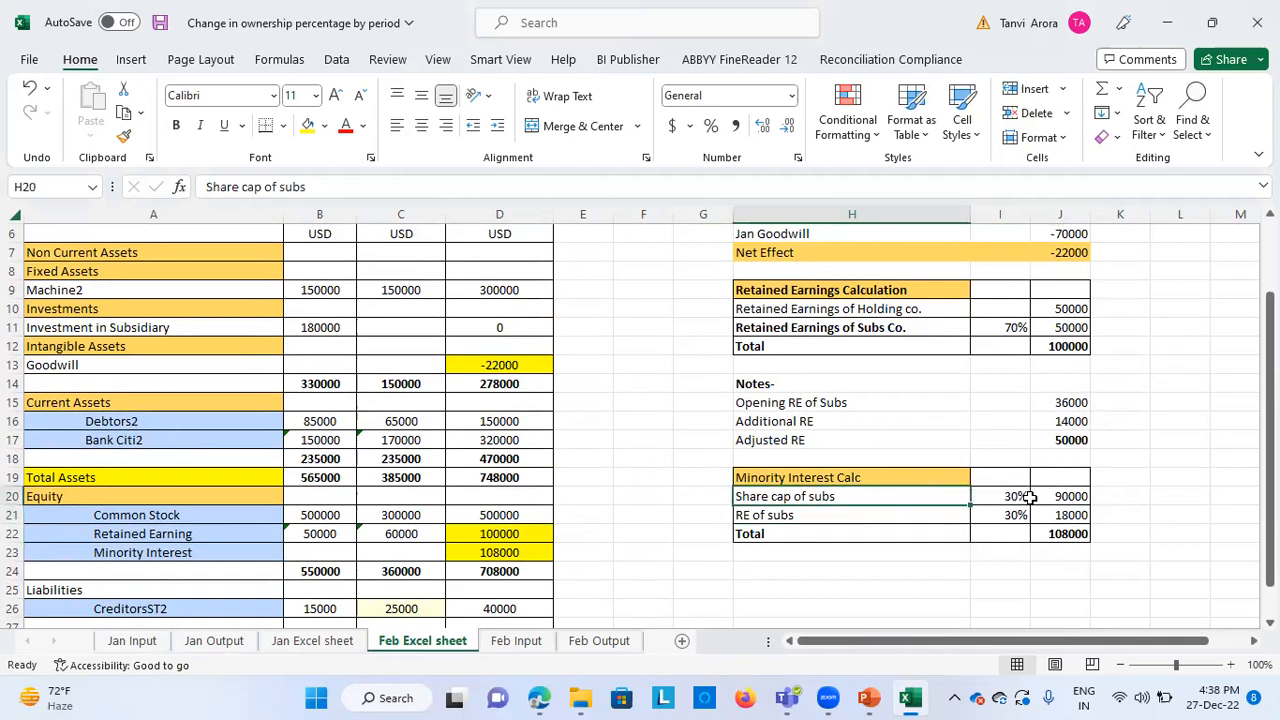
left_click(1008, 496)
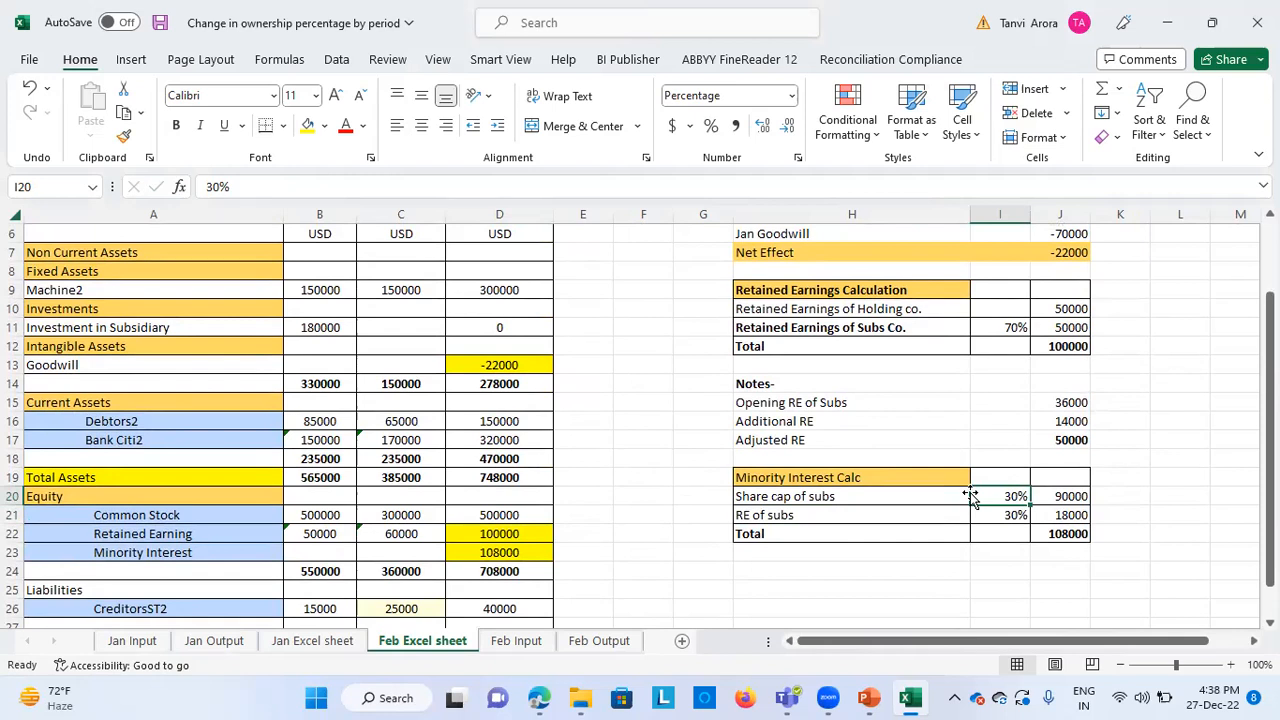
left_click(1072, 497)
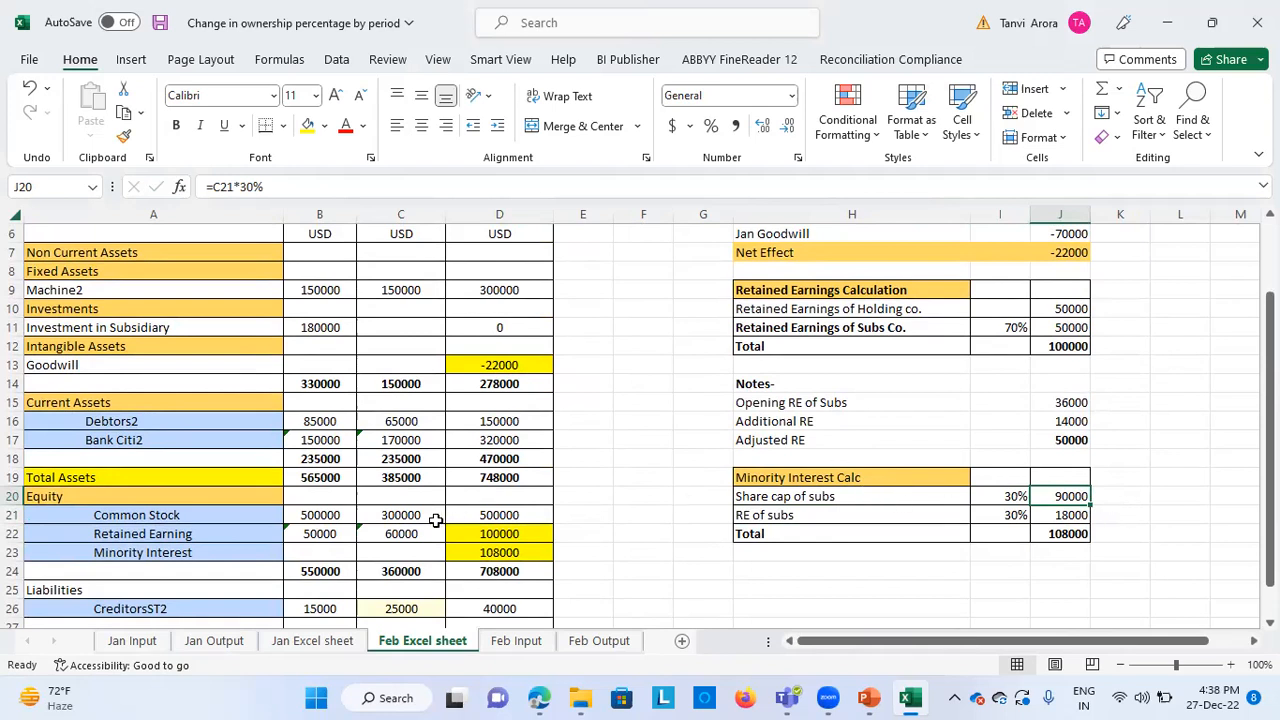
left_click(995, 514)
left_click(1078, 537)
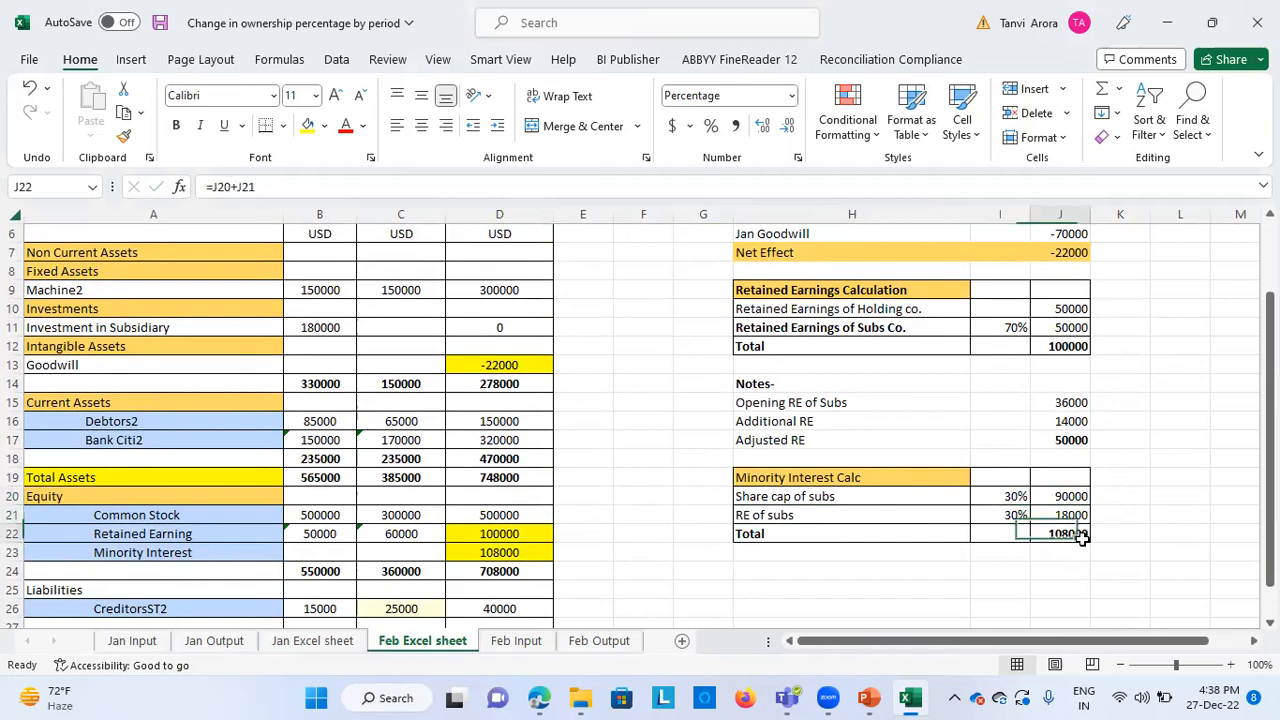
left_click(531, 549)
Review the consolidated column of the February balance sheet from Investment in Subsidiary down to Total Liability and Equity
scroll(600, 457, "up", 1)
scroll(600, 460, "down", 1)
scroll(600, 460, "down", 1)
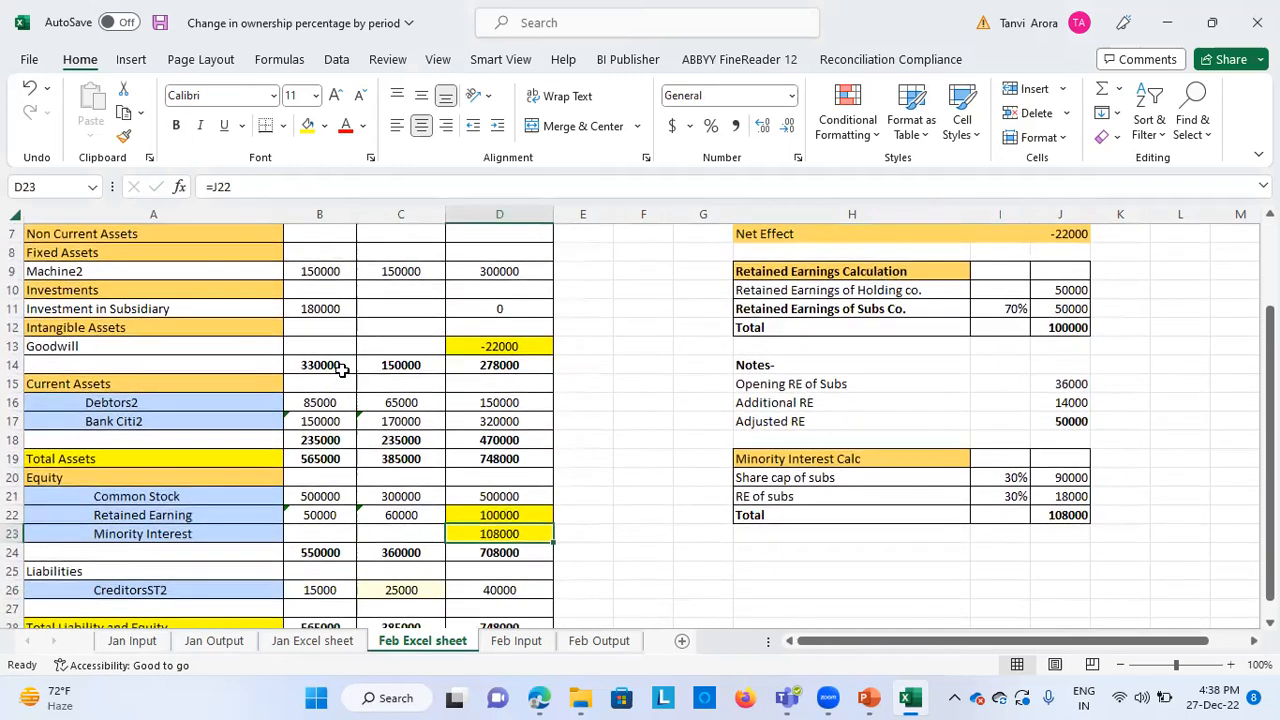
scroll(451, 366, "up", 1)
left_click(479, 362)
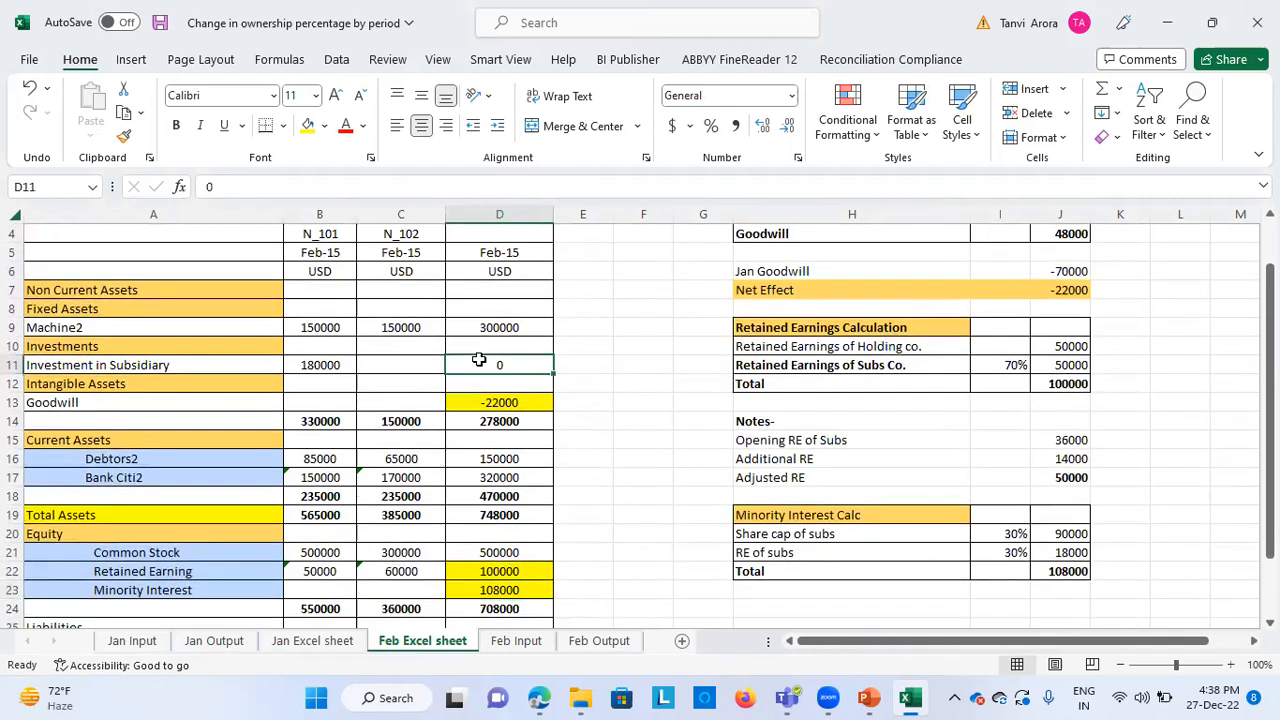
scroll(543, 442, "down", 2)
scroll(543, 440, "down", 2)
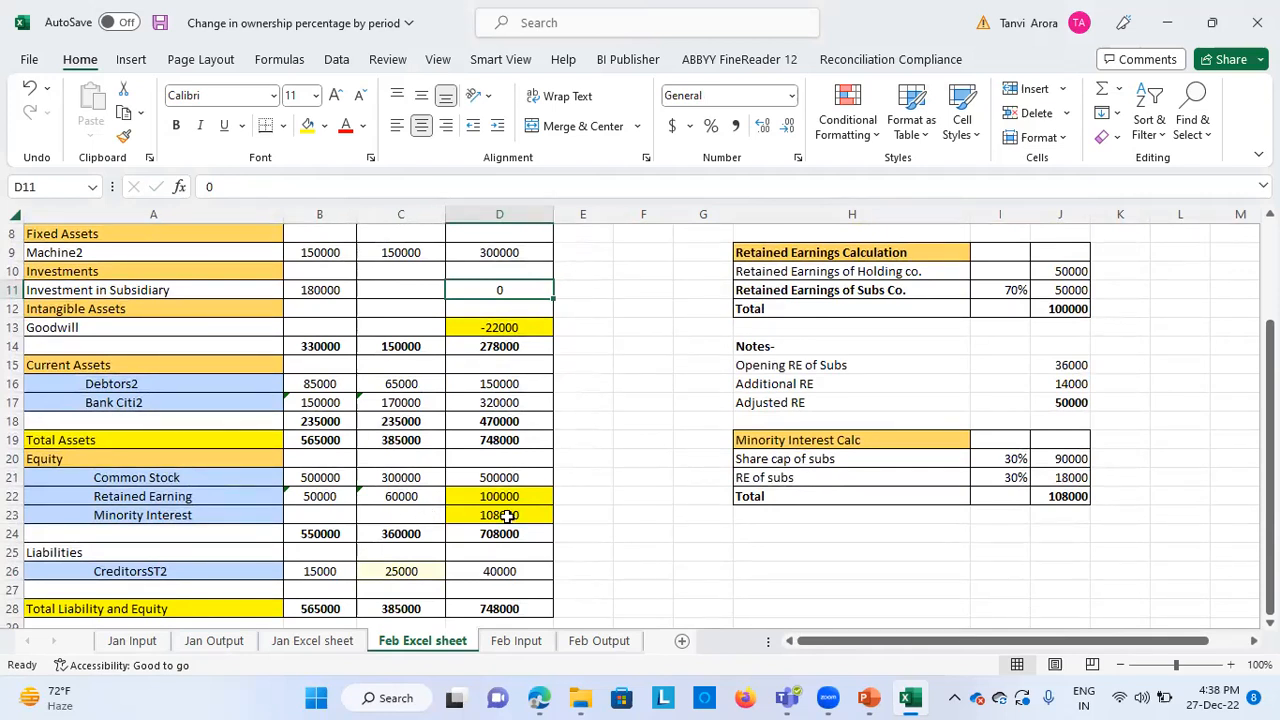
scroll(507, 516, "down", 2)
scroll(415, 399, "up", 2)
Switch to Oracle Financial Consolidation and Close in the browser and open the Manage Ownership page for consolidation
left_click(538, 697)
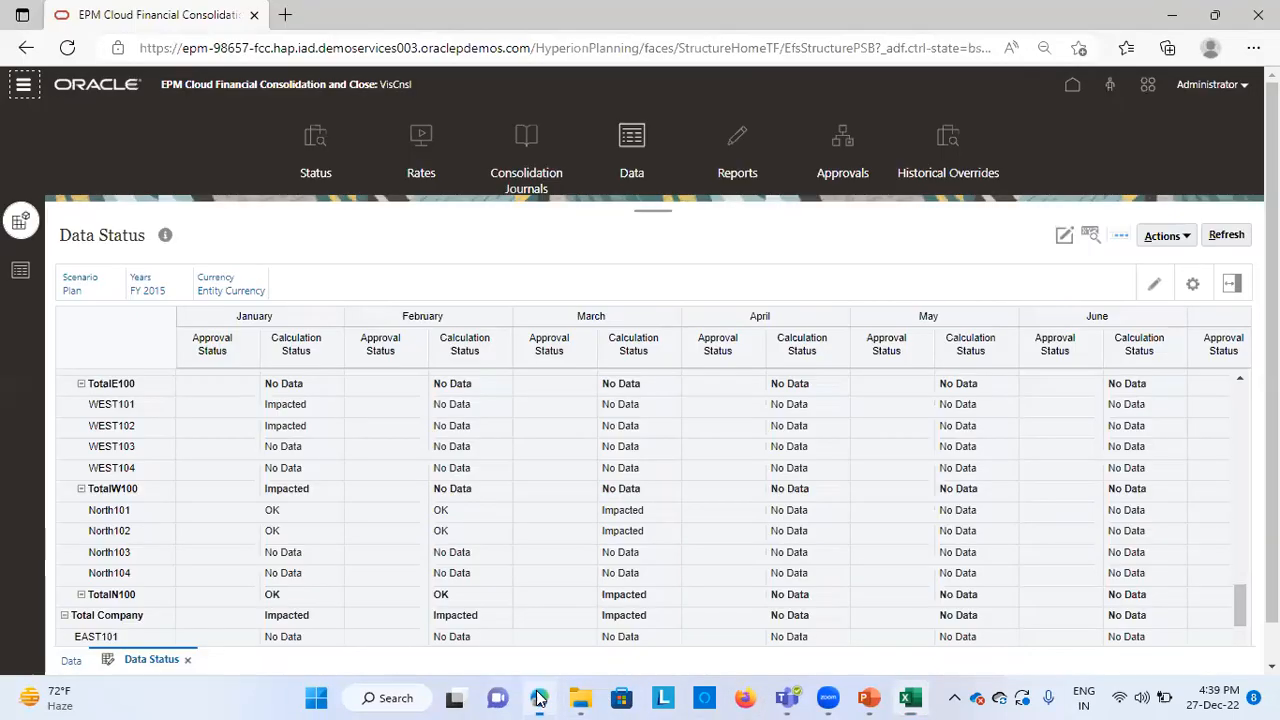
left_click(1072, 84)
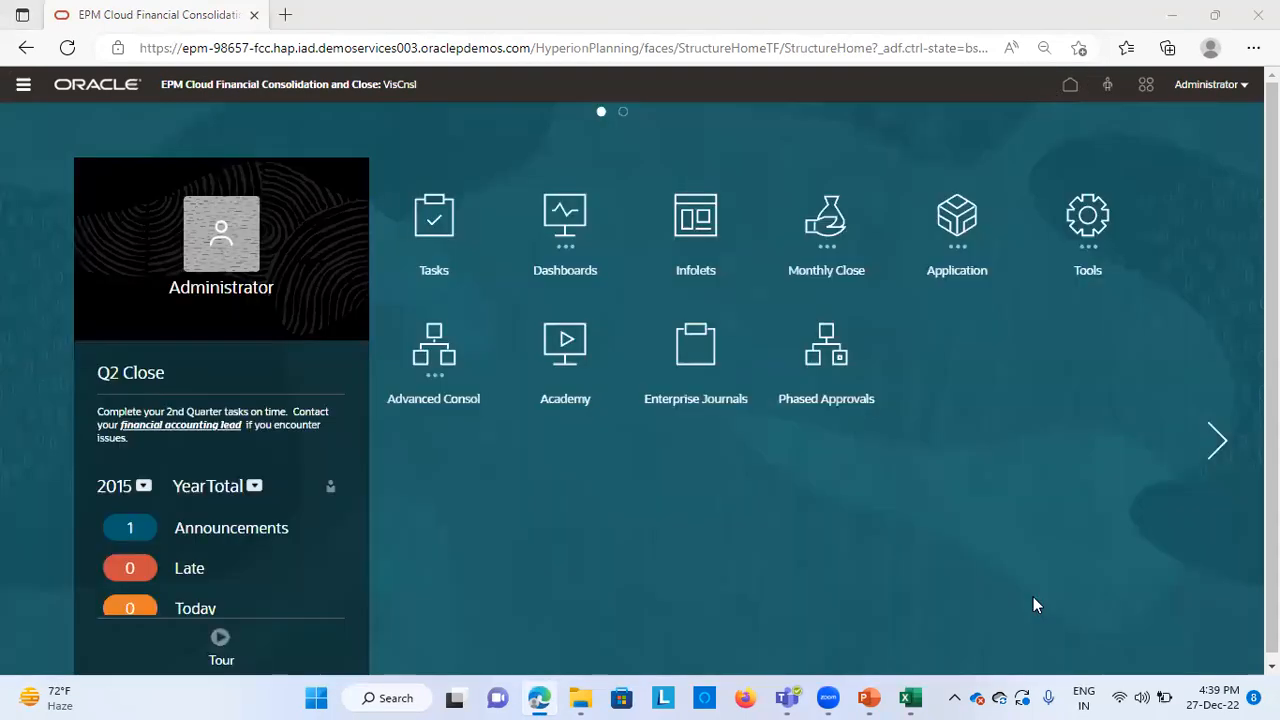
left_click(971, 258)
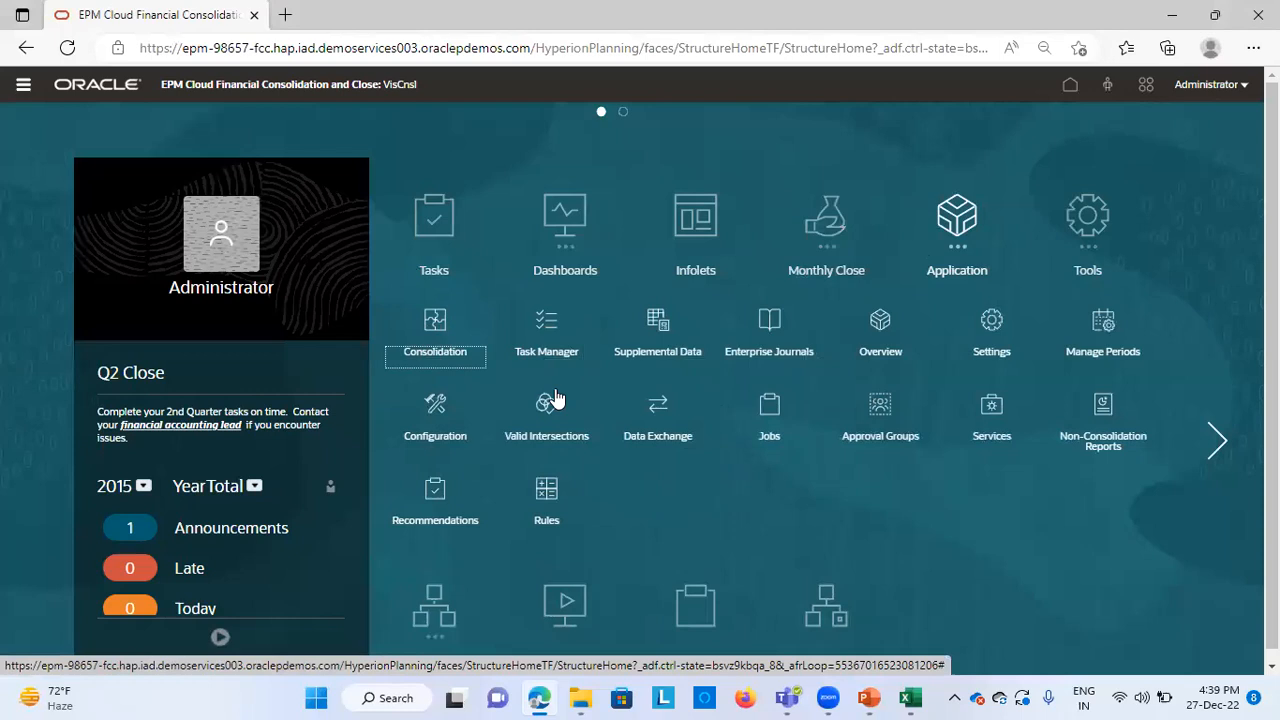
left_click(441, 343)
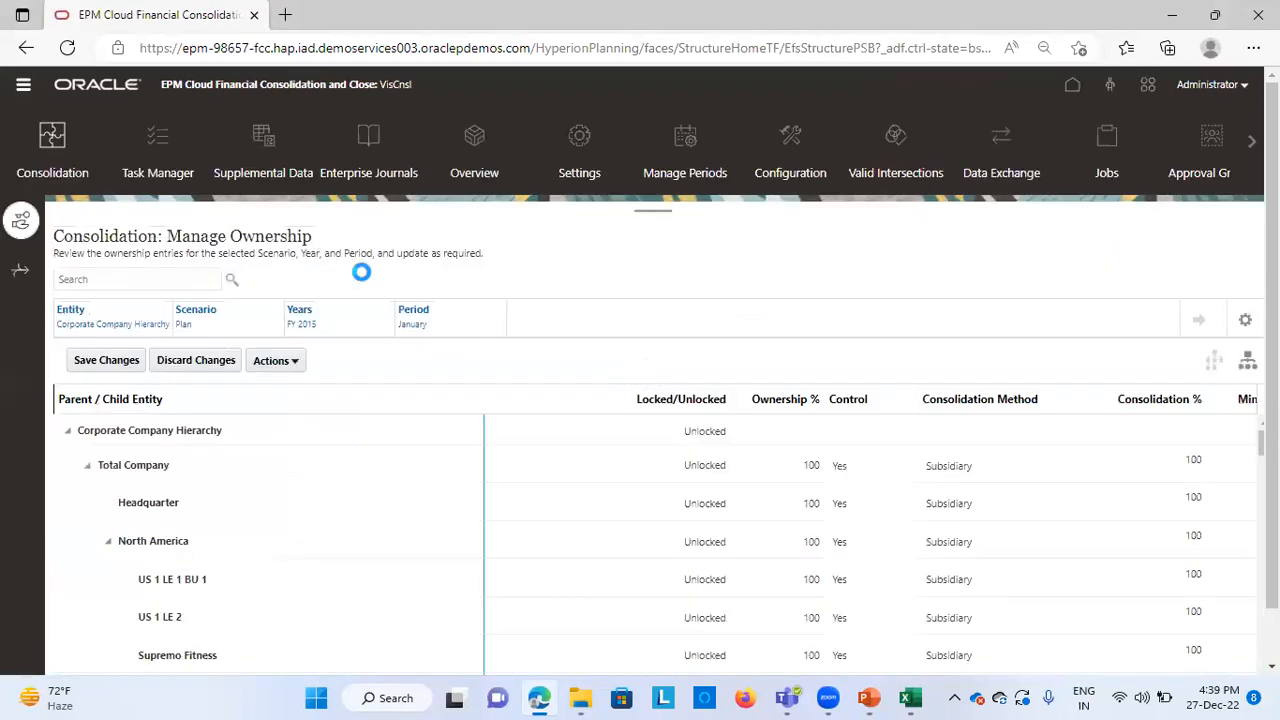
Select February under Quarter 1 as the period for the Manage Ownership page and try to apply the member selection
left_click(186, 326)
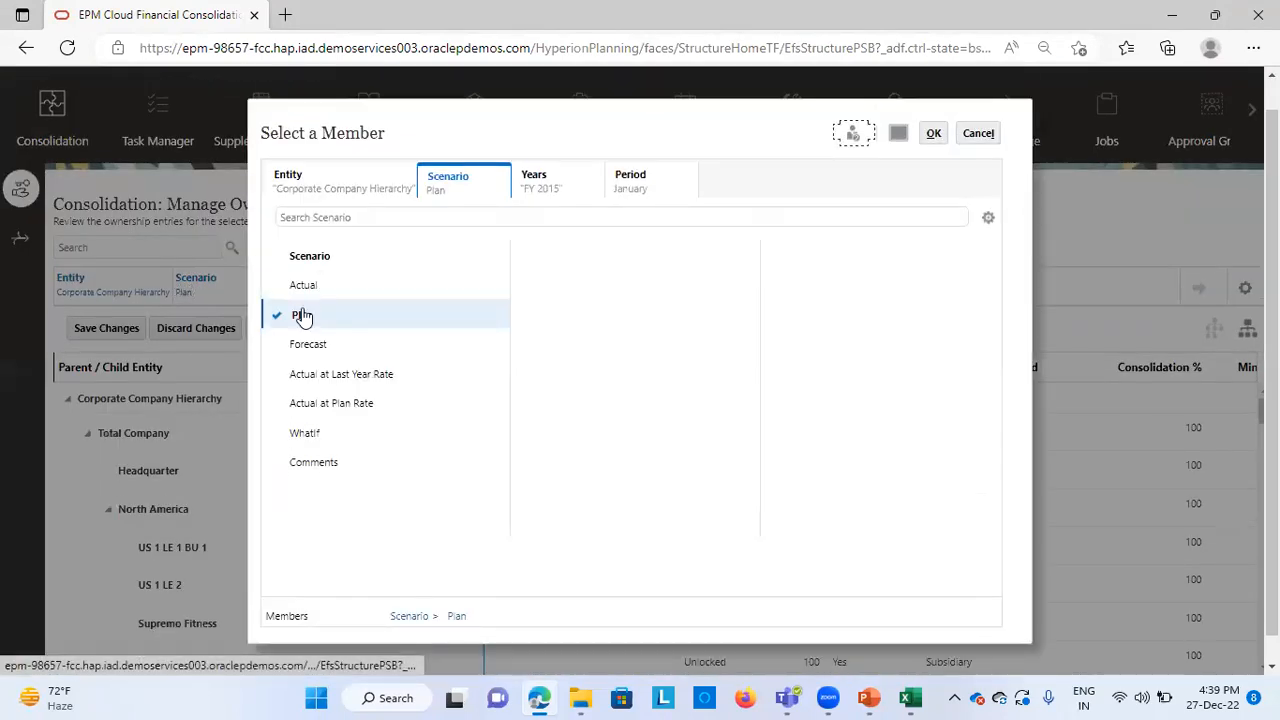
left_click(302, 316)
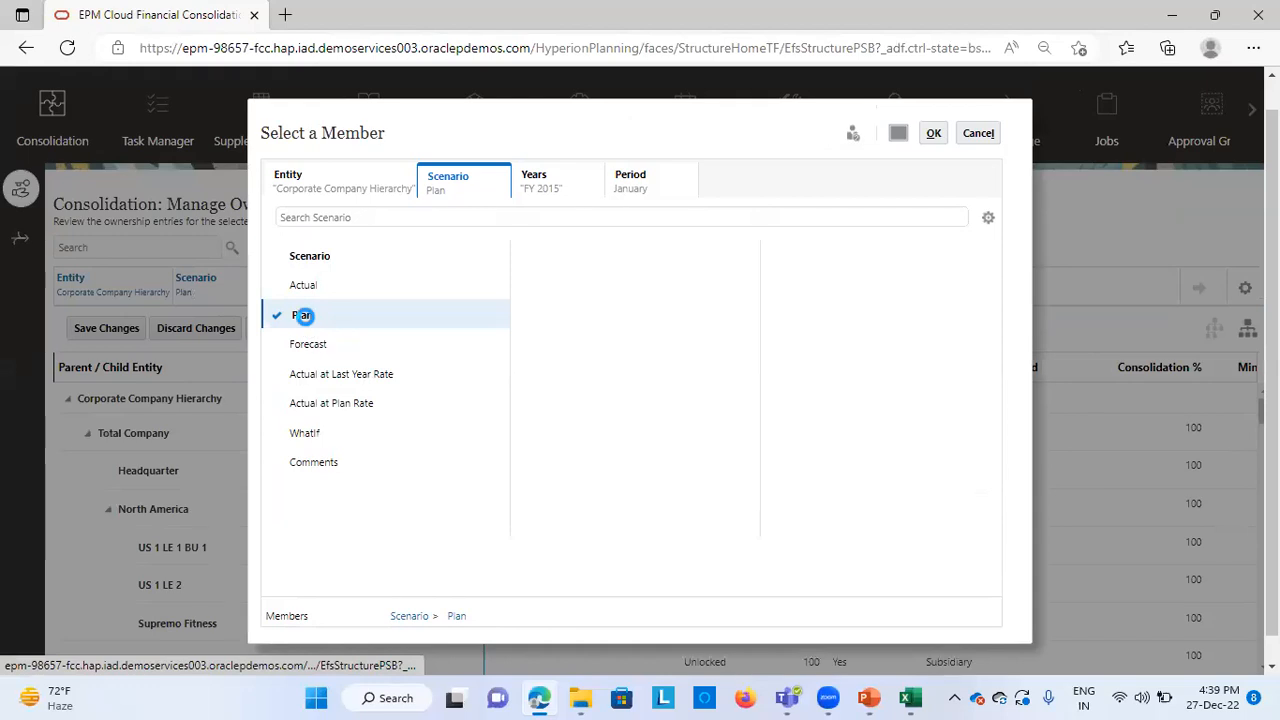
left_click(636, 186)
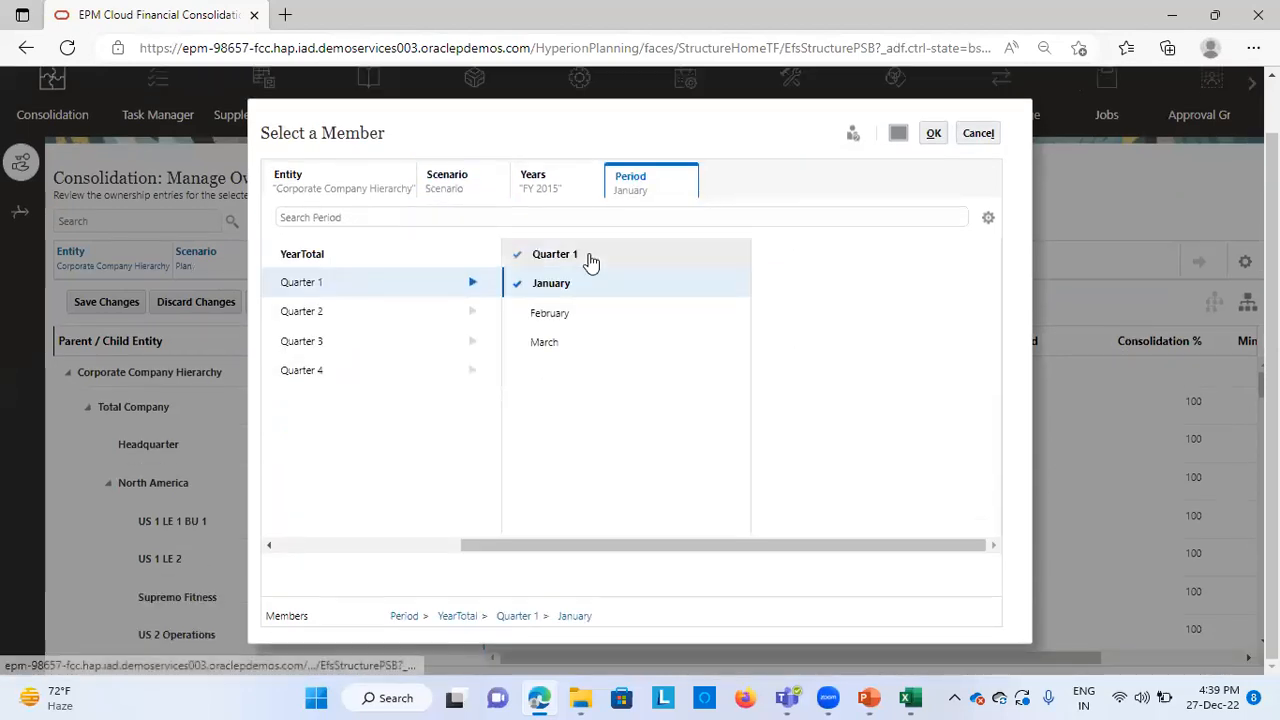
left_click(550, 314)
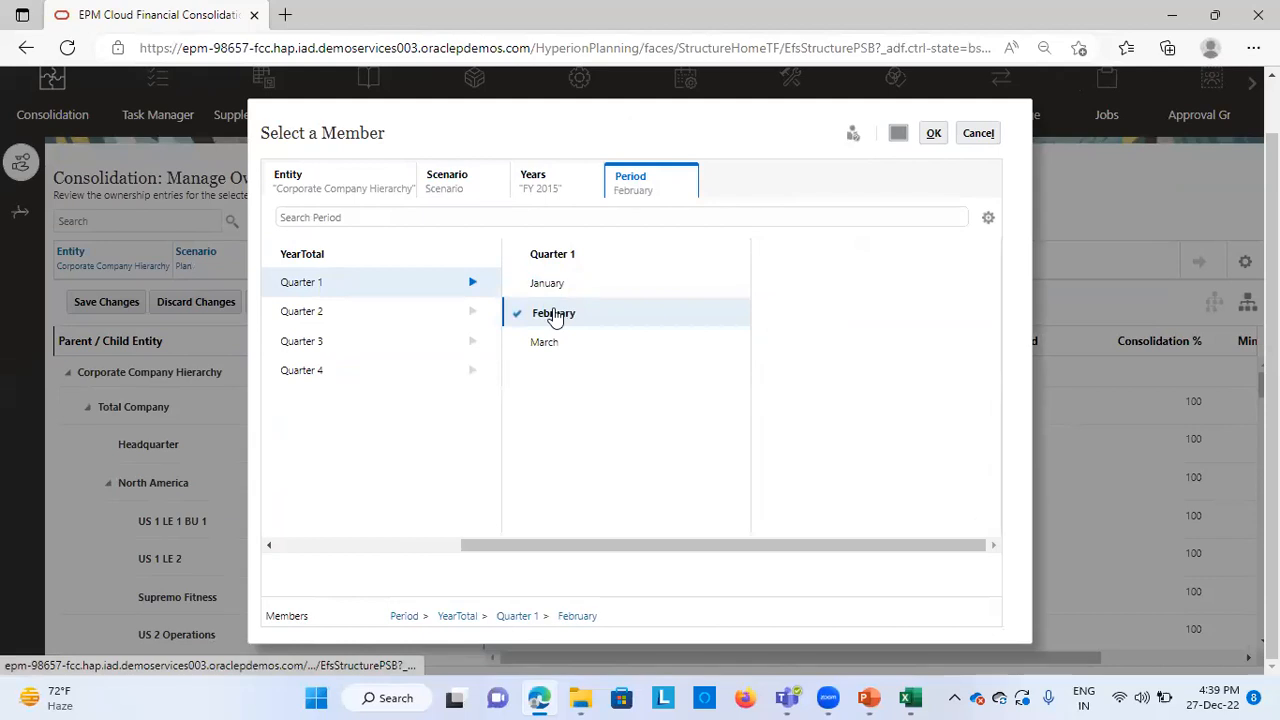
left_click(934, 133)
left_click(776, 256)
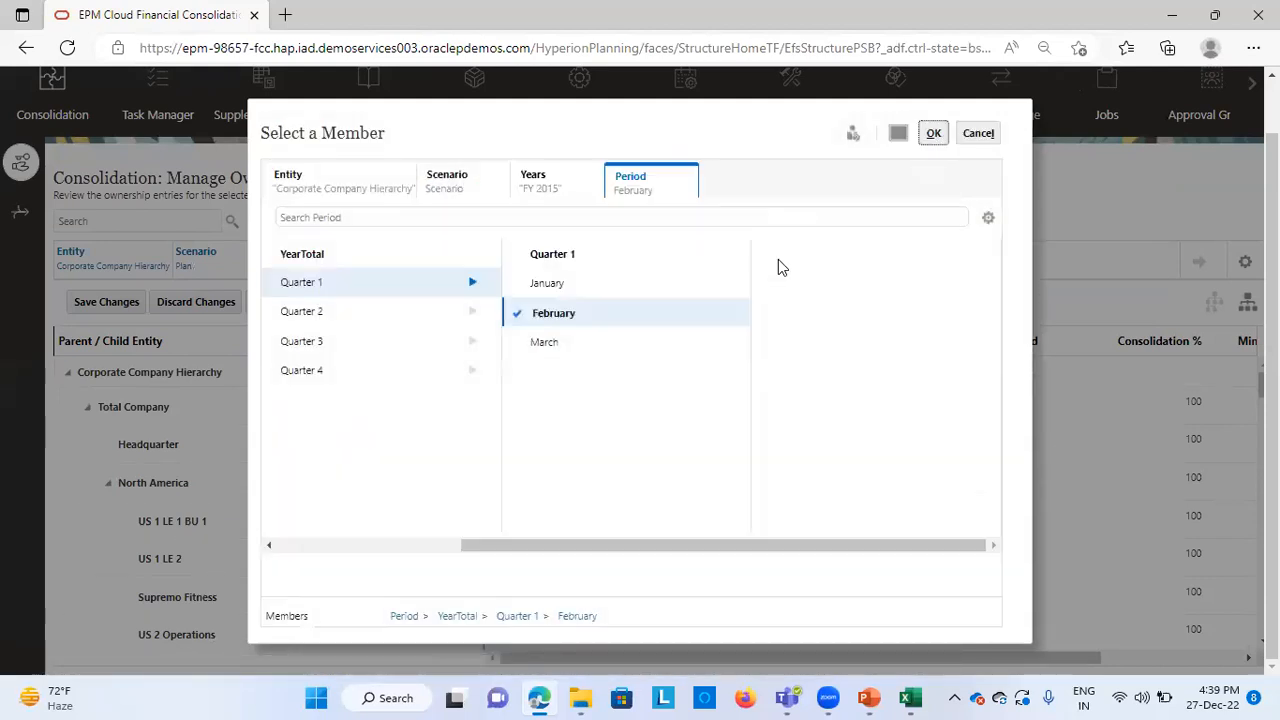
left_click(517, 316)
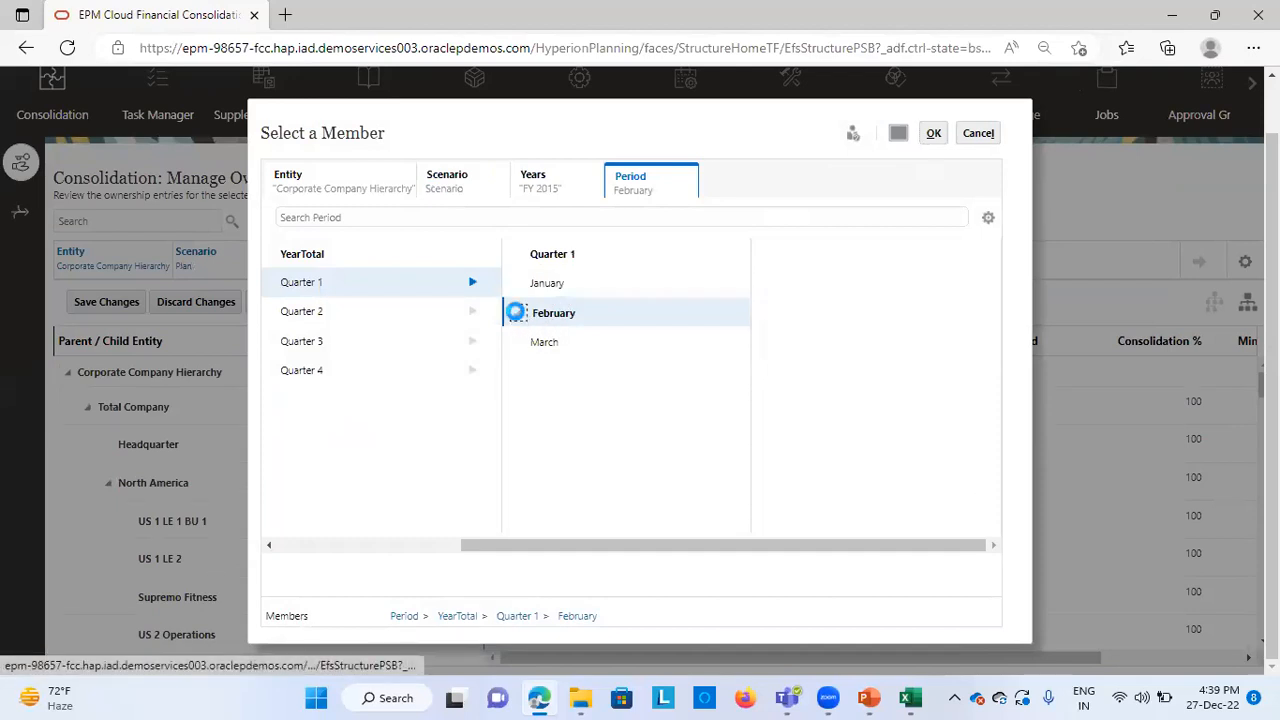
left_click(531, 312)
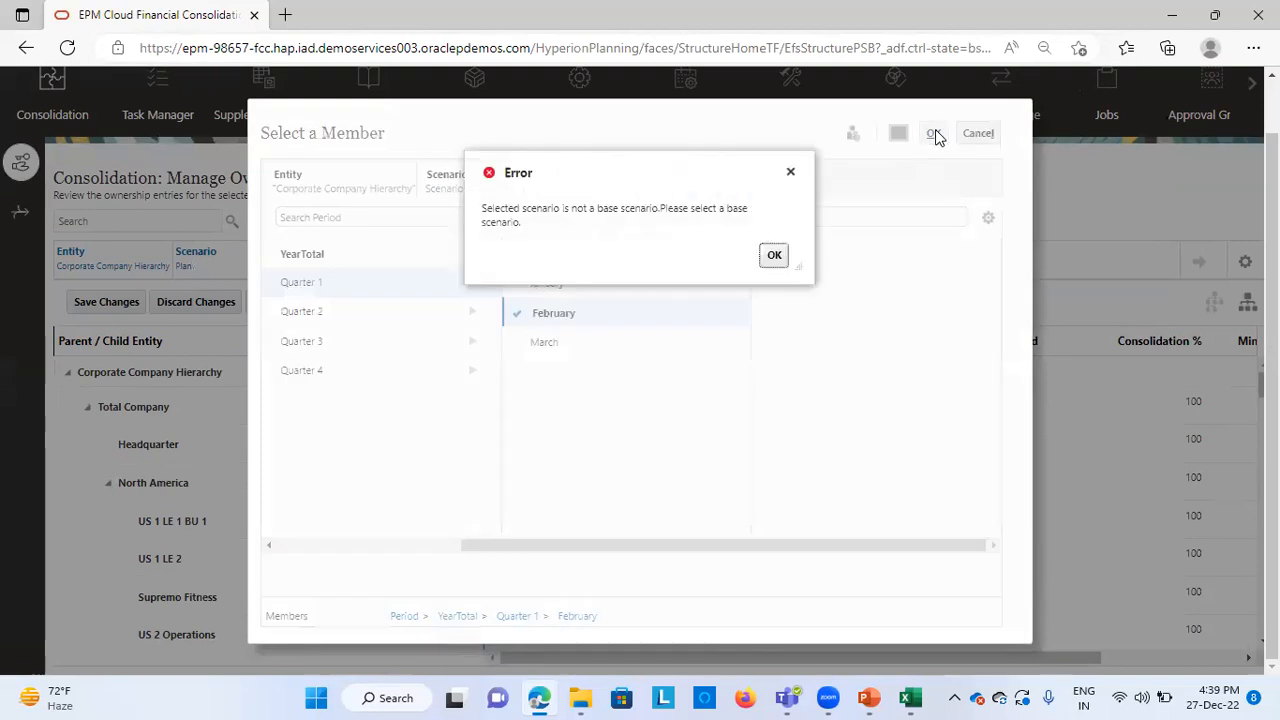
left_click(770, 255)
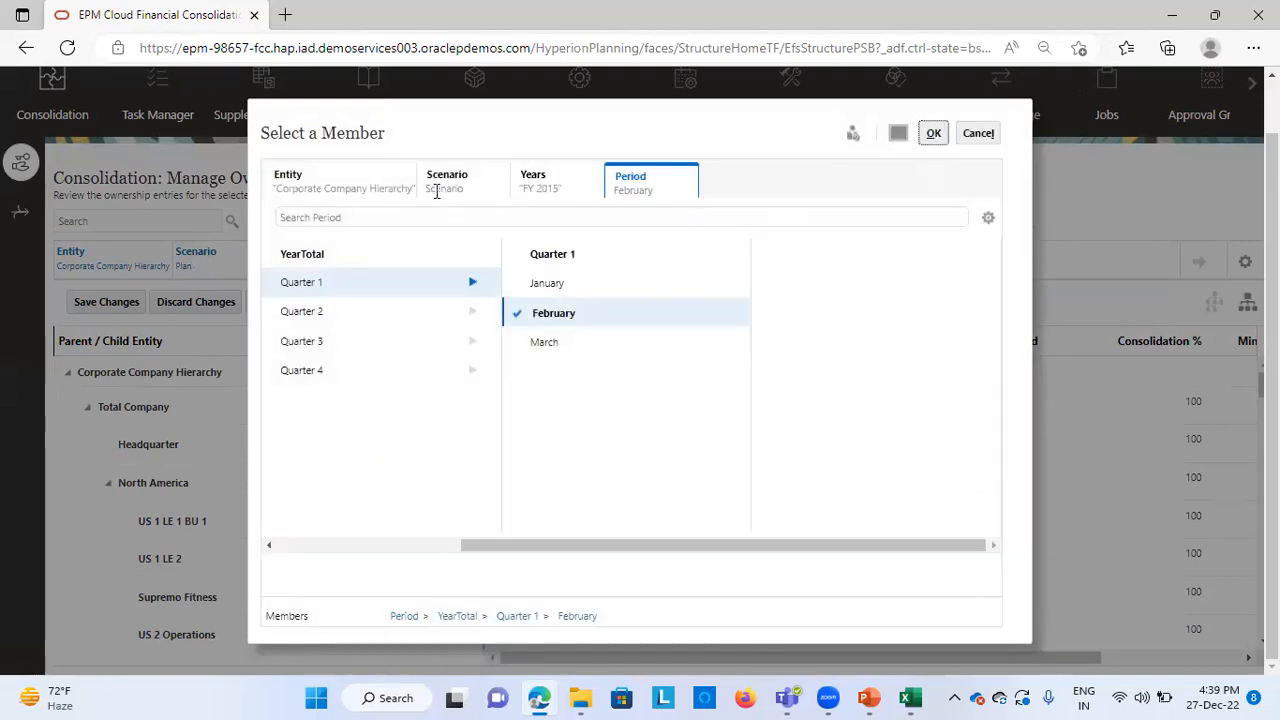
Choose Plan as the scenario and apply the member selection to the Manage Ownership page
left_click(434, 189)
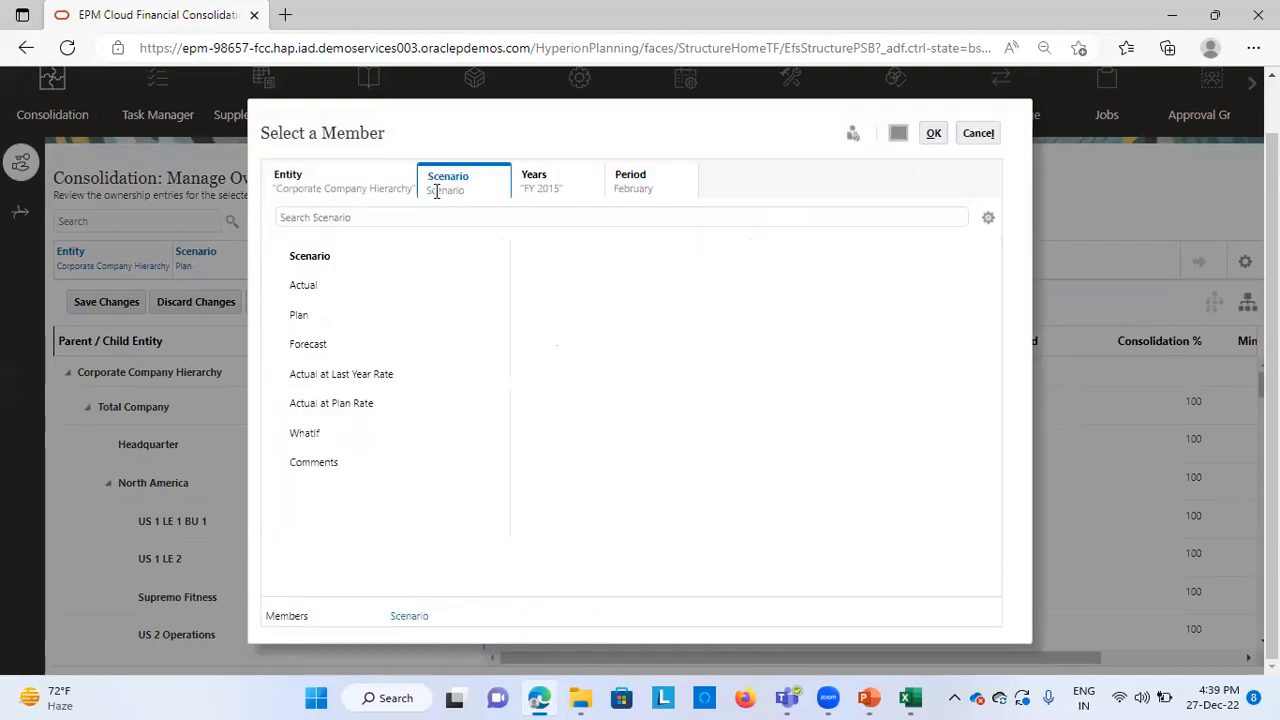
left_click(306, 317)
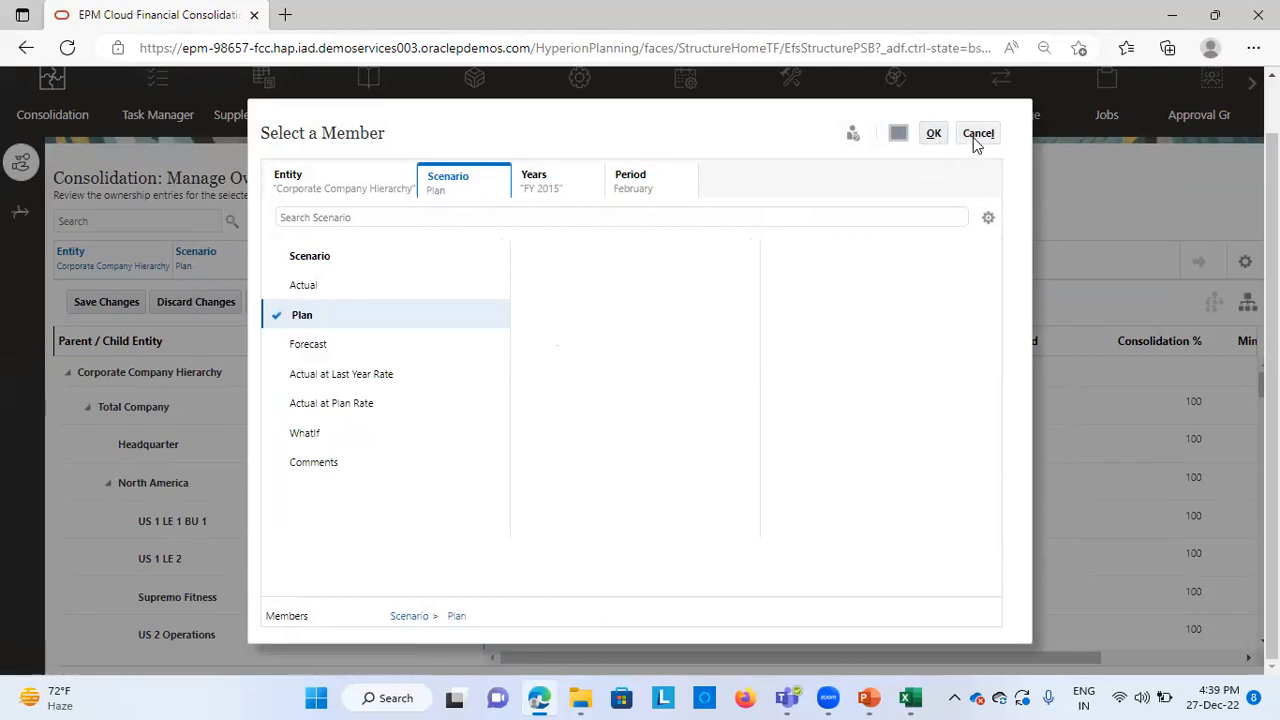
left_click(934, 134)
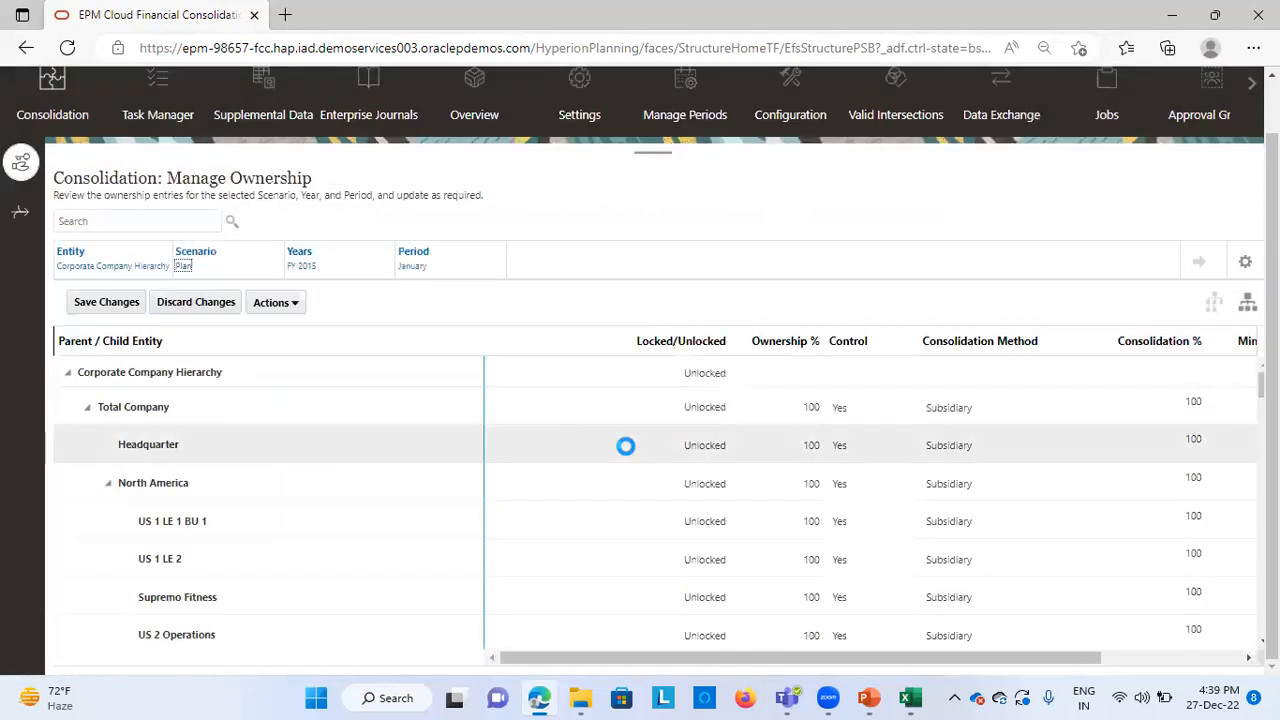
Apply the February Plan selection and choose Holding as the consolidation method for North101 under TotalN100
left_click(1201, 263)
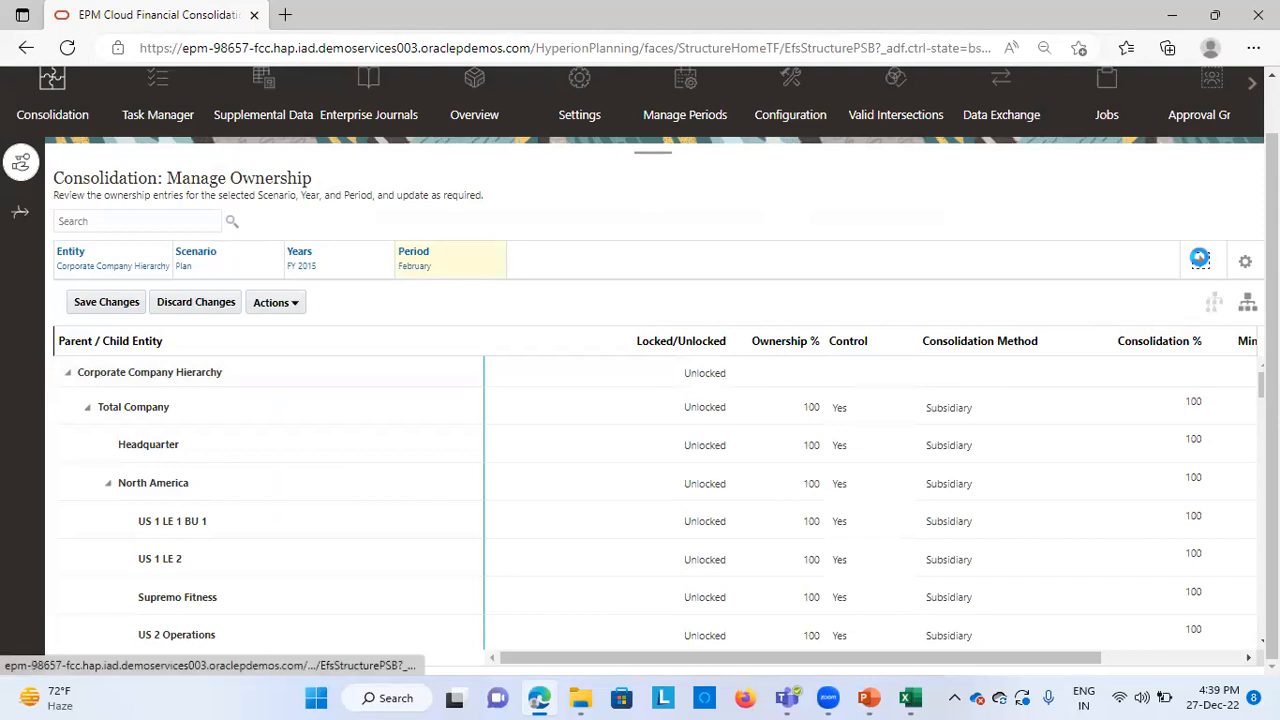
scroll(429, 571, "down", 10)
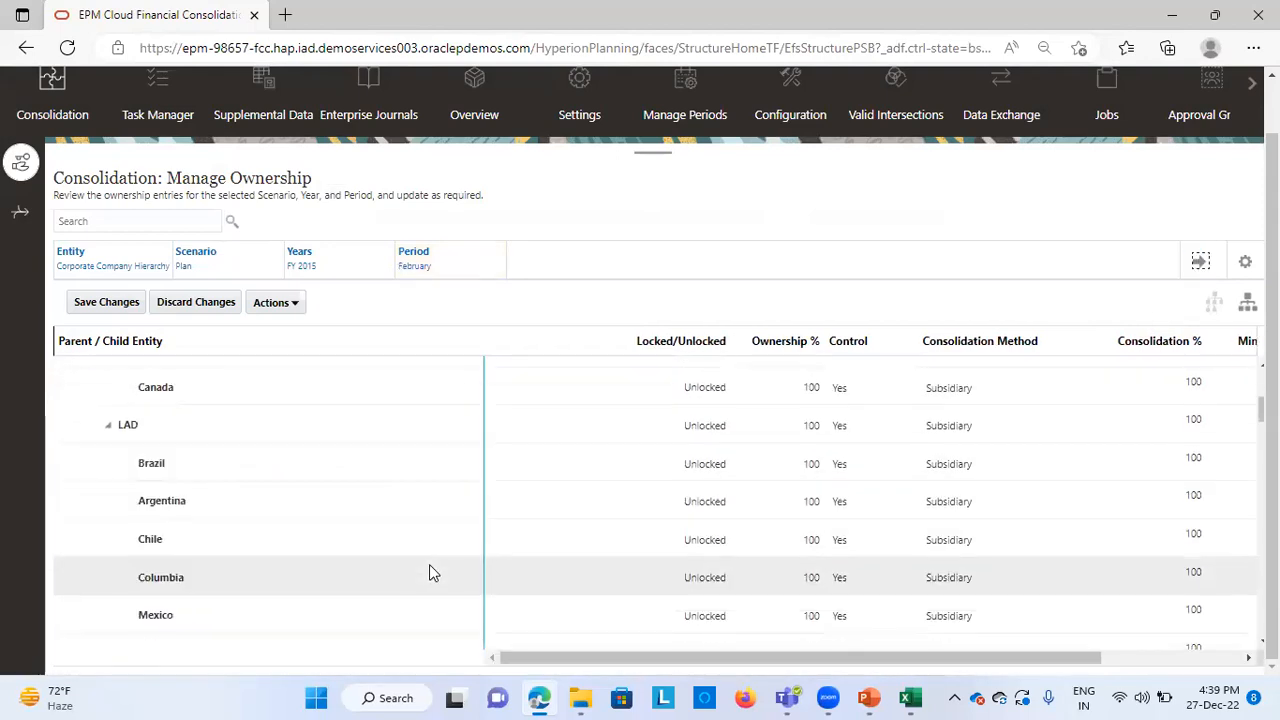
scroll(430, 571, "down", 10)
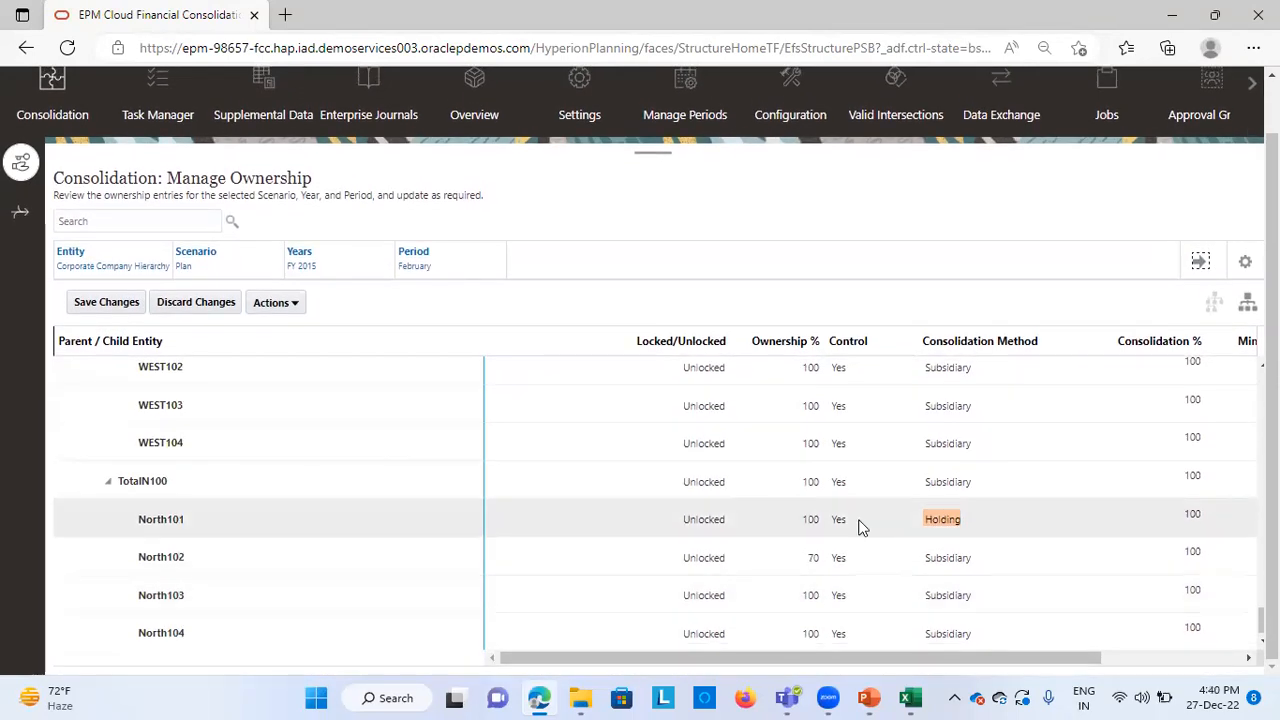
left_click(816, 519)
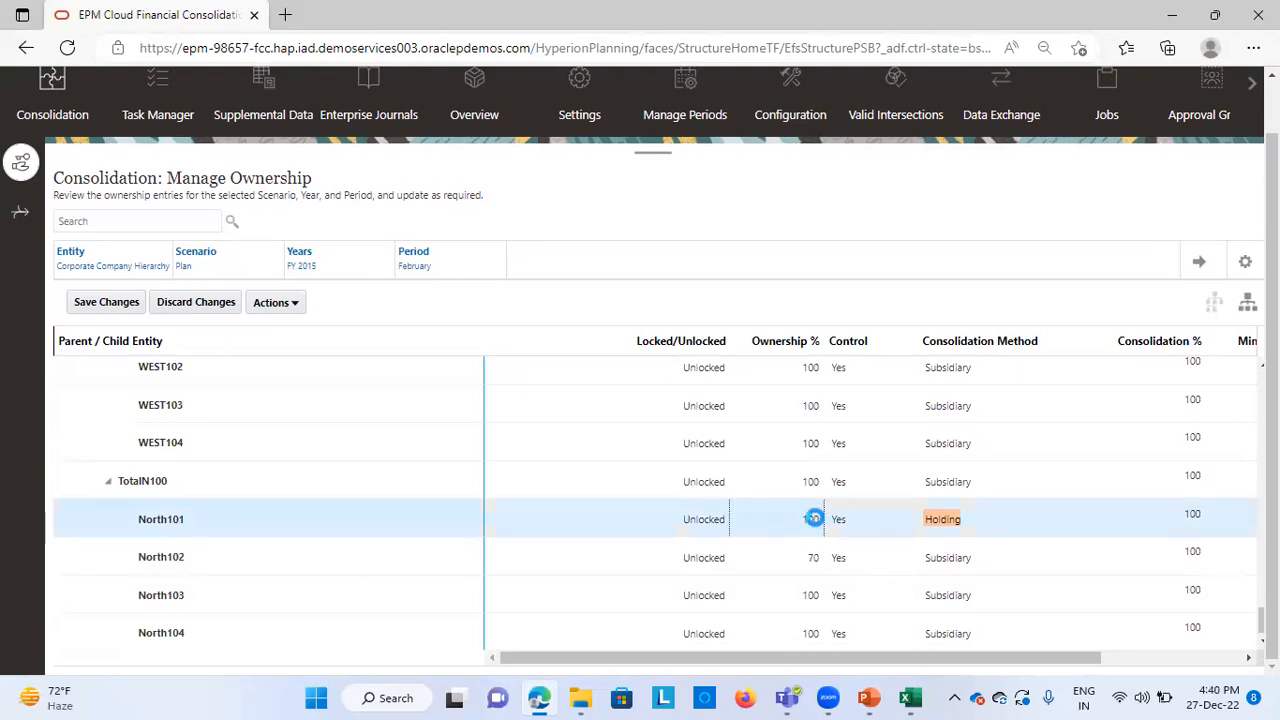
left_click(1053, 522)
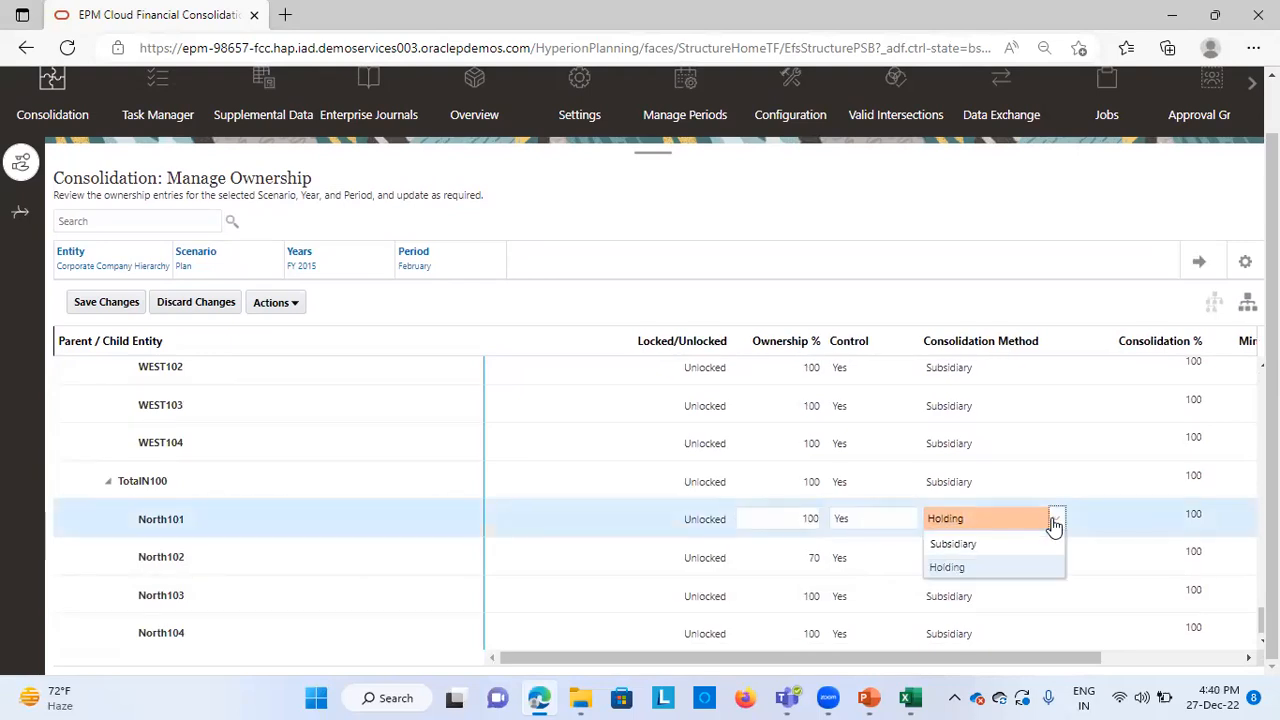
left_click(971, 568)
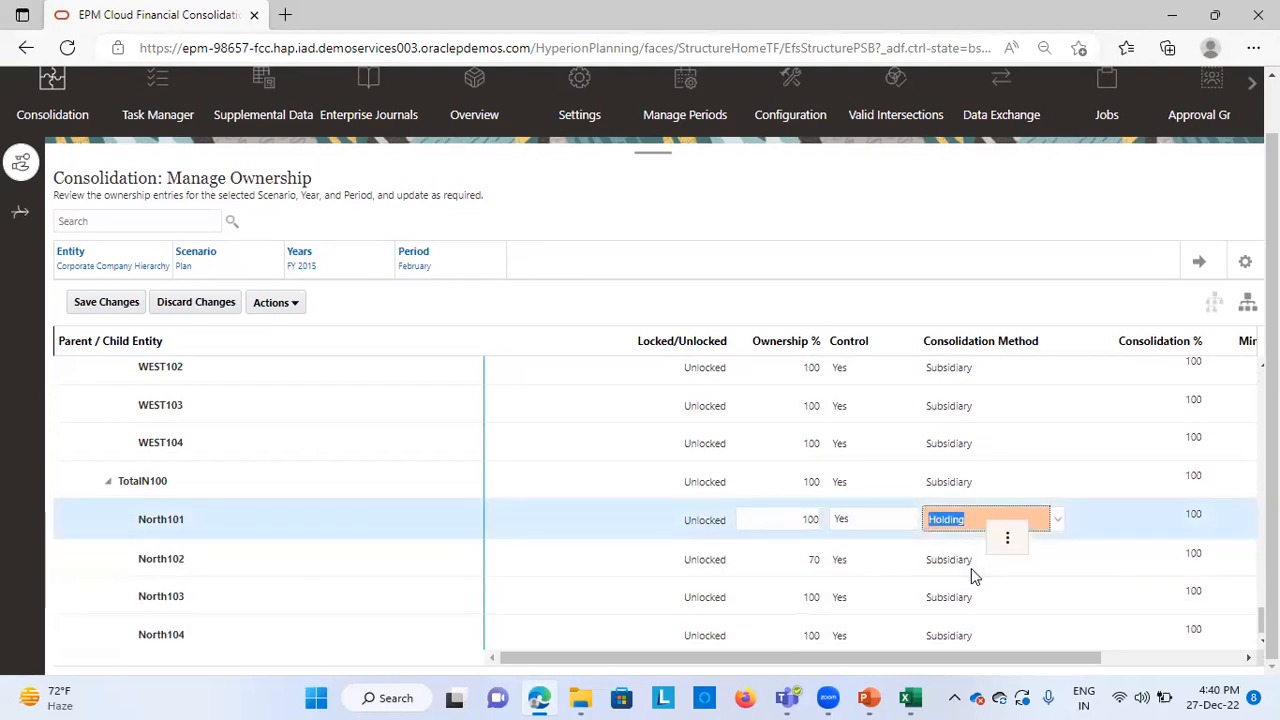
Set North102's ownership to 70% for February and save the ownership changes
left_click(814, 566)
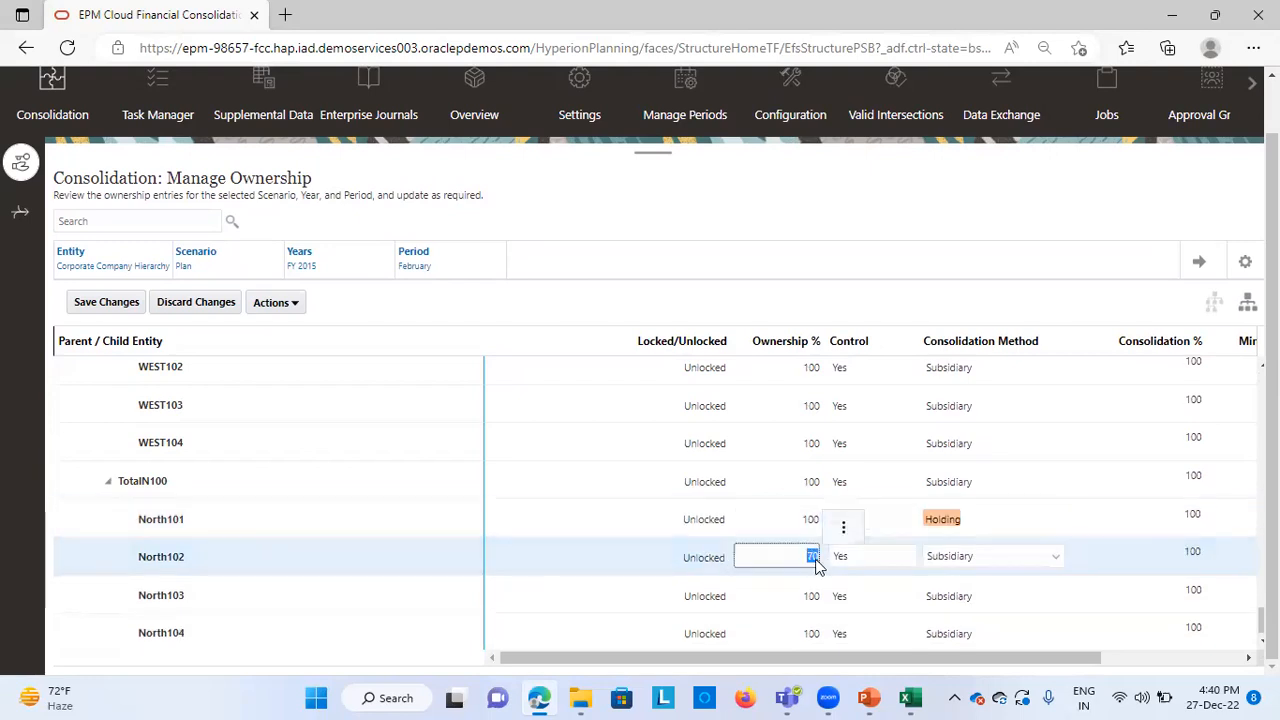
type("7")
left_click(823, 238)
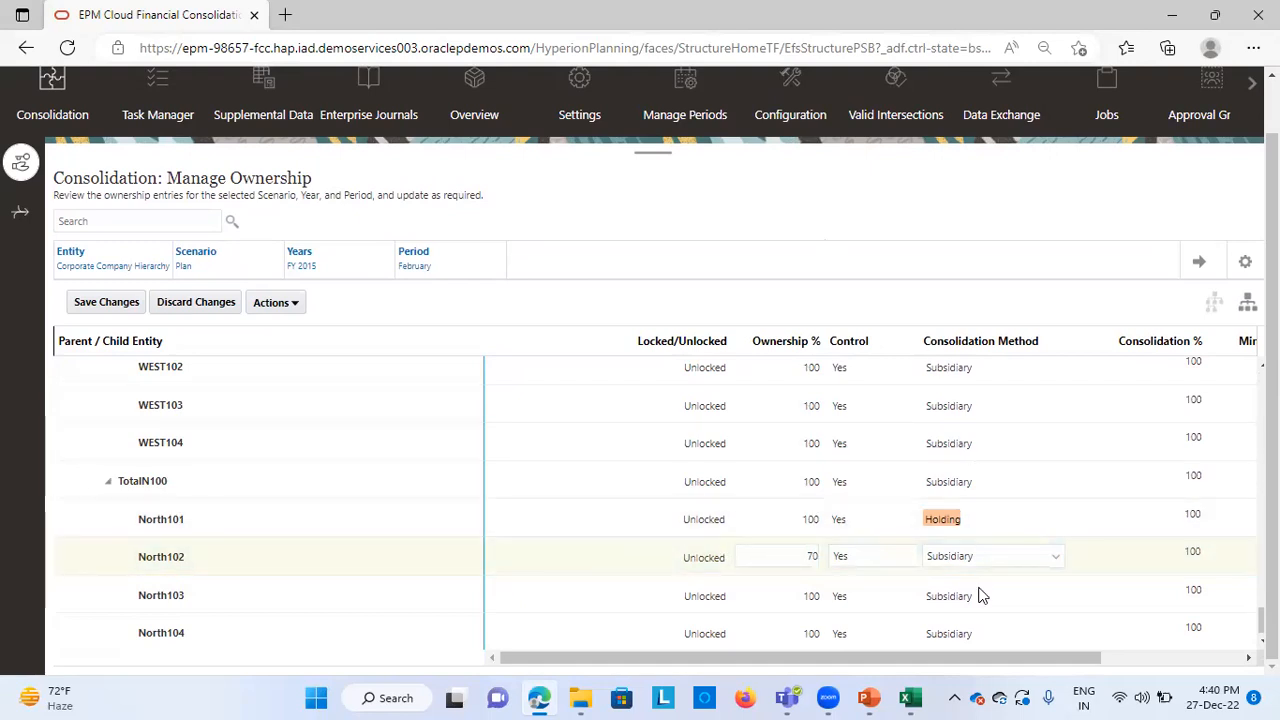
scroll(980, 600, "right", 3)
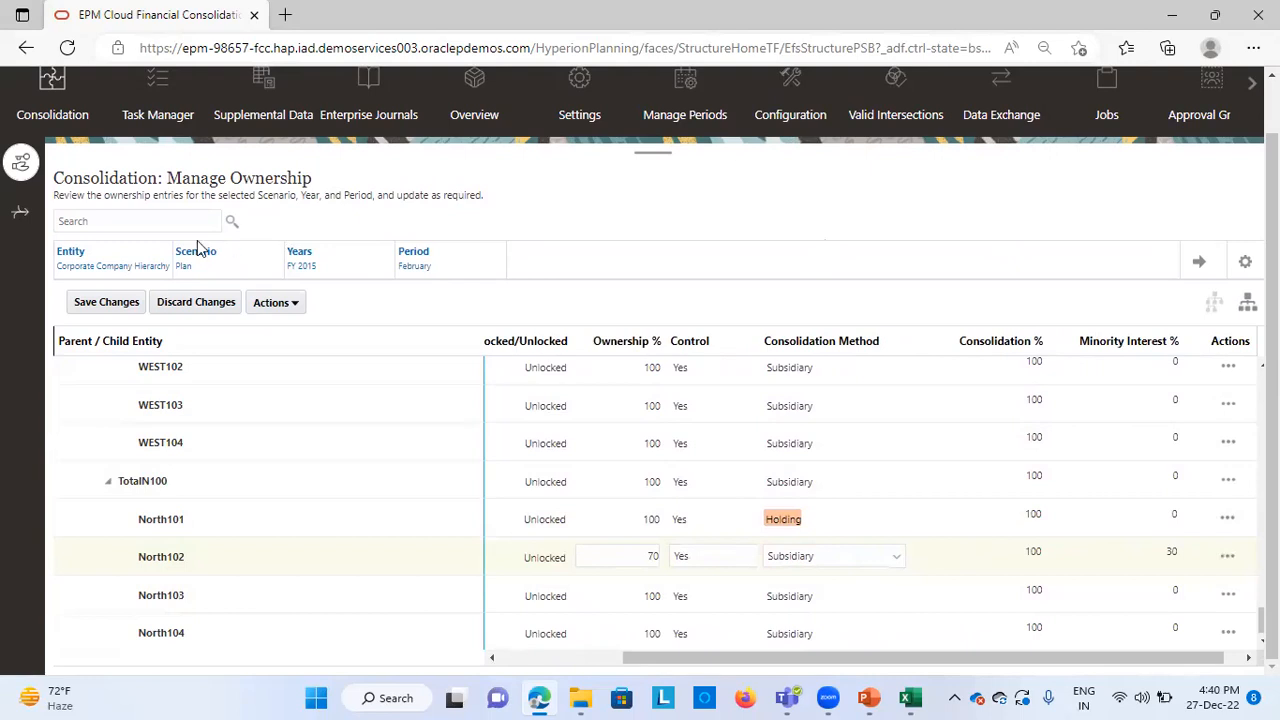
left_click(98, 306)
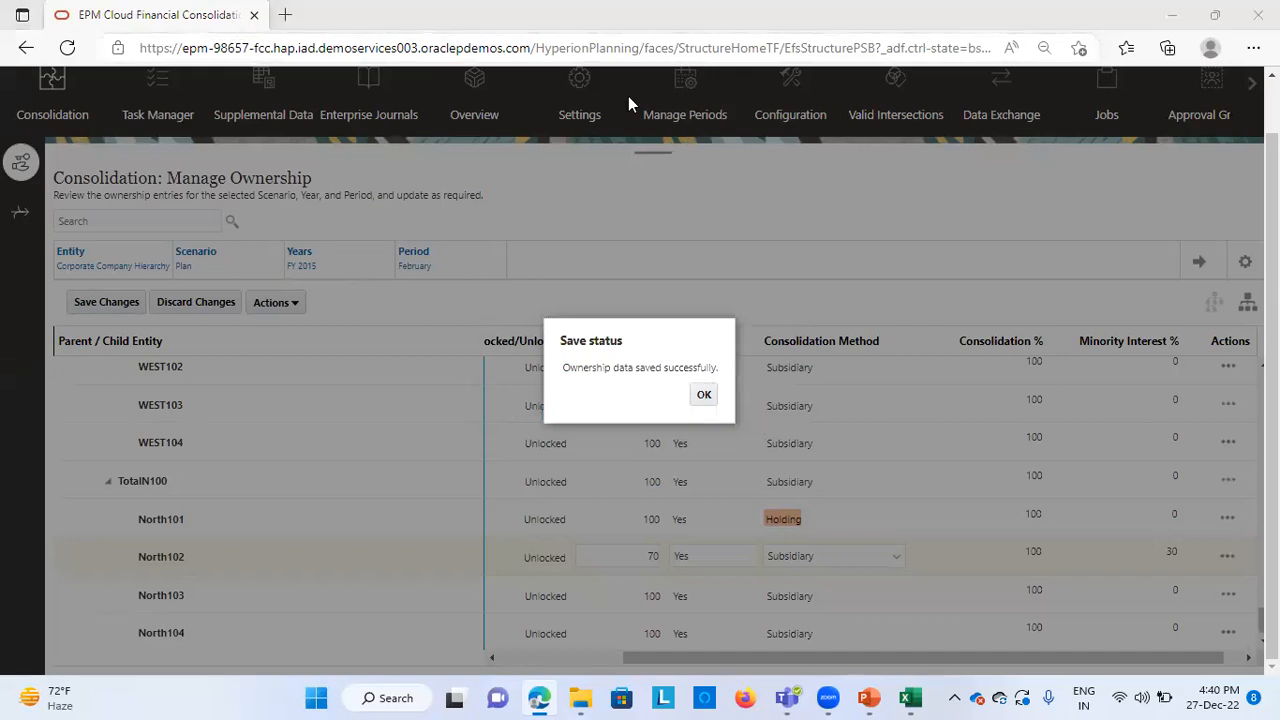
left_click(704, 396)
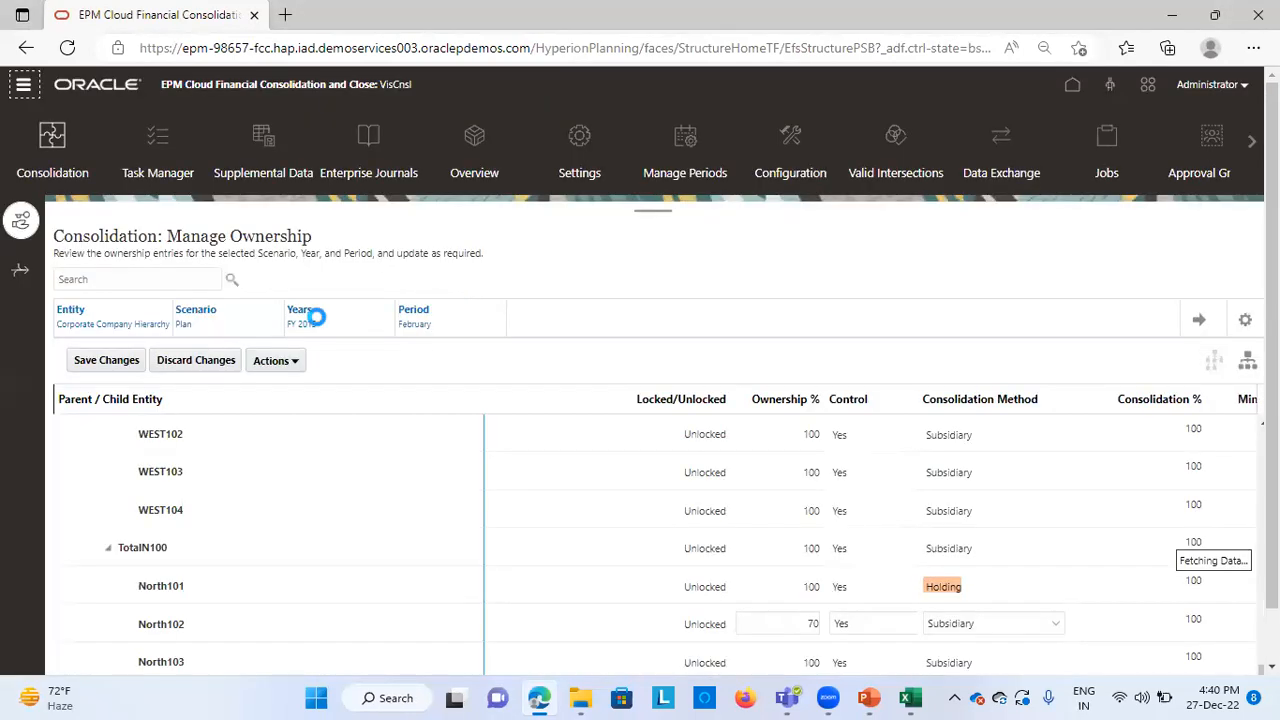
Recompute the ownership data for scenario Plan, year FY 2015, with February as the start period
left_click(298, 358)
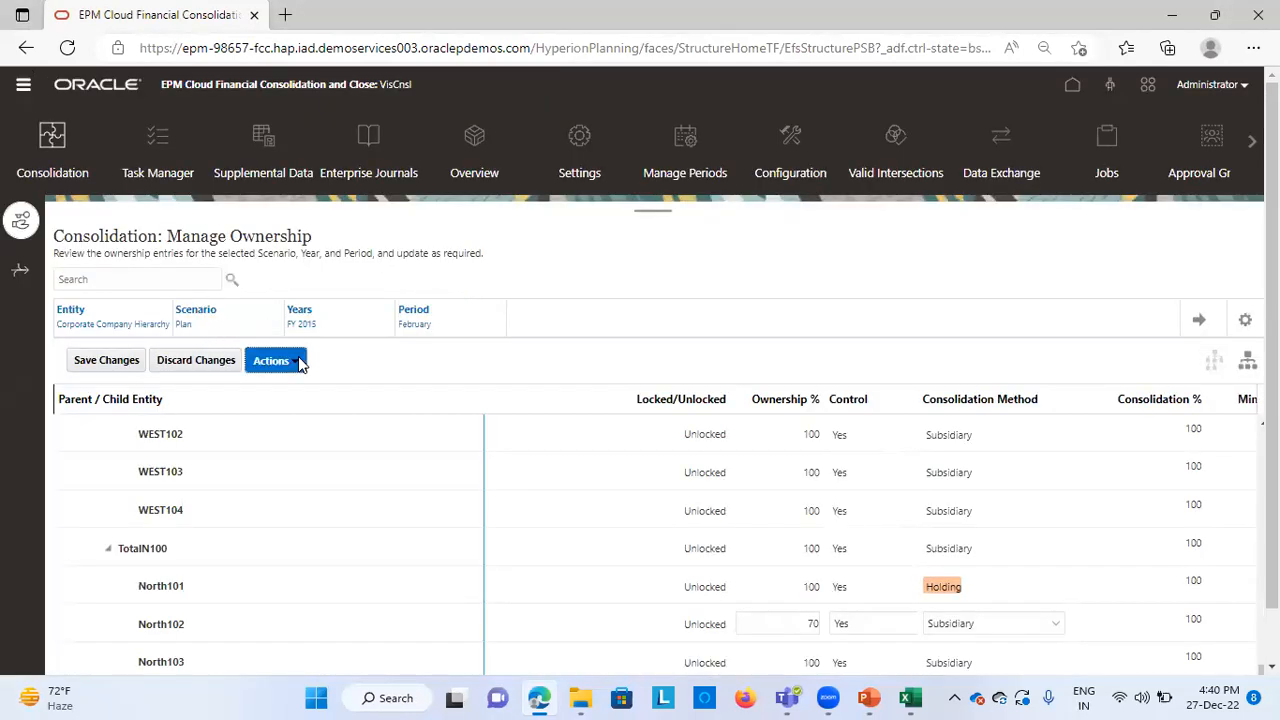
left_click(339, 416)
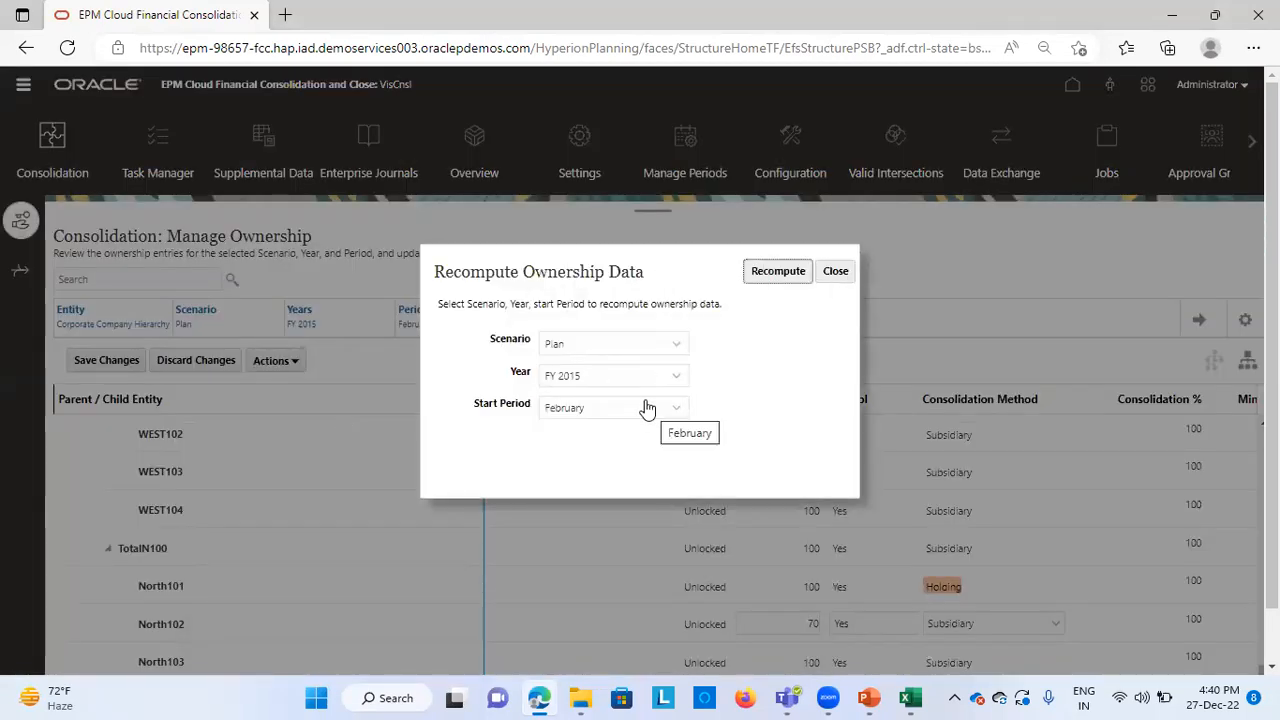
left_click(783, 274)
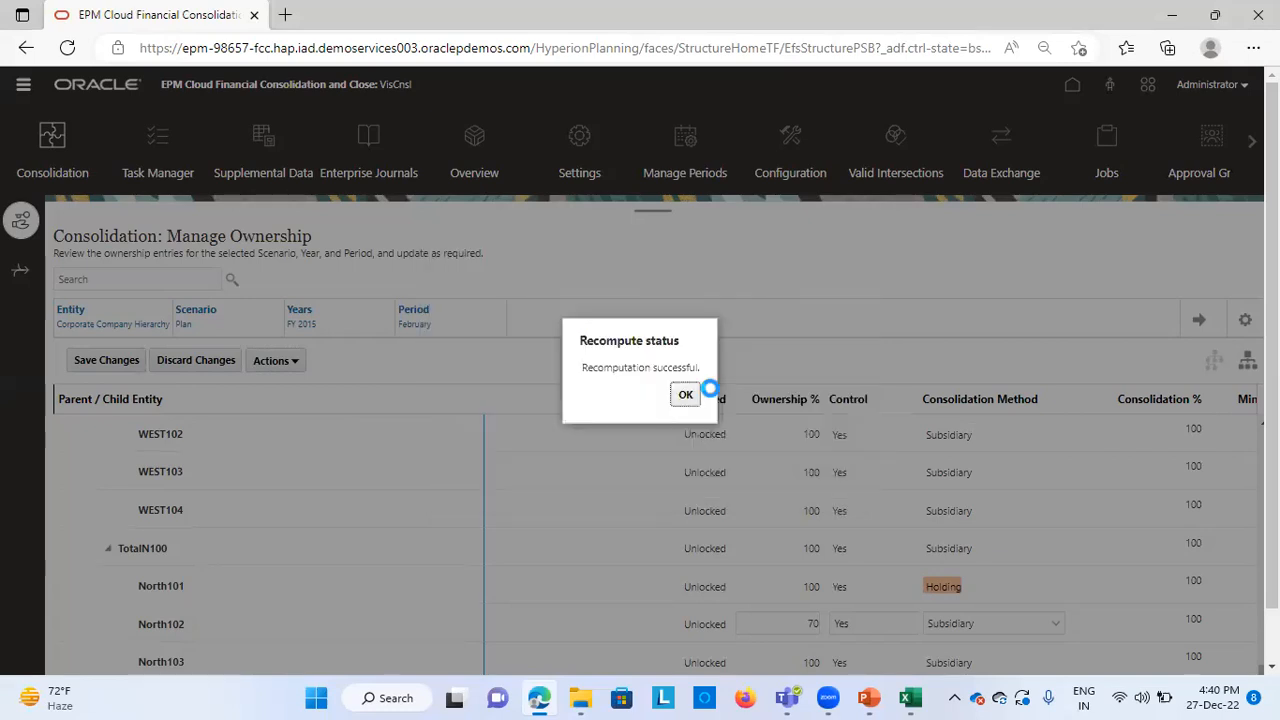
left_click(685, 397)
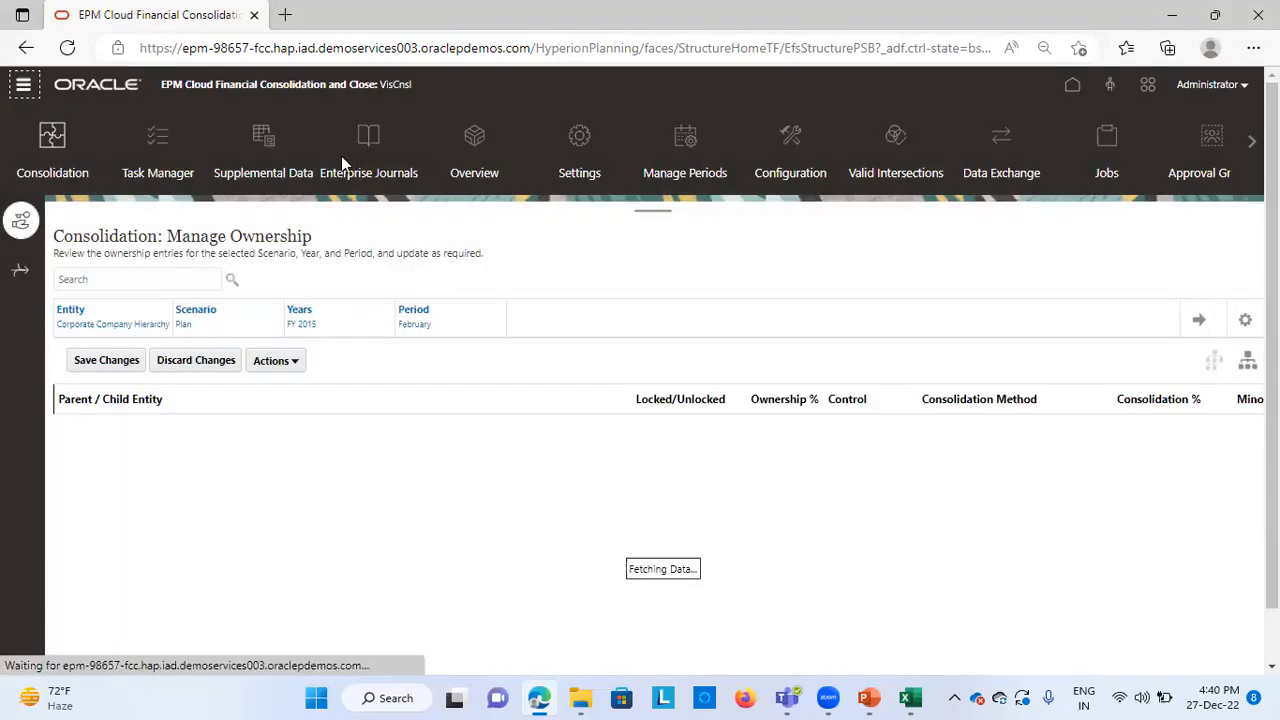
Open the Monthly Close Data Status form and check February's calculation status for North101, North102 and TotalN100
left_click(27, 92)
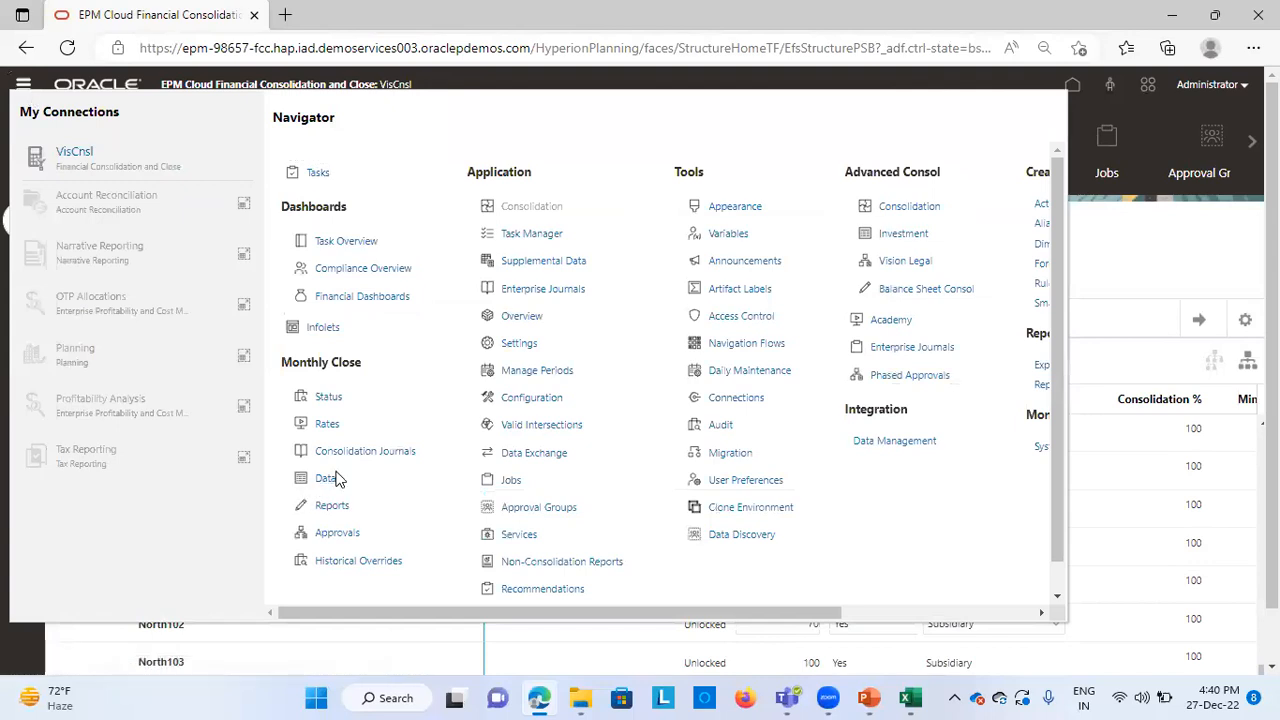
left_click(330, 480)
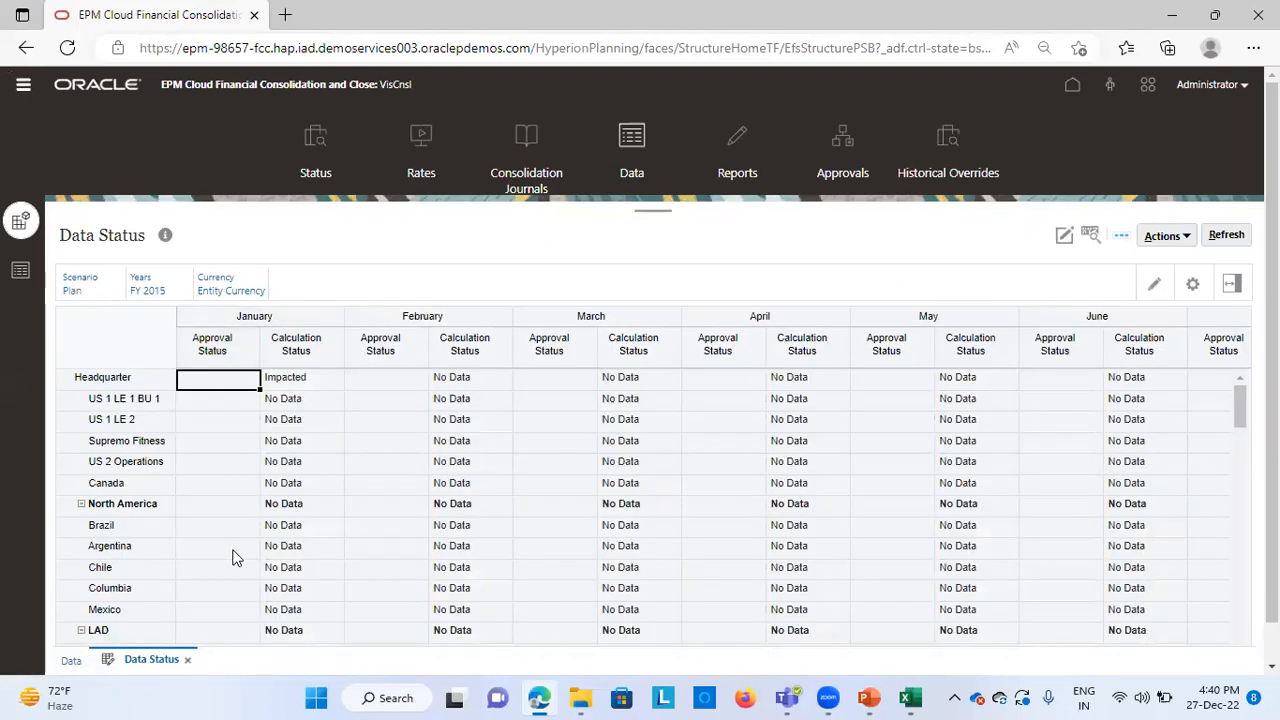
scroll(232, 557, "down", 15)
scroll(232, 557, "down", 1)
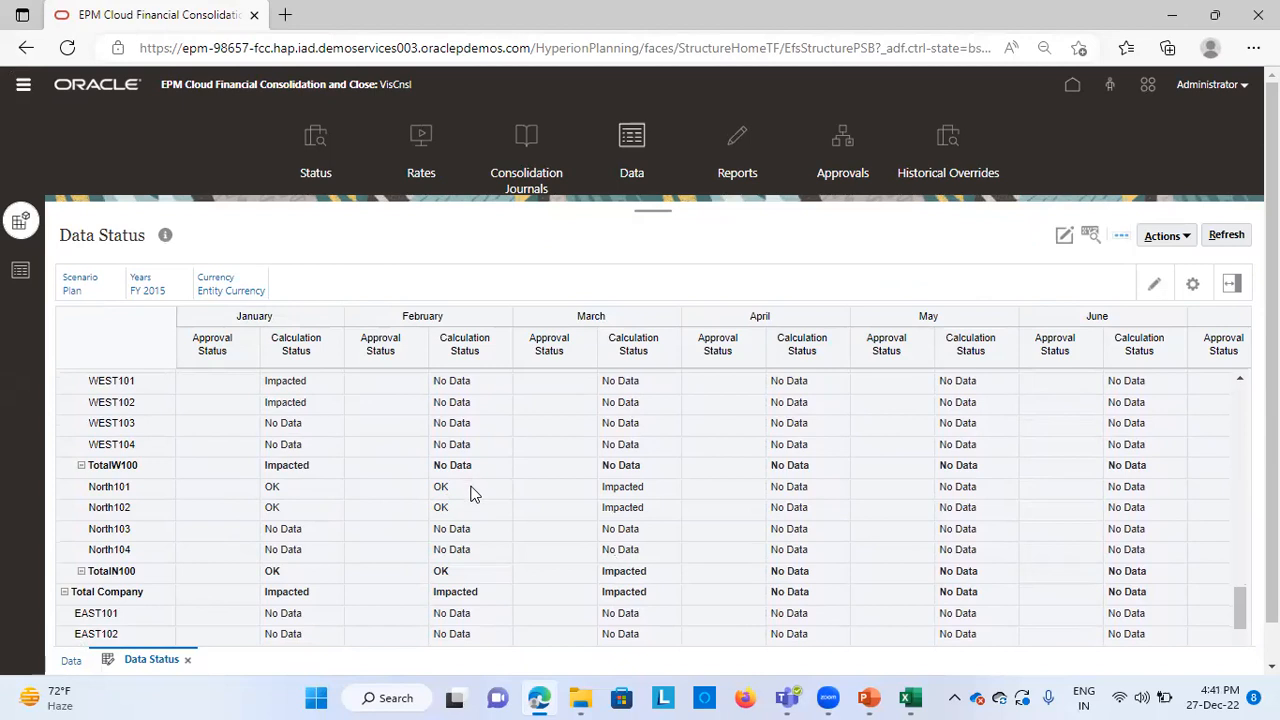
Run the Consolidate rule for entity N_100, period Feb, scenario Plan and year FY15, and recheck the North entities' calculation status
left_click(1185, 237)
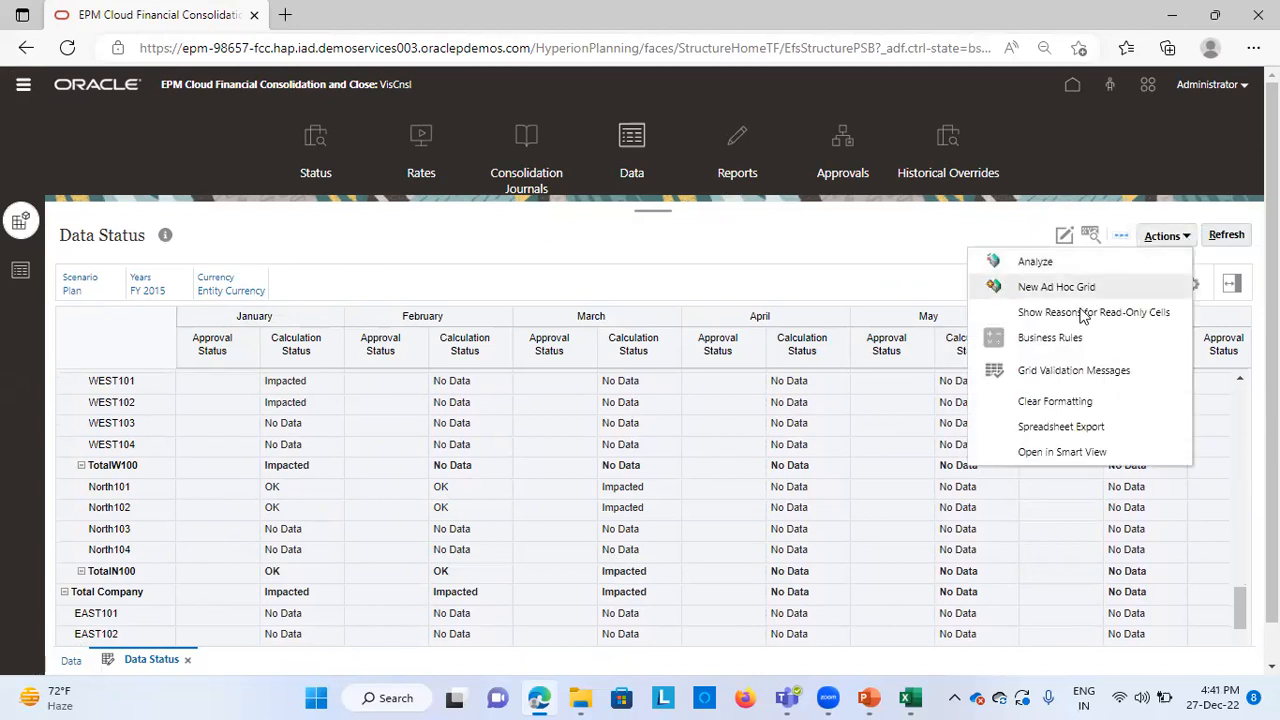
left_click(1052, 331)
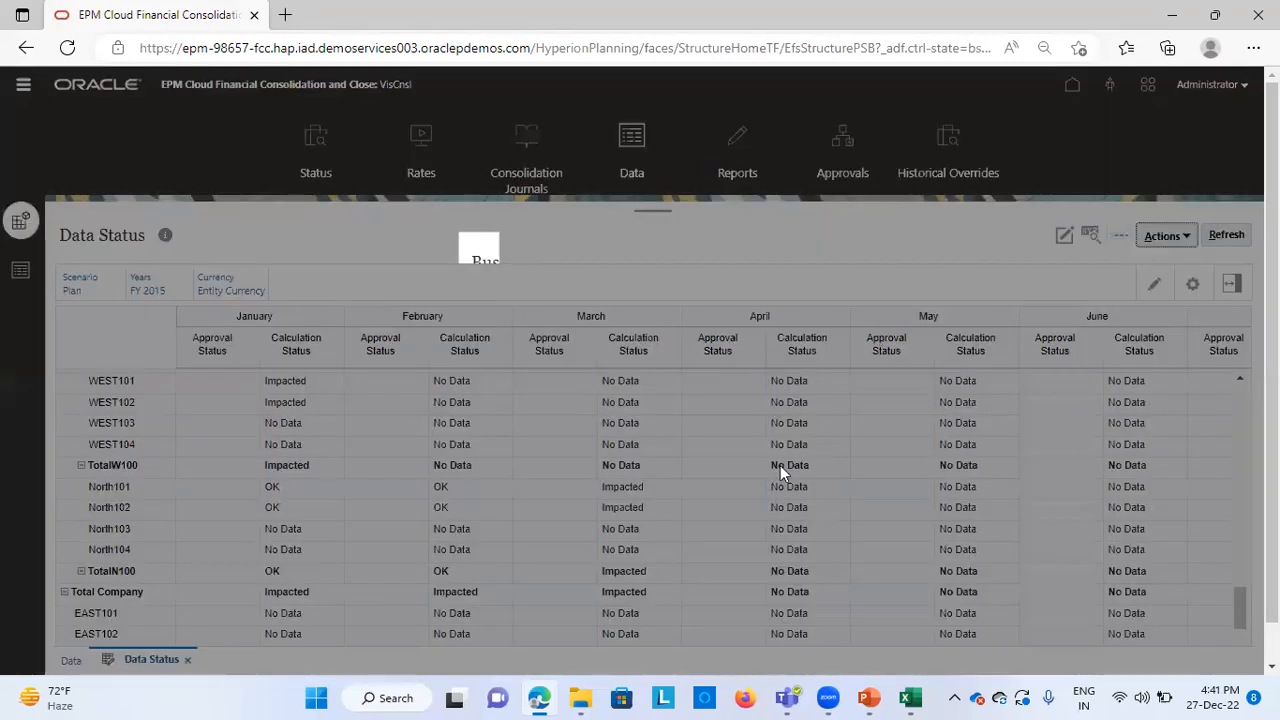
left_click(533, 360)
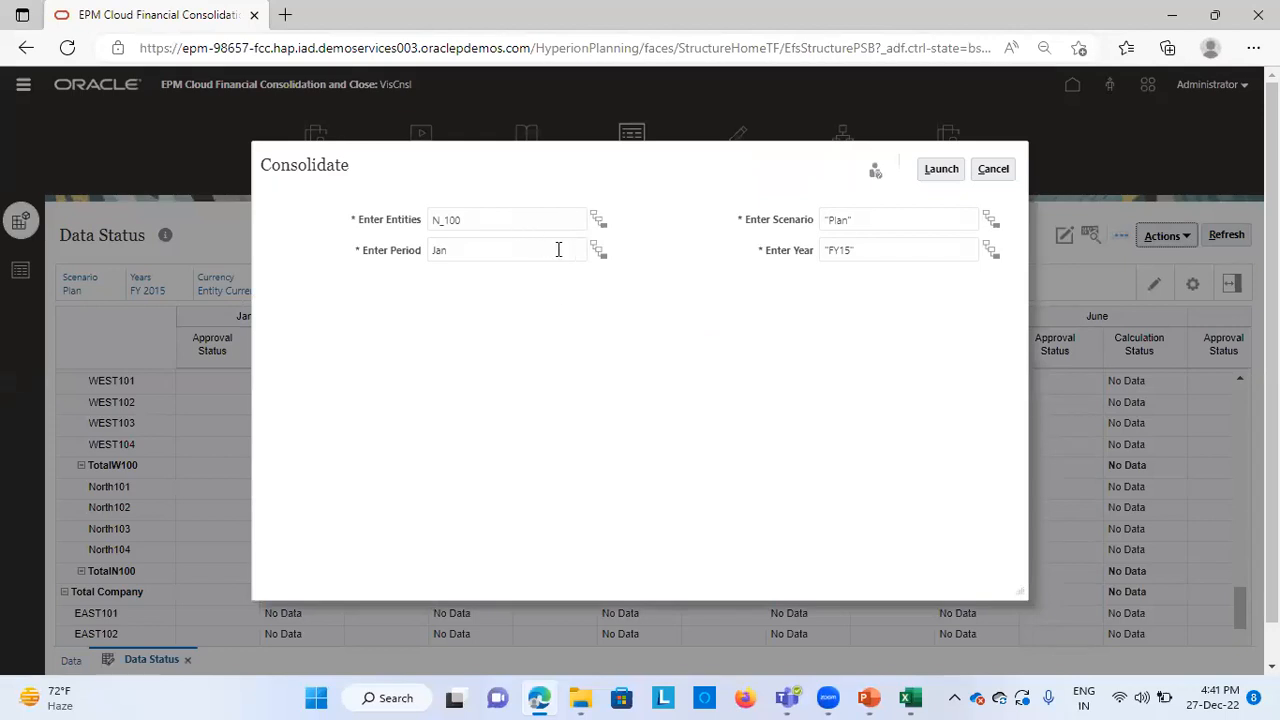
left_click(596, 252)
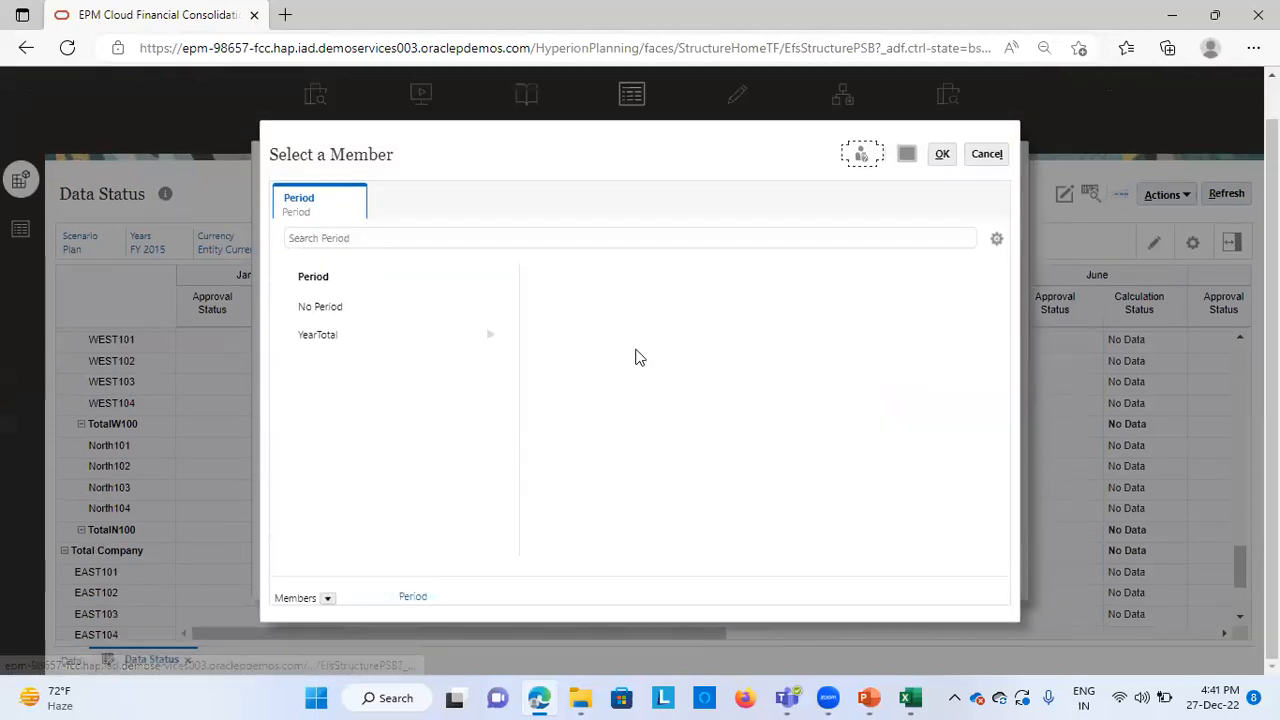
left_click(310, 340)
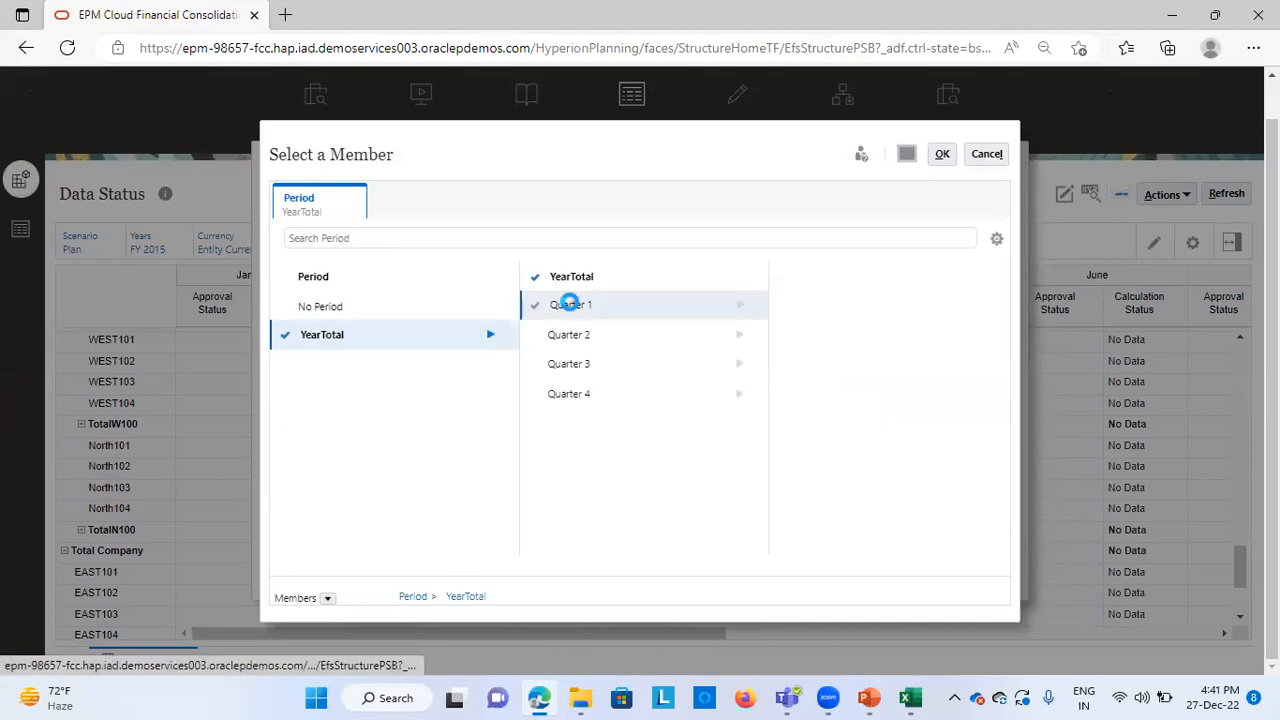
left_click(568, 305)
left_click(791, 333)
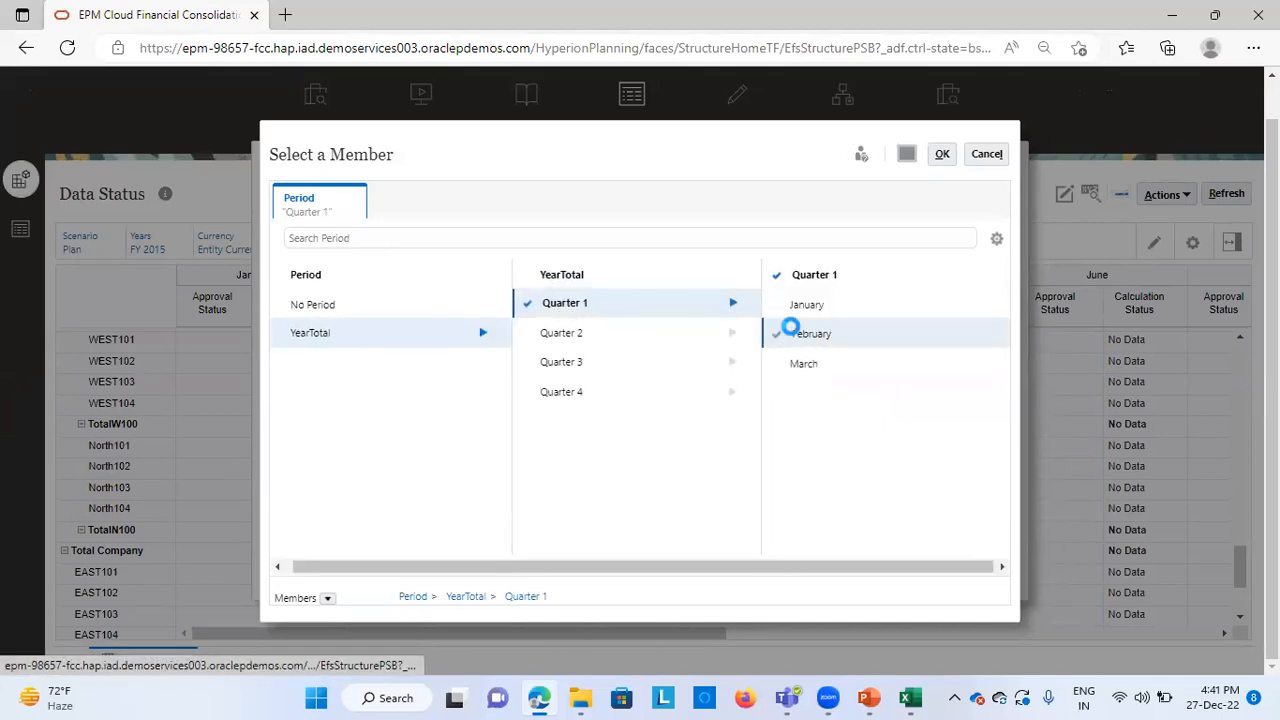
left_click(943, 155)
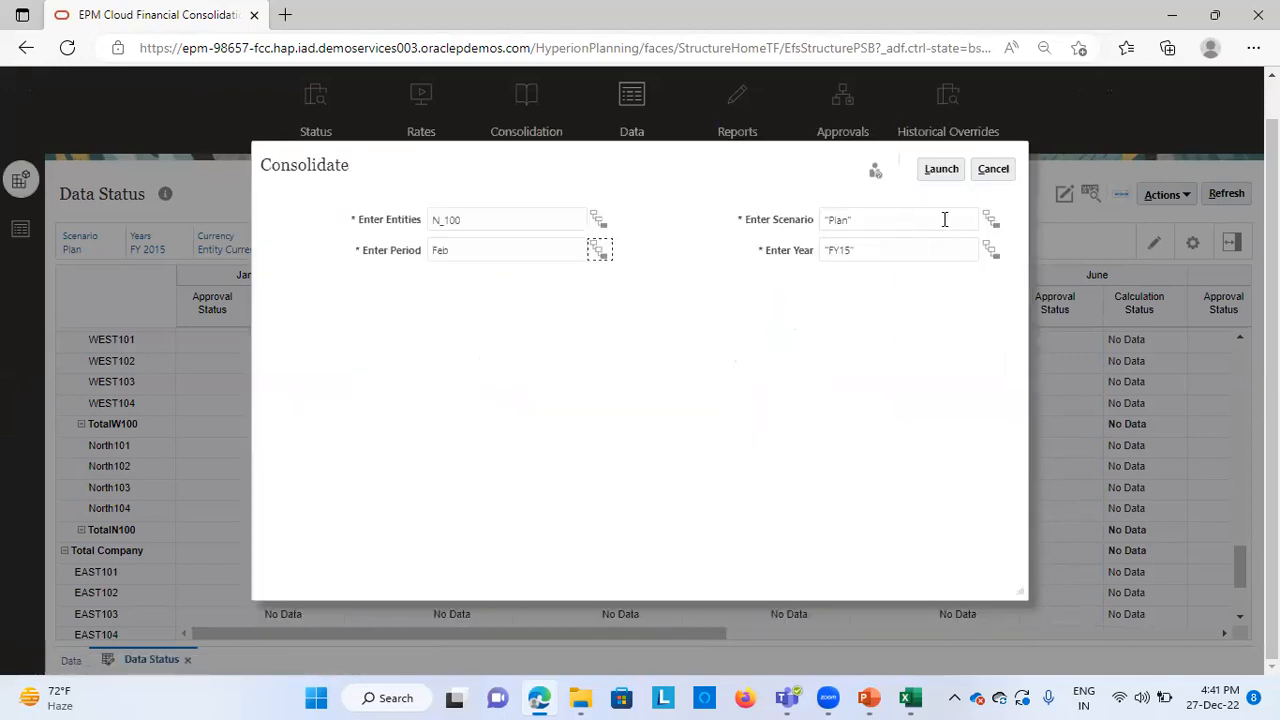
left_click(941, 169)
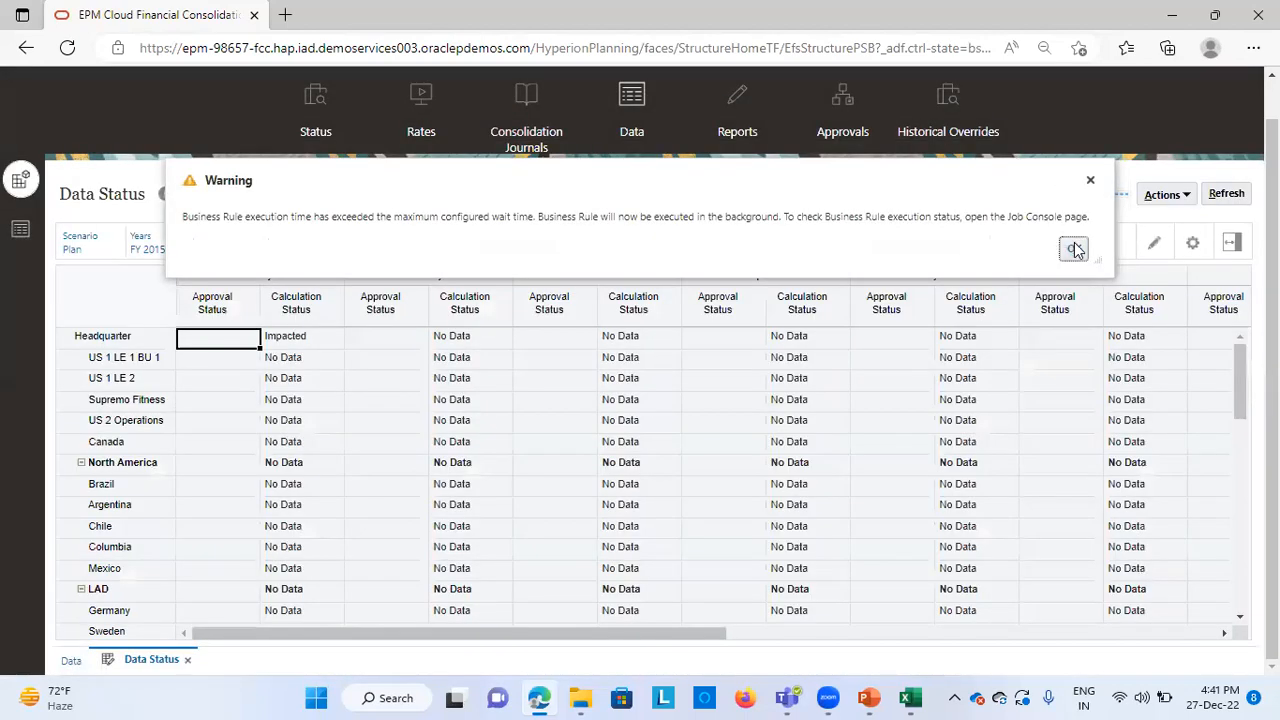
left_click(1074, 249)
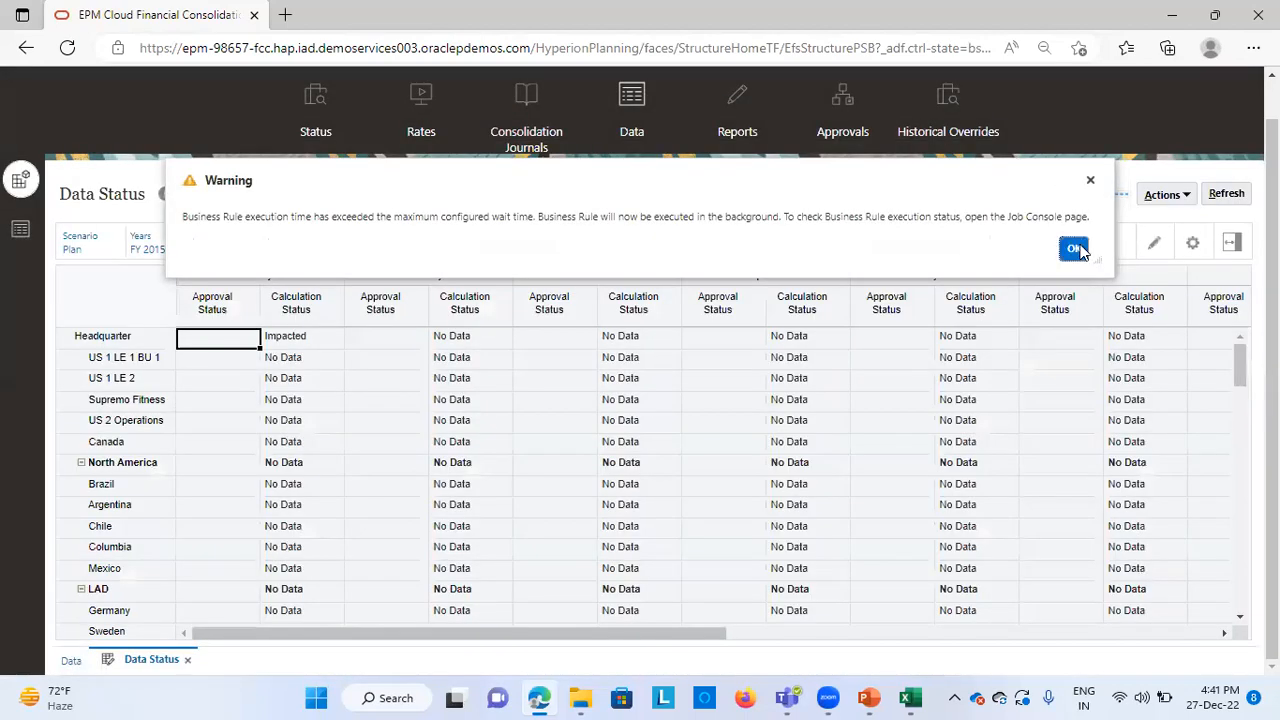
scroll(716, 491, "down", 15)
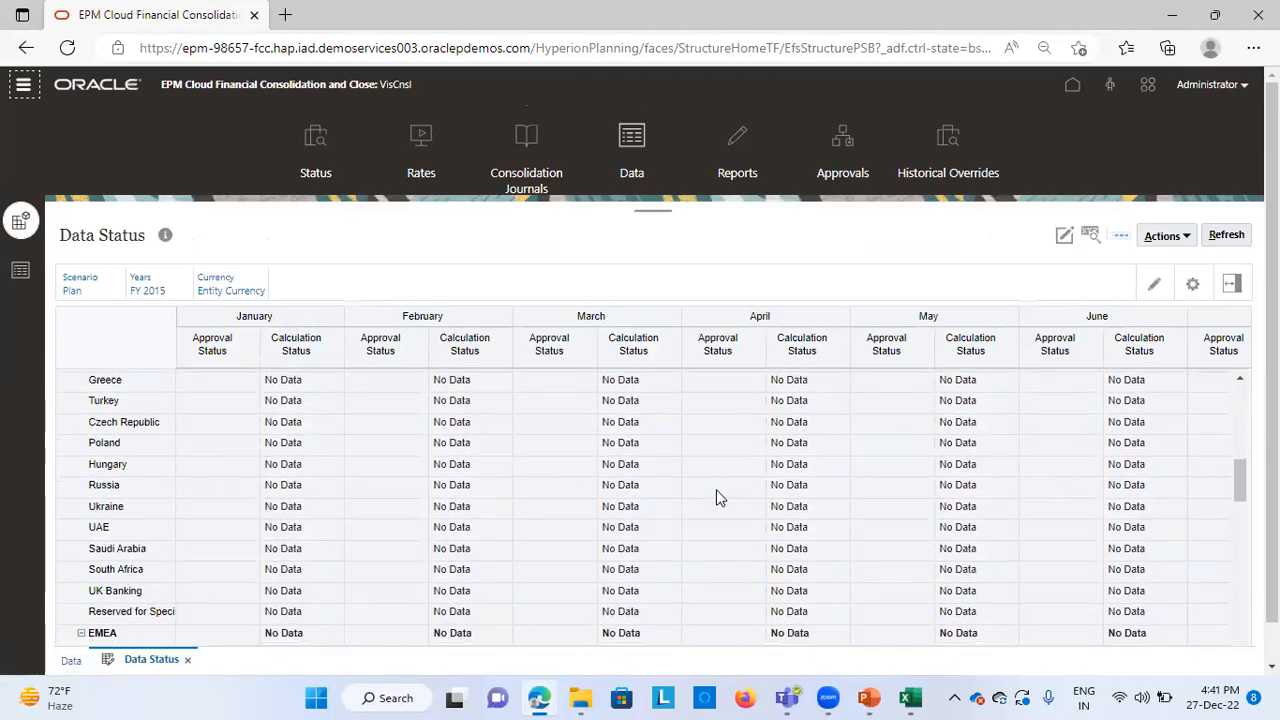
scroll(716, 497, "down", 10)
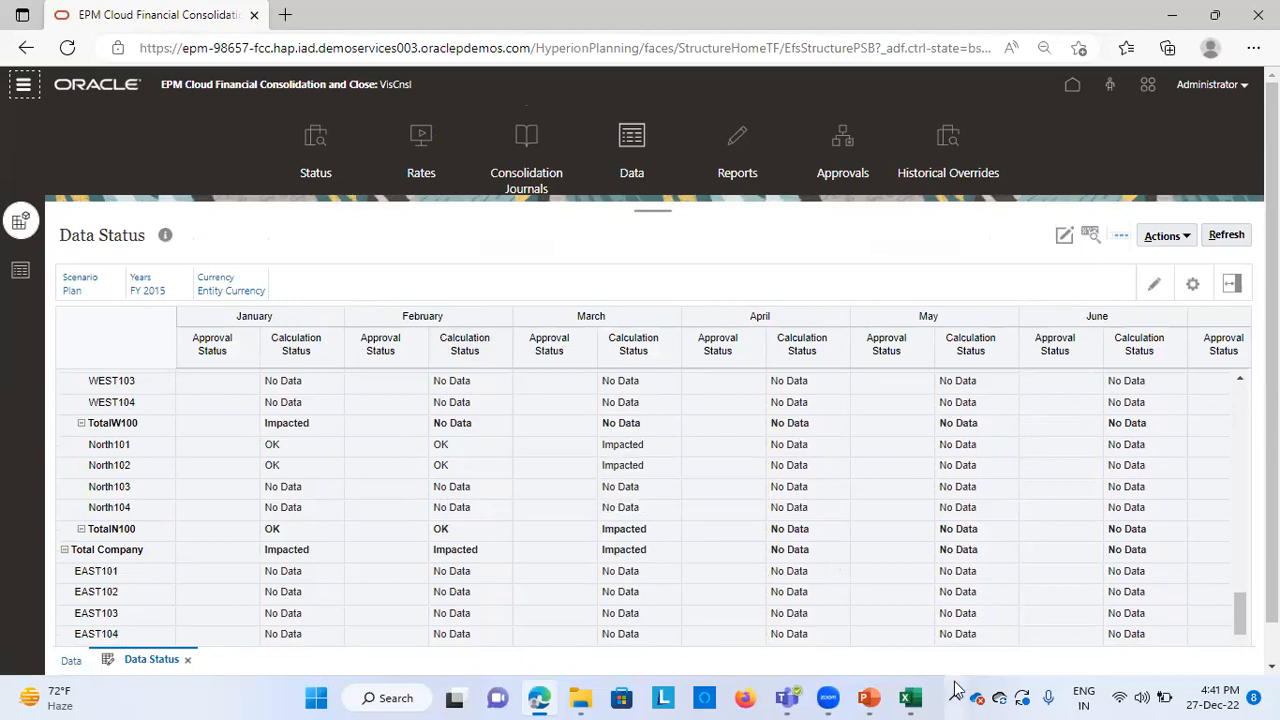
Switch to the Excel workbook and refresh the Feb Output sheet's data from the data source
left_click(910, 698)
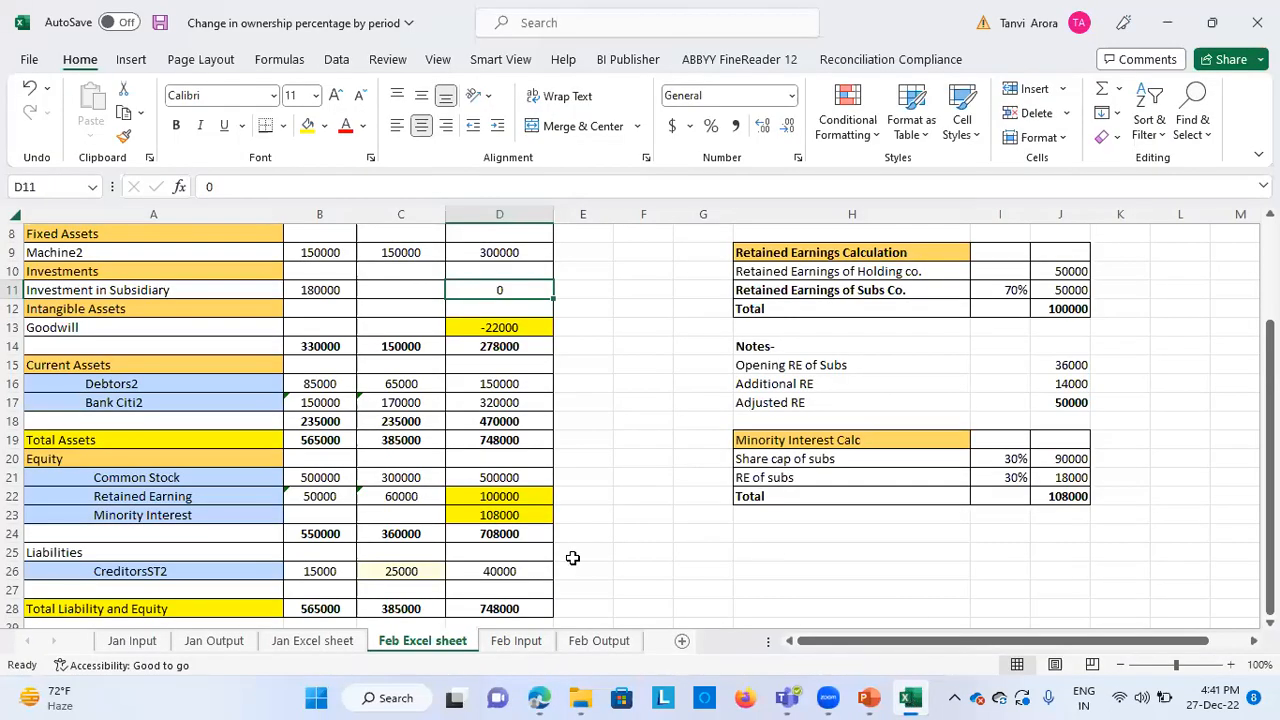
left_click(598, 640)
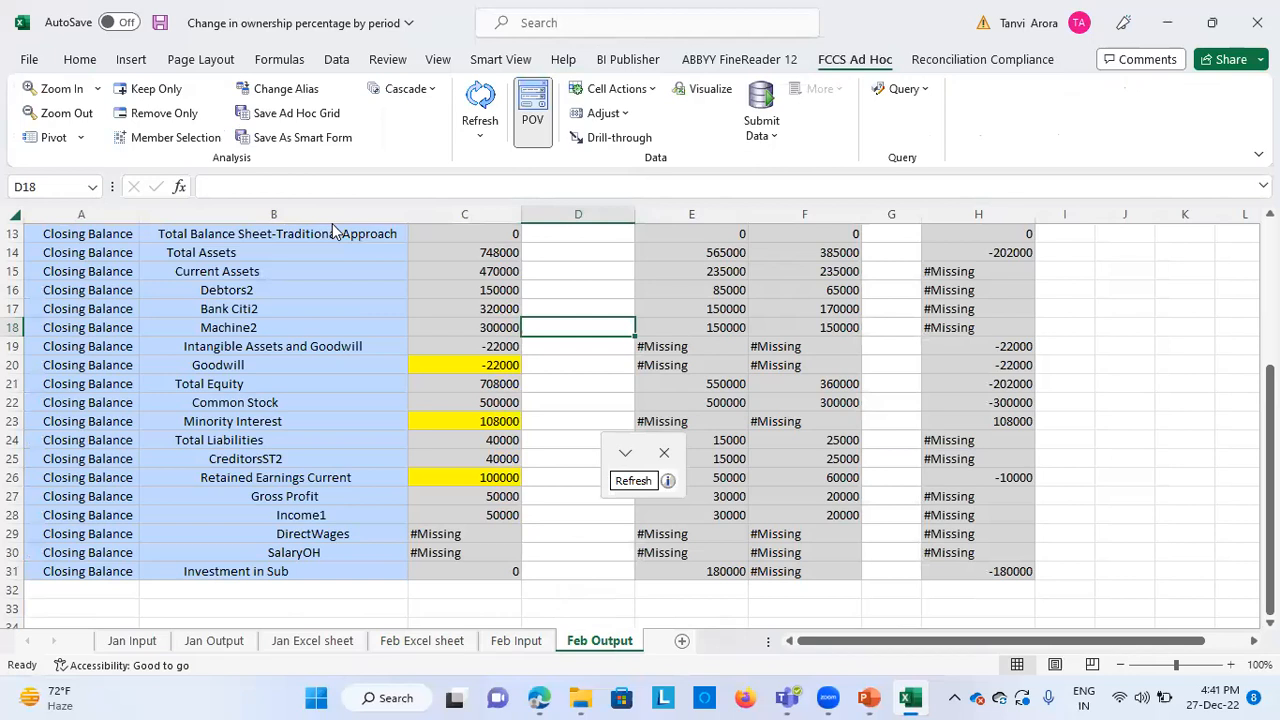
left_click(479, 112)
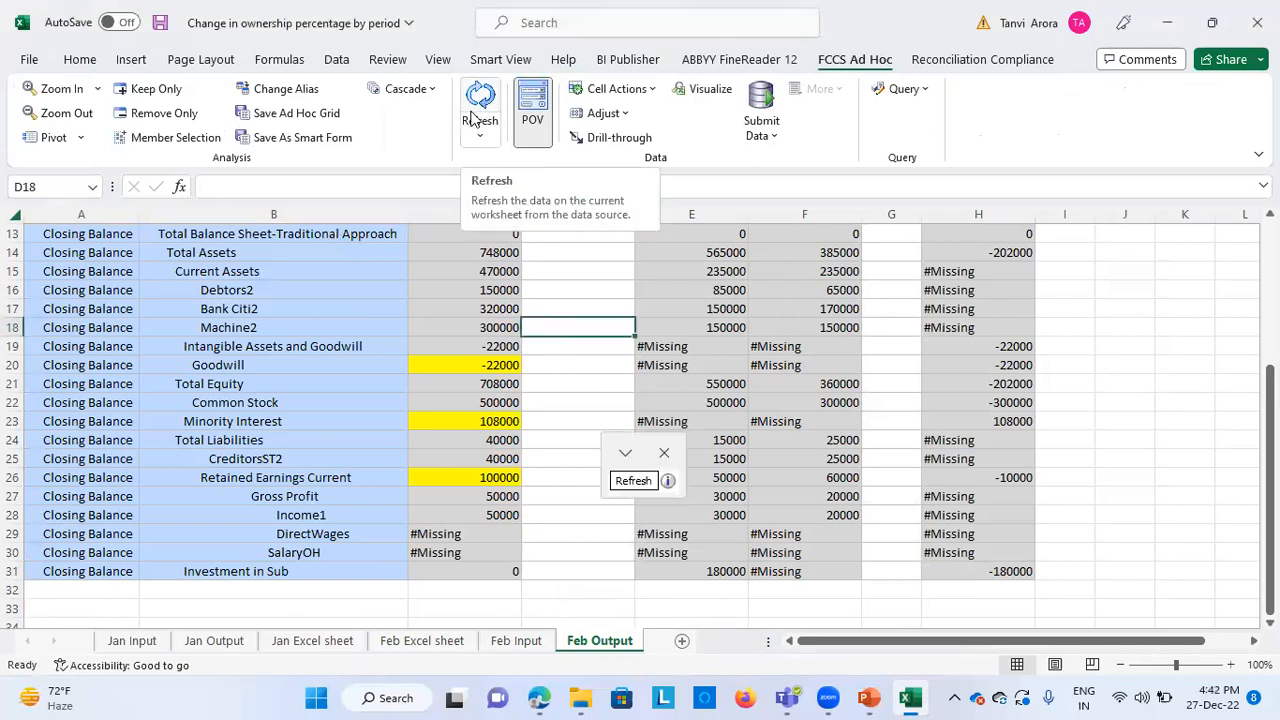
left_click(473, 118)
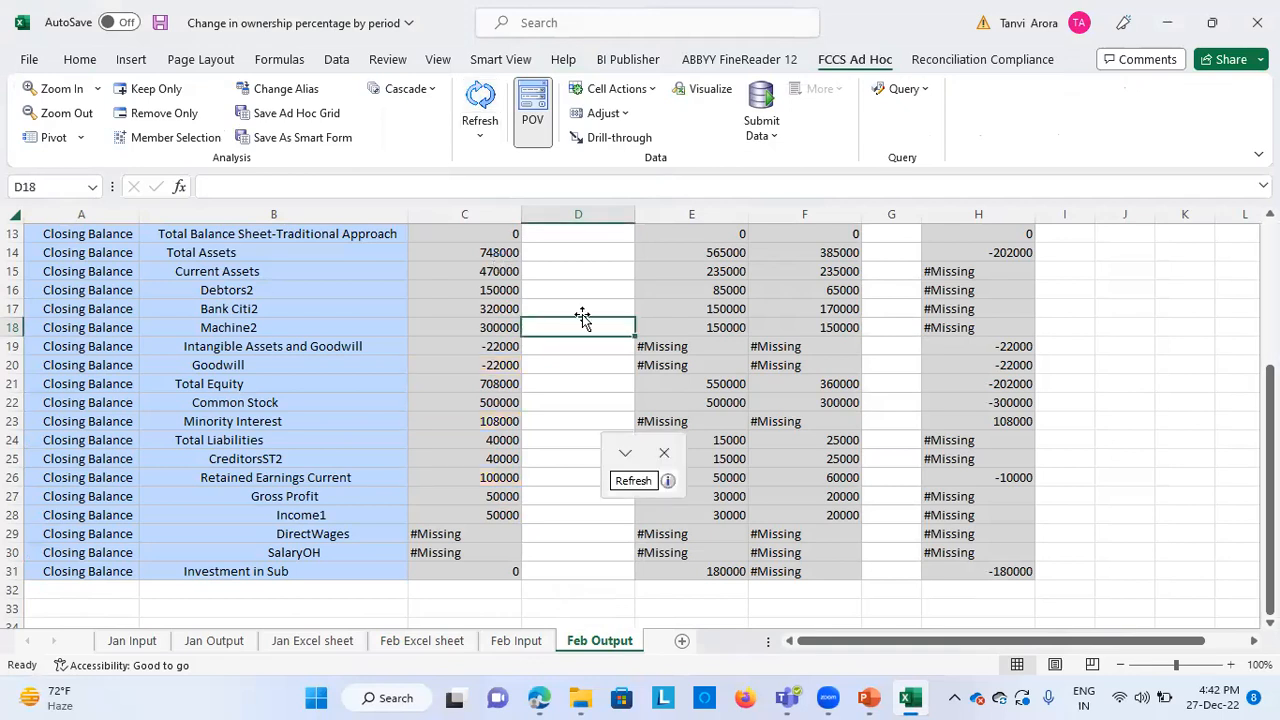
scroll(582, 318, "up", 2)
scroll(581, 315, "down", 1)
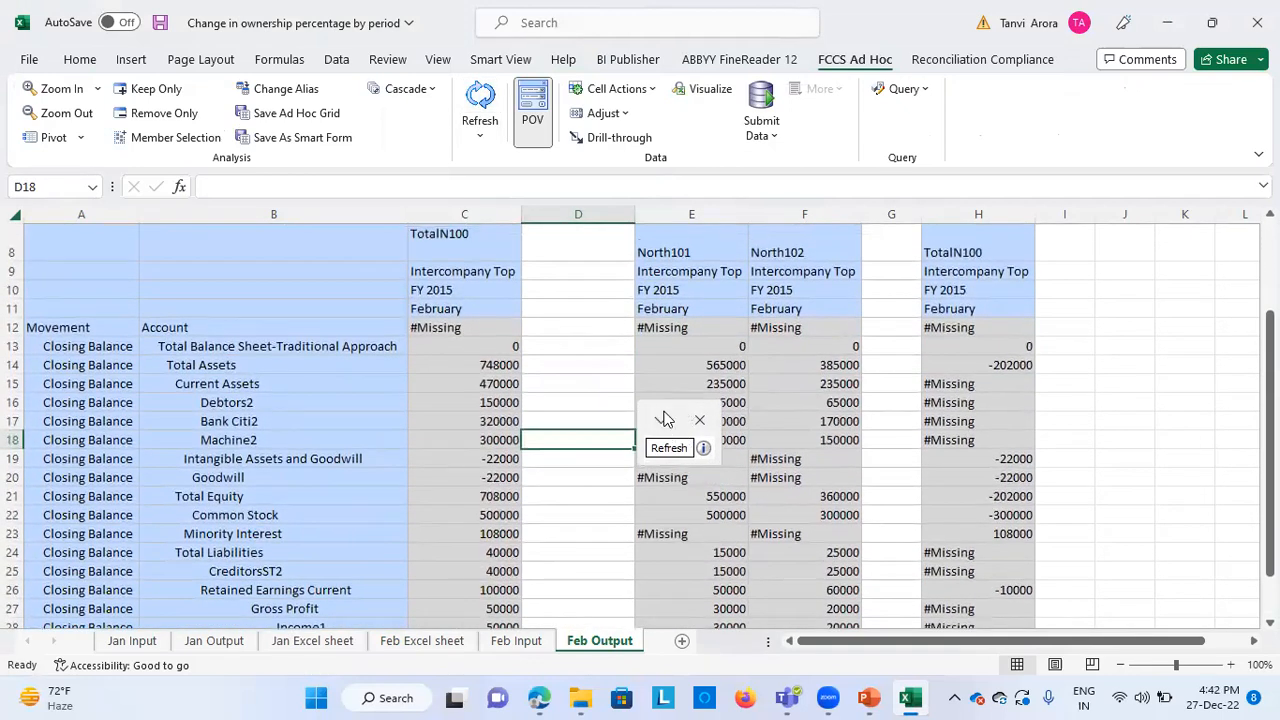
Review the February movements on the Feb Input sheet and return to the closing balances on Feb Output
left_click(530, 642)
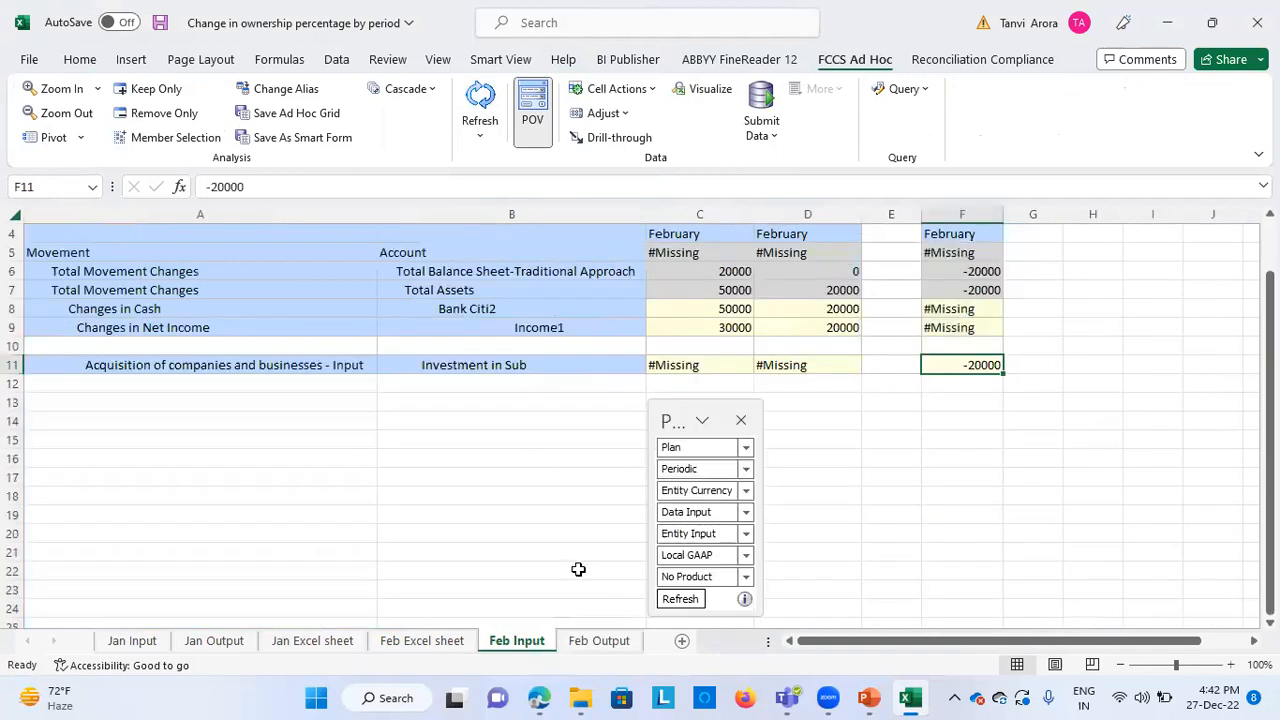
scroll(538, 478, "up", 1)
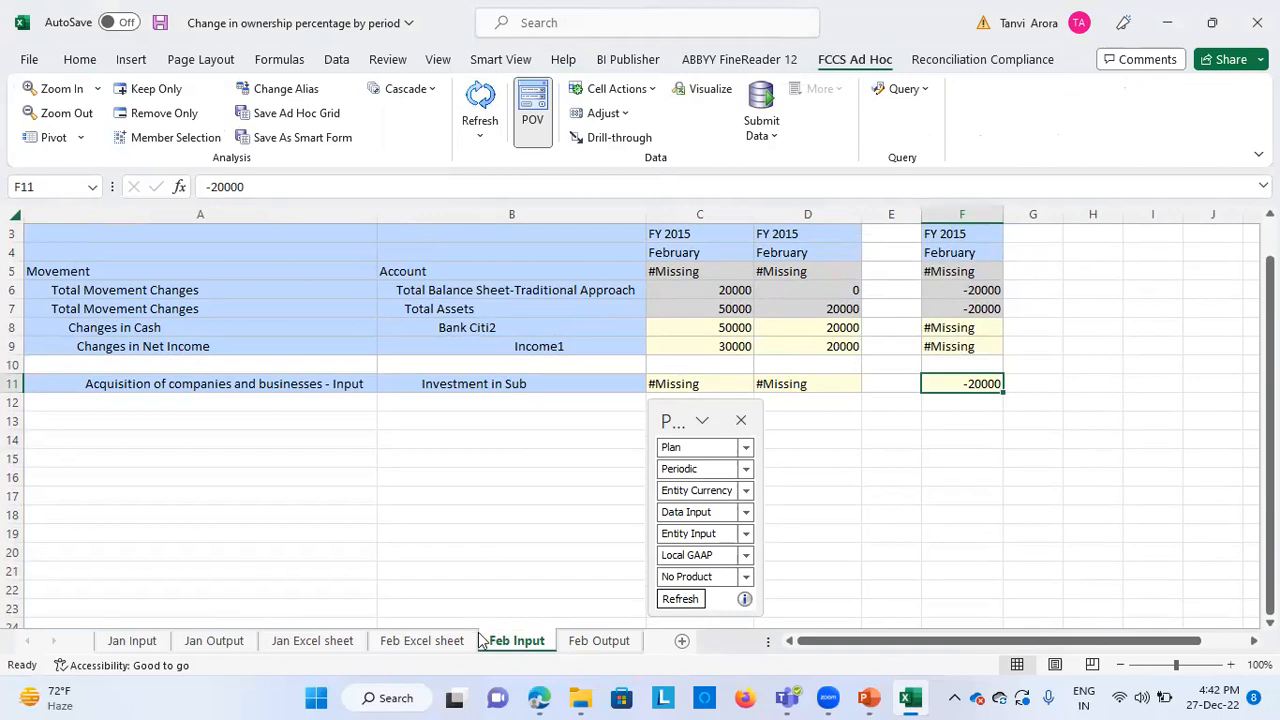
left_click(592, 641)
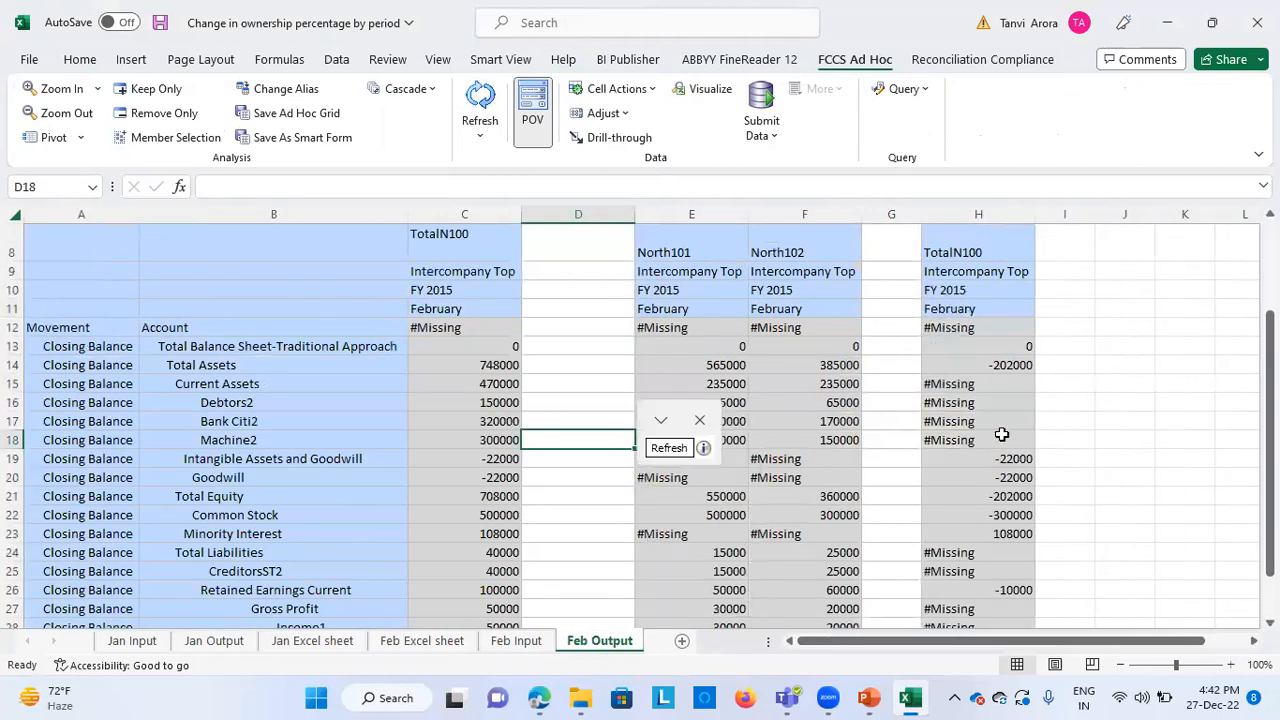
scroll(1063, 451, "down", 1)
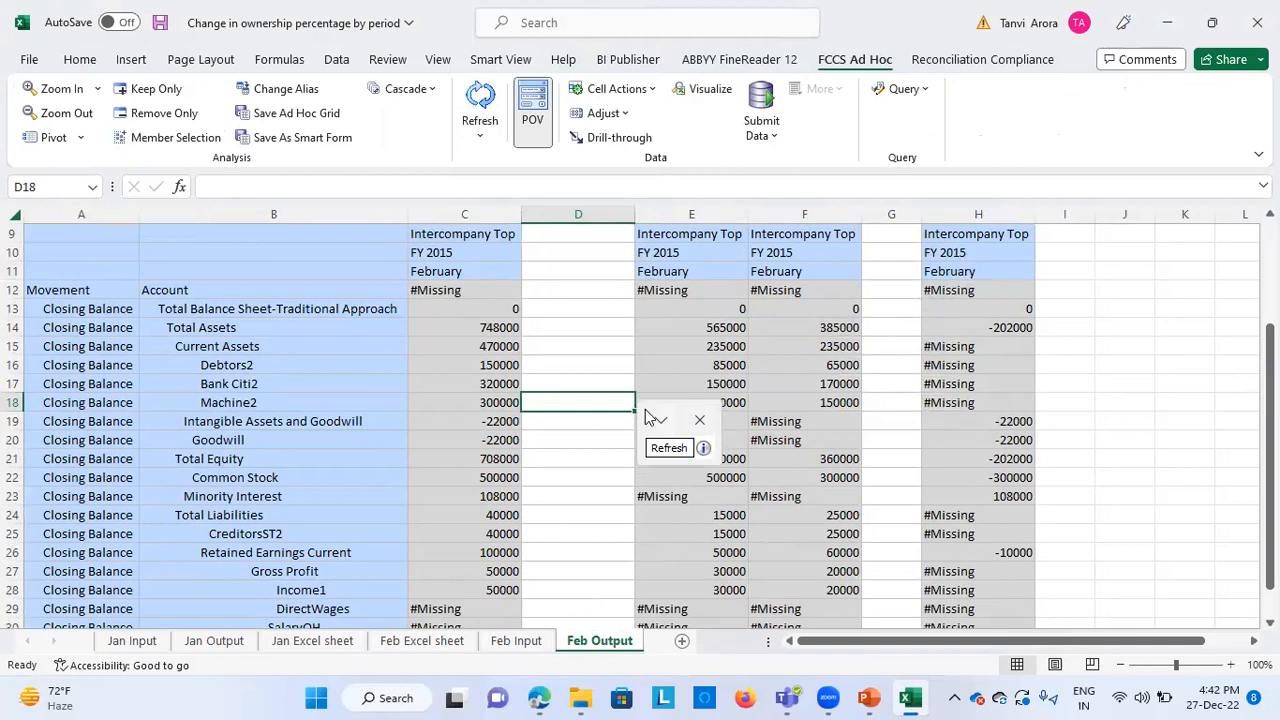
Move the floating POV box off the data columns to the empty area beside column H
left_click(660, 418)
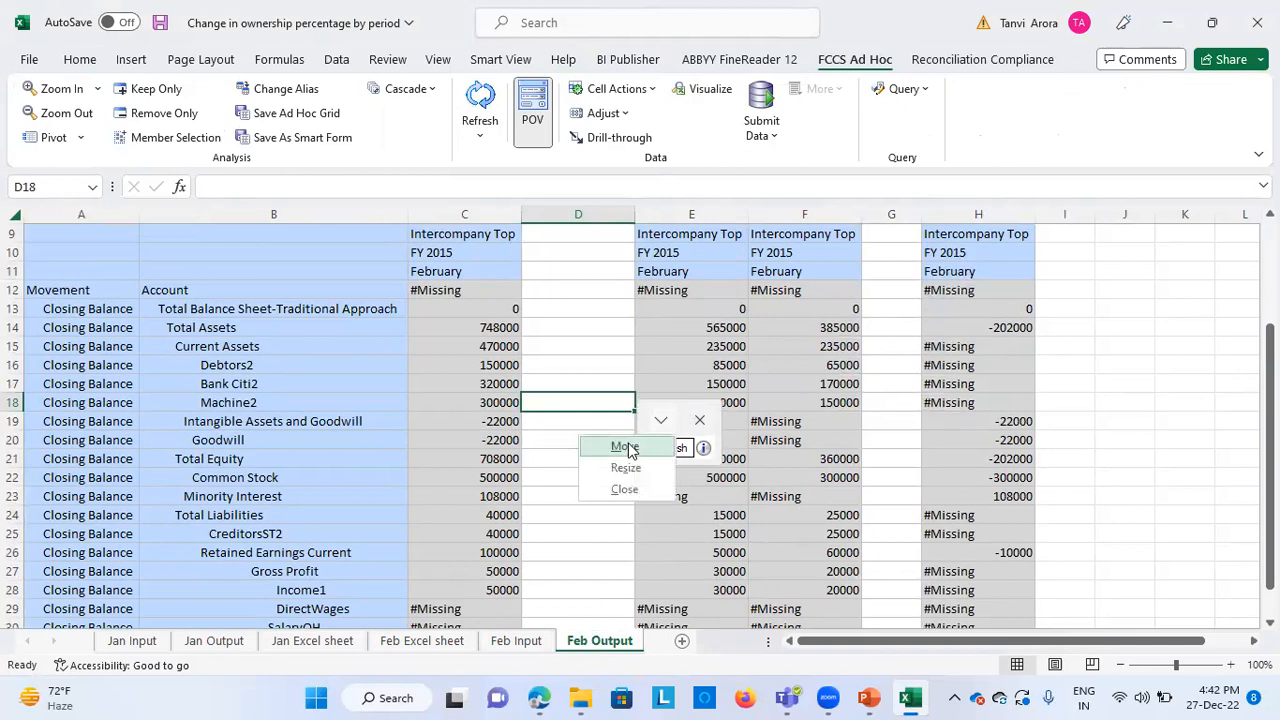
left_click(625, 448)
left_click(1198, 278)
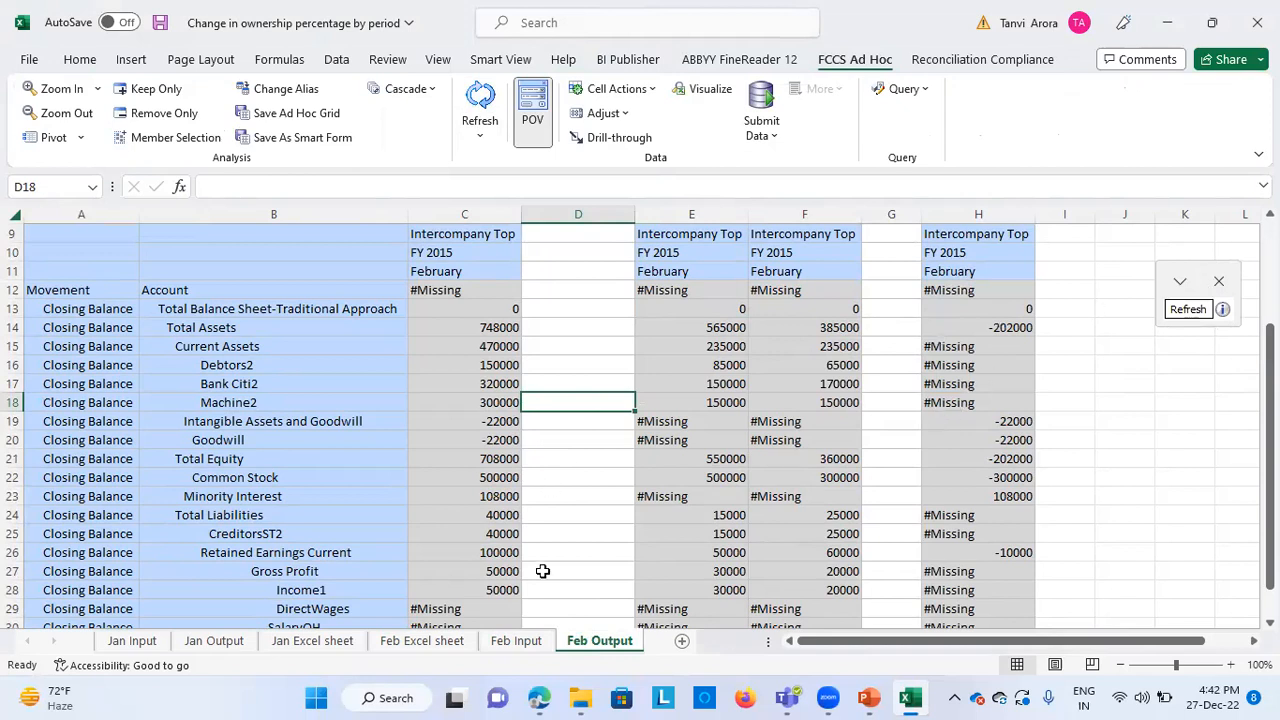
Fill the TotalN100 Goodwill, Common Stock and Minority Interest values in column C of Feb Output with yellow
left_click(507, 458)
left_click(478, 439)
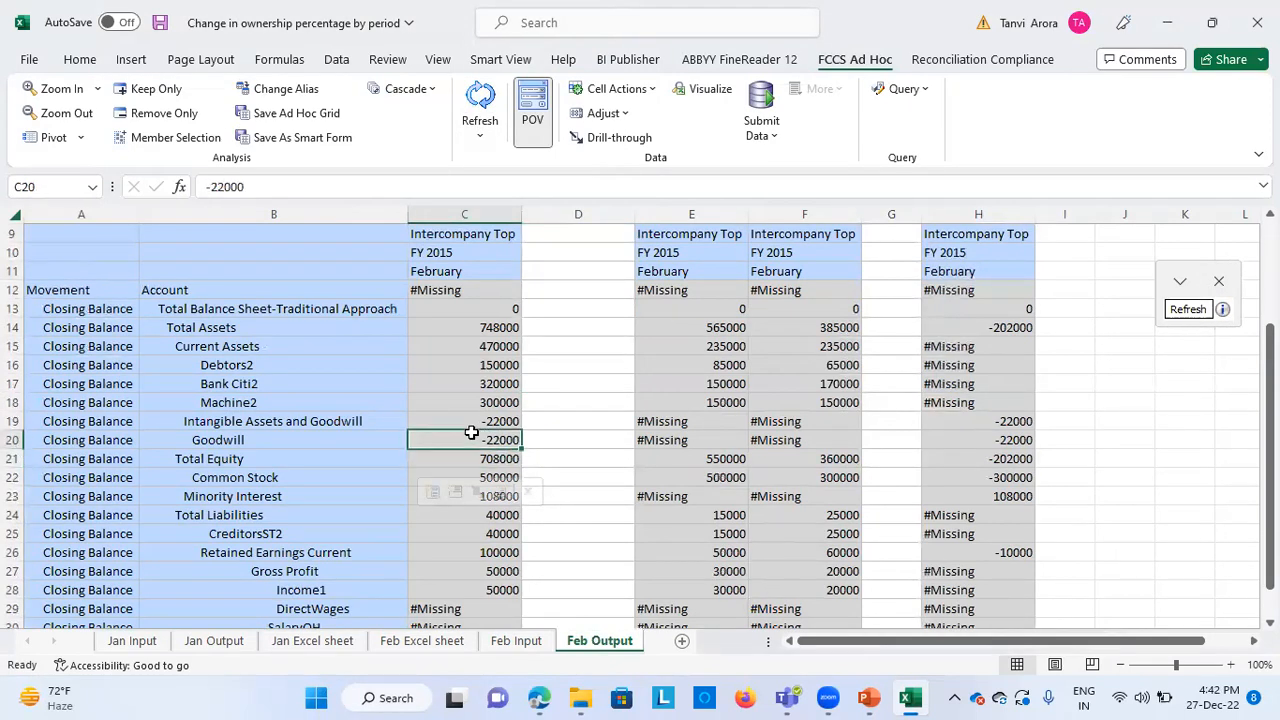
left_click(80, 59)
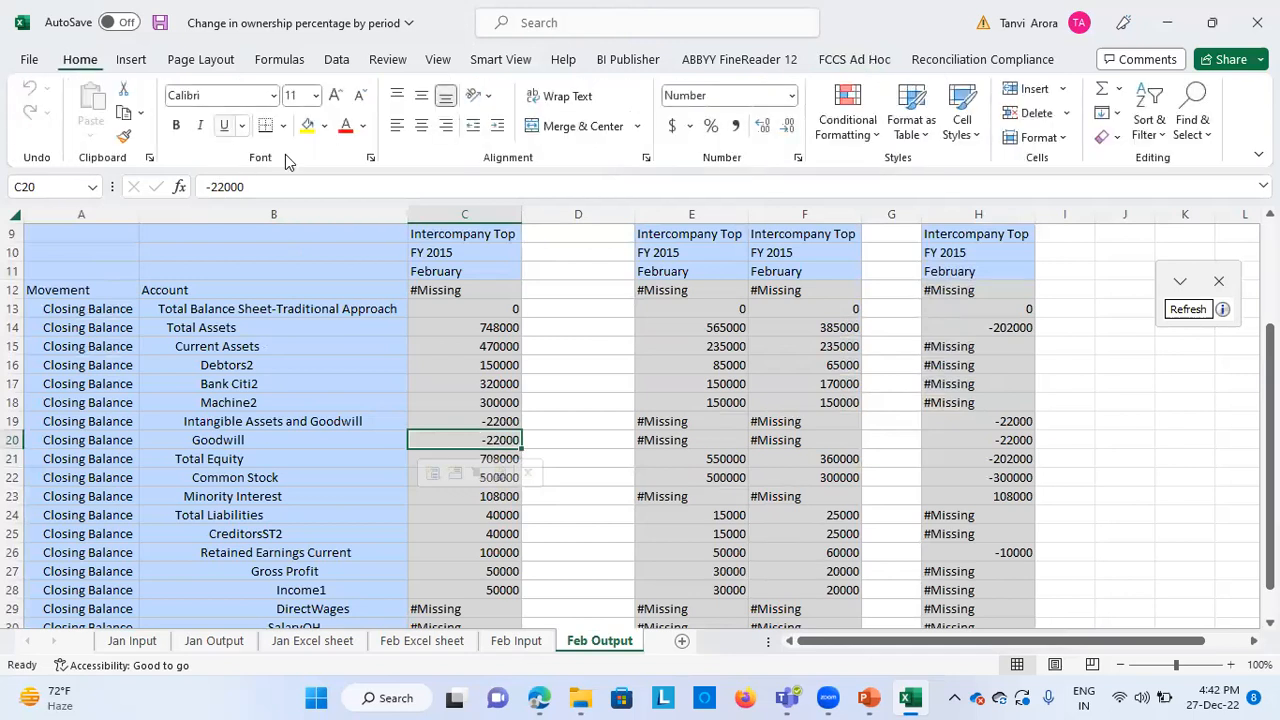
left_click(305, 133)
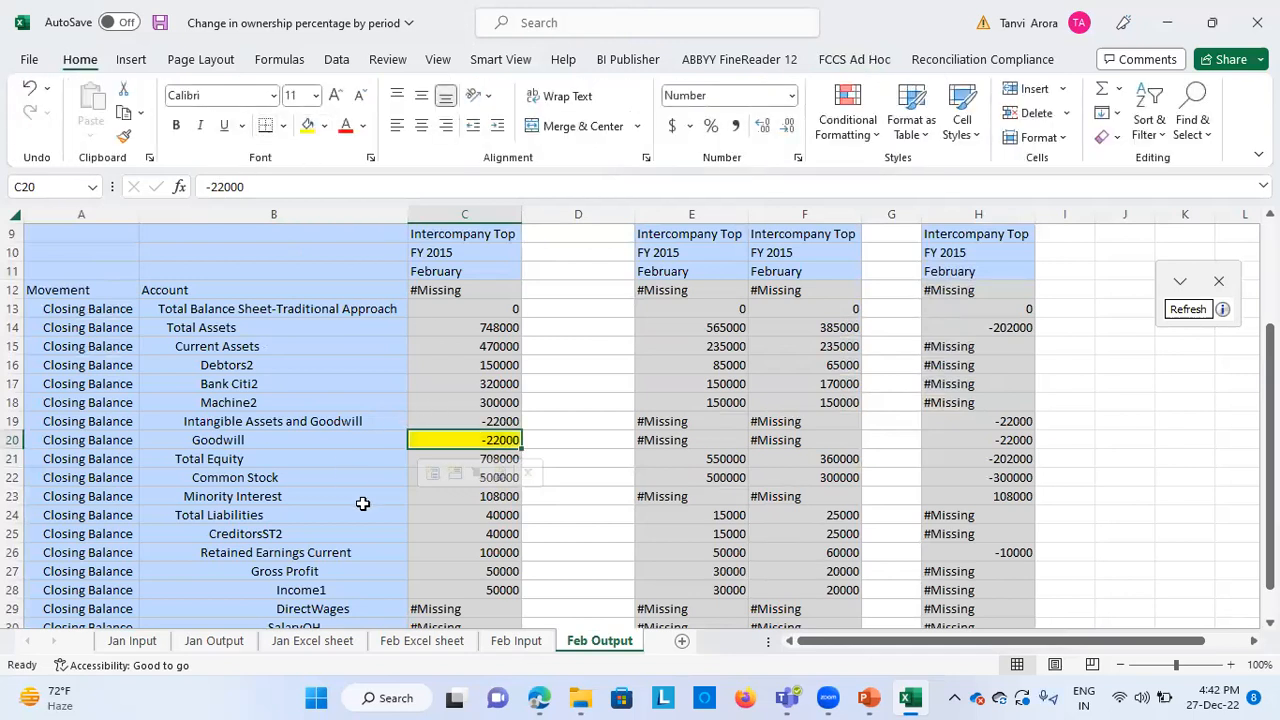
left_click(413, 477)
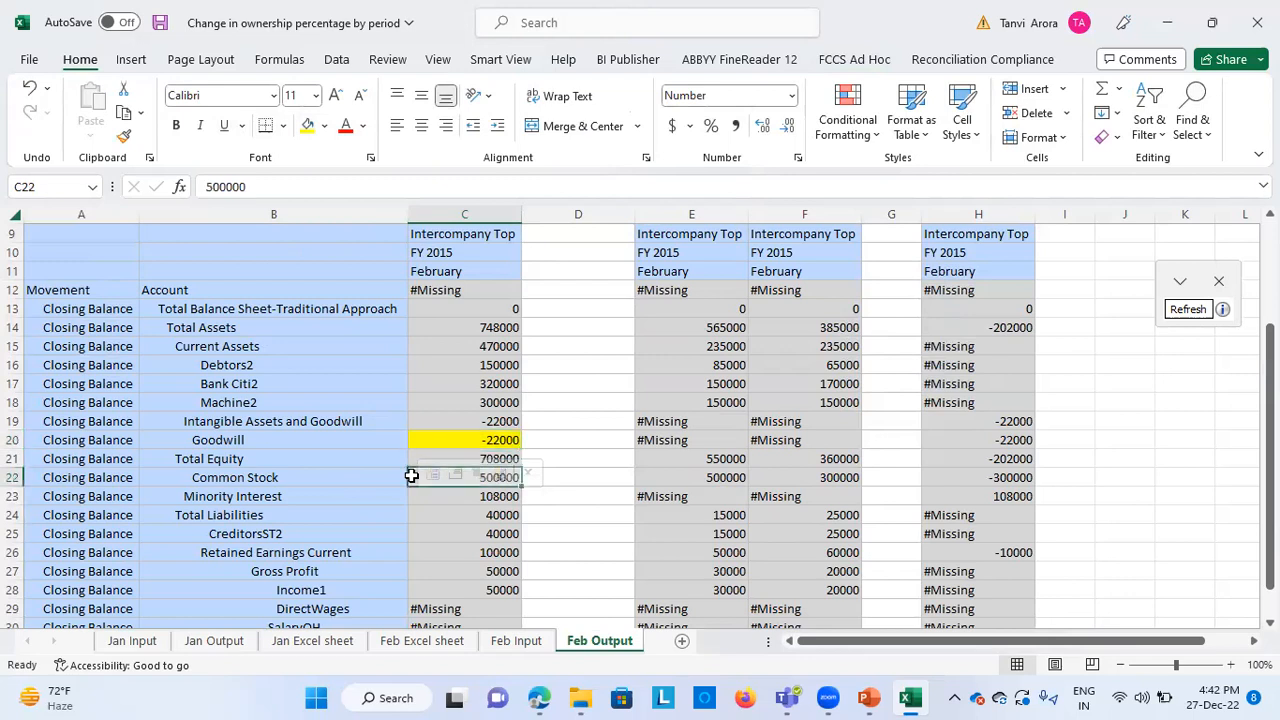
left_click(307, 126)
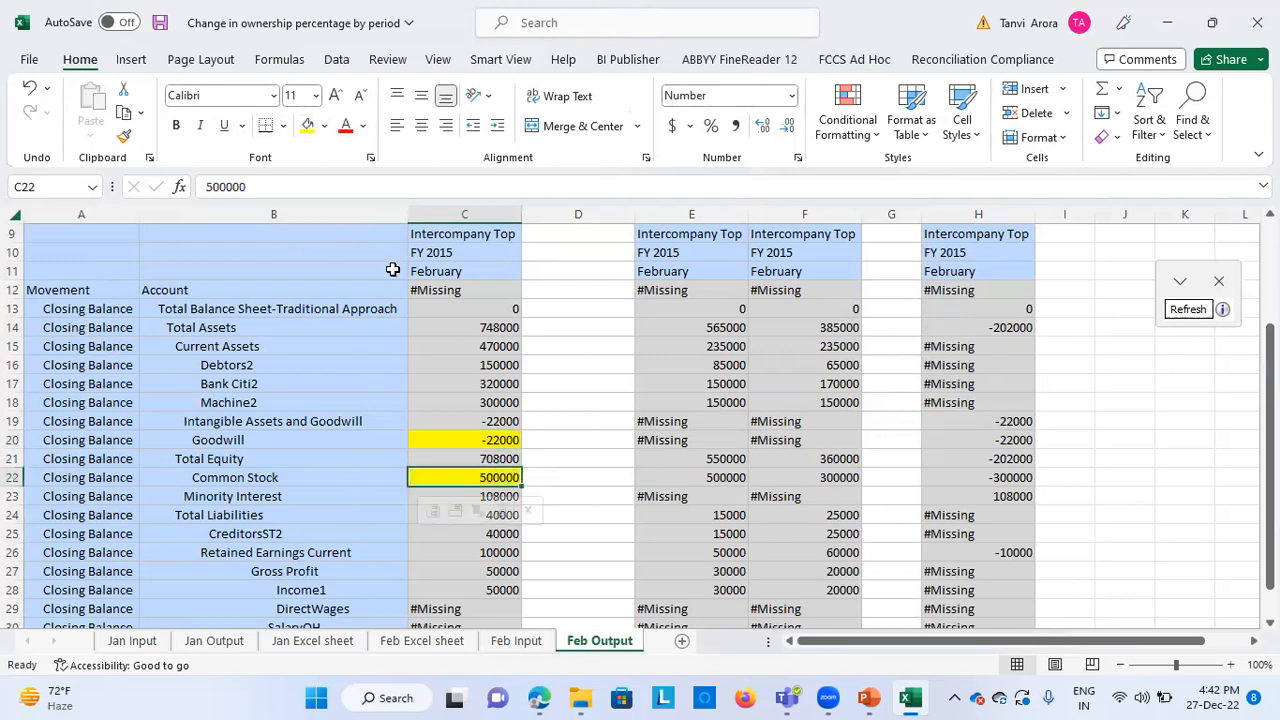
left_click(414, 495)
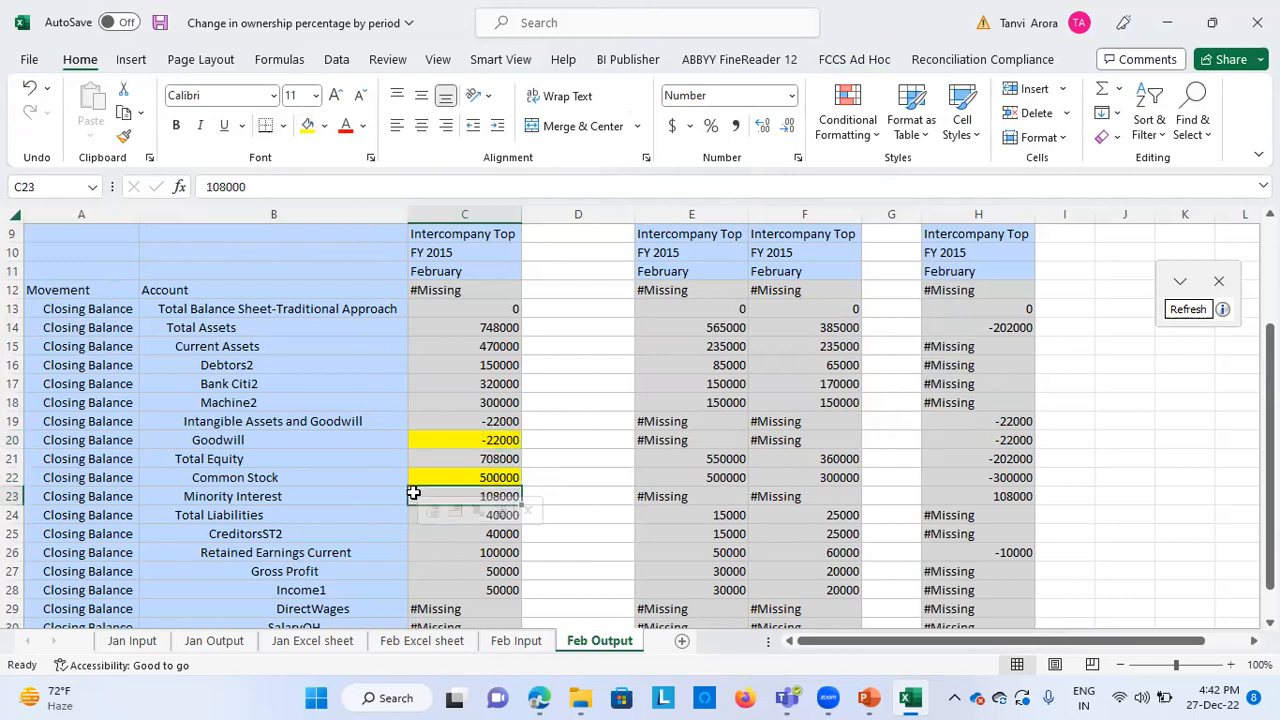
left_click(307, 125)
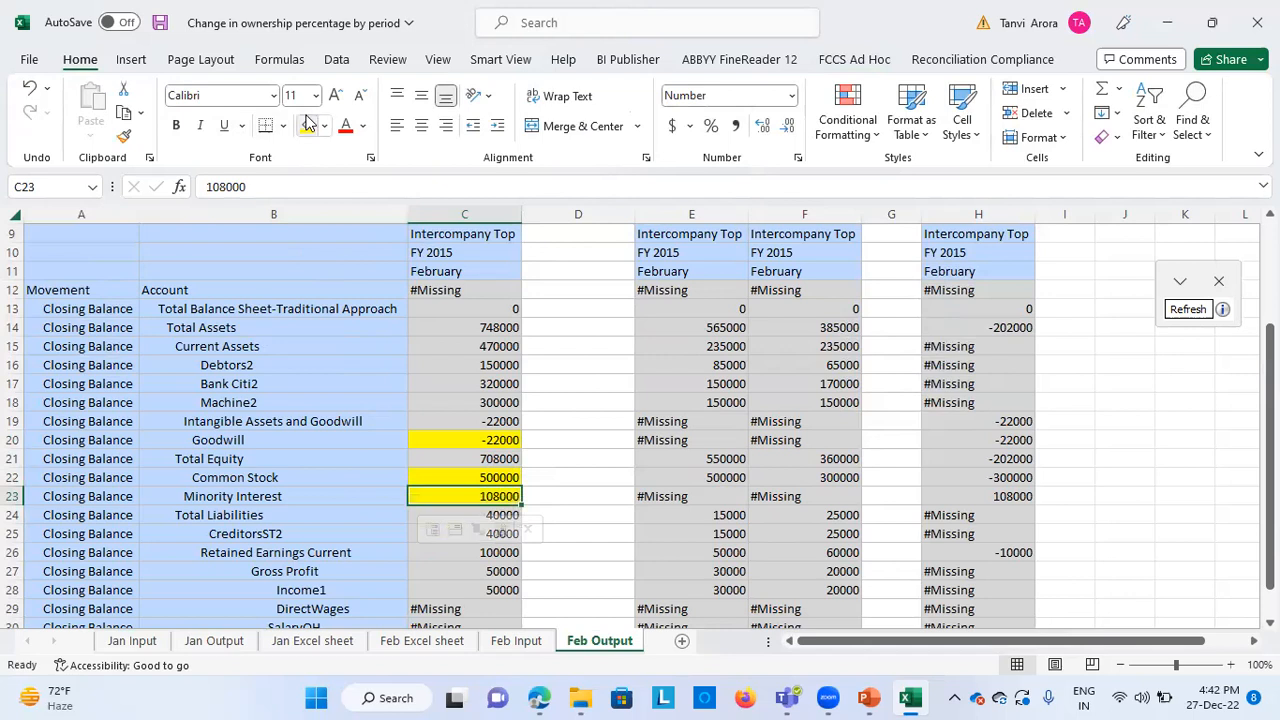
Fill the TotalN100 Retained Earnings Current and Investment in Sub values in column C with yellow
left_click(460, 551)
left_click(308, 125)
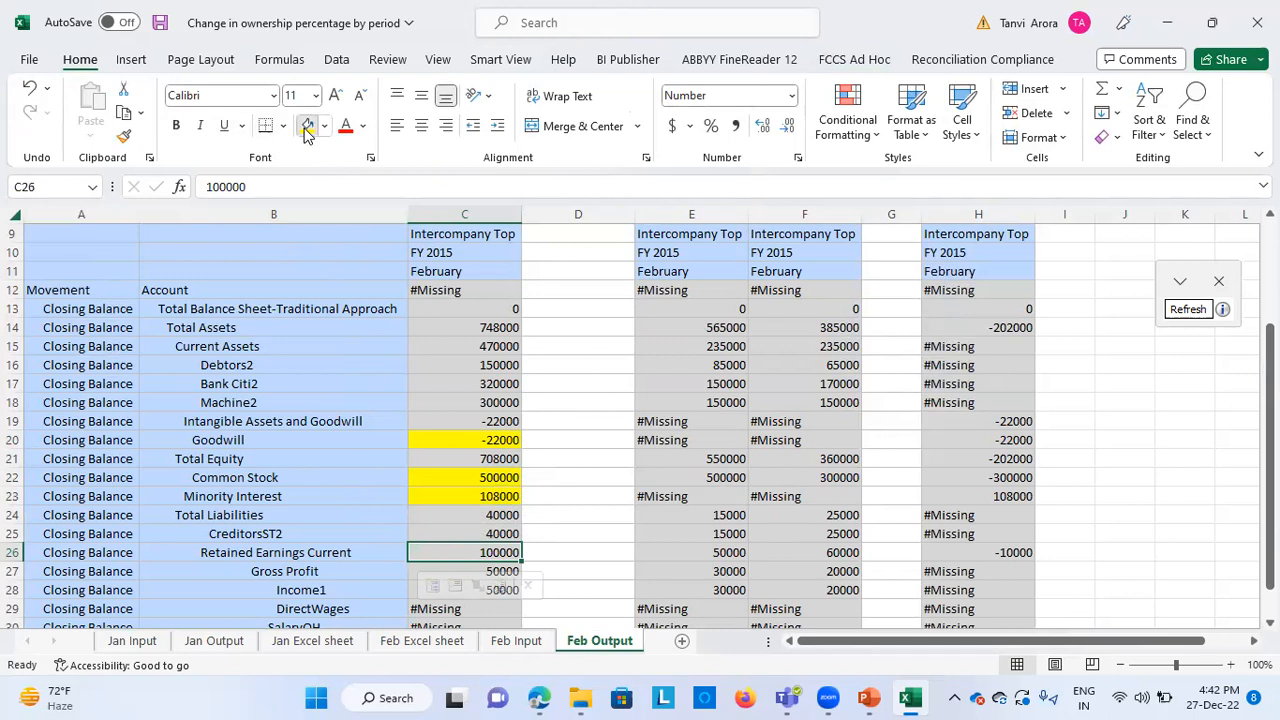
scroll(321, 486, "down", 1)
scroll(321, 486, "down", 1)
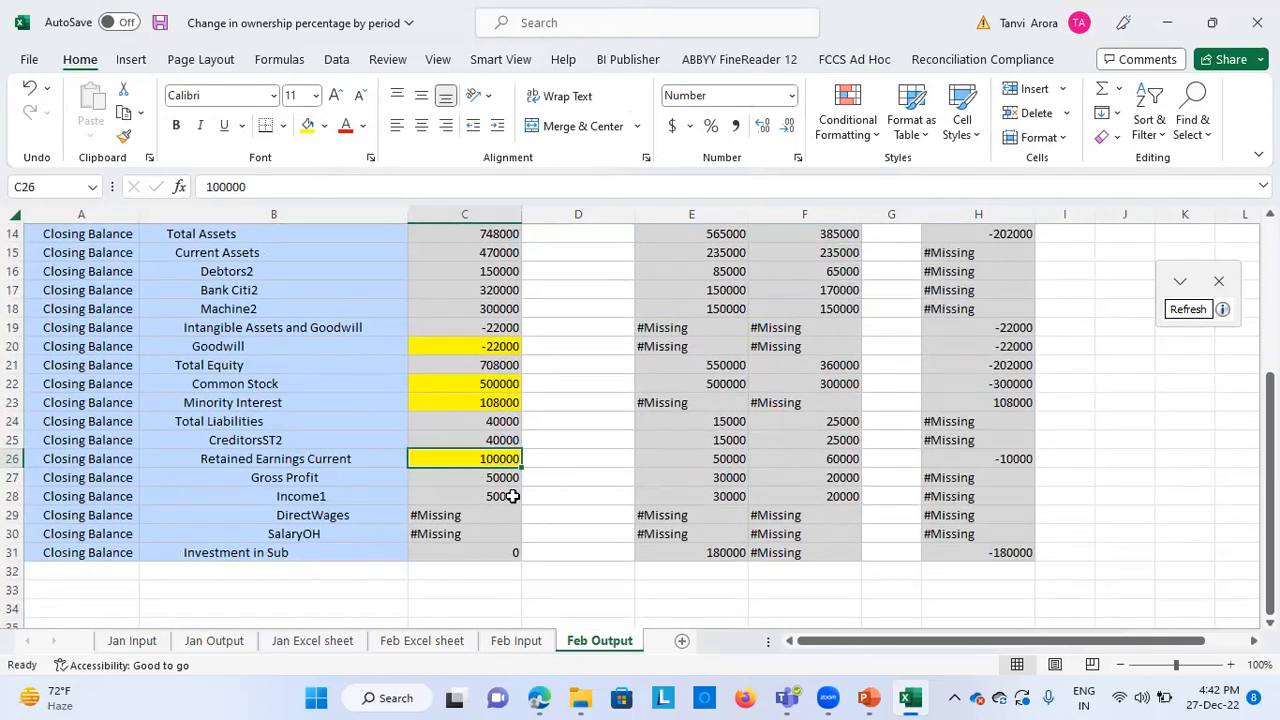
left_click(492, 551)
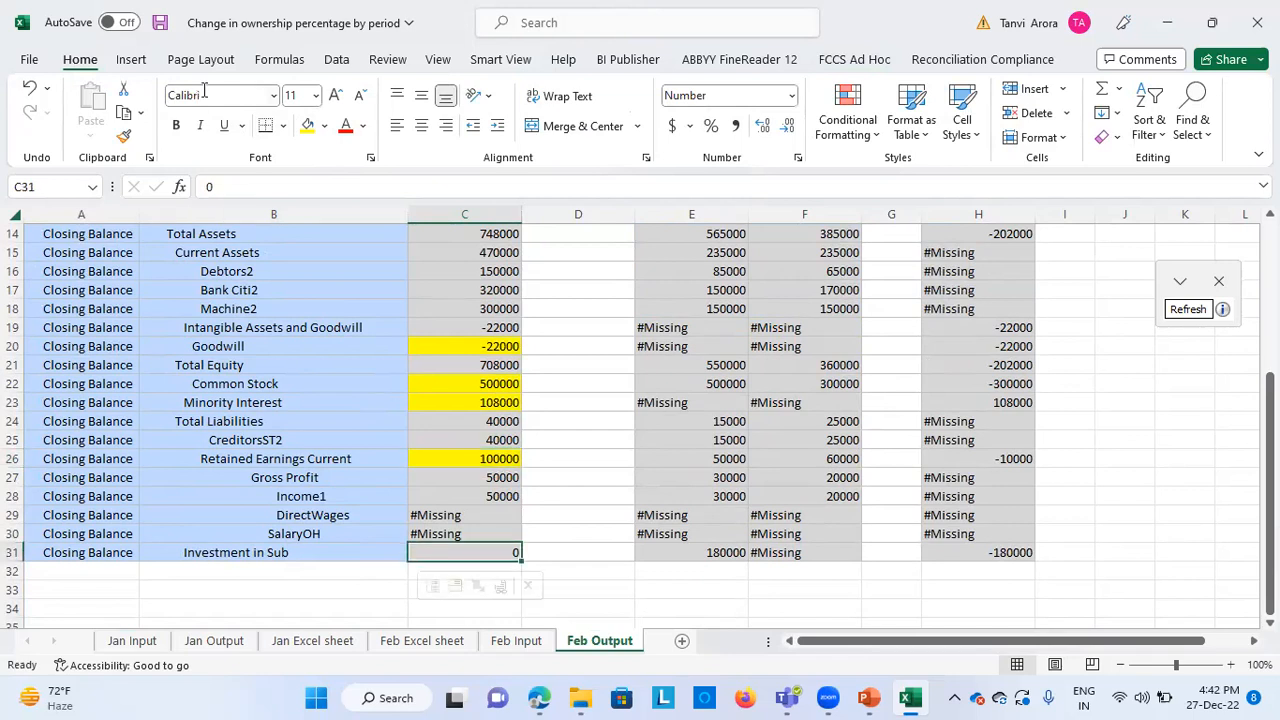
left_click(308, 126)
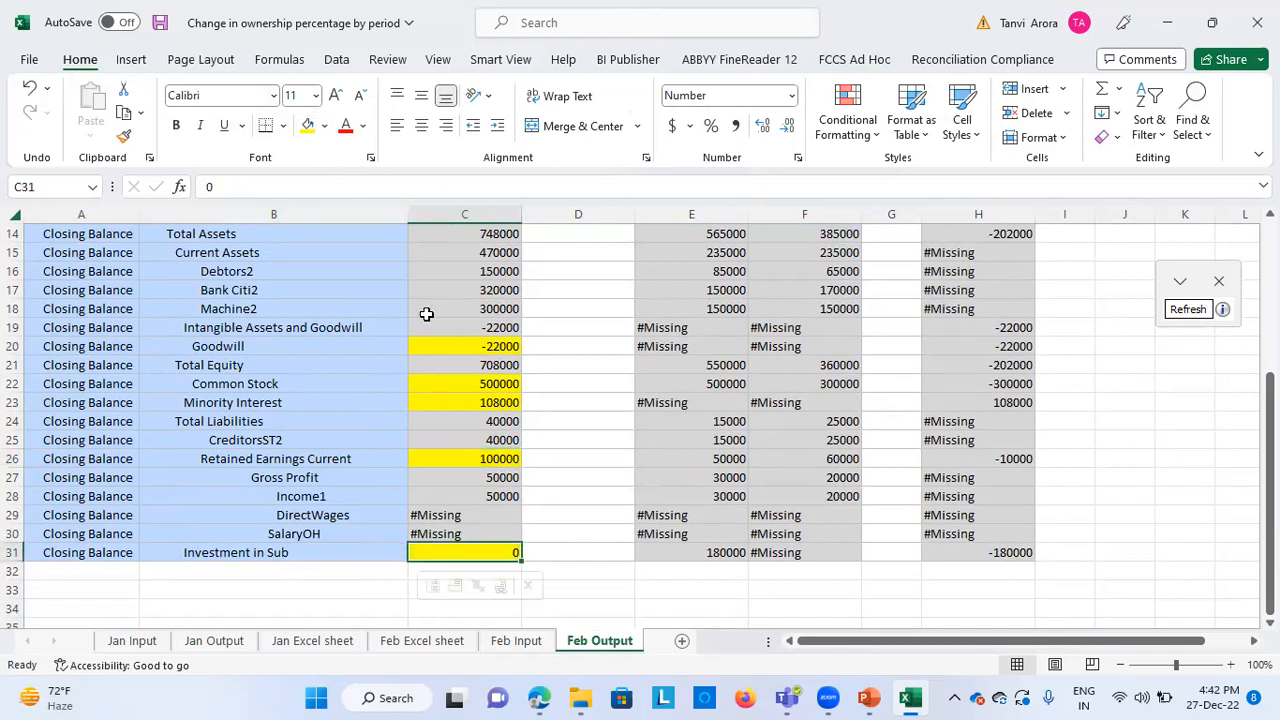
Compare the Feb Output Goodwill value with the Net Effect calculation and consolidated Goodwill on Feb Excel sheet
scroll(441, 382, "up", 1)
left_click(458, 401)
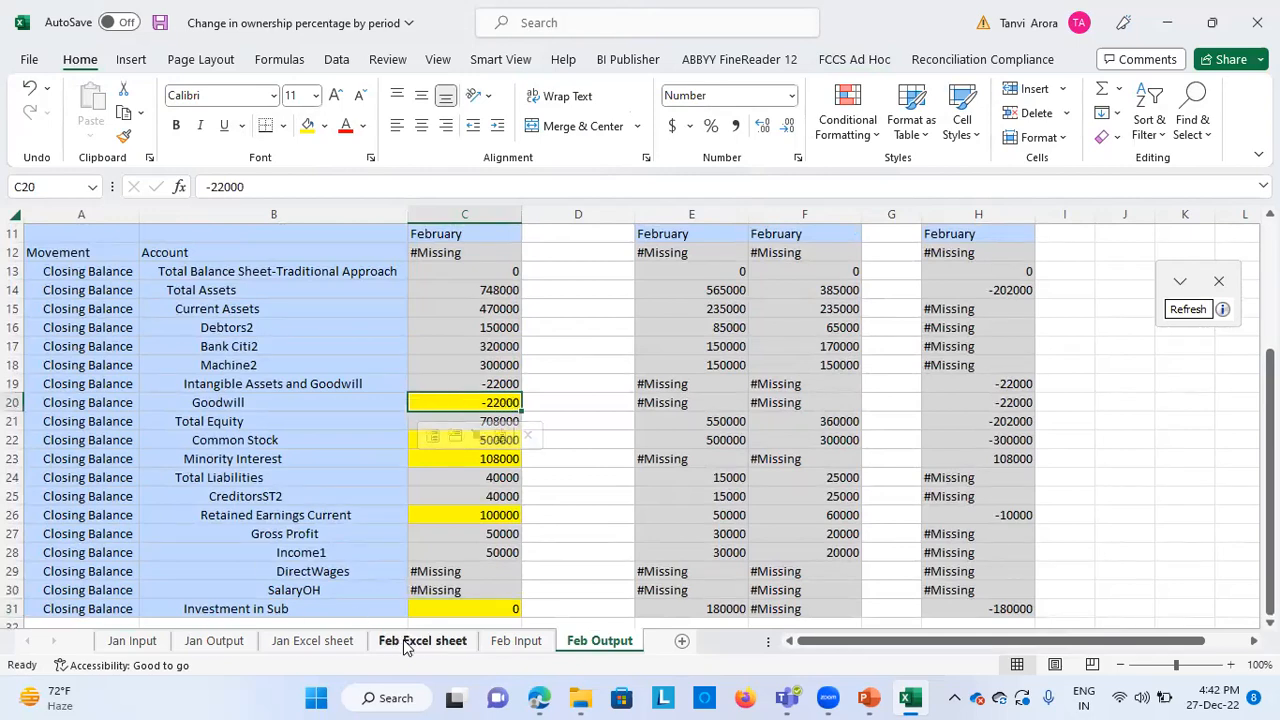
left_click(449, 641)
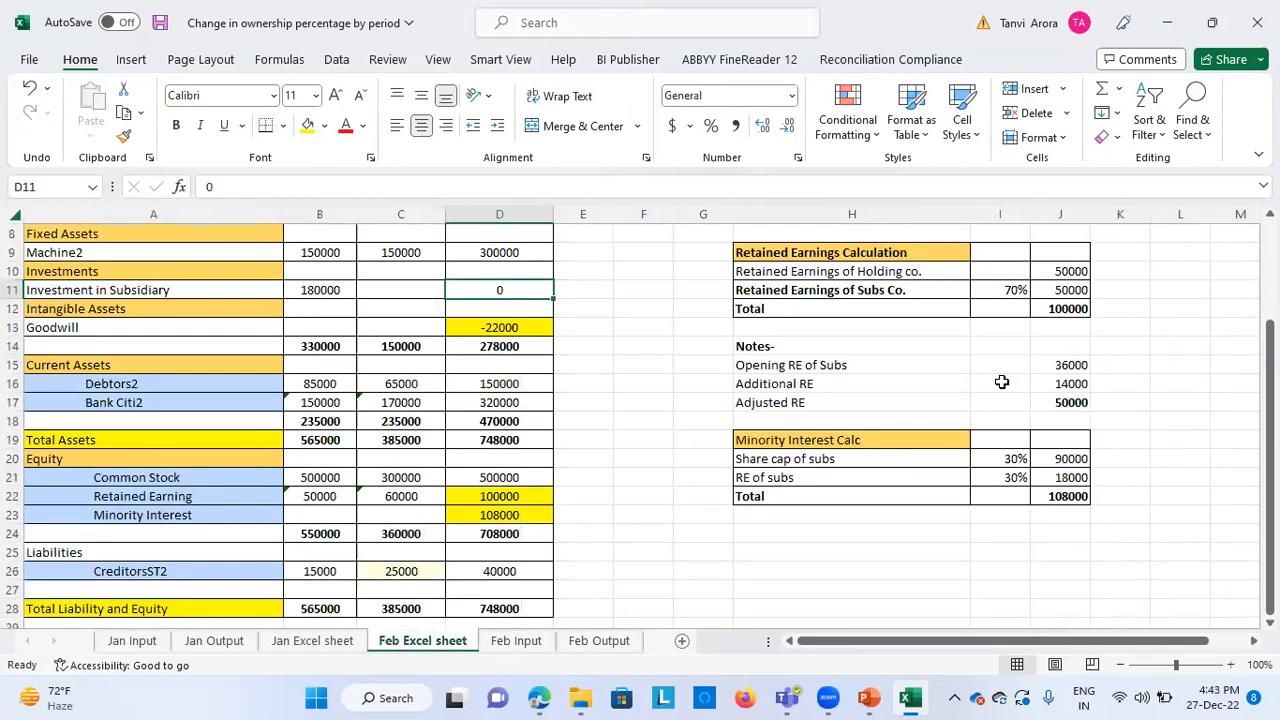
scroll(1124, 279, "up", 2)
left_click(1063, 325)
left_click(1063, 307)
left_click(540, 422)
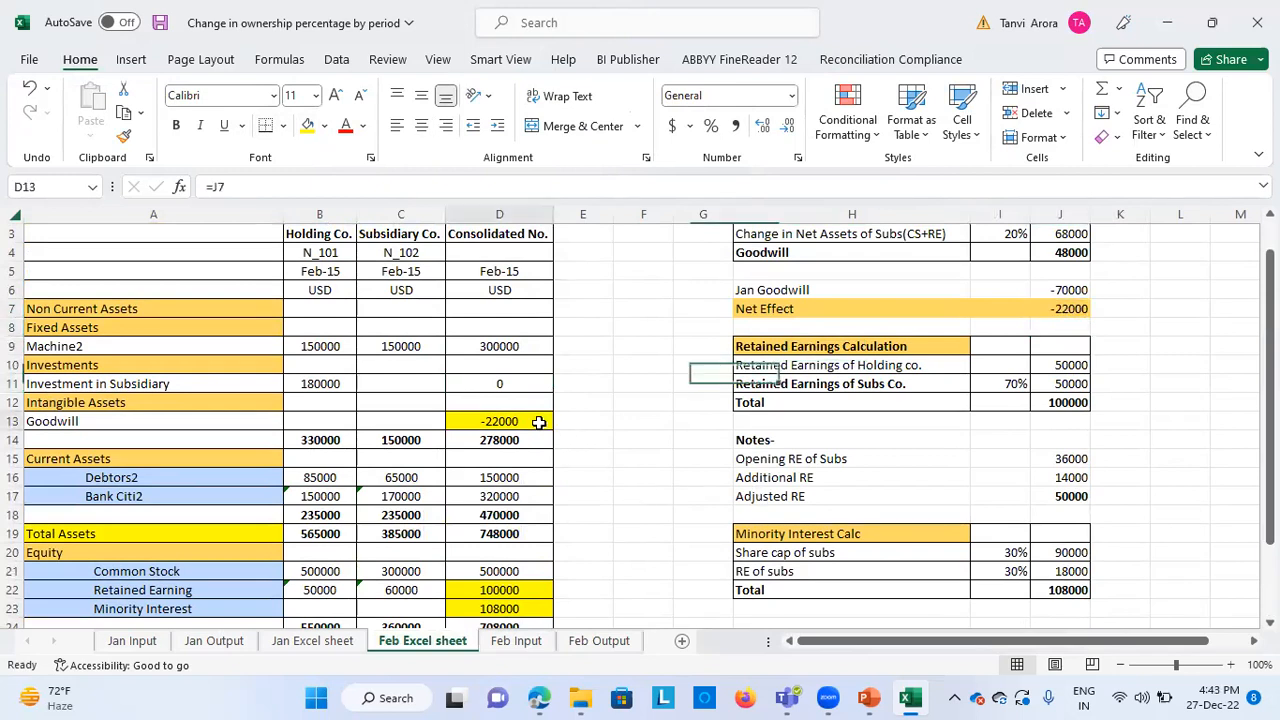
Compare Common Stock on Feb Output across North101, North102 and the TotalN100 Total Eliminations column
left_click(595, 642)
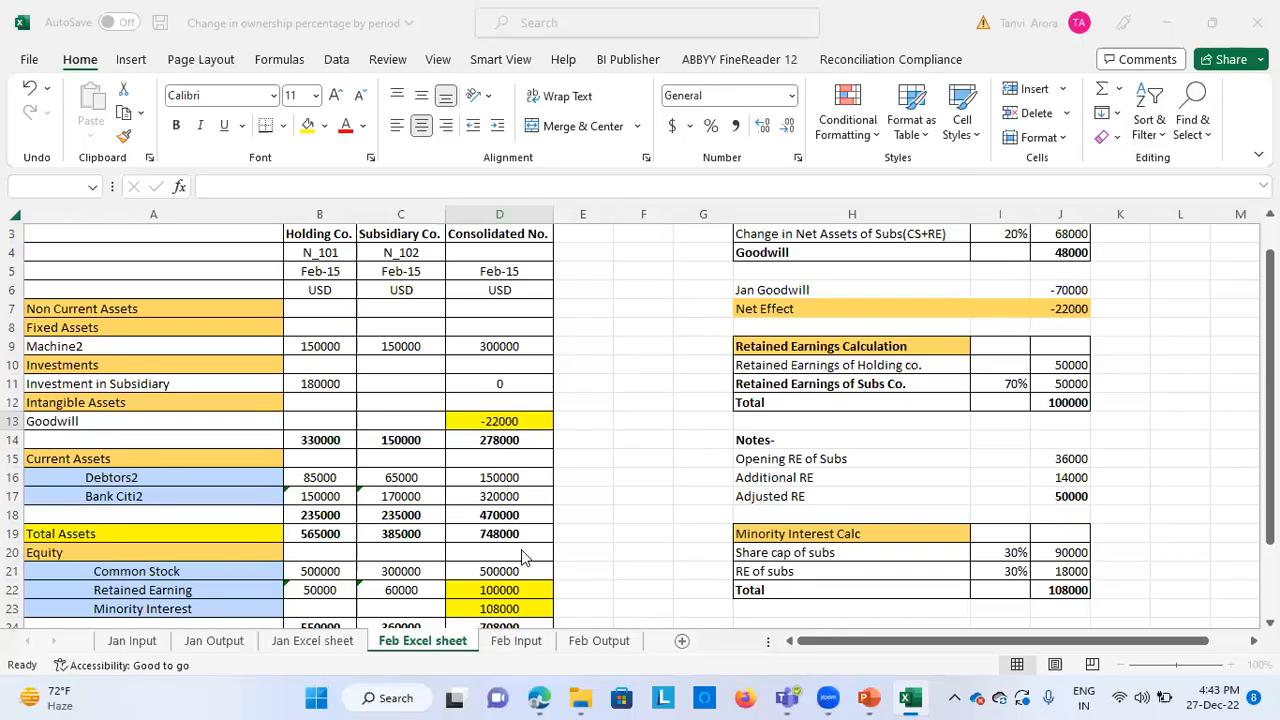
left_click(599, 640)
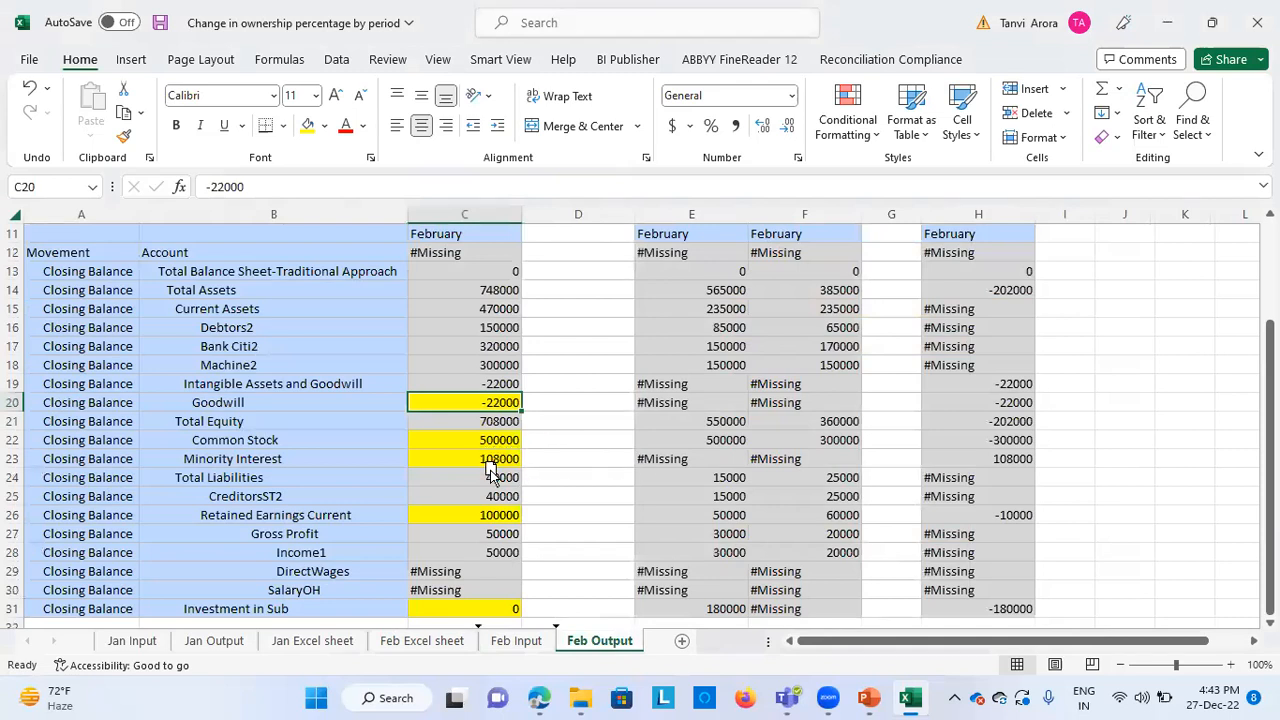
left_click(705, 440)
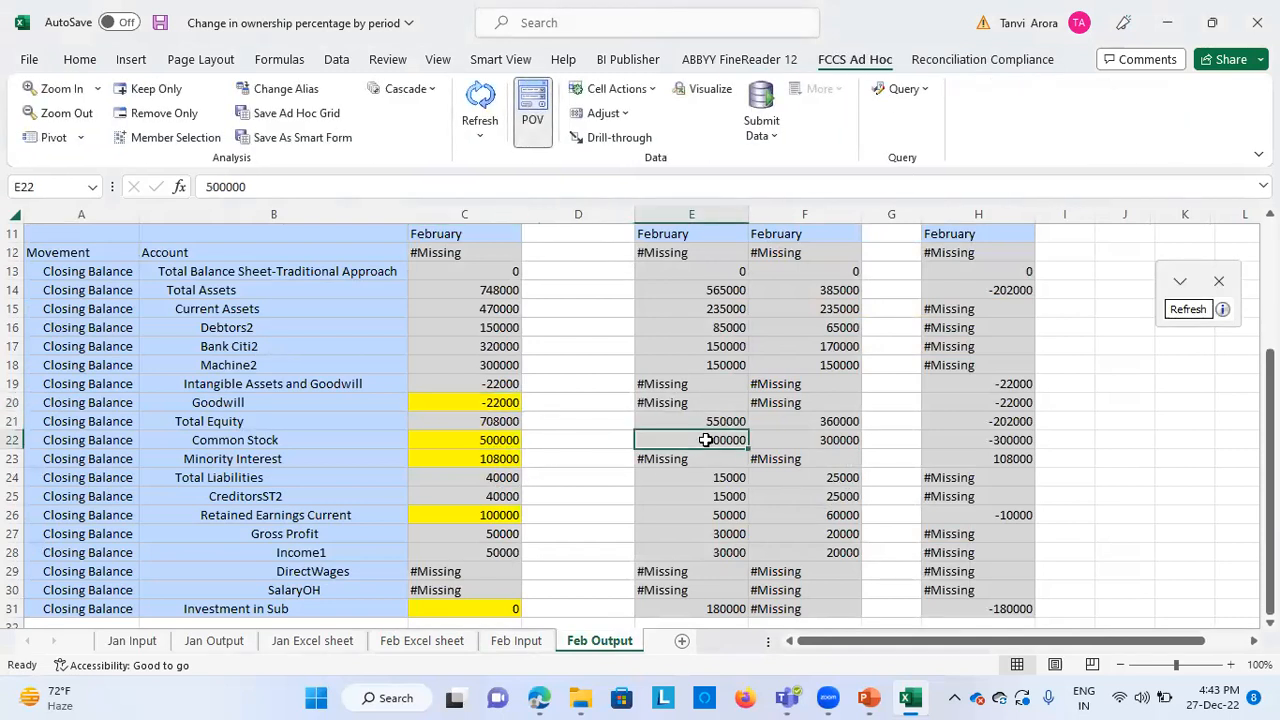
left_click(850, 440)
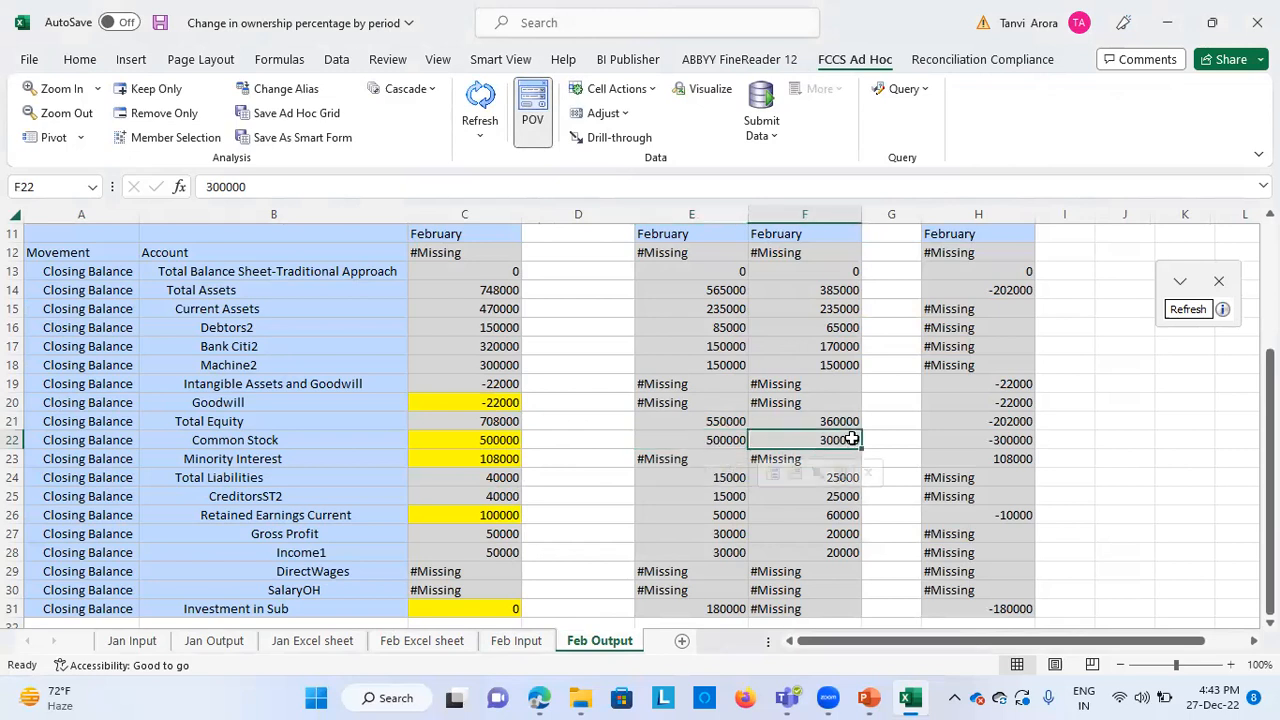
scroll(934, 438, "up", 2)
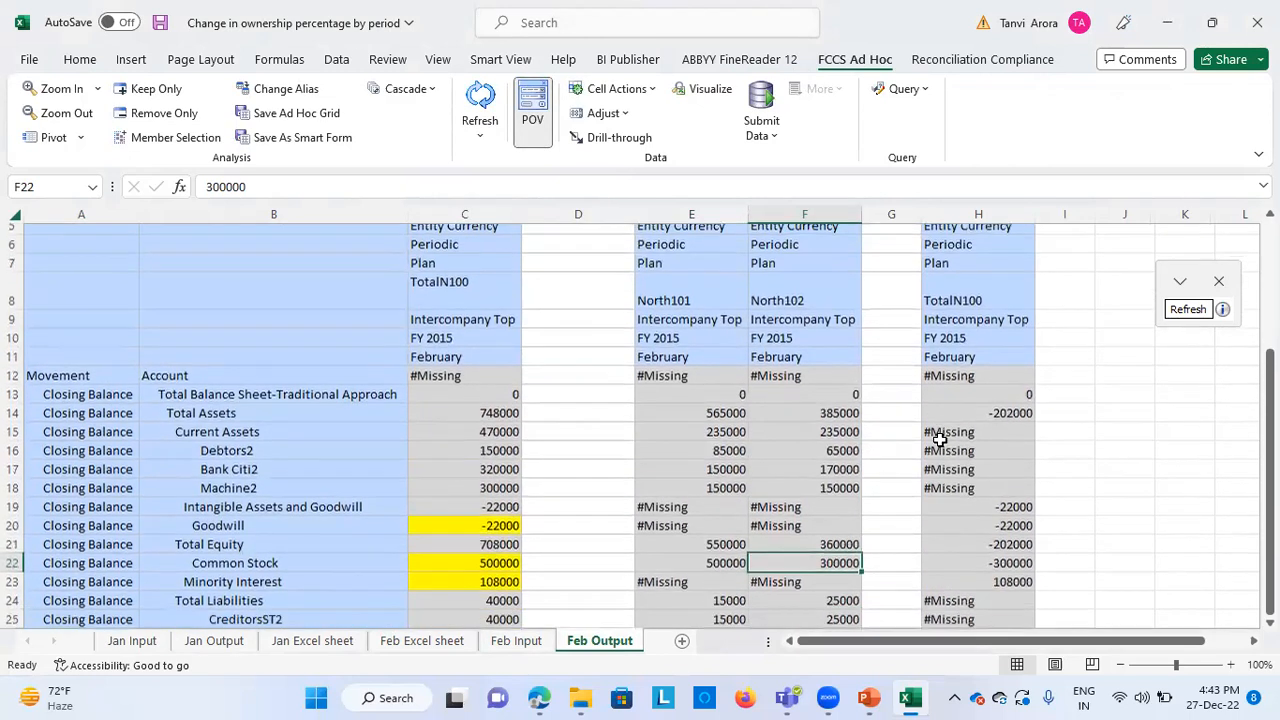
scroll(940, 440, "down", 1)
left_click(980, 550)
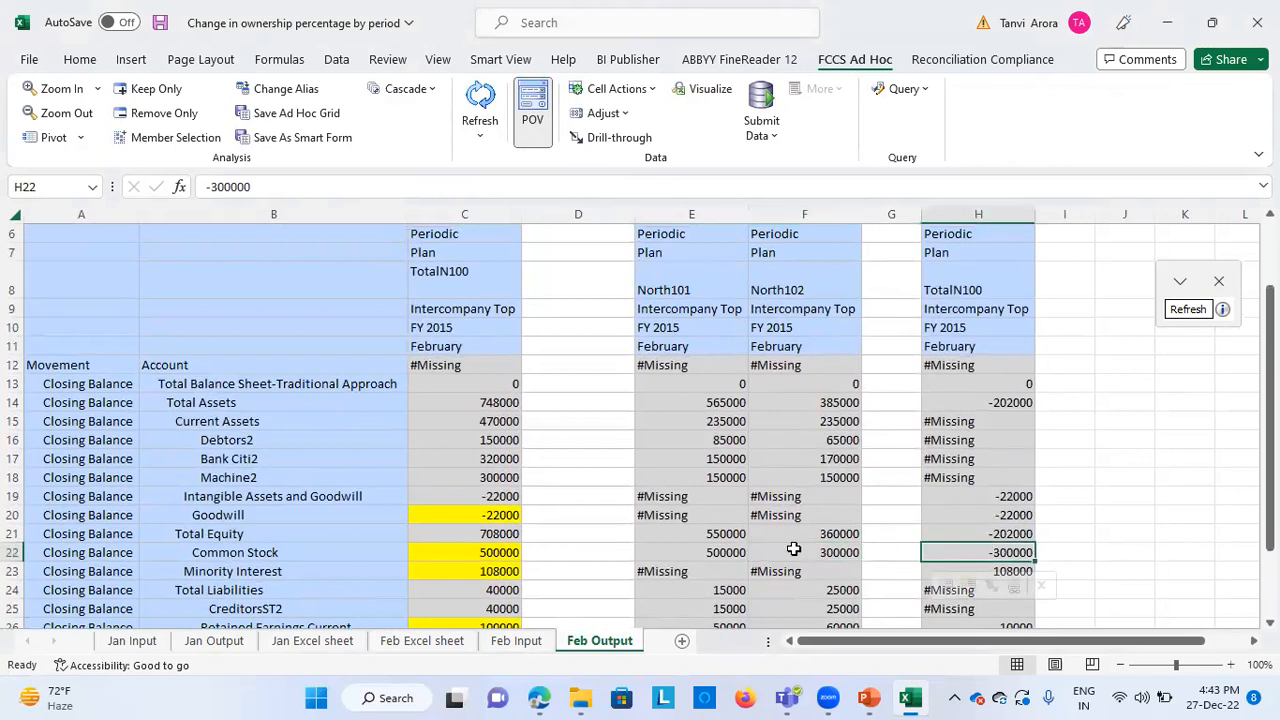
scroll(793, 549, "down", 2)
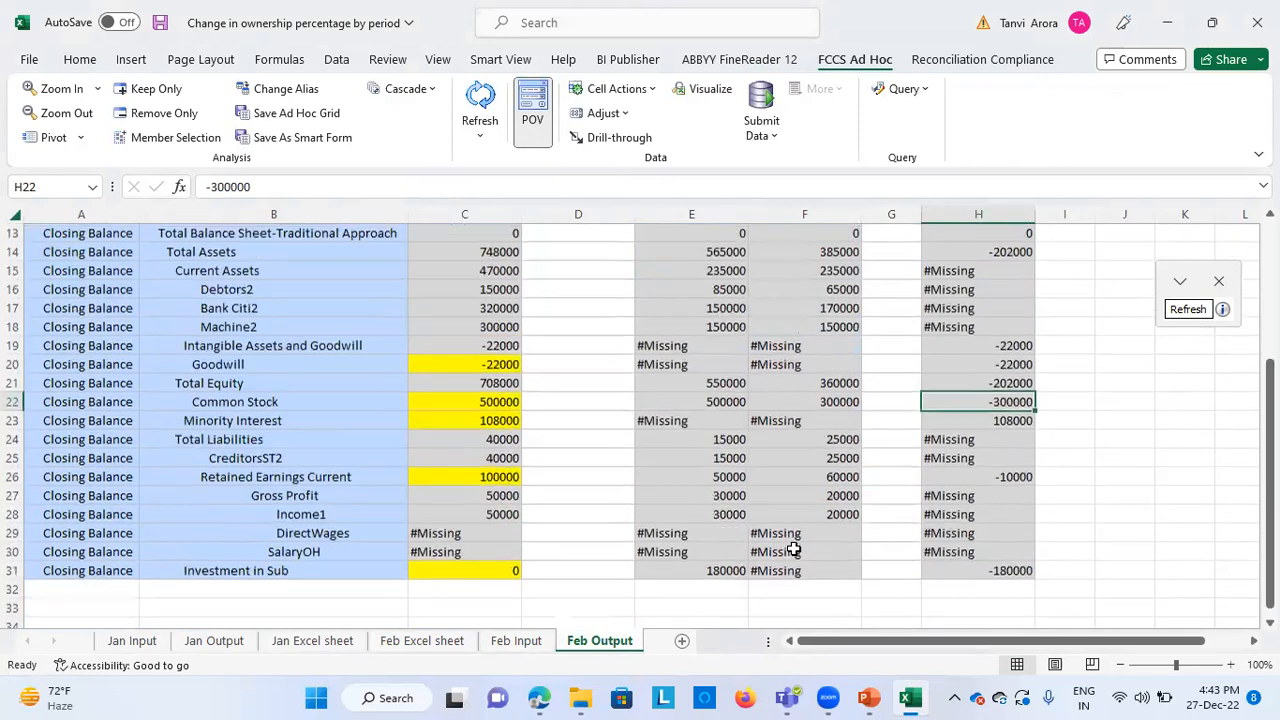
Compare the consolidated Minority Interest on Feb Output with the total of the Minority Interest calculation on Feb Excel sheet
left_click(445, 423)
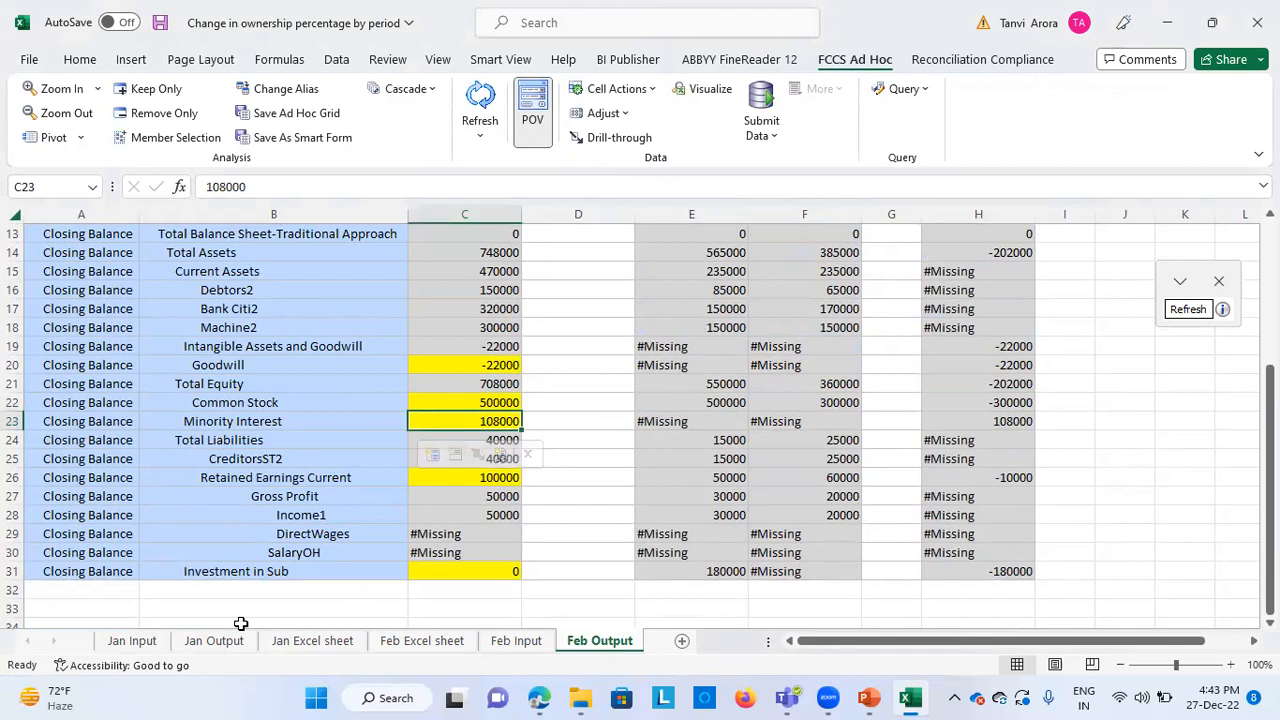
left_click(420, 641)
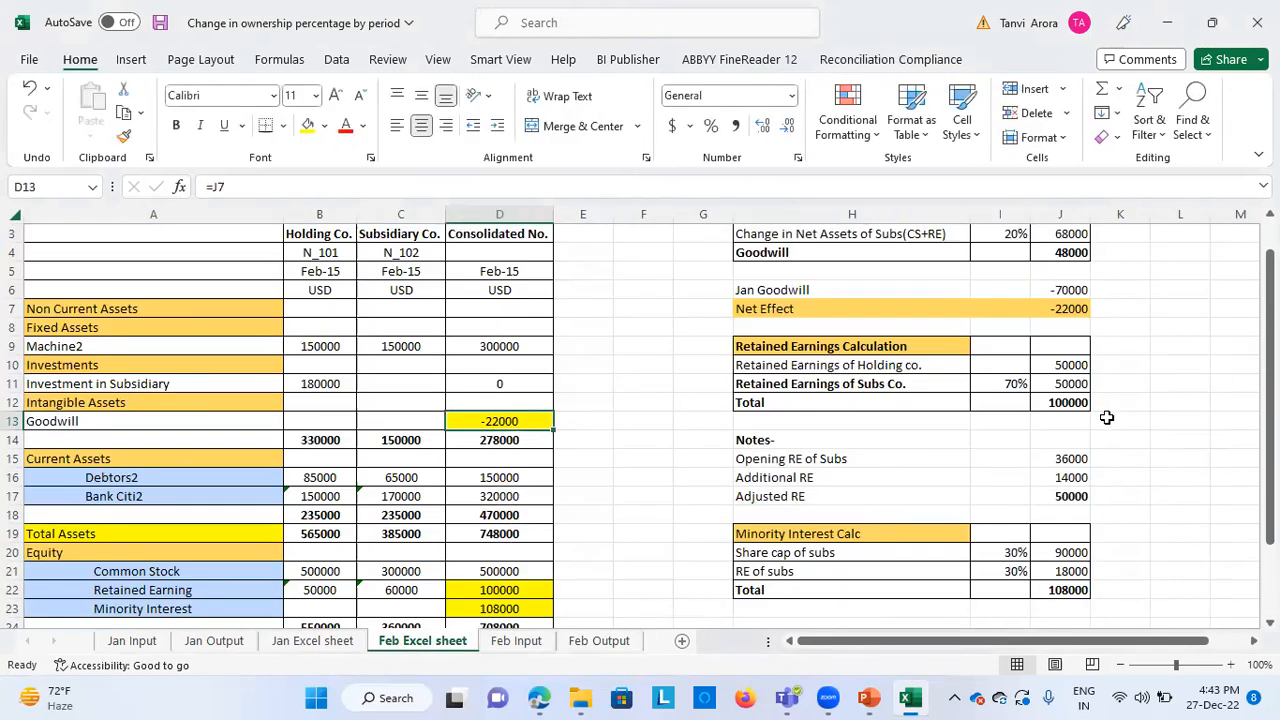
left_click(1076, 594)
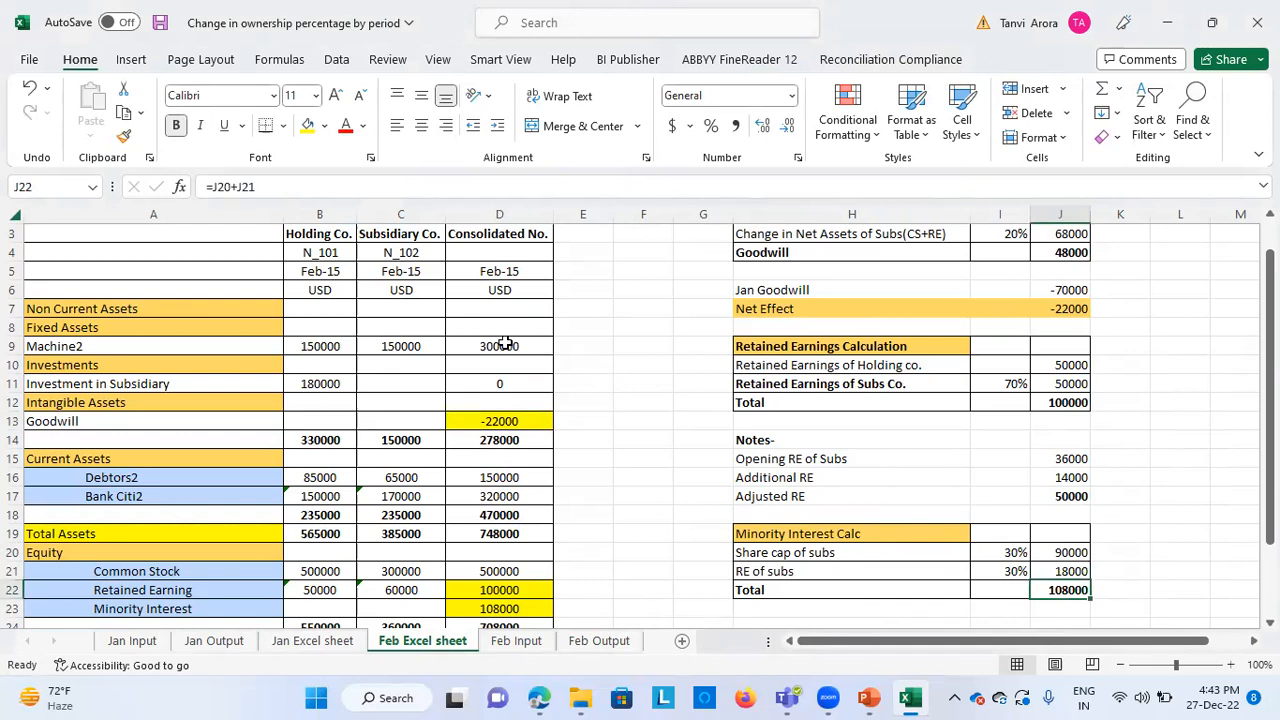
Compare the consolidated Investment in Subsidiary on Feb Excel sheet with the Investment in Sub row and its elimination on Feb Output
left_click(508, 389)
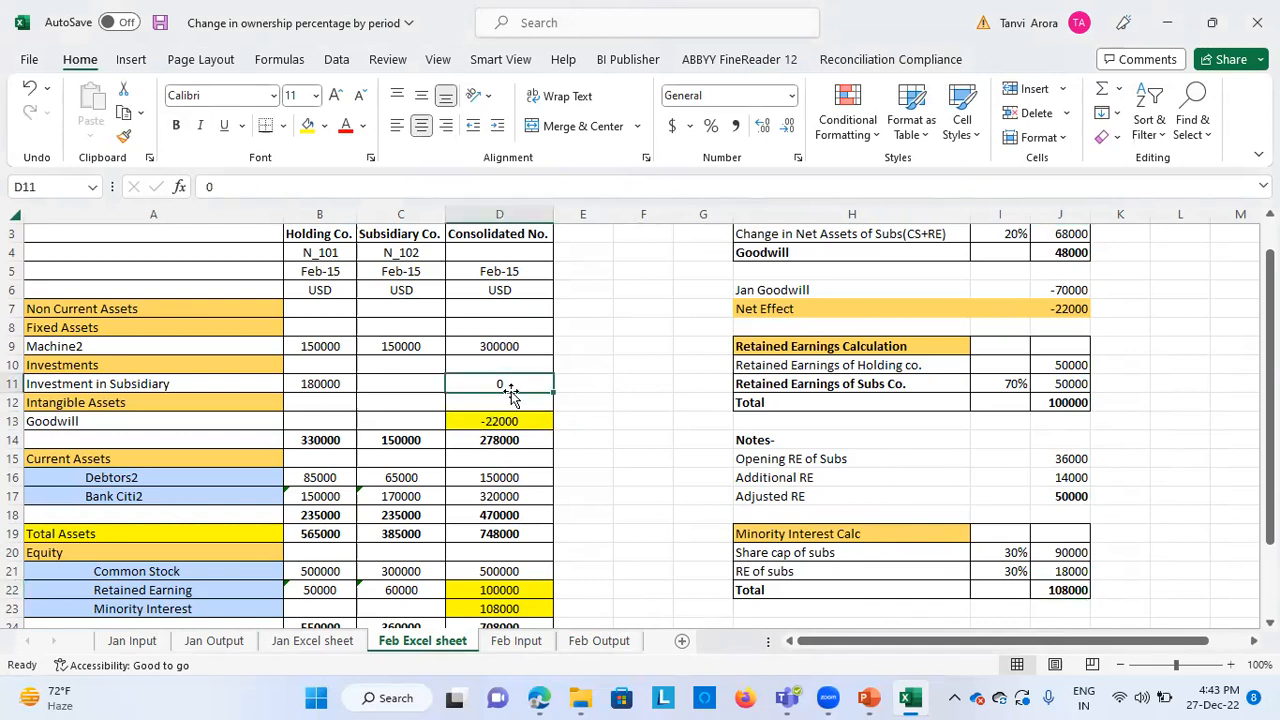
key("alt+Tab")
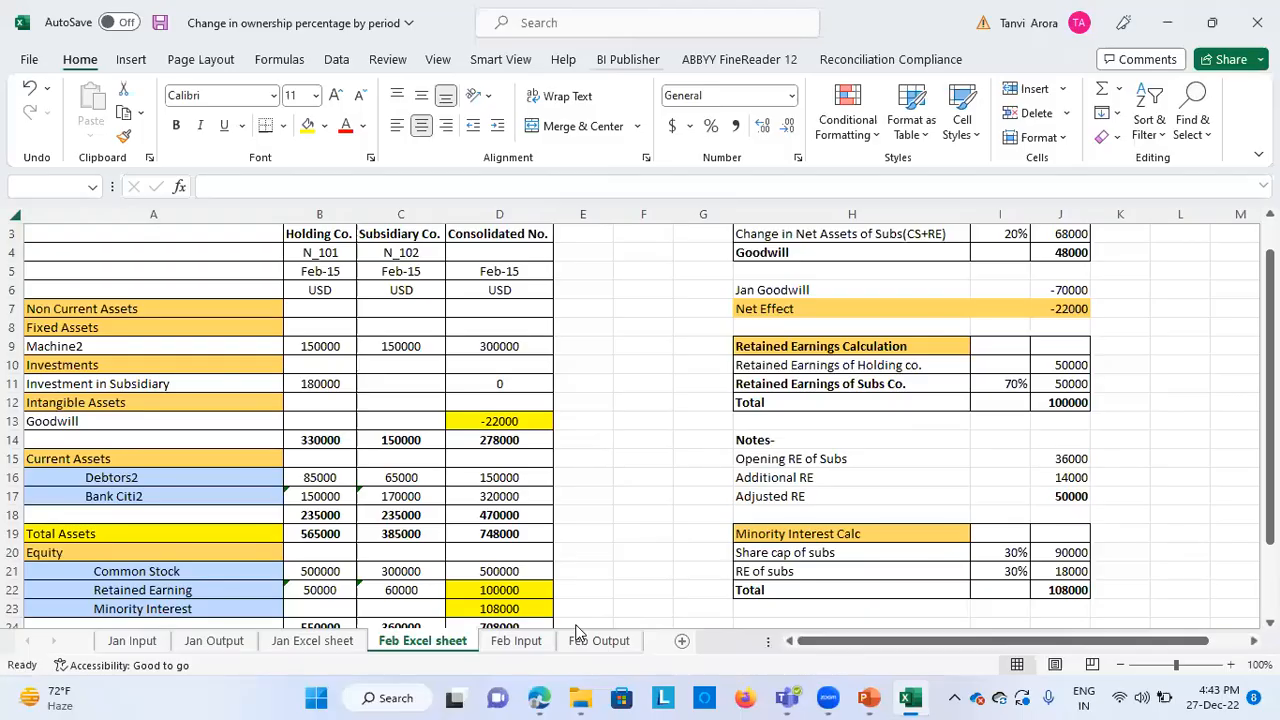
left_click(580, 636)
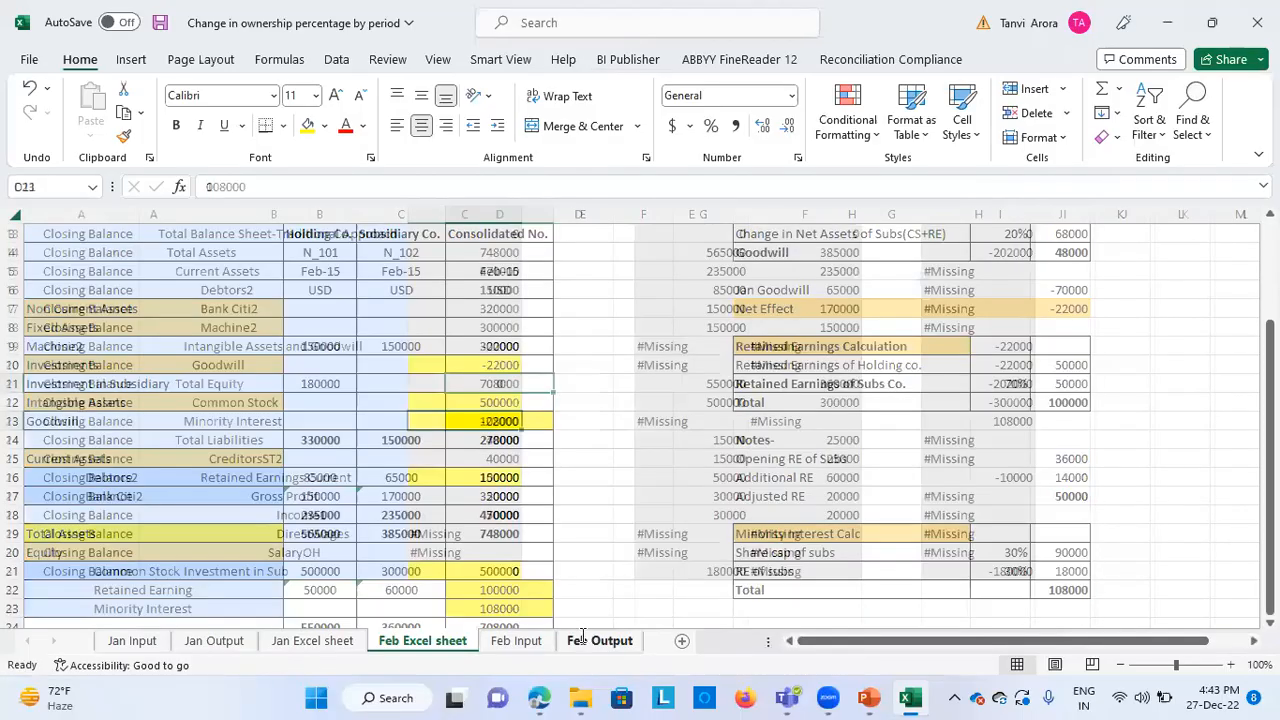
scroll(800, 540, "down", 1)
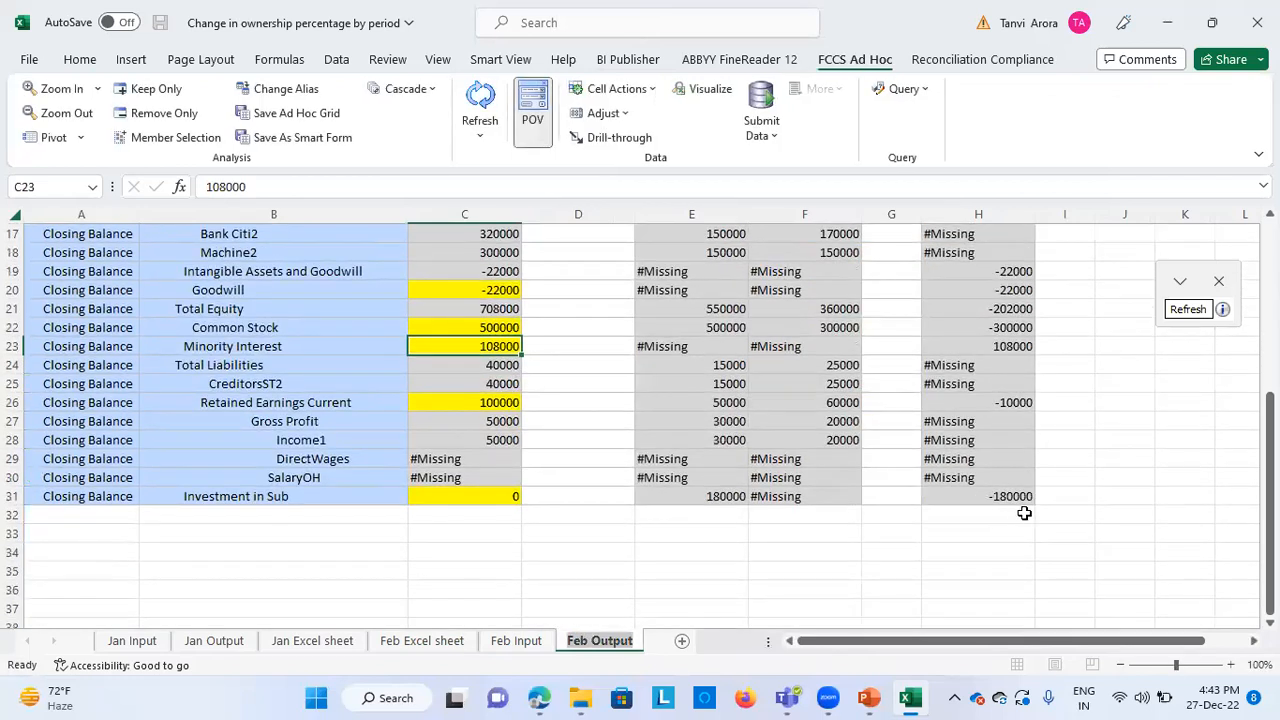
scroll(672, 474, "up", 5)
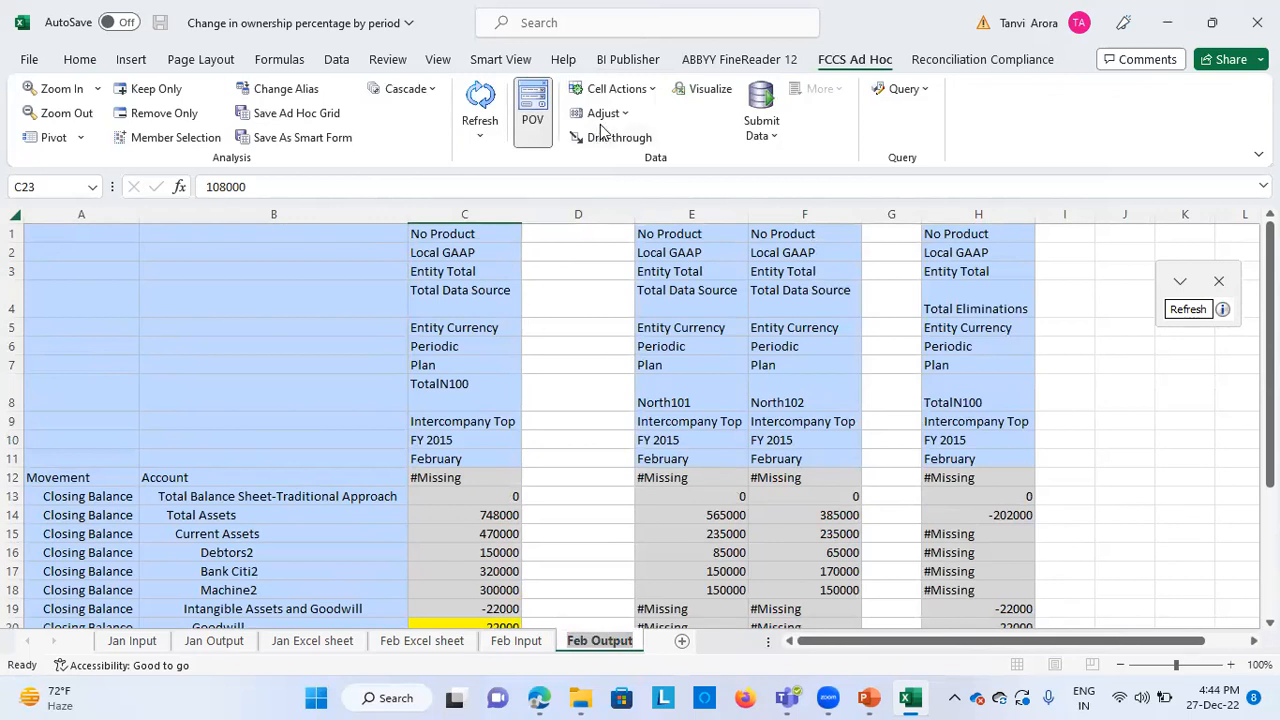
left_click(564, 34)
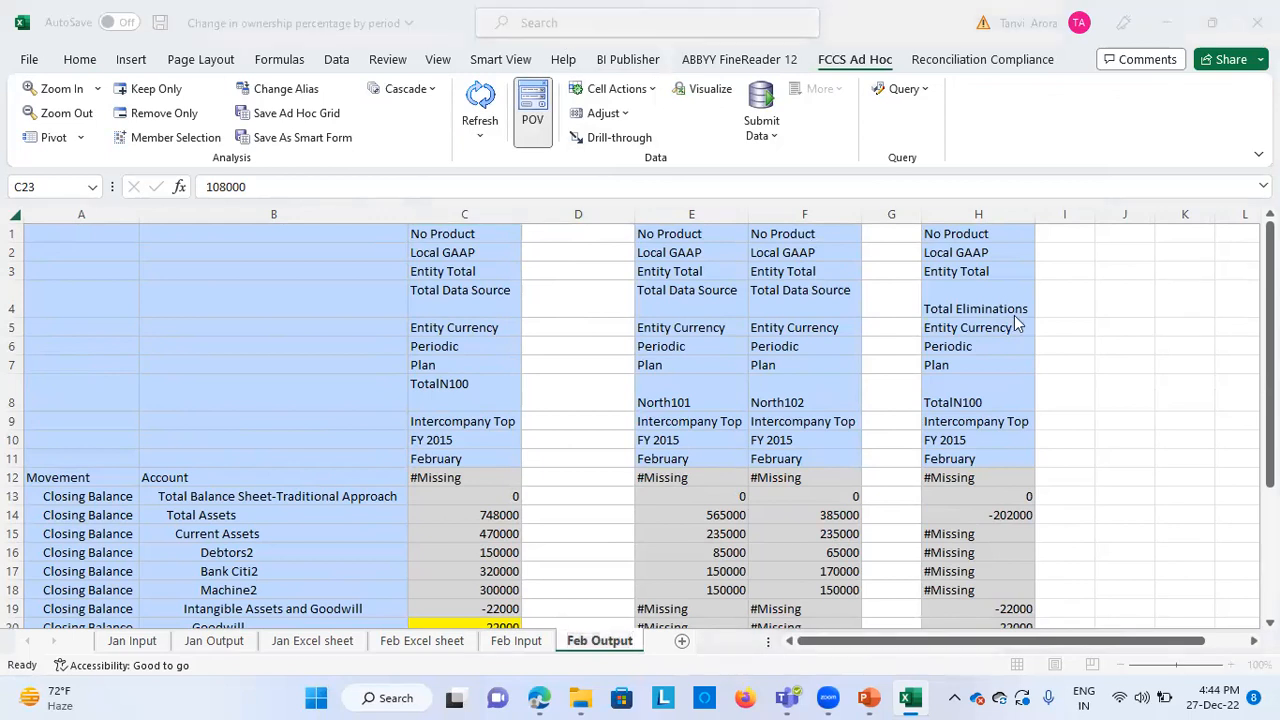